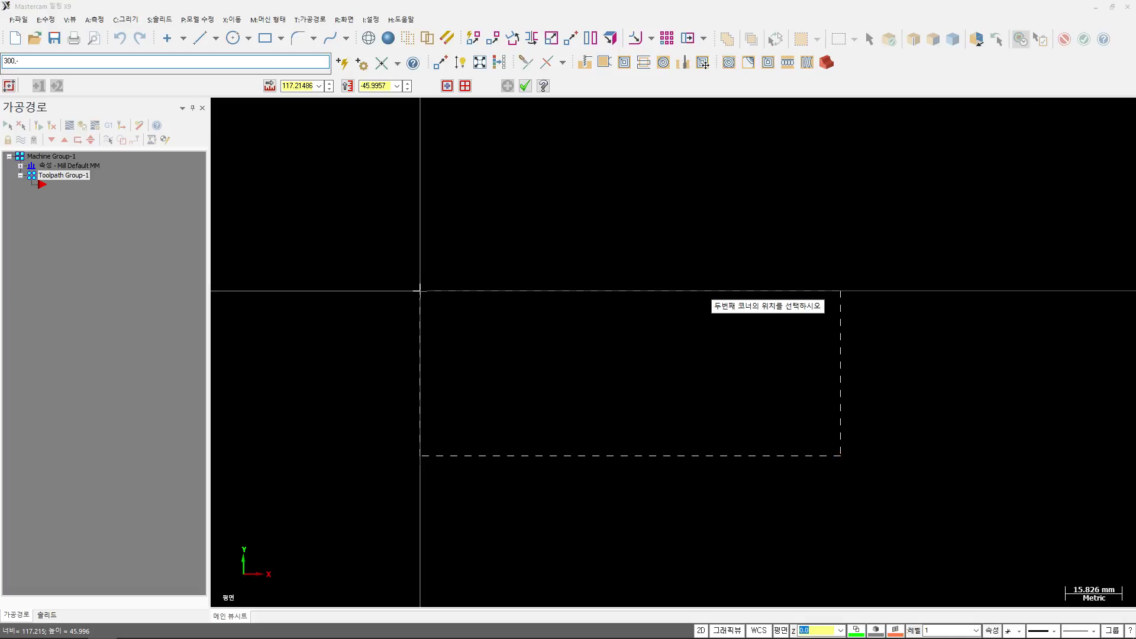
Step: Finish a rectangle from the origin to the opposite corner at 300,-150, and delete it
{"action": "type", "text": ",-150"}
{"action": "key", "text": "Return"}
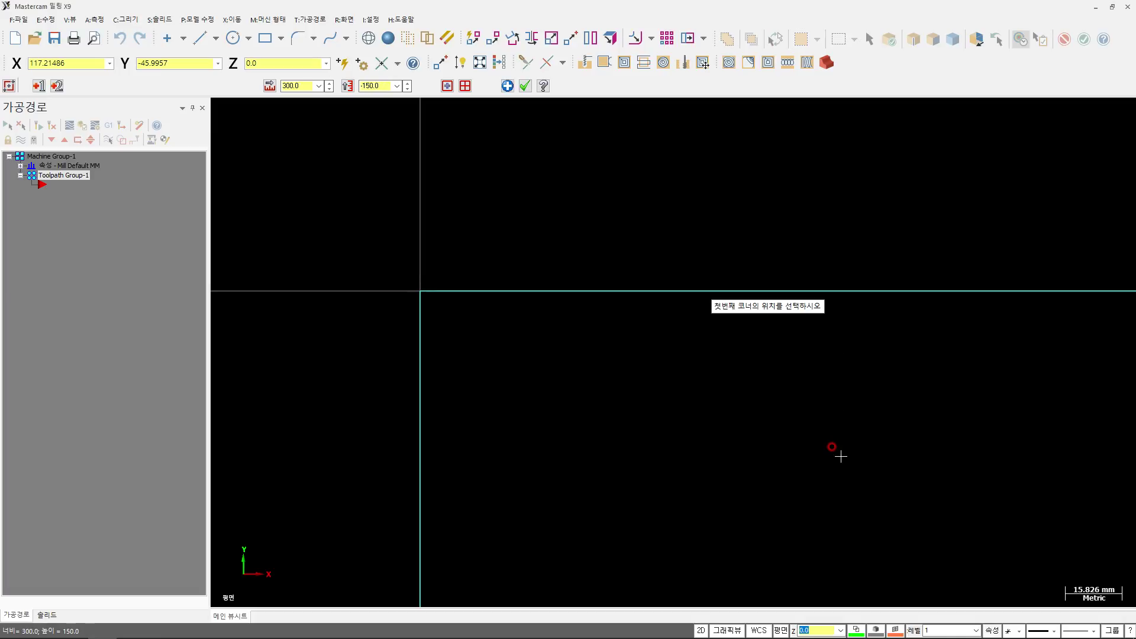
{"action": "scroll", "coordinate": [838, 451], "scroll_direction": "down", "scroll_amount": 3}
{"action": "middle_click_drag", "start_coordinate": [858, 477], "coordinate": [733, 420]}
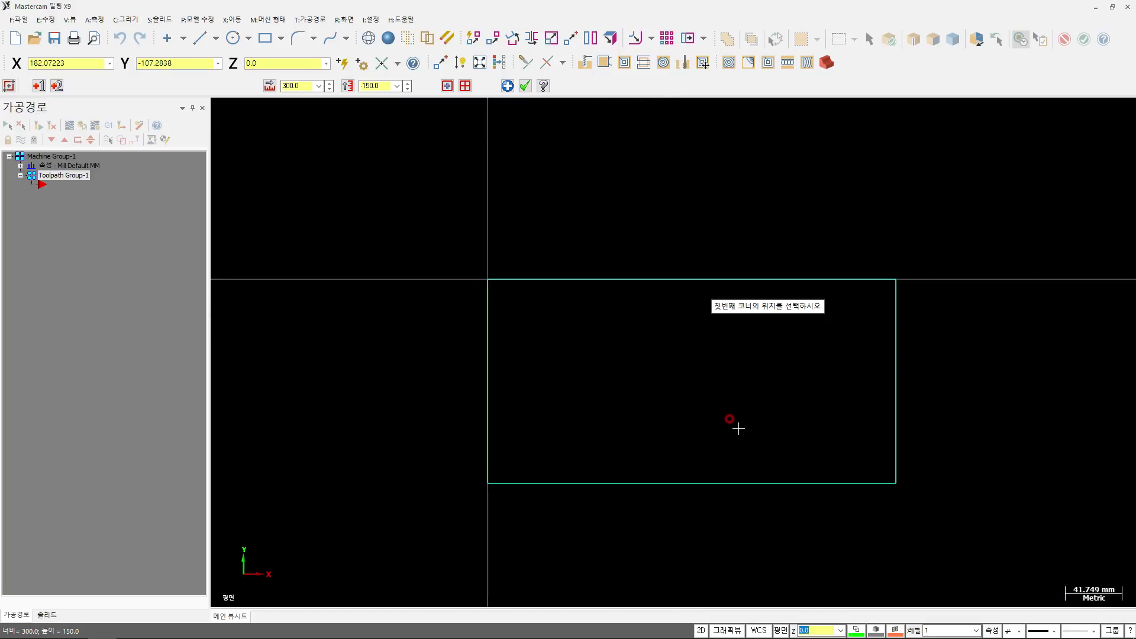
{"action": "key", "text": "Escape"}
{"action": "left_click_drag", "start_coordinate": [941, 233], "coordinate": [426, 533]}
{"action": "key", "text": "Delete"}
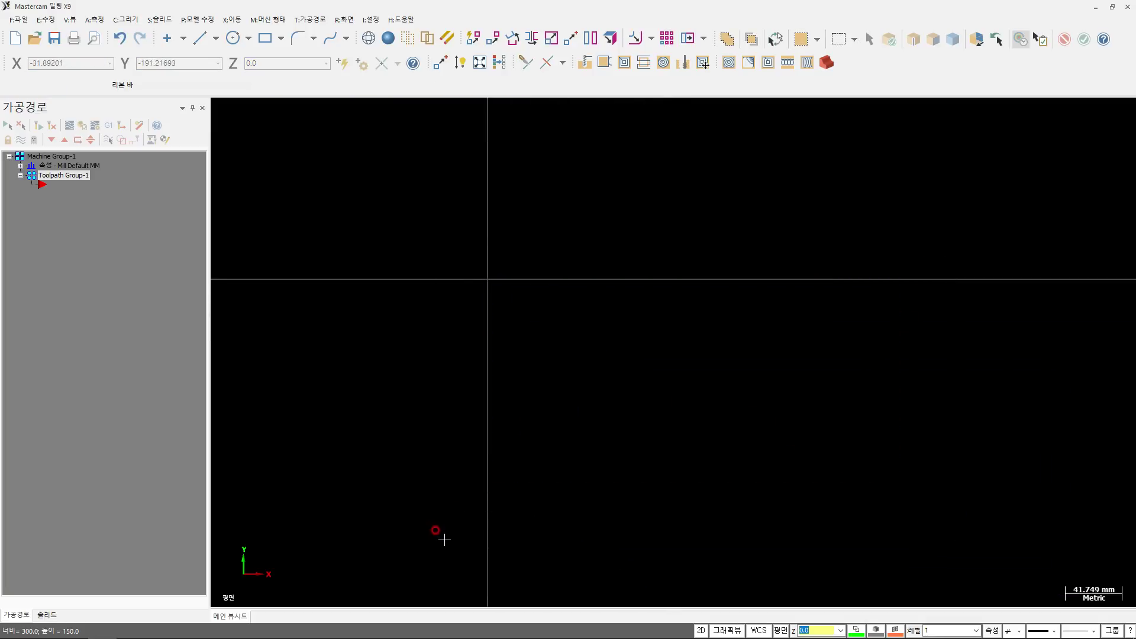
Step: Draw a horizontal line from the origin with length 300 and angle 0
{"action": "left_click", "coordinate": [200, 38]}
{"action": "left_click", "coordinate": [489, 281]}
{"action": "left_click", "coordinate": [191, 88]}
{"action": "type", "text": "300"}
{"action": "key", "text": "Tab"}
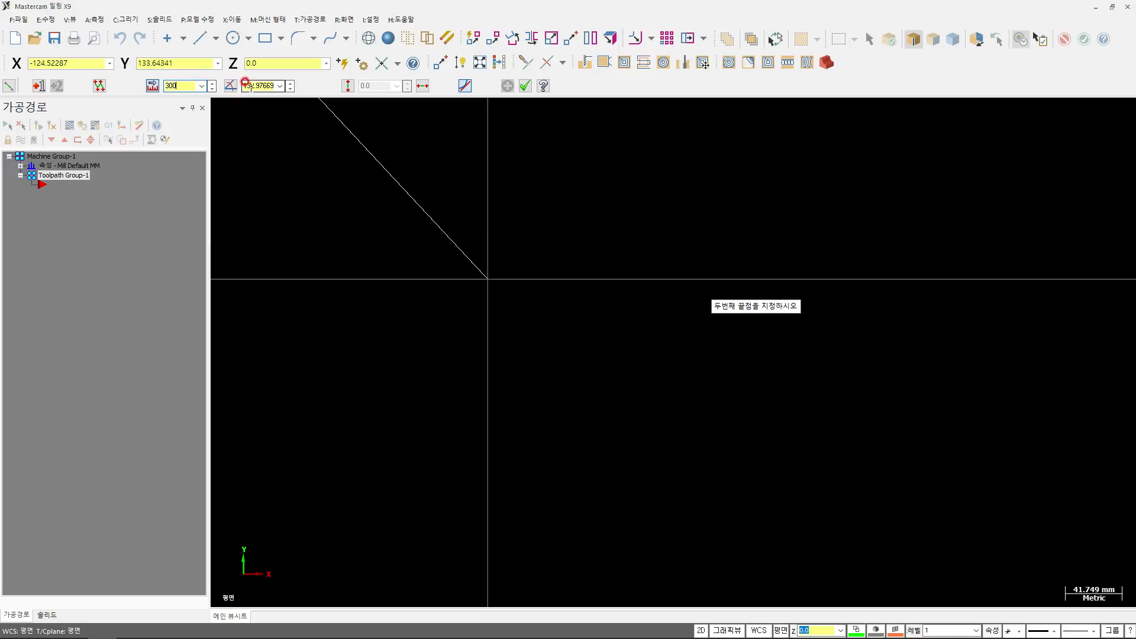
{"action": "type", "text": "0"}
{"action": "key", "text": "Return"}
{"action": "key", "text": "Escape"}
Step: Offset a single copy of the horizontal line 150 mm downward
{"action": "left_click", "coordinate": [236, 22]}
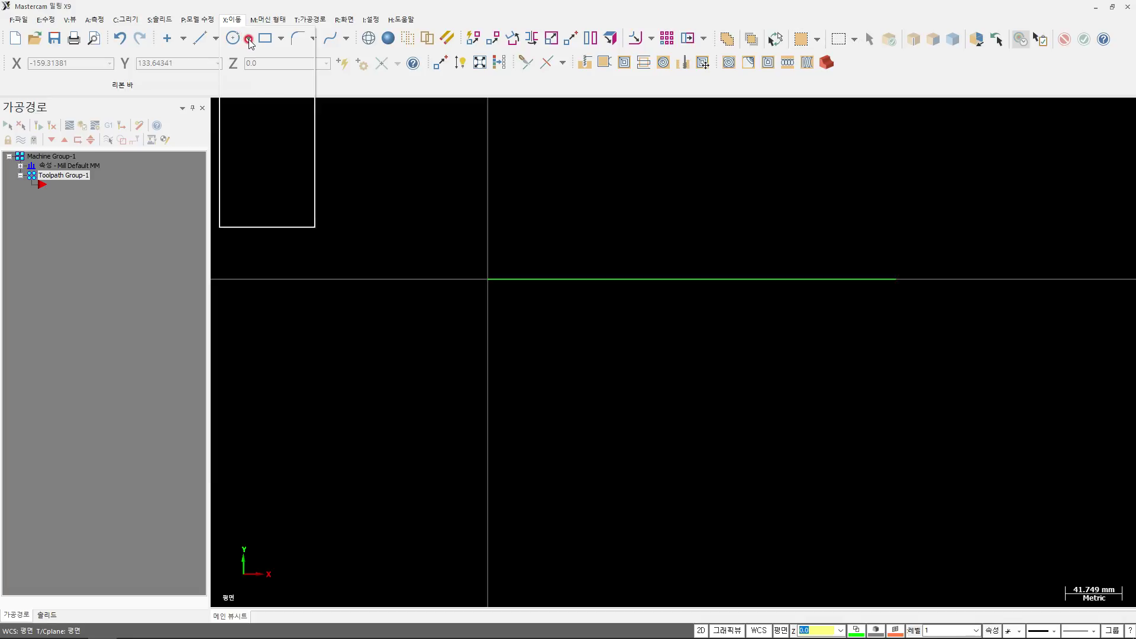
{"action": "left_click", "coordinate": [272, 127]}
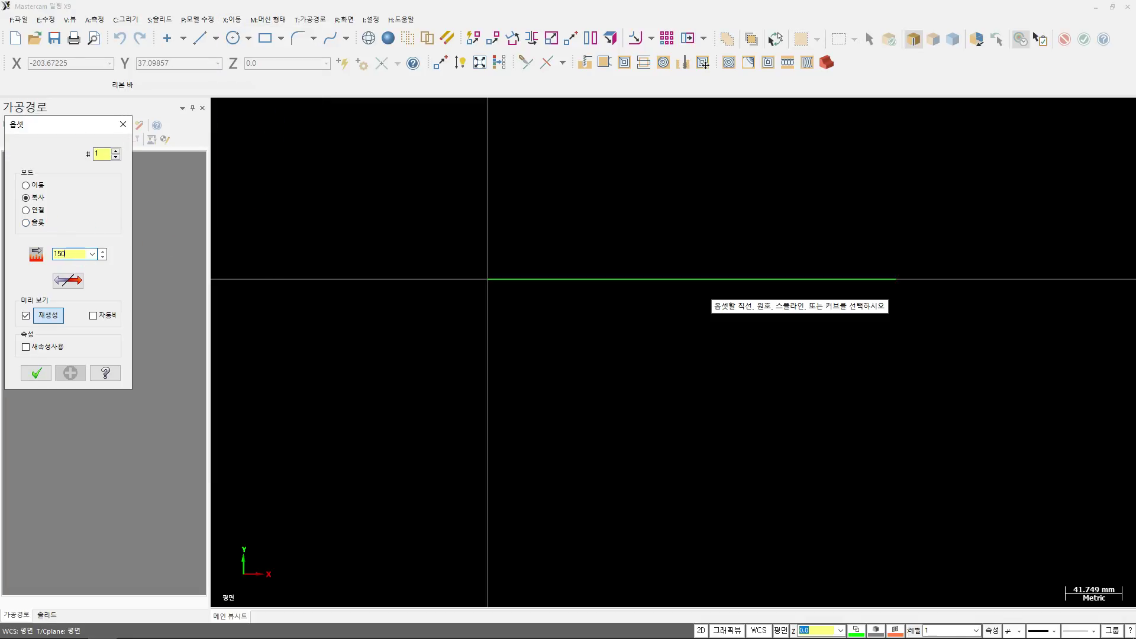
{"action": "left_click", "coordinate": [497, 279]}
{"action": "left_click", "coordinate": [456, 363]}
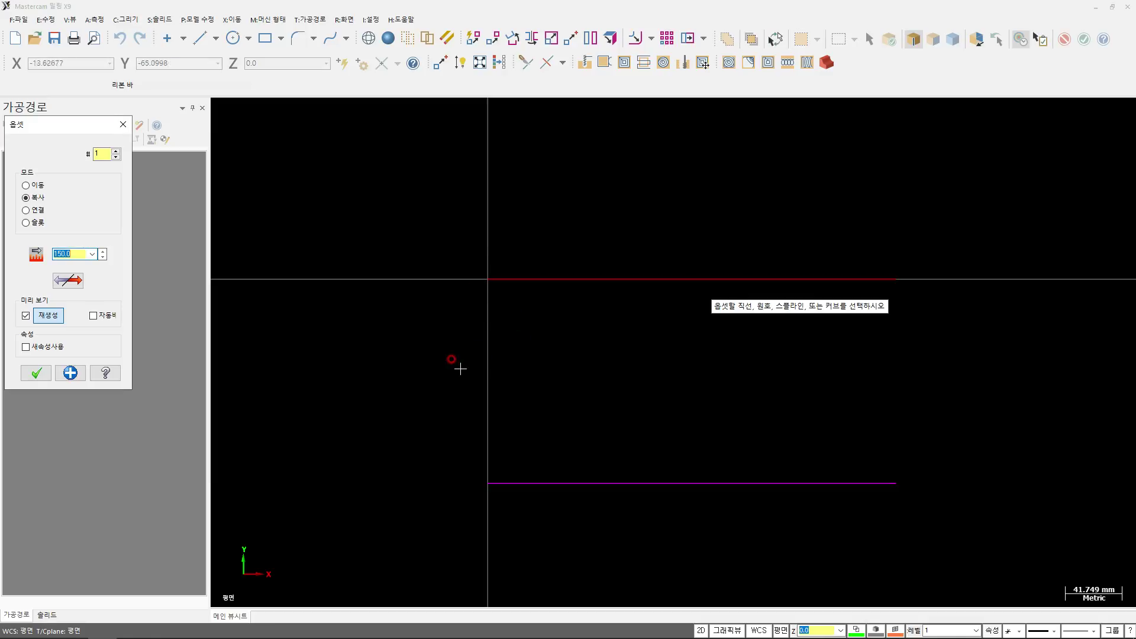
{"action": "left_click", "coordinate": [36, 374]}
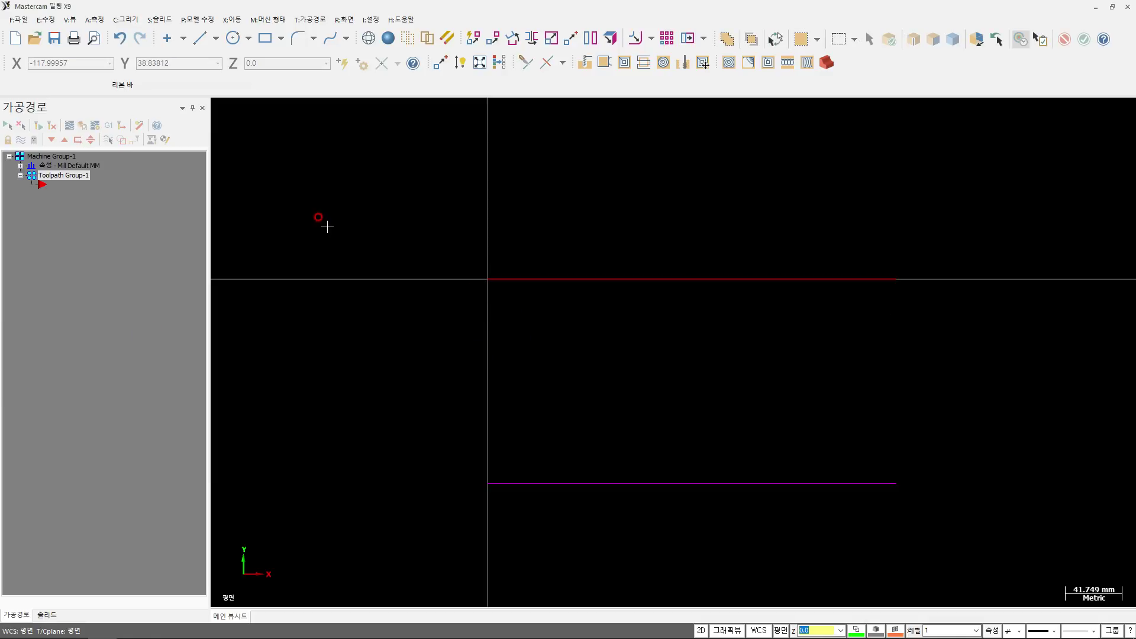
Step: Draw a vertical line from the origin to the start of the lower offset line
{"action": "left_click", "coordinate": [200, 38]}
{"action": "left_click", "coordinate": [488, 278]}
{"action": "left_click", "coordinate": [487, 482]}
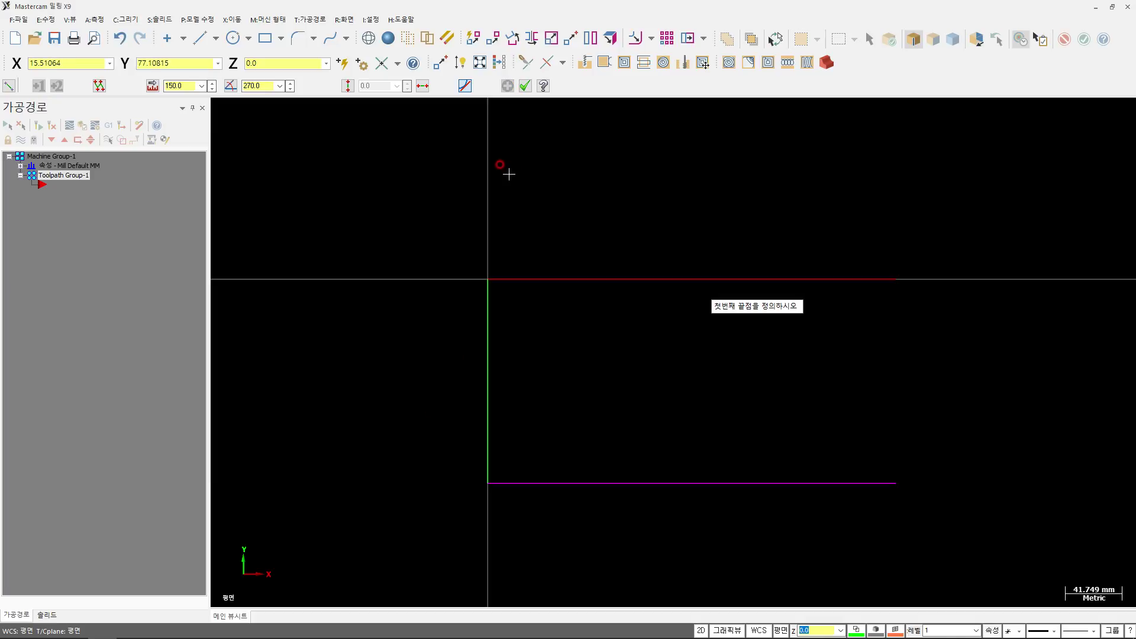
{"action": "key", "text": "Escape"}
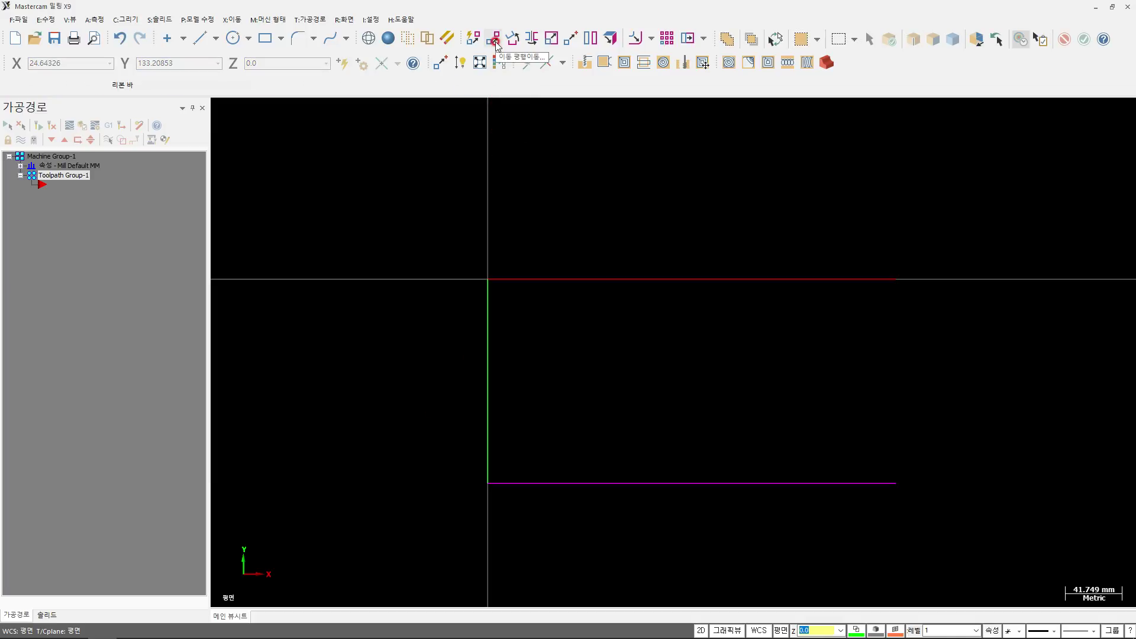
Step: Translate a copy of the vertical line from the origin to the far endpoint of the upper horizontal line
{"action": "left_click", "coordinate": [493, 38]}
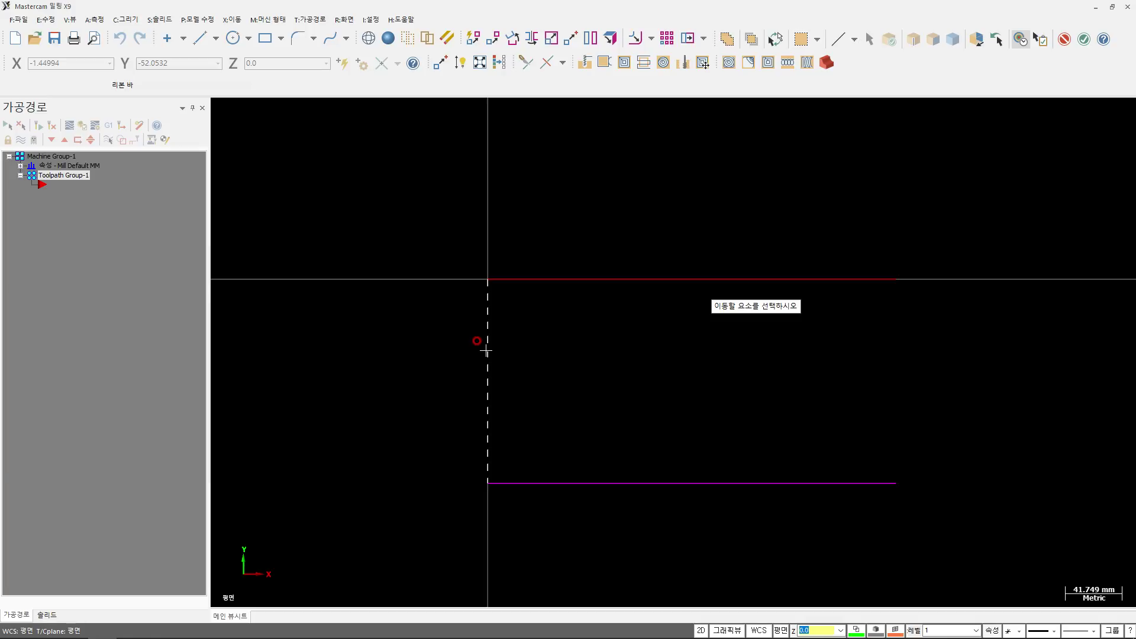
{"action": "left_click", "coordinate": [486, 349]}
{"action": "key", "text": "Return"}
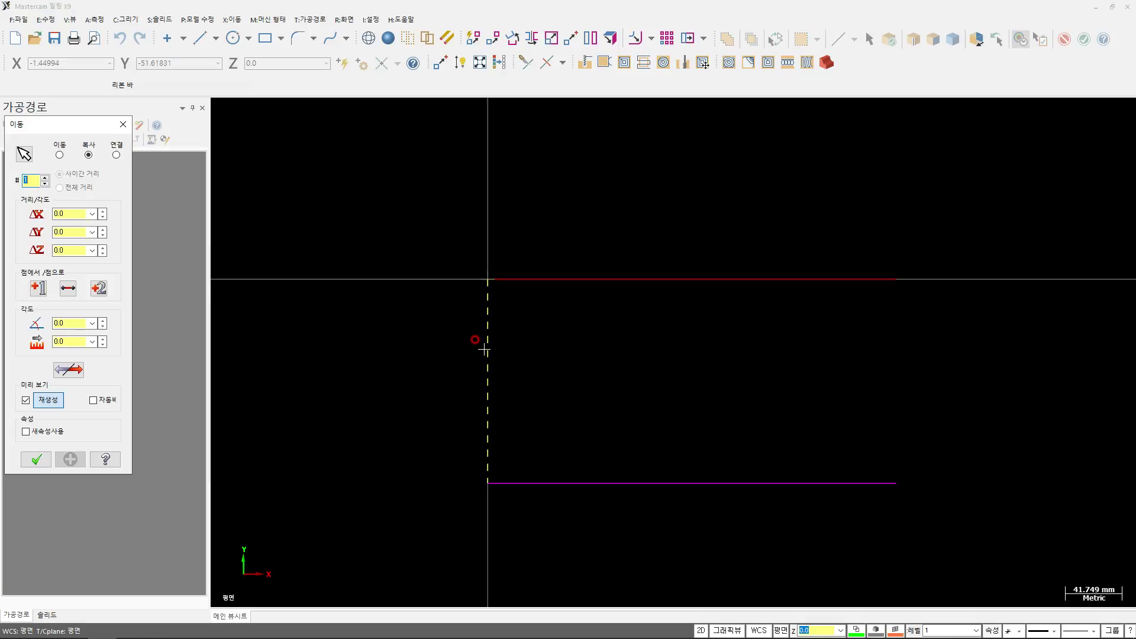
{"action": "left_click", "coordinate": [100, 288]}
{"action": "left_click", "coordinate": [487, 279]}
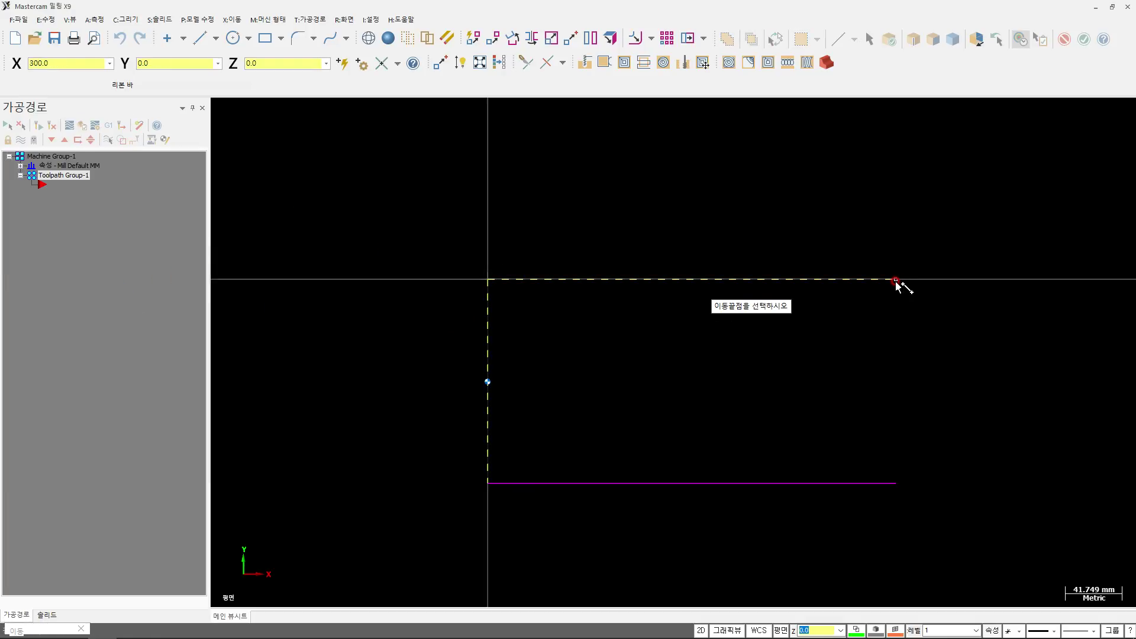
{"action": "left_click", "coordinate": [896, 279]}
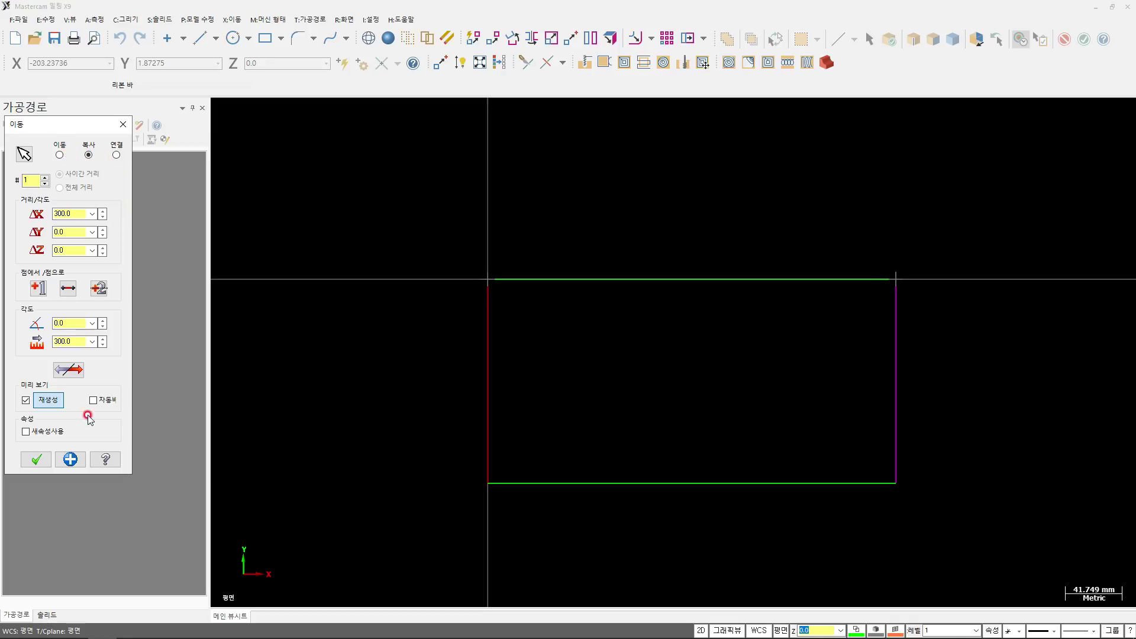
{"action": "left_click", "coordinate": [38, 462]}
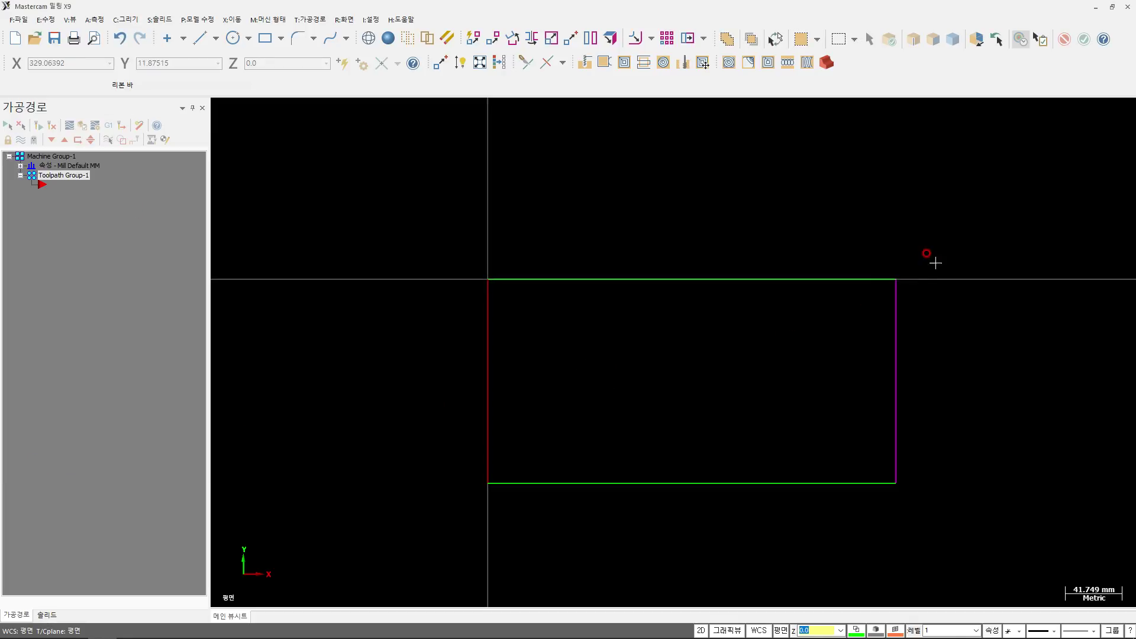
Step: Delete all four lines of the outline
{"action": "left_click_drag", "start_coordinate": [936, 206], "coordinate": [327, 548]}
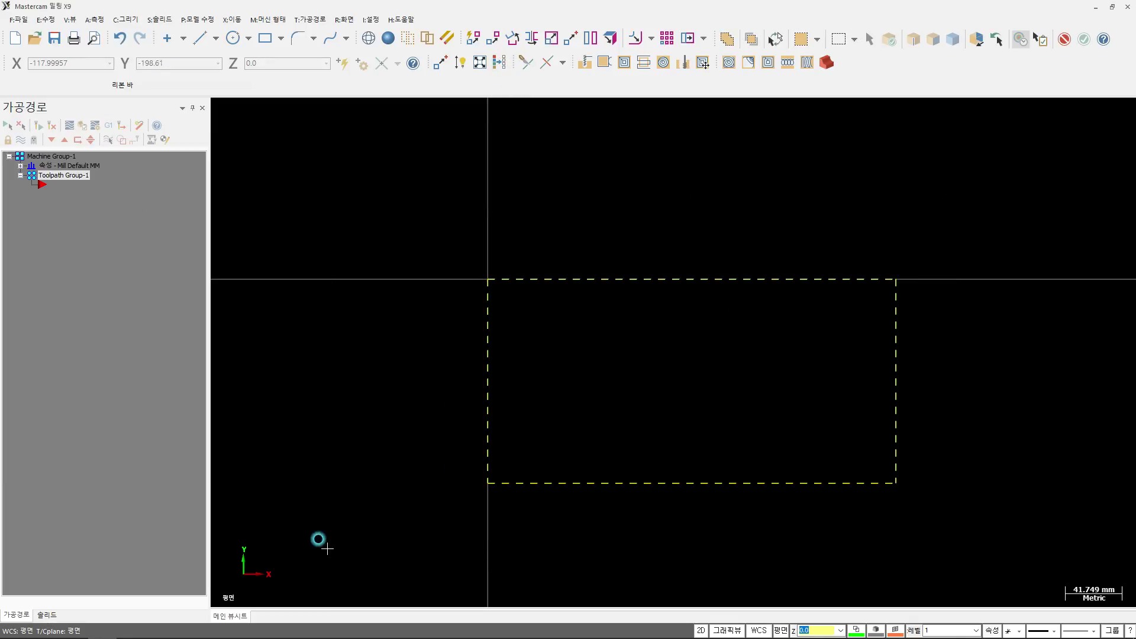
{"action": "key", "text": "Delete"}
Step: Draw a rectangle with its first corner at the origin, width 300 and height -150
{"action": "left_click", "coordinate": [265, 38]}
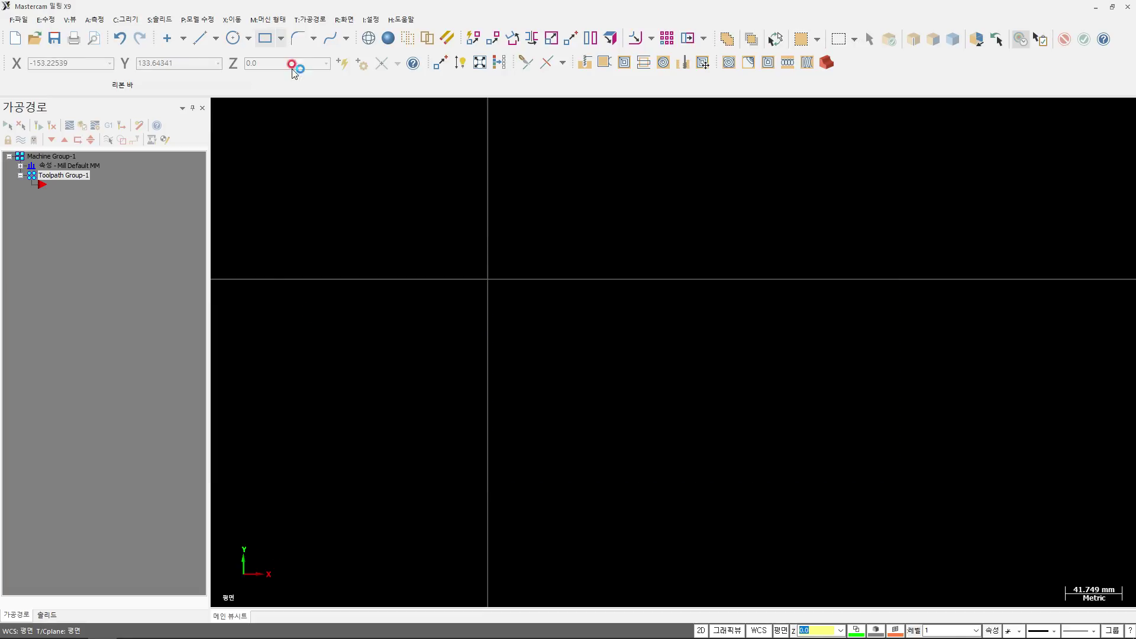
{"action": "left_click", "coordinate": [492, 284]}
{"action": "left_click", "coordinate": [309, 86]}
{"action": "type", "text": "300"}
{"action": "key", "text": "Tab"}
{"action": "key", "text": "BackSpace"}
{"action": "type", "text": "-150"}
{"action": "key", "text": "Return"}
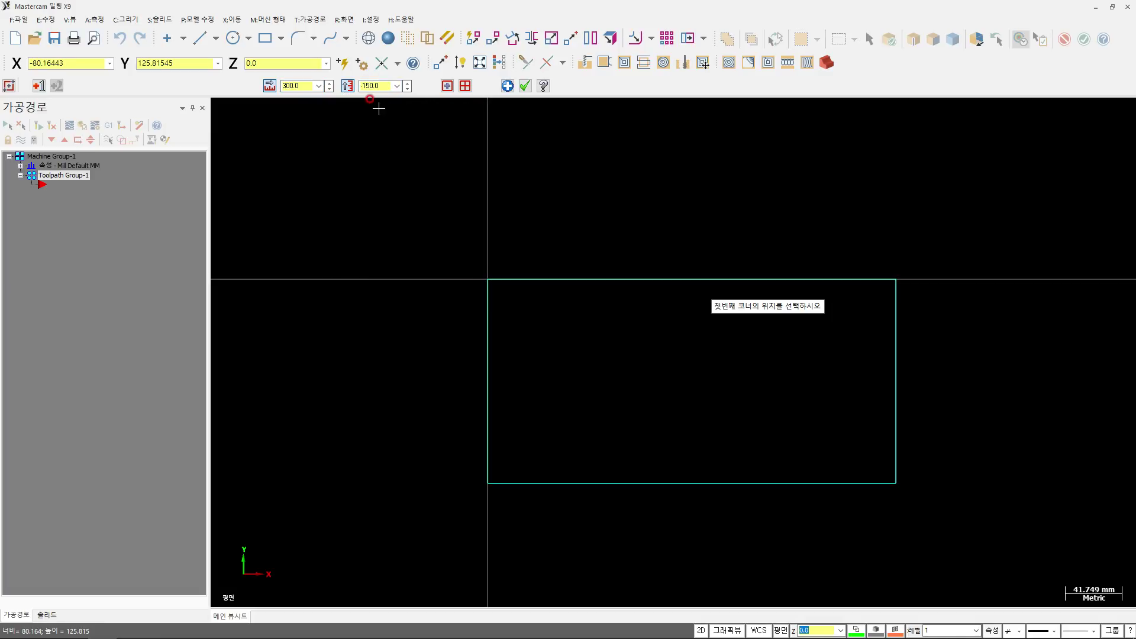
{"action": "key", "text": "Return"}
{"action": "middle_click_drag", "start_coordinate": [646, 371], "coordinate": [545, 323]}
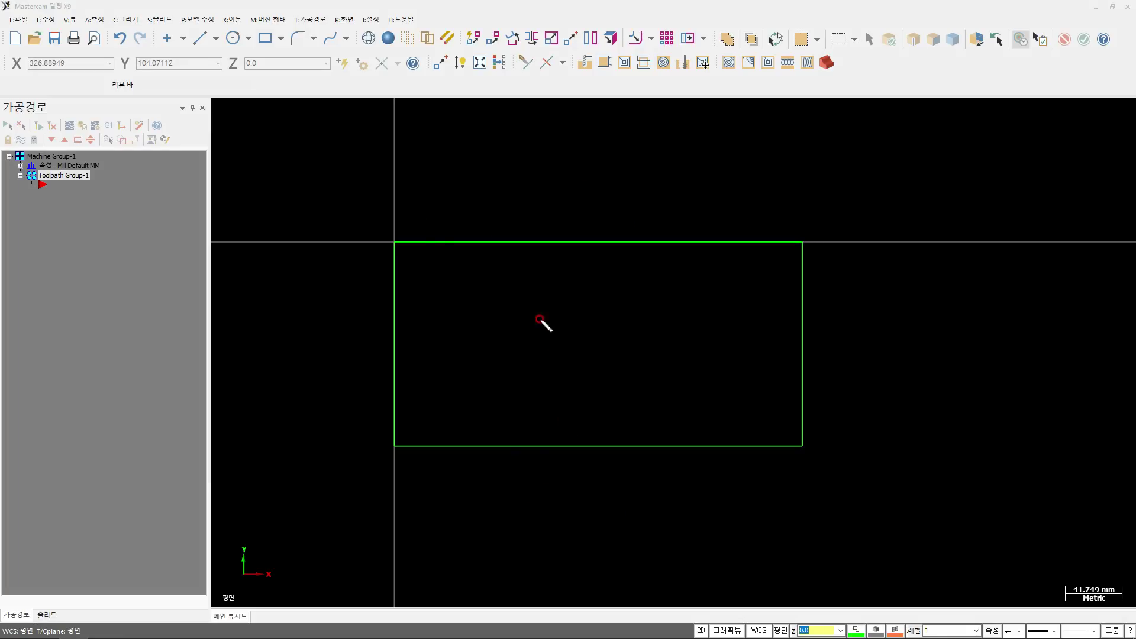
{"action": "mouse_move", "coordinate": [401, 236]}
{"action": "left_mouse_down"}
{"action": "mouse_move", "coordinate": [520, 211]}
{"action": "mouse_move", "coordinate": [523, 236]}
{"action": "left_mouse_up"}
{"action": "mouse_move", "coordinate": [694, 239]}
{"action": "left_mouse_down"}
{"action": "mouse_move", "coordinate": [776, 203]}
{"action": "mouse_move", "coordinate": [787, 250]}
{"action": "left_mouse_up"}
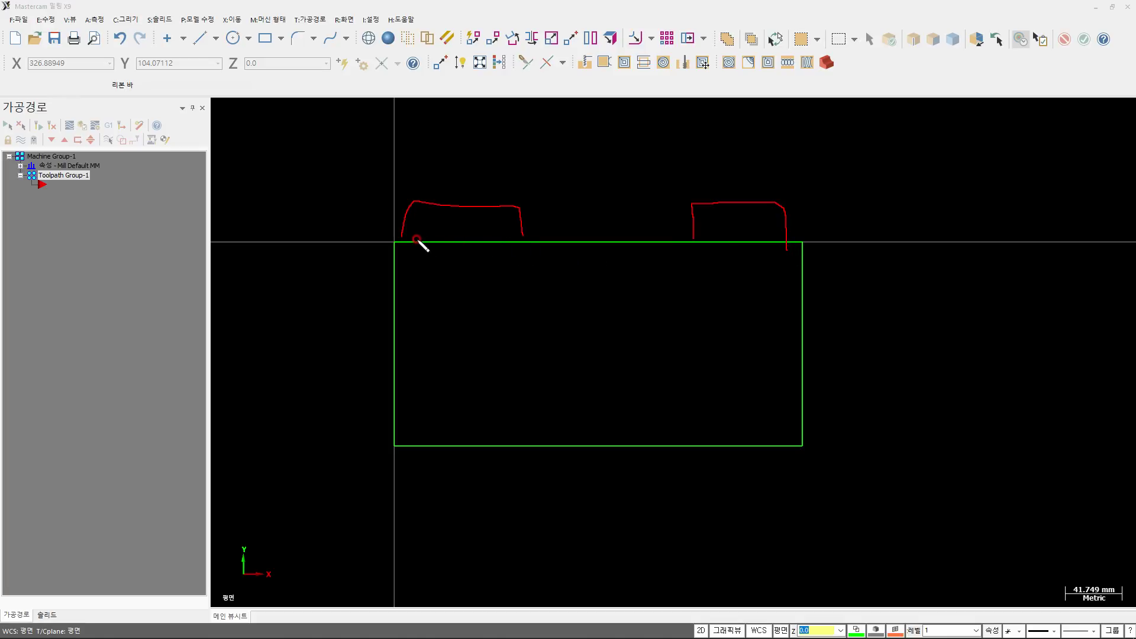
{"action": "mouse_move", "coordinate": [353, 240]}
{"action": "left_mouse_down"}
{"action": "mouse_move", "coordinate": [359, 200]}
{"action": "mouse_move", "coordinate": [465, 240]}
{"action": "left_mouse_up"}
{"action": "mouse_move", "coordinate": [763, 243]}
{"action": "left_mouse_down"}
{"action": "mouse_move", "coordinate": [762, 188]}
{"action": "mouse_move", "coordinate": [935, 231]}
{"action": "left_mouse_up"}
{"action": "left_click_drag", "start_coordinate": [766, 243], "coordinate": [998, 235]}
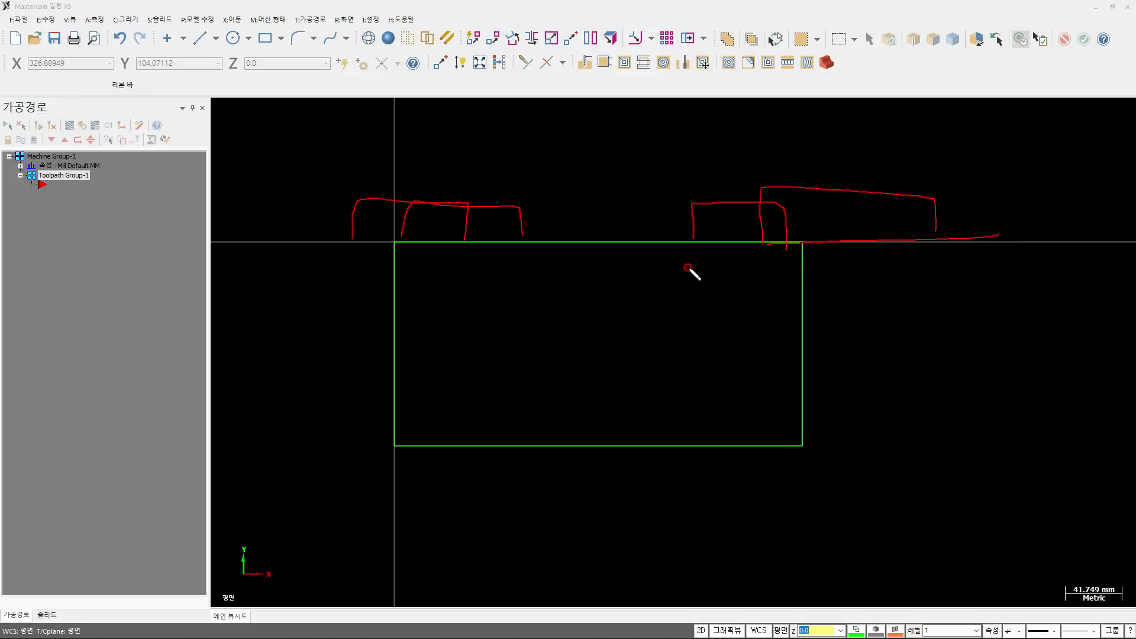
{"action": "mouse_move", "coordinate": [616, 225]}
{"action": "left_mouse_down"}
{"action": "mouse_move", "coordinate": [572, 319]}
{"action": "mouse_move", "coordinate": [574, 478]}
{"action": "mouse_move", "coordinate": [631, 322]}
{"action": "mouse_move", "coordinate": [631, 453]}
{"action": "left_mouse_up"}
{"action": "mouse_move", "coordinate": [570, 217]}
{"action": "left_mouse_down"}
{"action": "mouse_move", "coordinate": [584, 228]}
{"action": "mouse_move", "coordinate": [583, 469]}
{"action": "left_mouse_up"}
{"action": "mouse_move", "coordinate": [653, 219]}
{"action": "left_mouse_down"}
{"action": "mouse_move", "coordinate": [629, 274]}
{"action": "mouse_move", "coordinate": [633, 474]}
{"action": "left_mouse_up"}
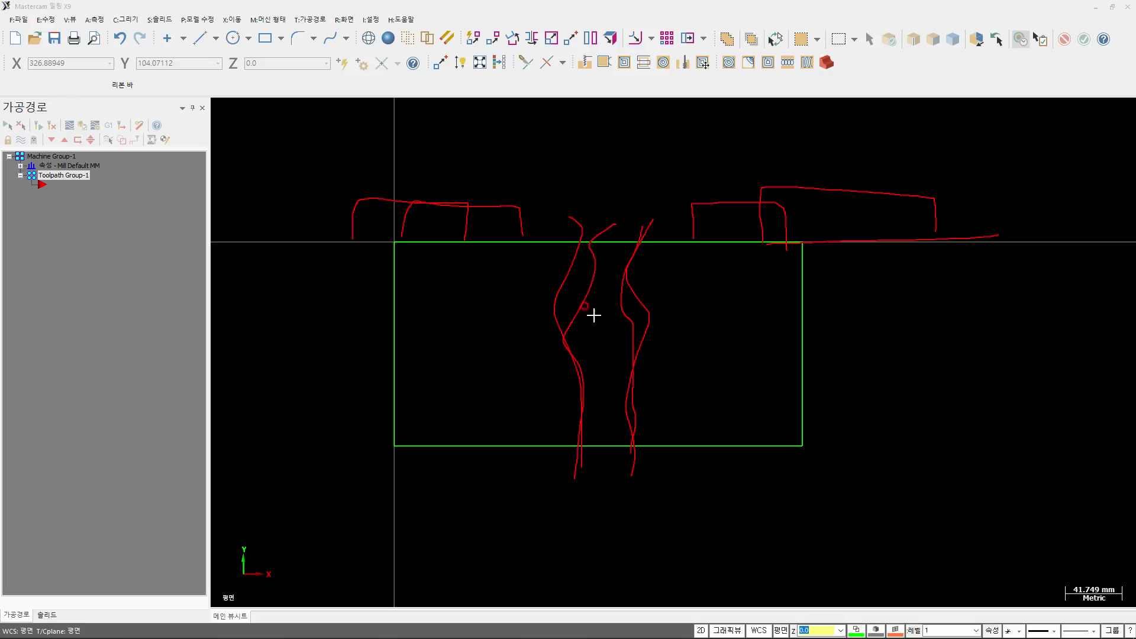
{"action": "mouse_move", "coordinate": [719, 501]}
{"action": "middle_mouse_down"}
{"action": "mouse_move", "coordinate": [680, 354]}
{"action": "mouse_move", "coordinate": [684, 296]}
{"action": "mouse_move", "coordinate": [652, 307]}
{"action": "middle_mouse_up"}
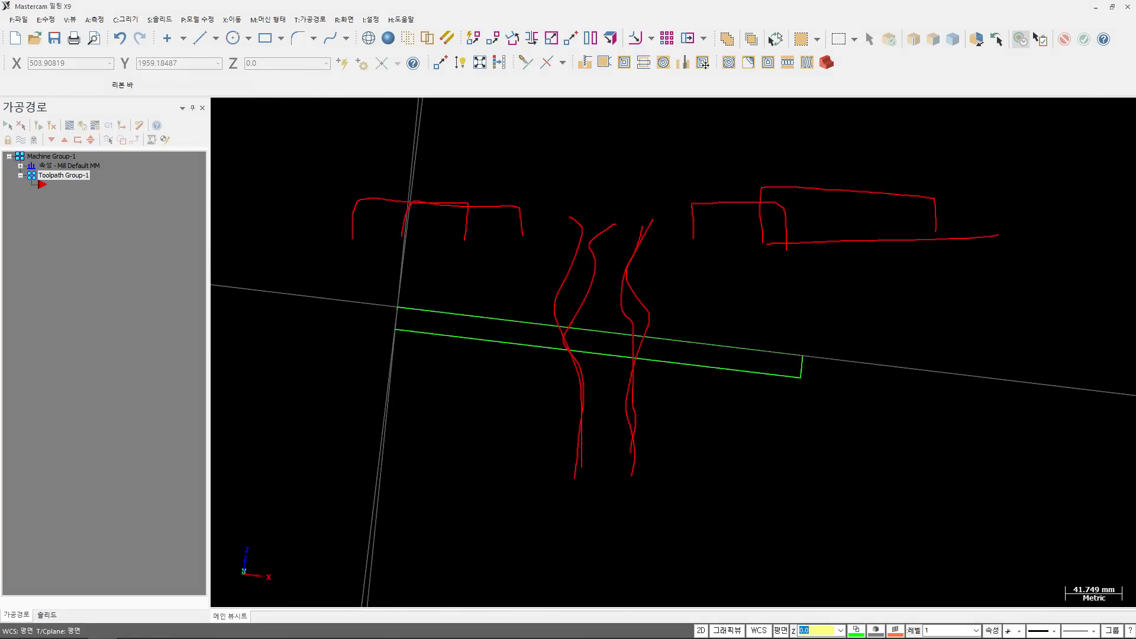
{"action": "mouse_move", "coordinate": [402, 323]}
{"action": "left_mouse_down"}
{"action": "mouse_move", "coordinate": [654, 421]}
{"action": "mouse_move", "coordinate": [806, 381]}
{"action": "left_mouse_up"}
{"action": "mouse_move", "coordinate": [602, 407]}
{"action": "left_mouse_down"}
{"action": "mouse_move", "coordinate": [578, 418]}
{"action": "mouse_move", "coordinate": [634, 401]}
{"action": "mouse_move", "coordinate": [601, 416]}
{"action": "mouse_move", "coordinate": [555, 393]}
{"action": "mouse_move", "coordinate": [655, 408]}
{"action": "mouse_move", "coordinate": [562, 388]}
{"action": "left_mouse_up"}
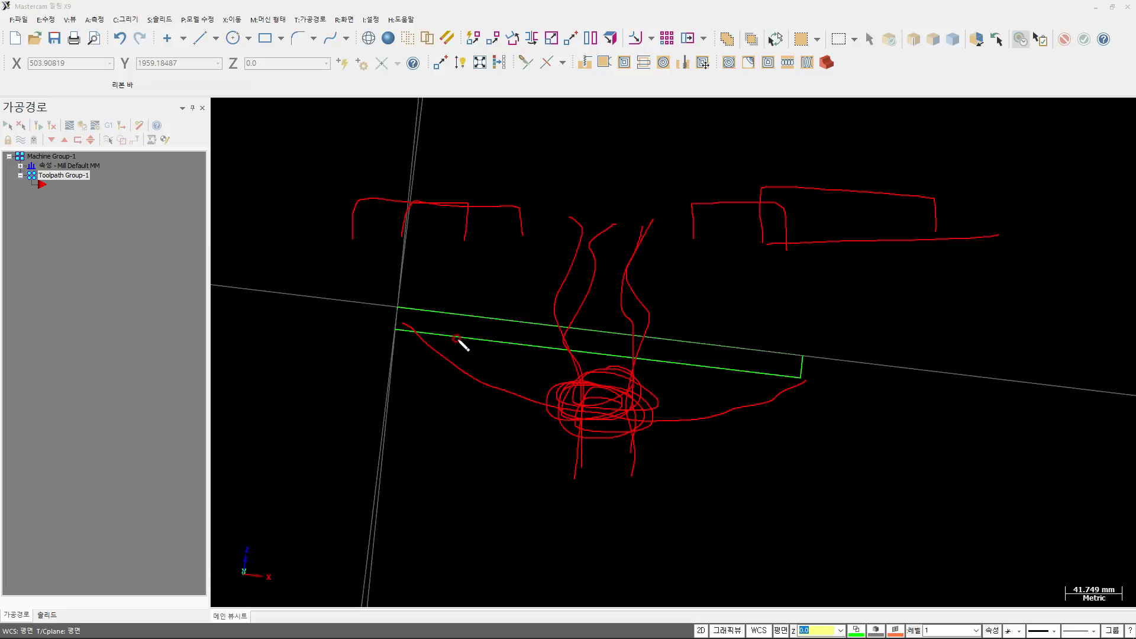
{"action": "mouse_move", "coordinate": [593, 386]}
{"action": "left_mouse_down"}
{"action": "mouse_move", "coordinate": [606, 378]}
{"action": "mouse_move", "coordinate": [573, 426]}
{"action": "mouse_move", "coordinate": [627, 389]}
{"action": "left_mouse_up"}
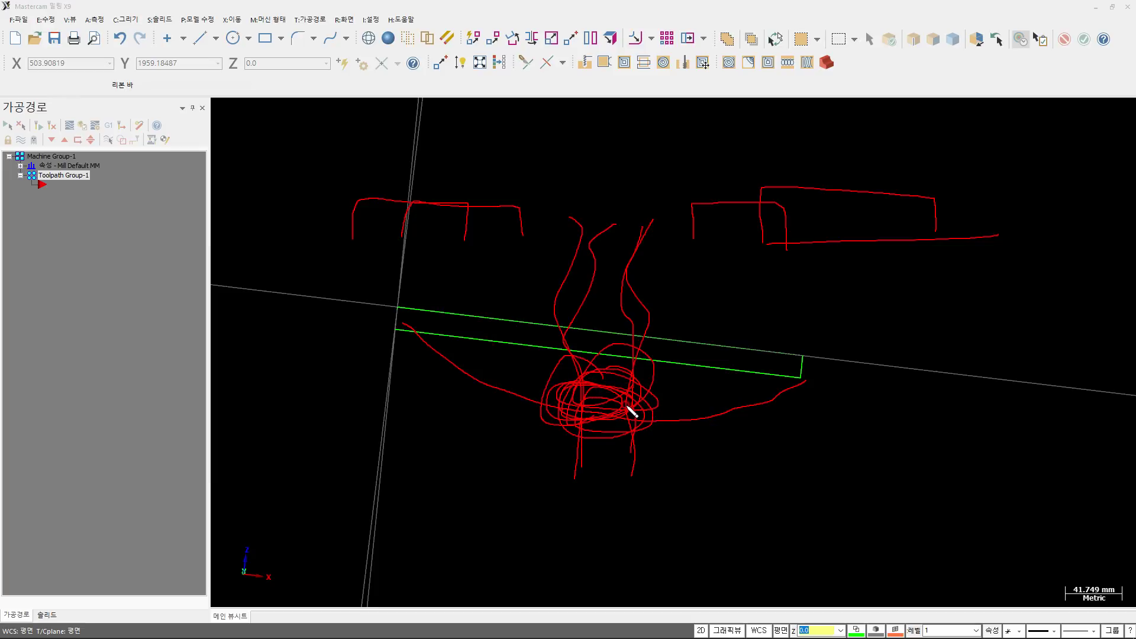
{"action": "left_click_drag", "start_coordinate": [413, 348], "coordinate": [531, 348]}
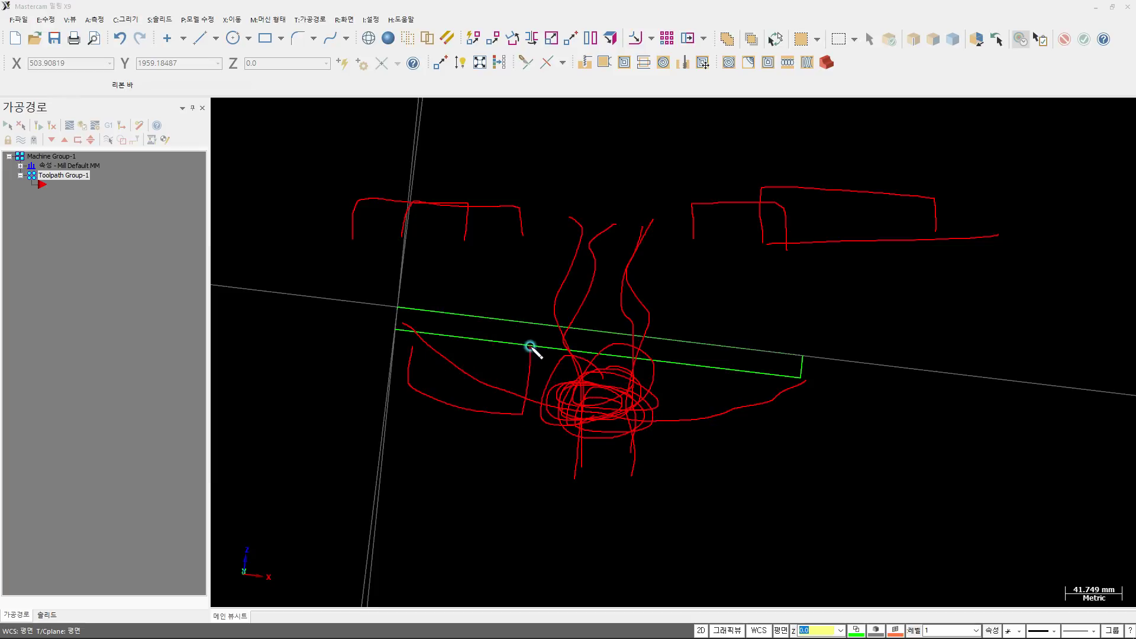
{"action": "left_click_drag", "start_coordinate": [682, 372], "coordinate": [805, 374]}
{"action": "left_click_drag", "start_coordinate": [479, 325], "coordinate": [591, 356]}
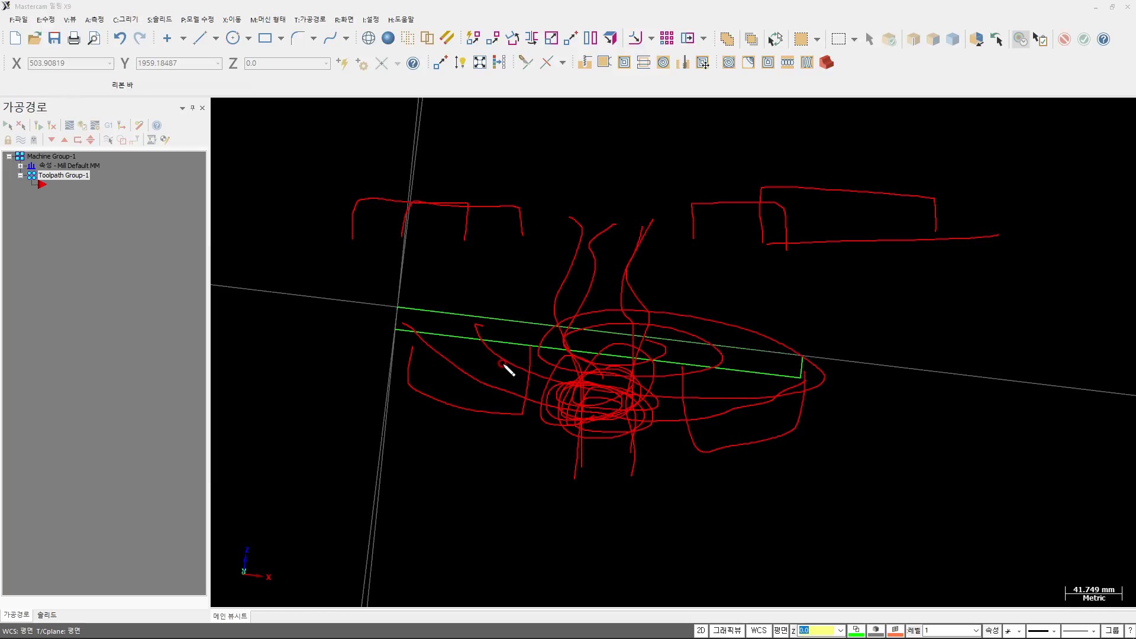
{"action": "mouse_move", "coordinate": [399, 326]}
{"action": "left_mouse_down"}
{"action": "mouse_move", "coordinate": [829, 380]}
{"action": "mouse_move", "coordinate": [401, 328]}
{"action": "left_mouse_up"}
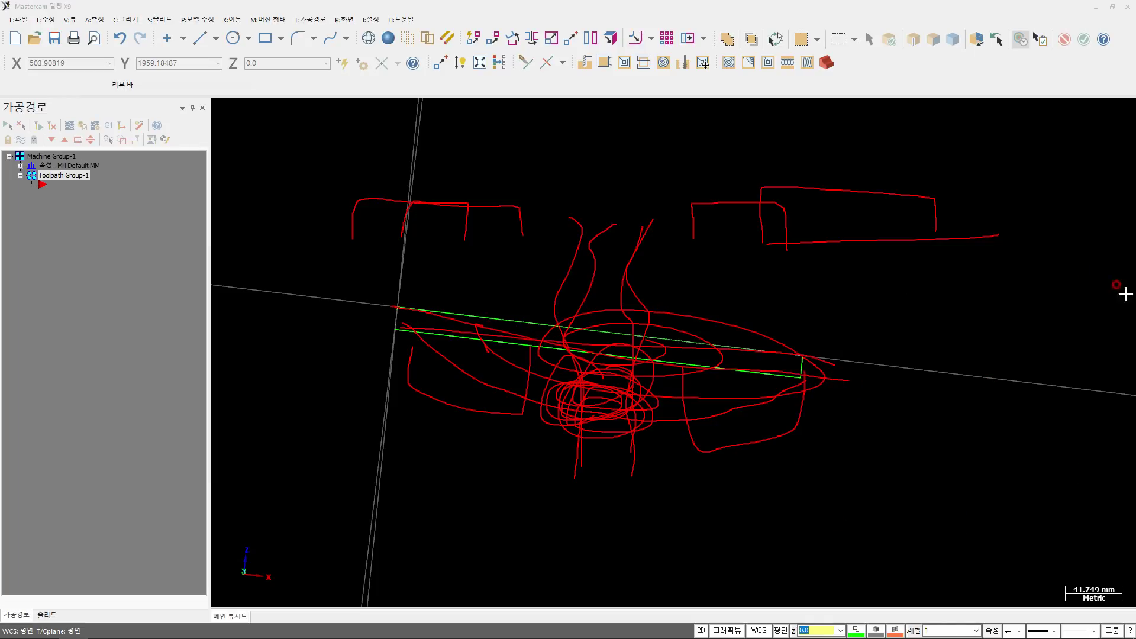
{"action": "key", "text": "Escape"}
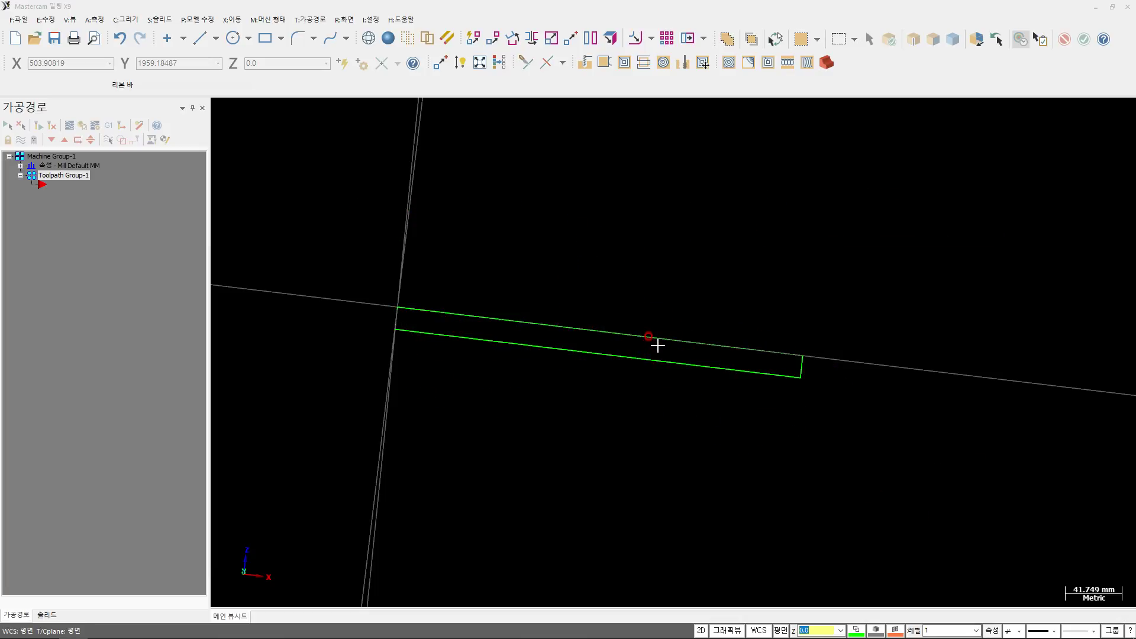
{"action": "key", "text": "alt+1"}
{"action": "middle_click_drag", "start_coordinate": [756, 248], "coordinate": [651, 183]}
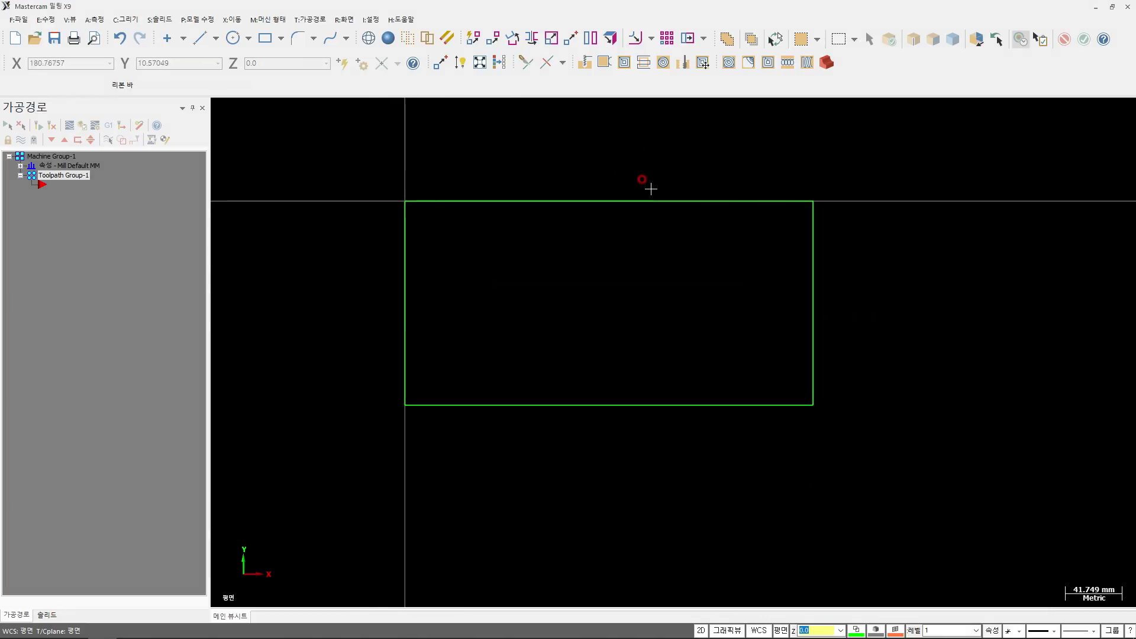
{"action": "left_click", "coordinate": [641, 67]}
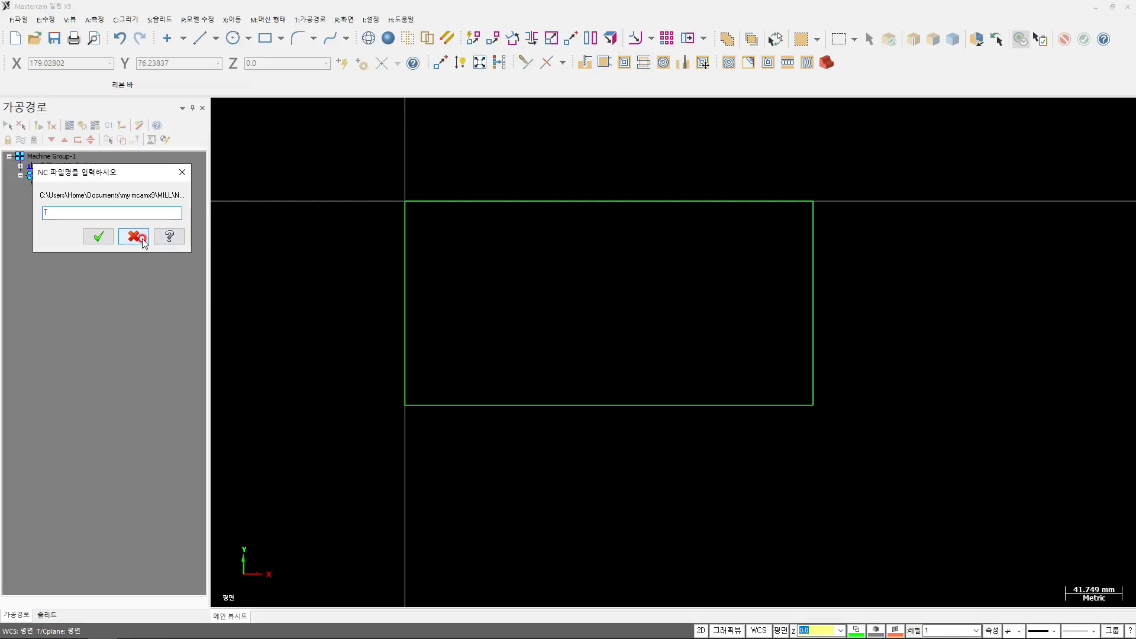
{"action": "left_click", "coordinate": [98, 236]}
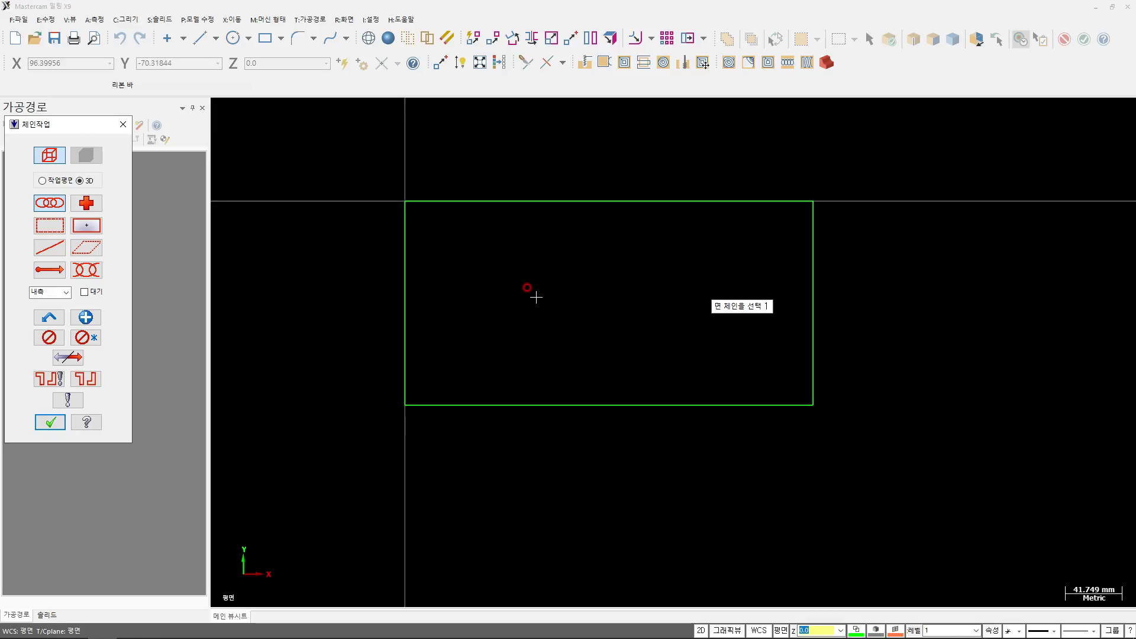
{"action": "key", "text": "Escape"}
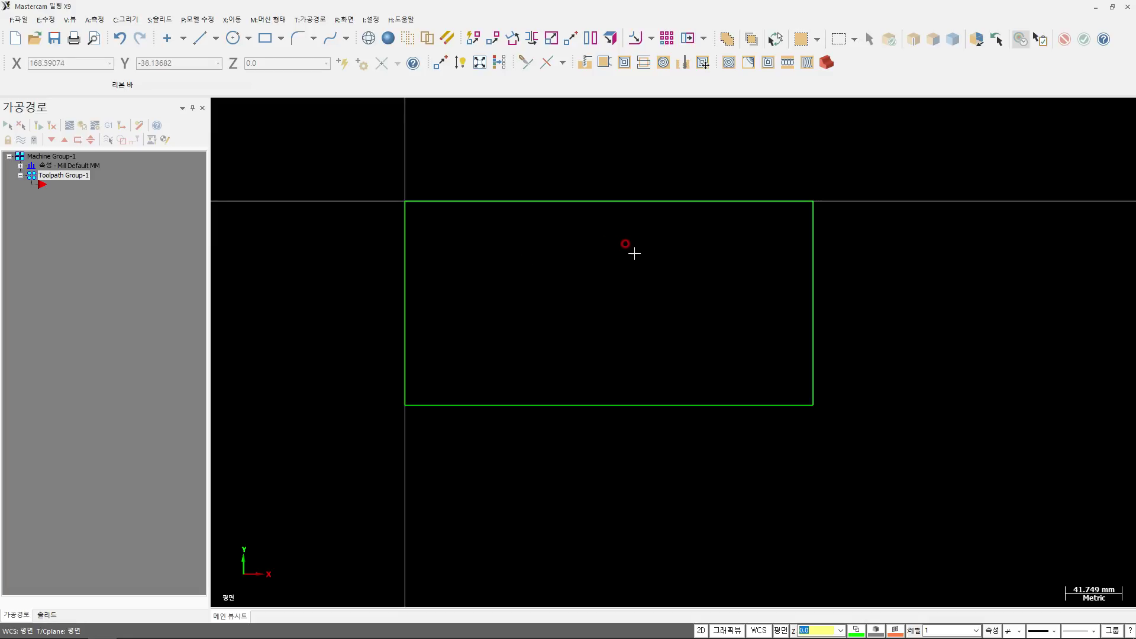
Step: Start a facing toolpath and chain the whole rectangle from the origin corner along its upper edge
{"action": "scroll", "coordinate": [538, 245], "scroll_direction": "down", "scroll_amount": 1}
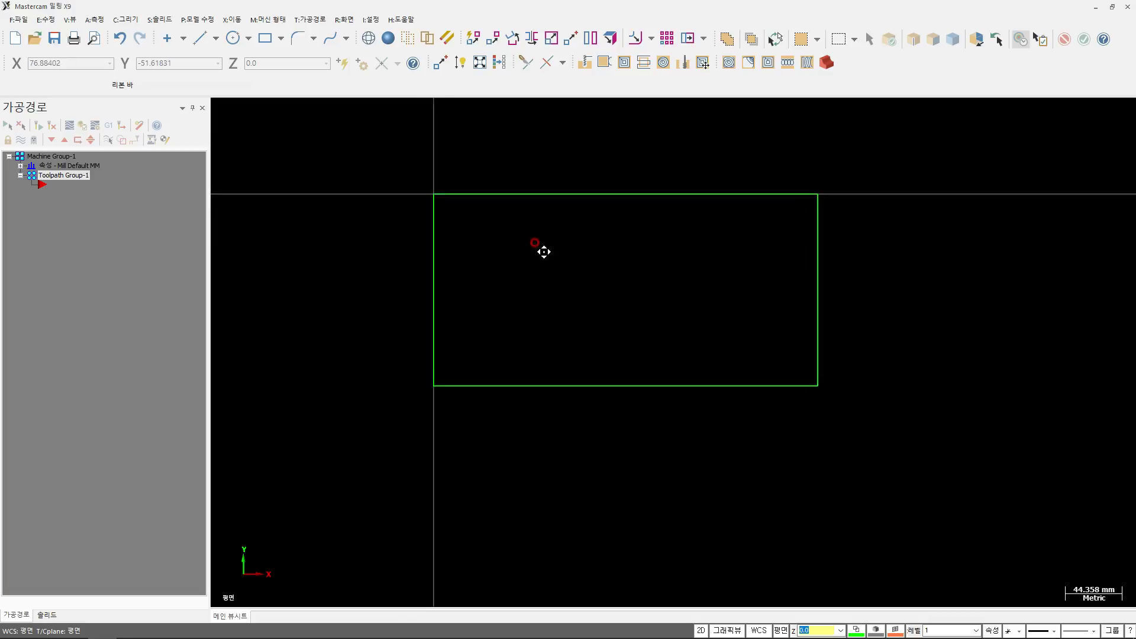
{"action": "left_click", "coordinate": [644, 63]}
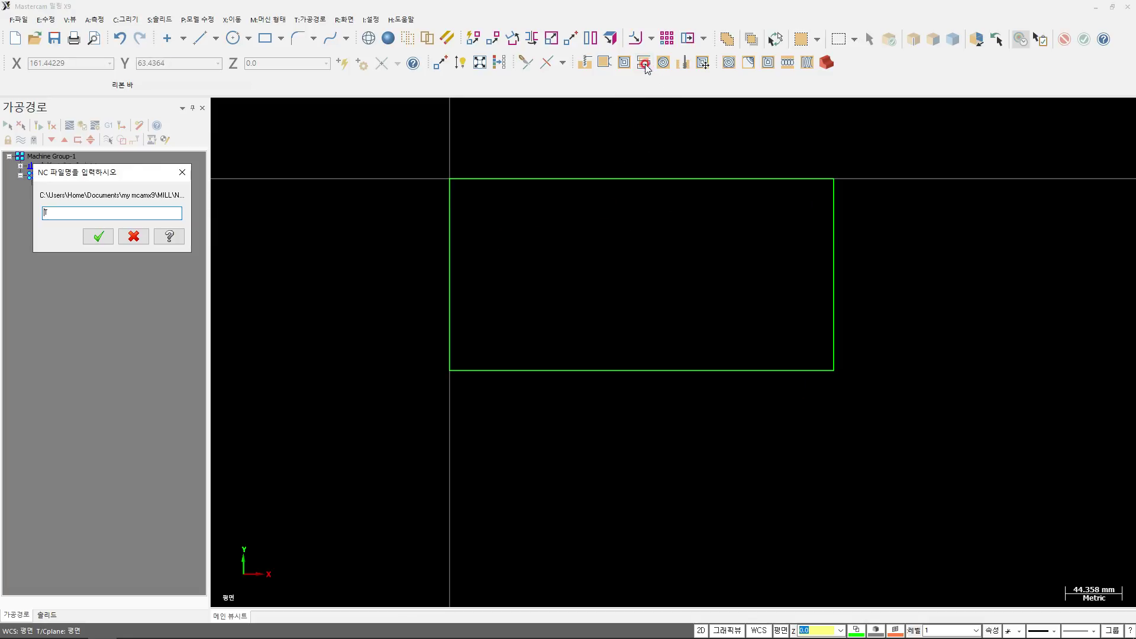
{"action": "left_click", "coordinate": [98, 237]}
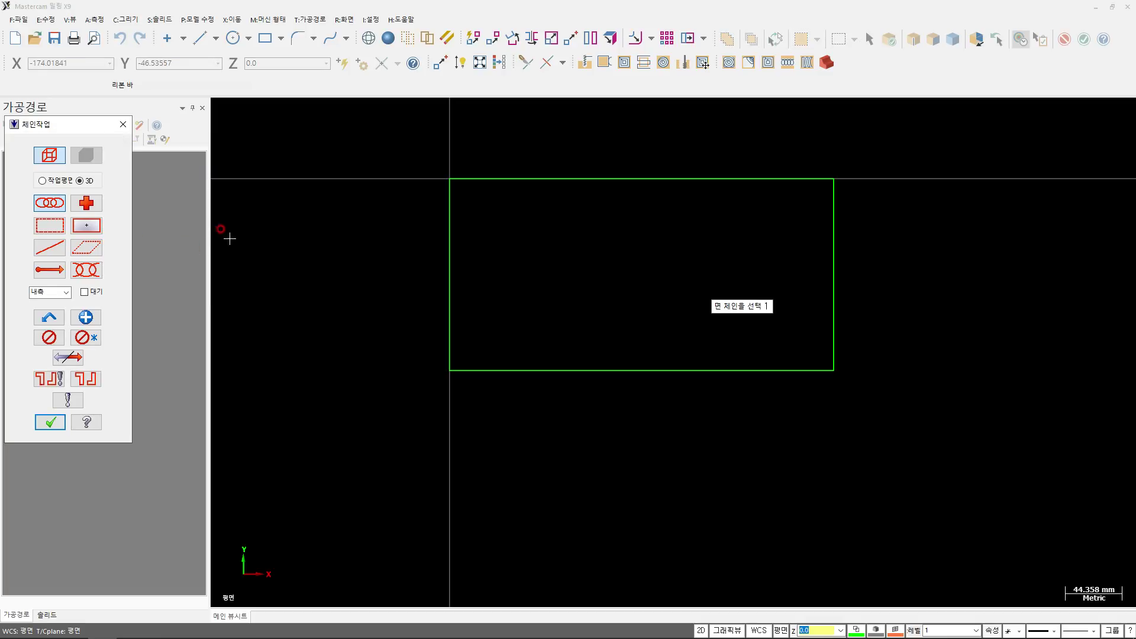
{"action": "left_click", "coordinate": [459, 179]}
{"action": "middle_click_drag", "start_coordinate": [498, 213], "coordinate": [456, 266]}
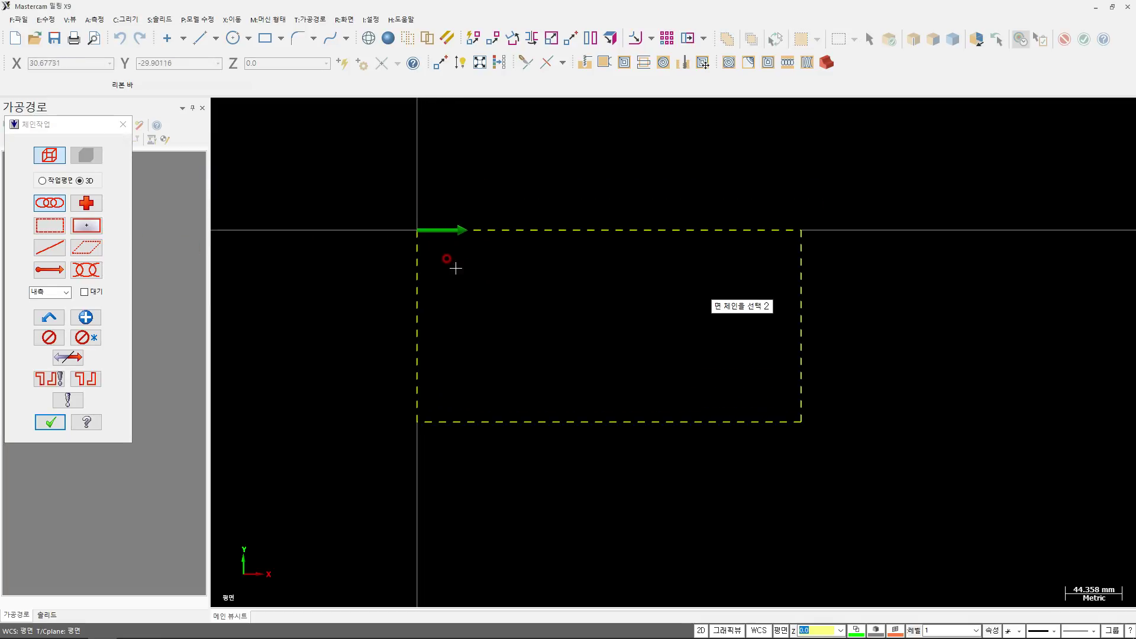
{"action": "scroll", "coordinate": [425, 243], "scroll_direction": "up", "scroll_amount": 3}
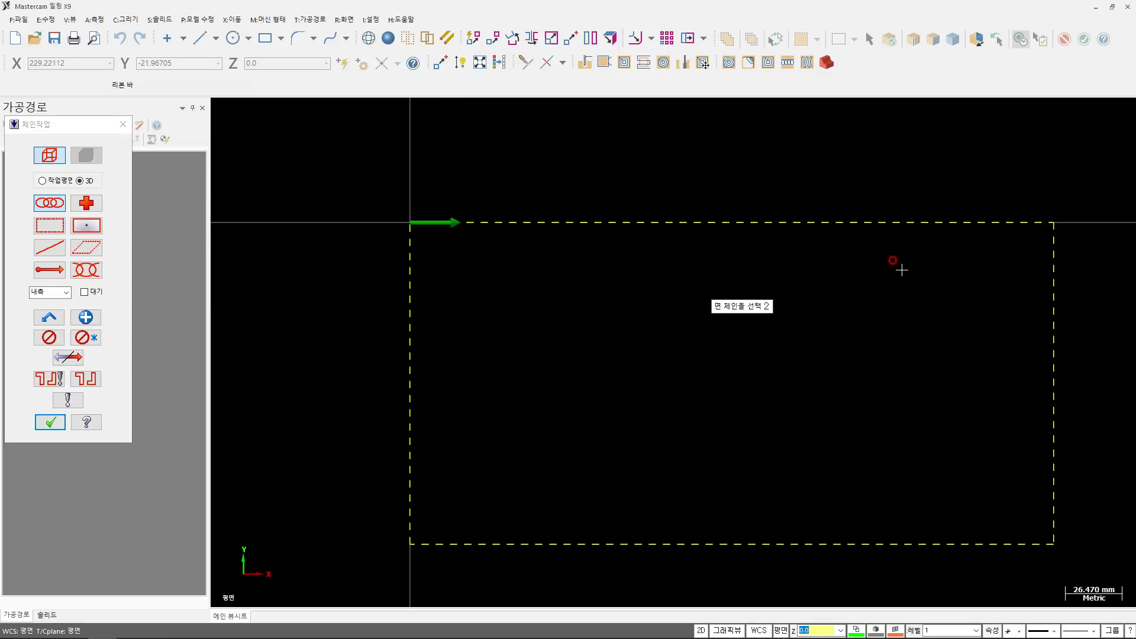
{"action": "middle_click_drag", "start_coordinate": [808, 431], "coordinate": [796, 387]}
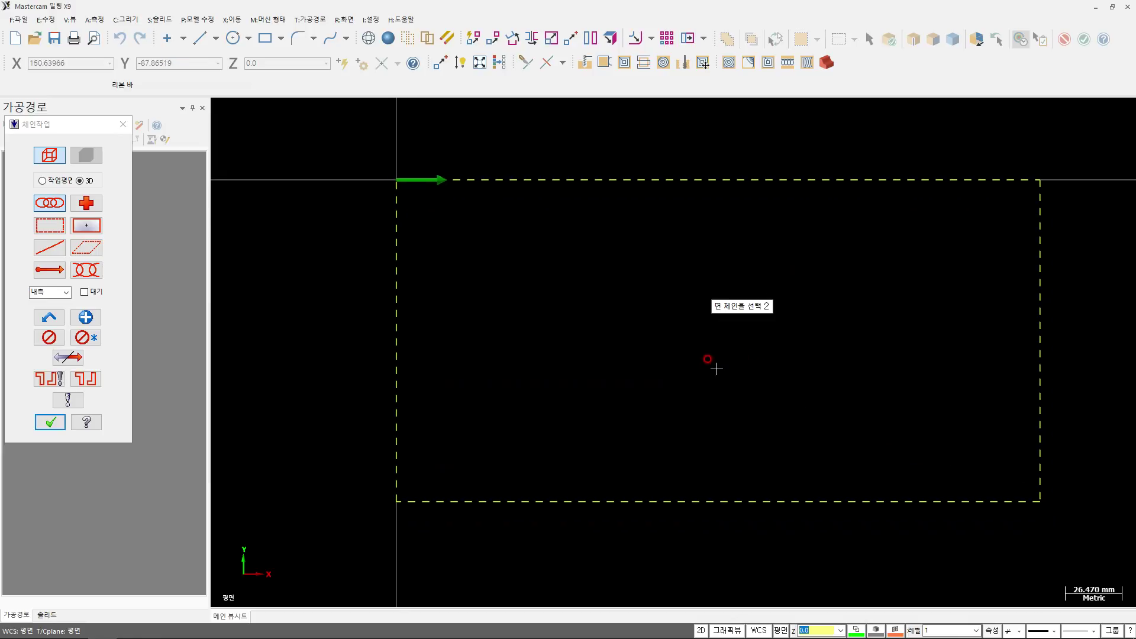
{"action": "middle_click_drag", "start_coordinate": [667, 361], "coordinate": [700, 275]}
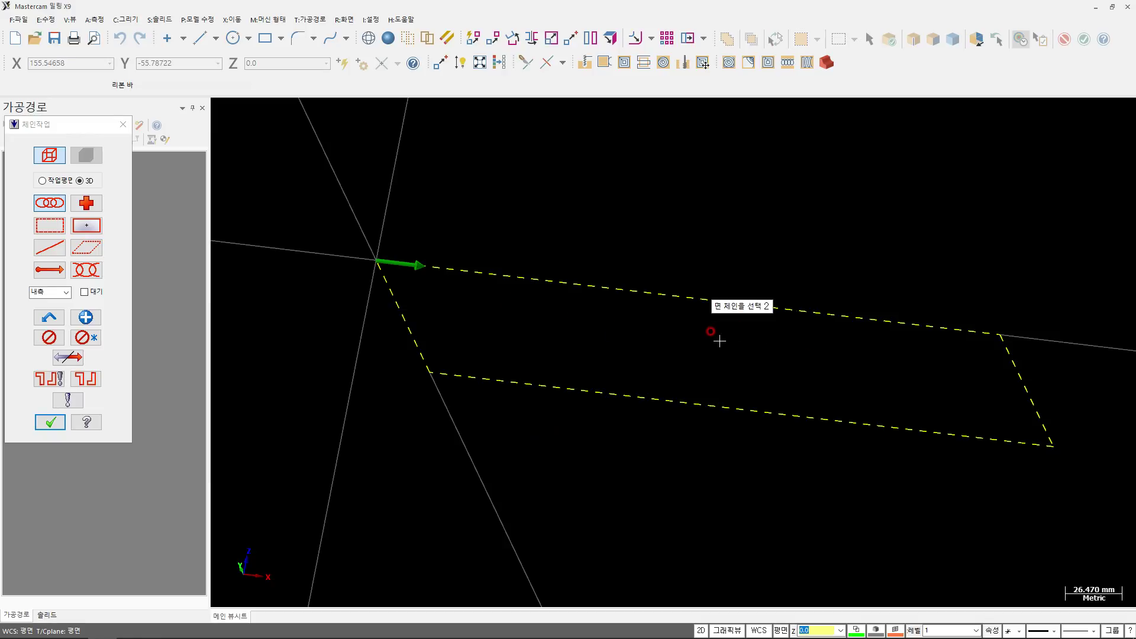
{"action": "left_click", "coordinate": [651, 39]}
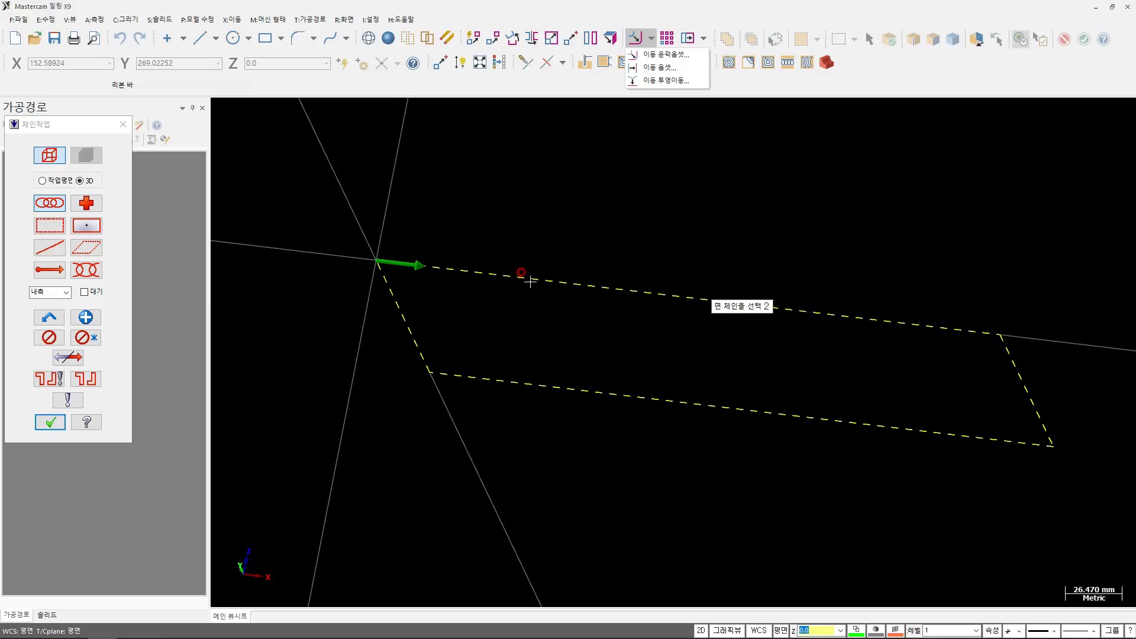
{"action": "key", "text": "alt+1"}
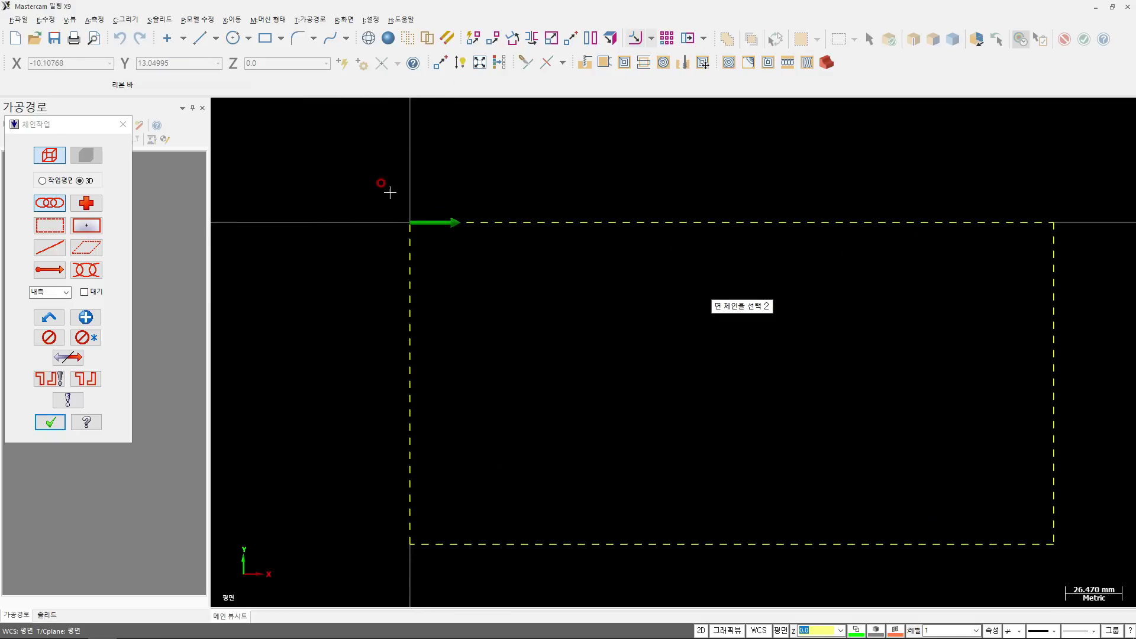
{"action": "key", "text": "Return"}
Step: Try chaining the rectangle for a facing toolpath with partial chaining and the wait option, picking its edges in turn from the upper one
{"action": "left_click", "coordinate": [636, 71]}
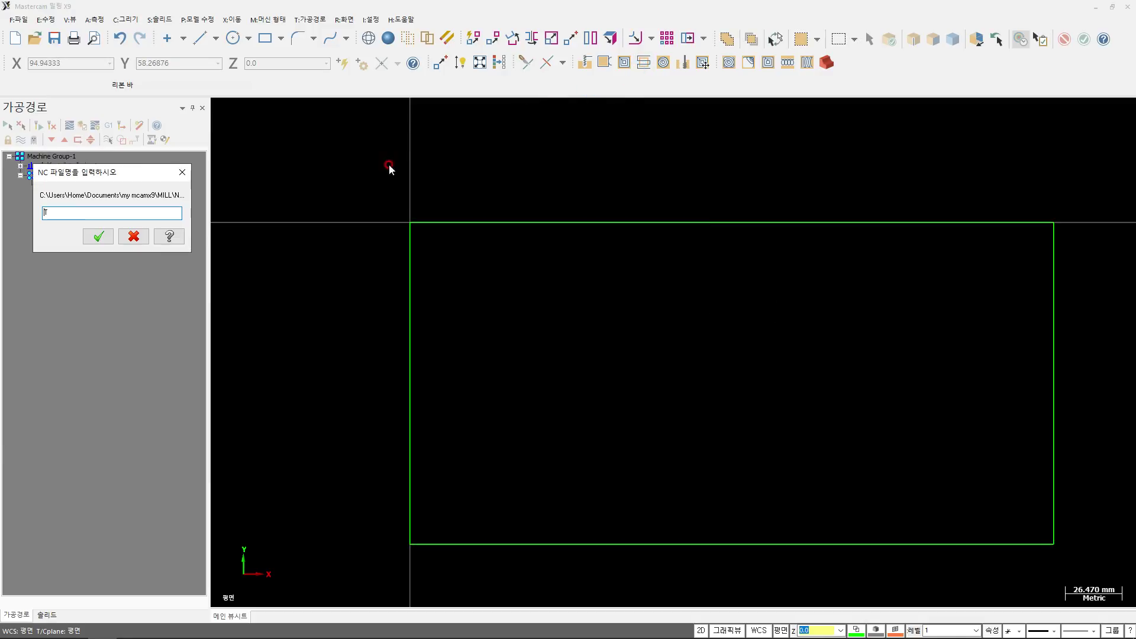
{"action": "left_click", "coordinate": [103, 242]}
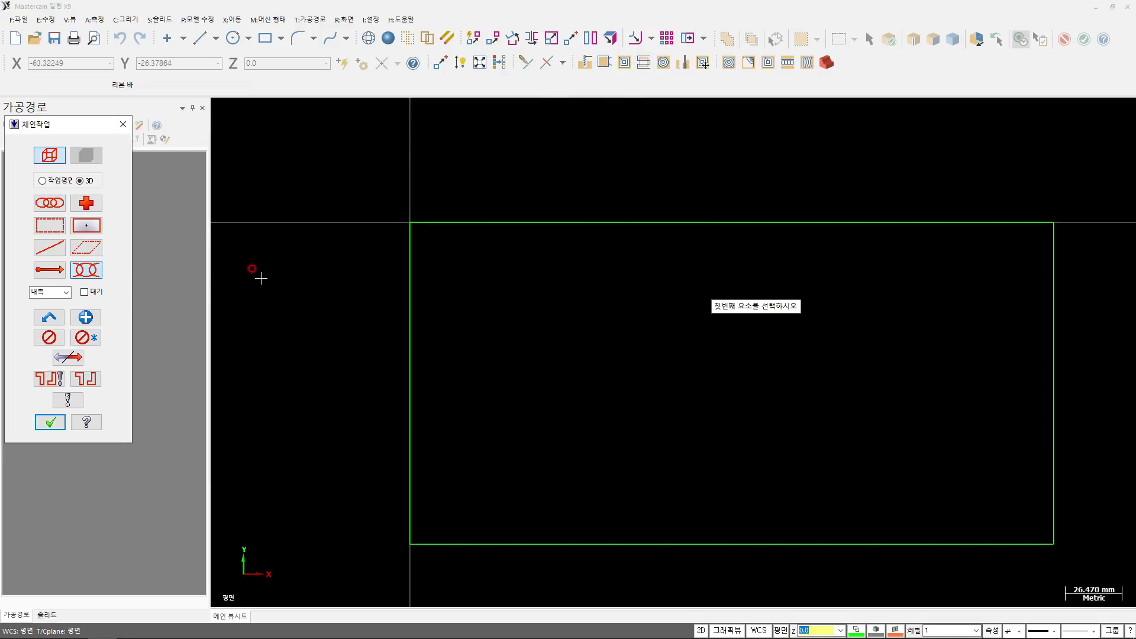
{"action": "left_click", "coordinate": [87, 270]}
{"action": "left_click", "coordinate": [84, 291]}
{"action": "left_click", "coordinate": [419, 223]}
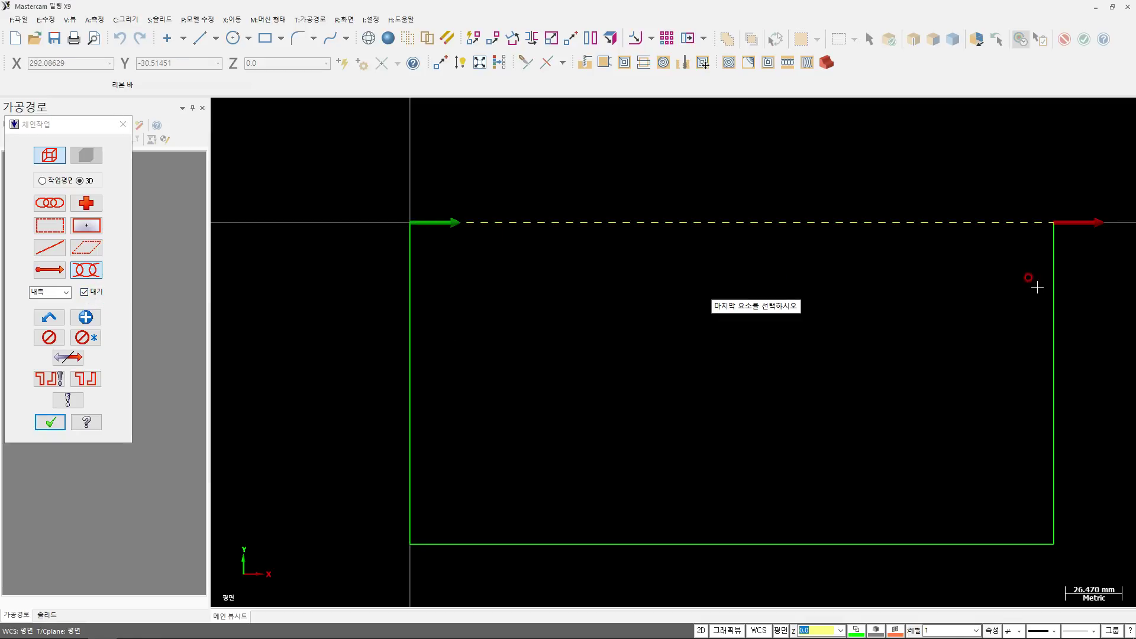
{"action": "left_click", "coordinate": [1020, 541]}
{"action": "left_click", "coordinate": [410, 521]}
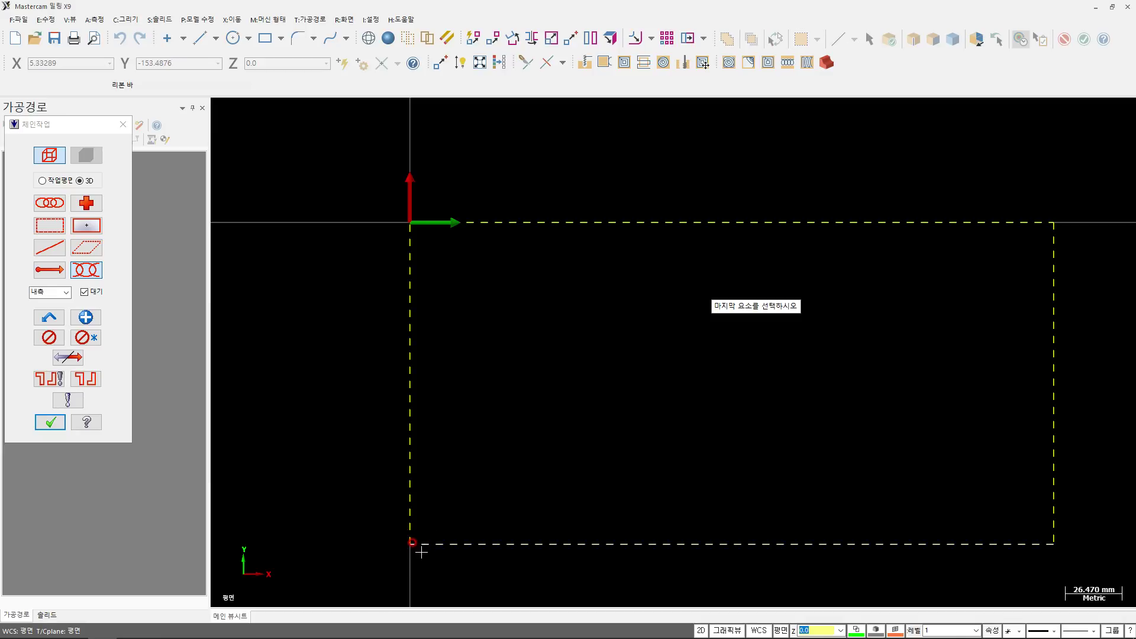
Step: Try to trim the rectangle's left edge to its lower edge
{"action": "left_click", "coordinate": [526, 64]}
{"action": "left_click", "coordinate": [404, 445]}
{"action": "left_click", "coordinate": [507, 545]}
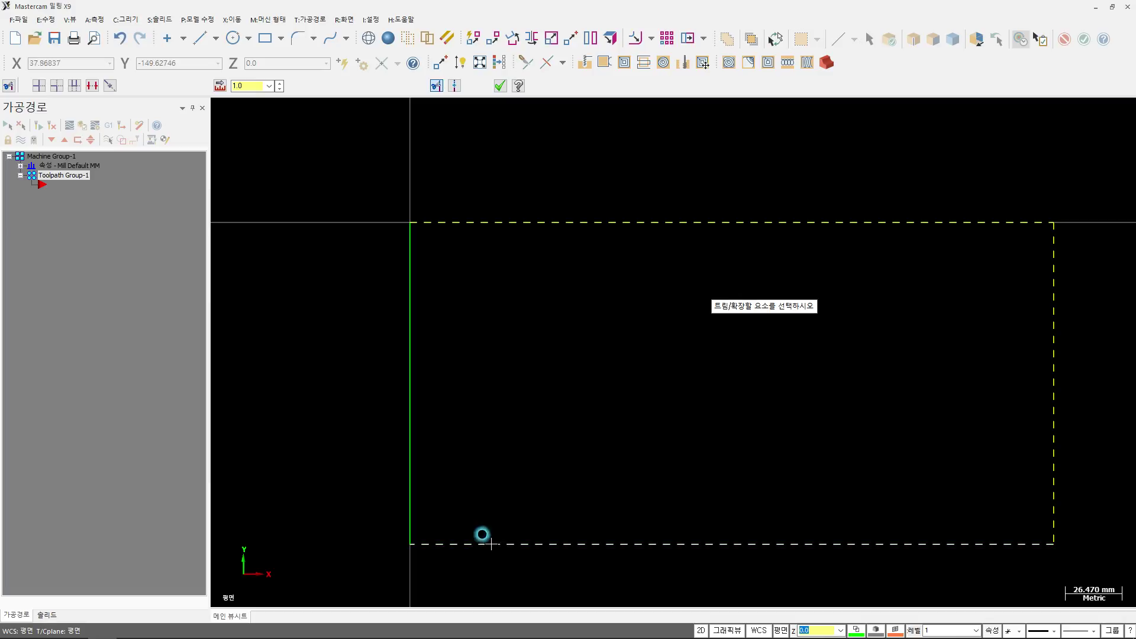
{"action": "key", "text": "Escape"}
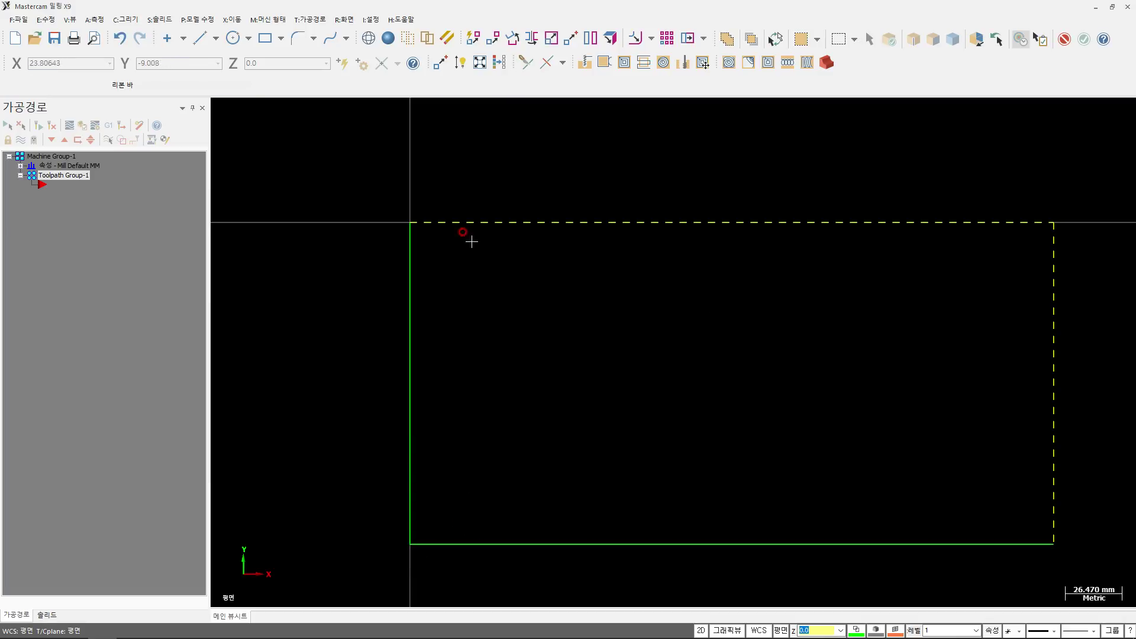
Step: Start a facing toolpath and accept a single full chain around the rectangle
{"action": "scroll", "coordinate": [417, 557], "scroll_direction": "up", "scroll_amount": 5}
{"action": "scroll", "coordinate": [407, 530], "scroll_direction": "down", "scroll_amount": 1}
{"action": "scroll", "coordinate": [400, 515], "scroll_direction": "down", "scroll_amount": 5}
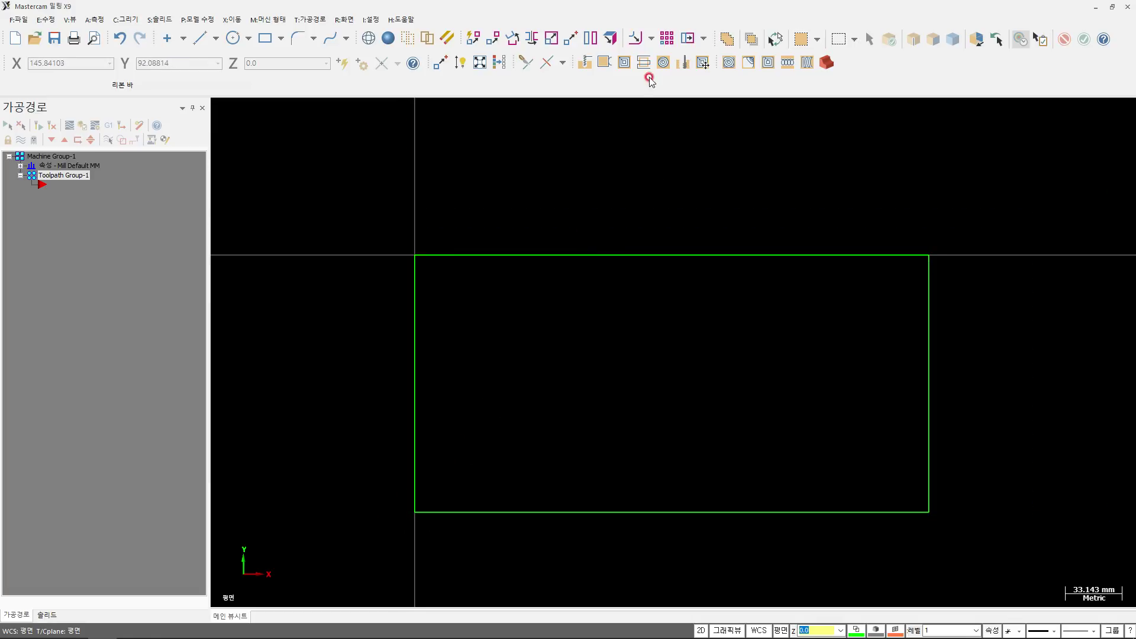
{"action": "left_click", "coordinate": [644, 62]}
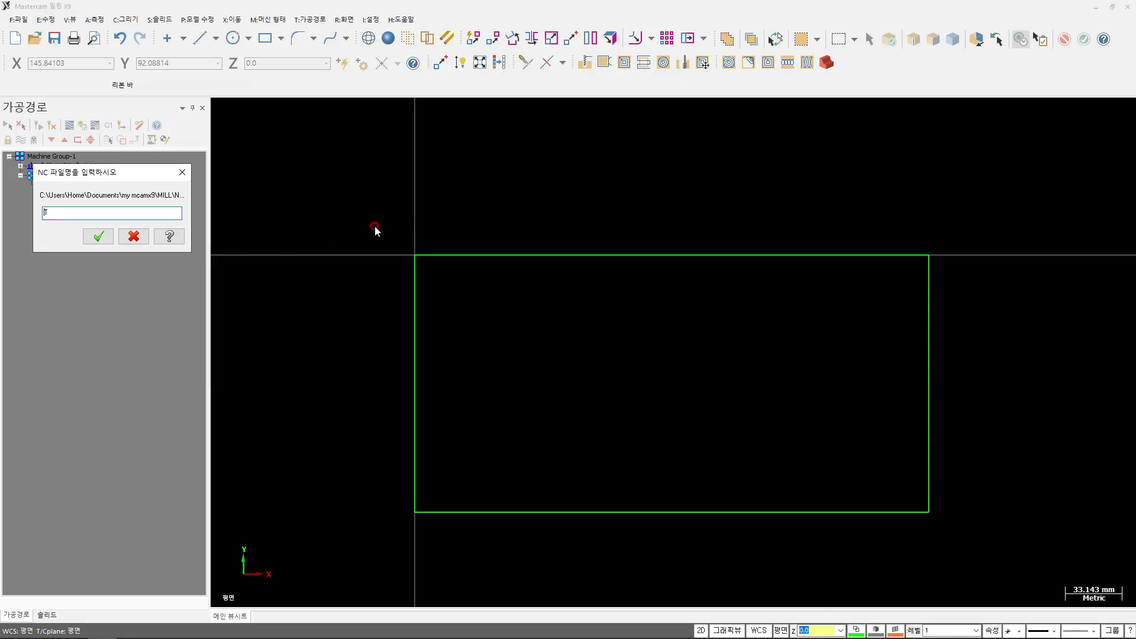
{"action": "left_click", "coordinate": [98, 236]}
{"action": "left_click", "coordinate": [456, 254]}
{"action": "key", "text": "Return"}
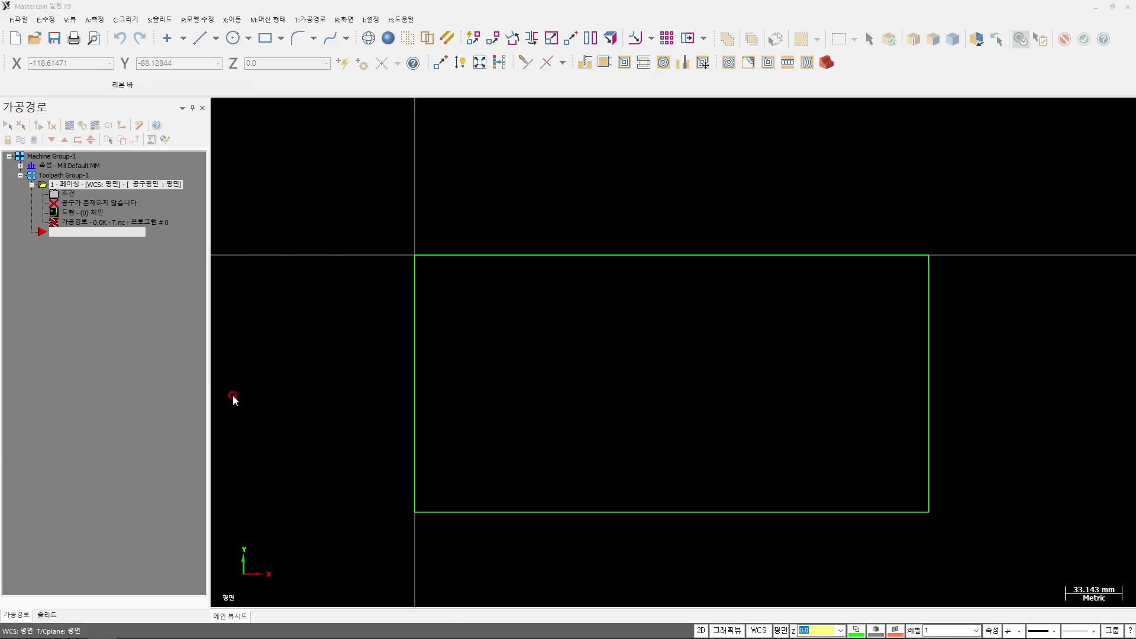
Step: Create a new flat end mill with a 100 mm cutting diameter for the facing toolpath
{"action": "left_click", "coordinate": [598, 249]}
{"action": "right_click", "coordinate": [727, 292]}
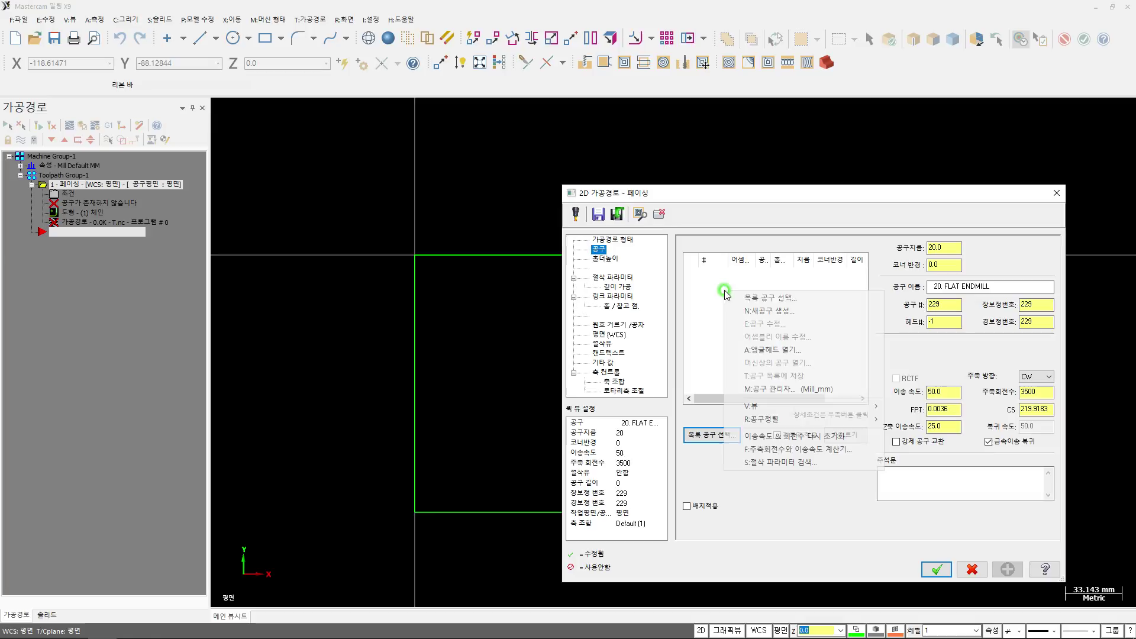
{"action": "left_click", "coordinate": [766, 311]}
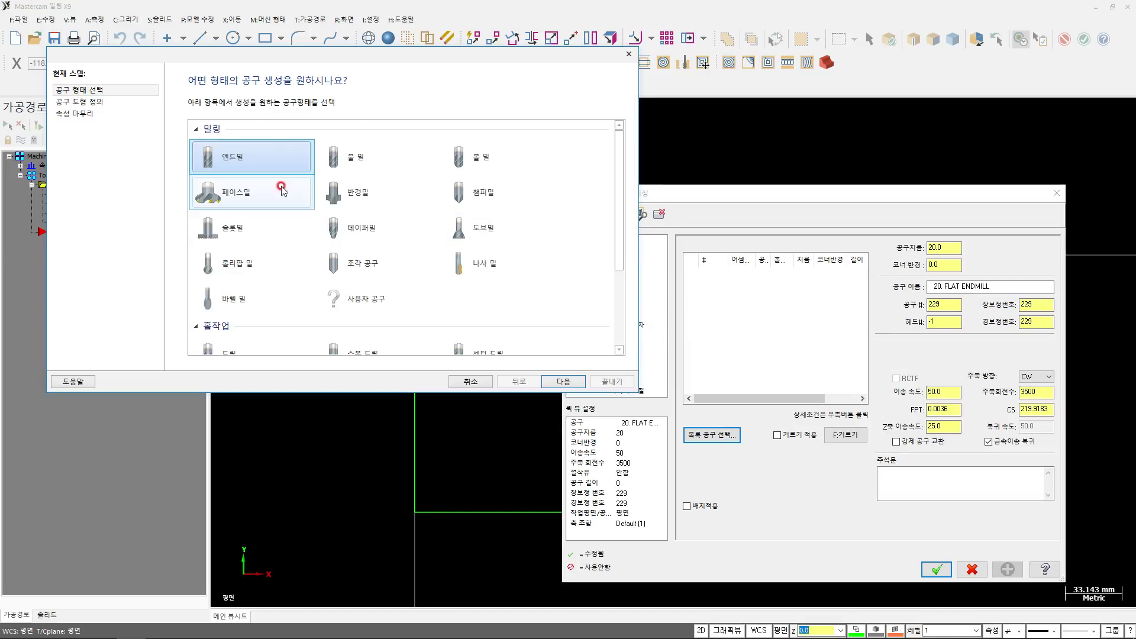
{"action": "left_click", "coordinate": [561, 383]}
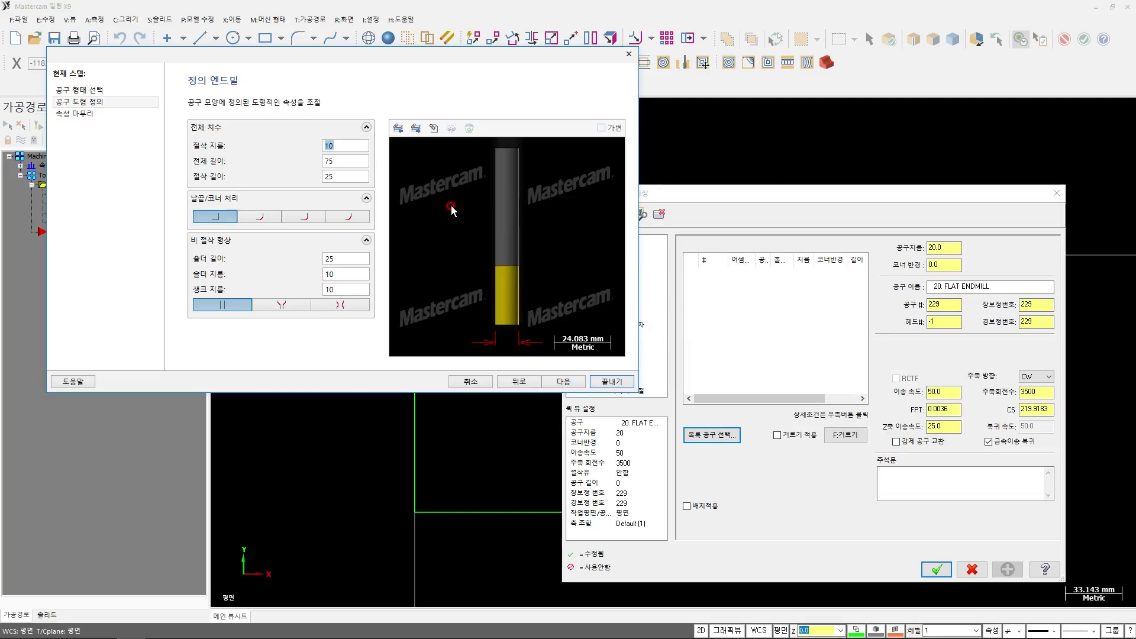
{"action": "left_click", "coordinate": [612, 382]}
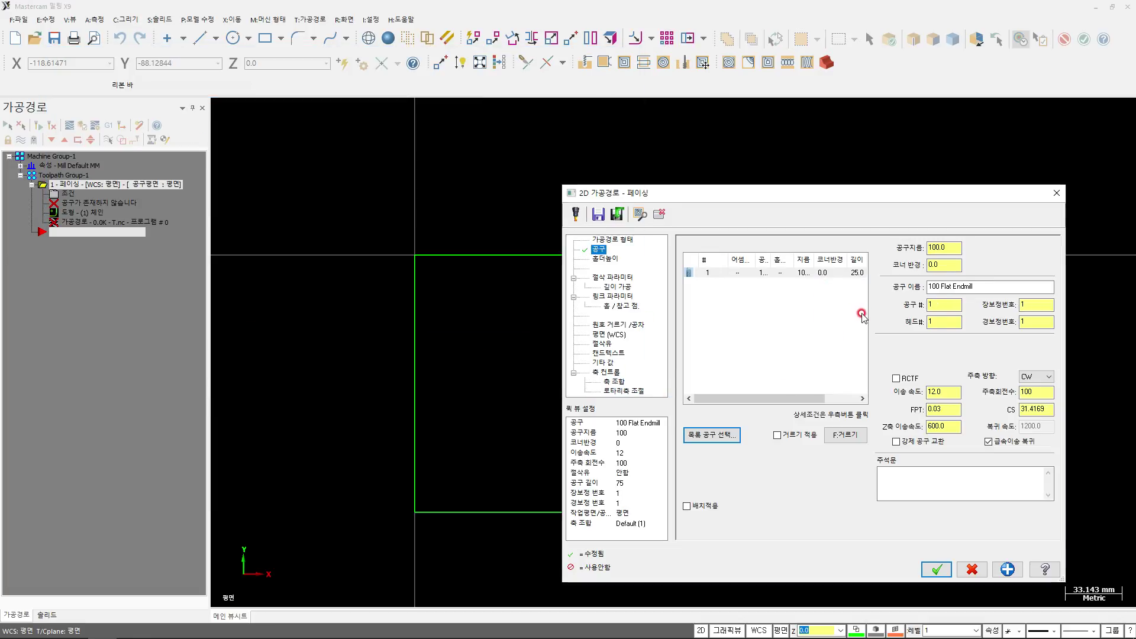
Step: Review the geometry definition of the 100 mm flat end mill without changing it
{"action": "right_click", "coordinate": [815, 273]}
{"action": "left_click", "coordinate": [852, 307]}
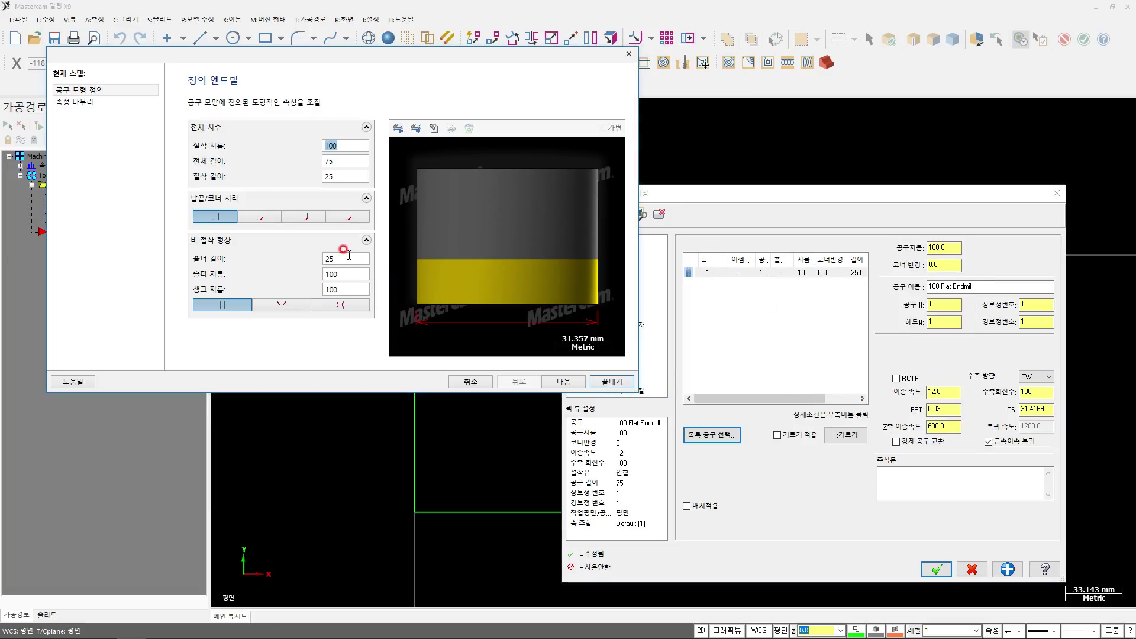
{"action": "left_click", "coordinate": [629, 54]}
Step: Set the facing tool's spindle speed to 4200, feed rate to 1250 and plunge rate to 250
{"action": "double_click", "coordinate": [1026, 393]}
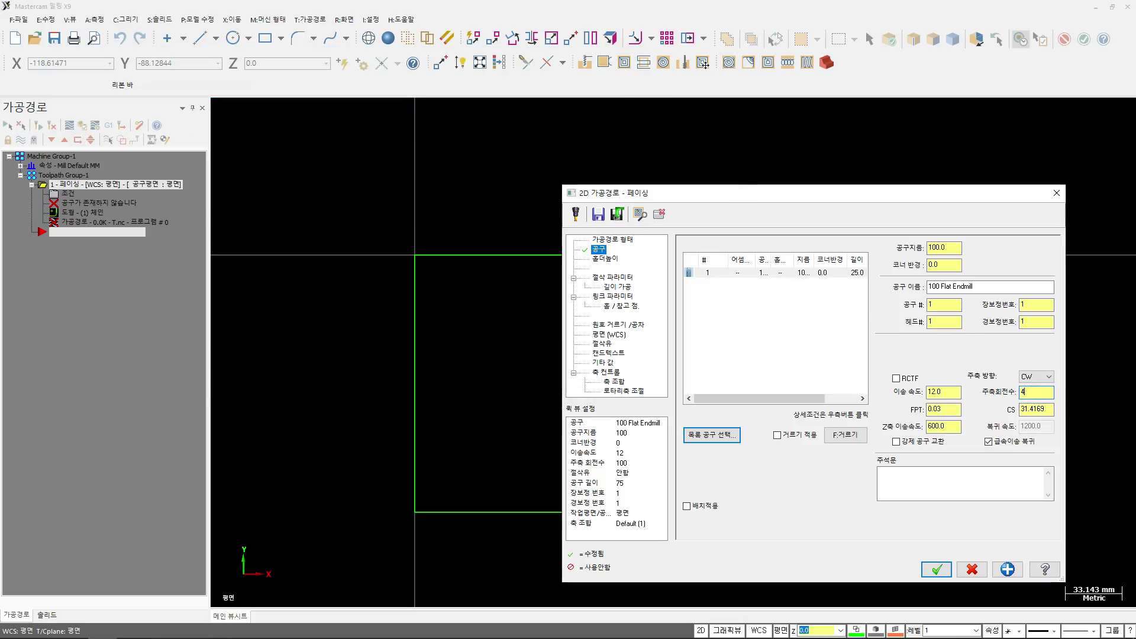
{"action": "left_click_drag", "start_coordinate": [952, 392], "coordinate": [891, 396]}
{"action": "type", "text": "2"}
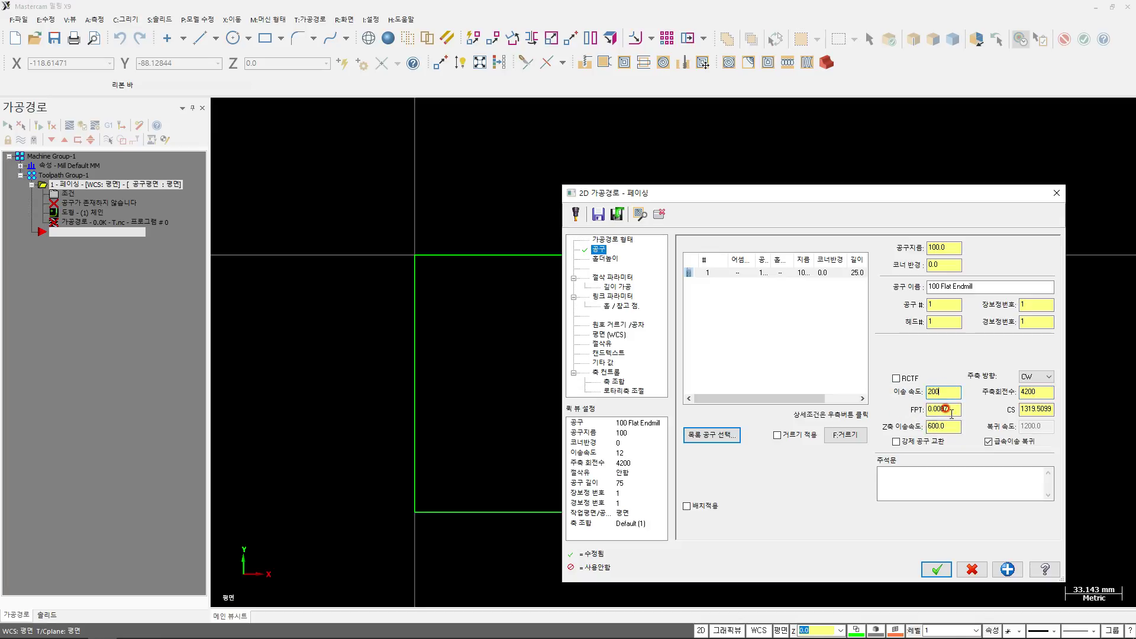
{"action": "double_click", "coordinate": [955, 423]}
{"action": "type", "text": "250"}
{"action": "left_click_drag", "start_coordinate": [955, 395], "coordinate": [885, 395]}
{"action": "type", "text": "125"}
{"action": "left_click", "coordinate": [951, 424]}
Step: Open the facing toolpath's cut parameters and discard the operation
{"action": "left_click", "coordinate": [628, 278]}
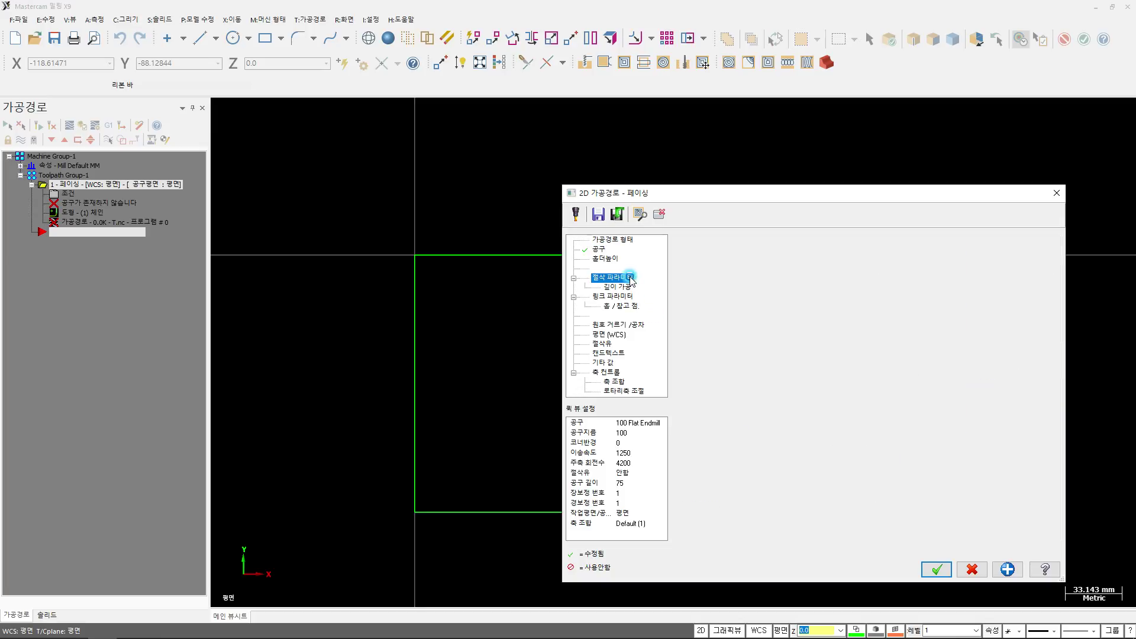
{"action": "left_click", "coordinate": [810, 264]}
{"action": "key", "text": "Escape"}
{"action": "key", "text": "Escape"}
{"action": "left_click", "coordinate": [607, 350]}
Step: Draw a second rectangle about 309.7 mm wide and 53.9 mm high just above the first one
{"action": "left_click", "coordinate": [265, 37]}
{"action": "left_click", "coordinate": [409, 129]}
{"action": "left_click", "coordinate": [939, 221]}
{"action": "key", "text": "Escape"}
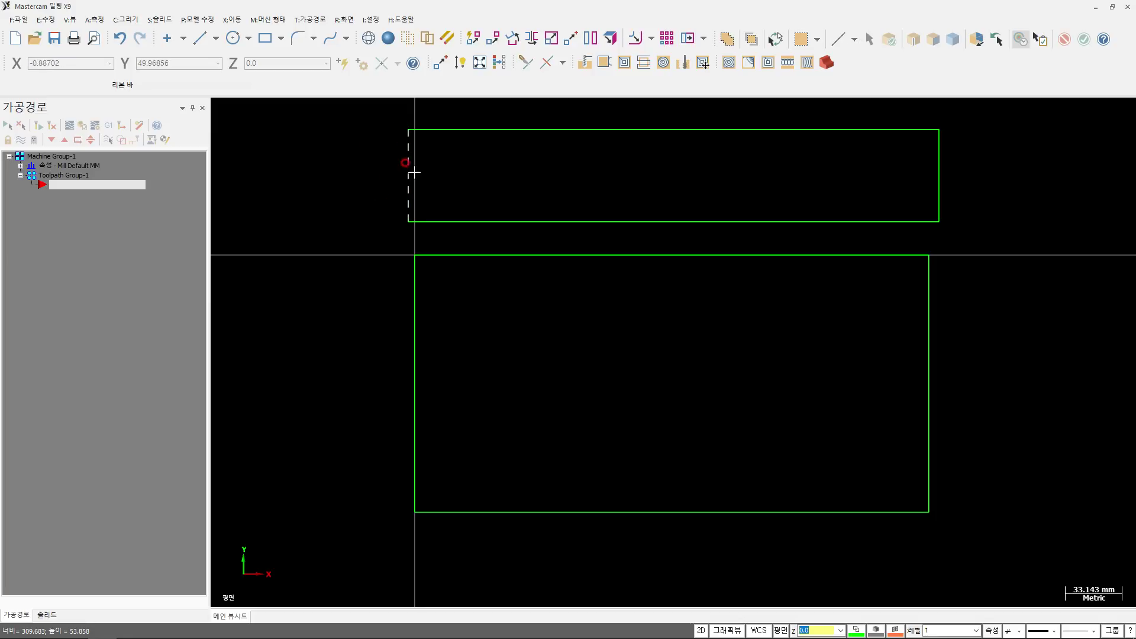
{"action": "left_click", "coordinate": [624, 63]}
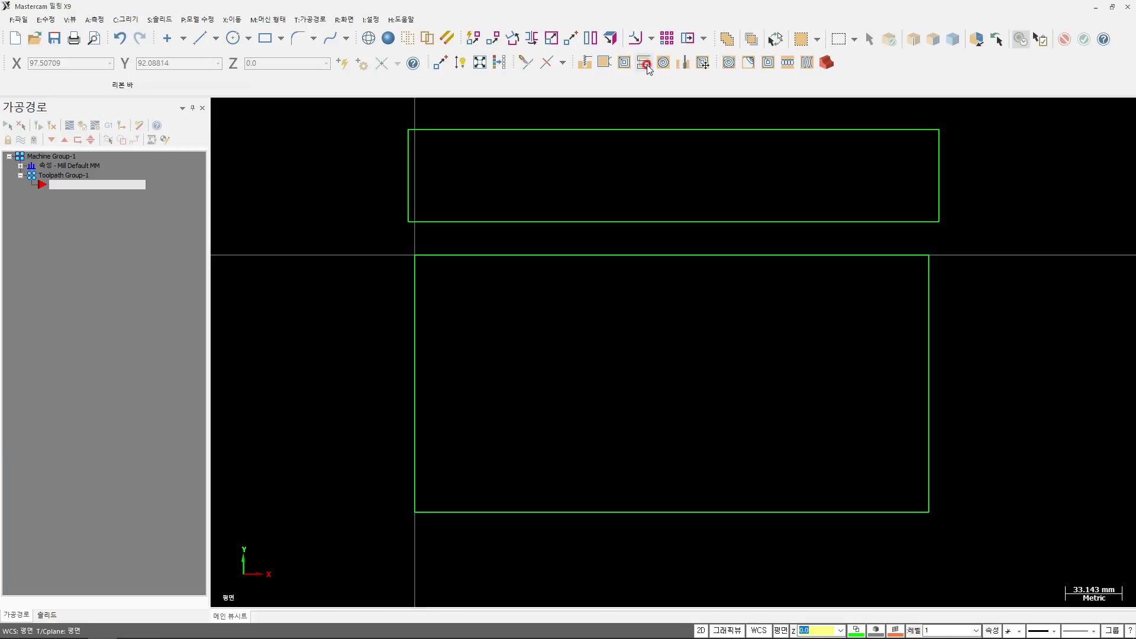
{"action": "left_click", "coordinate": [99, 236]}
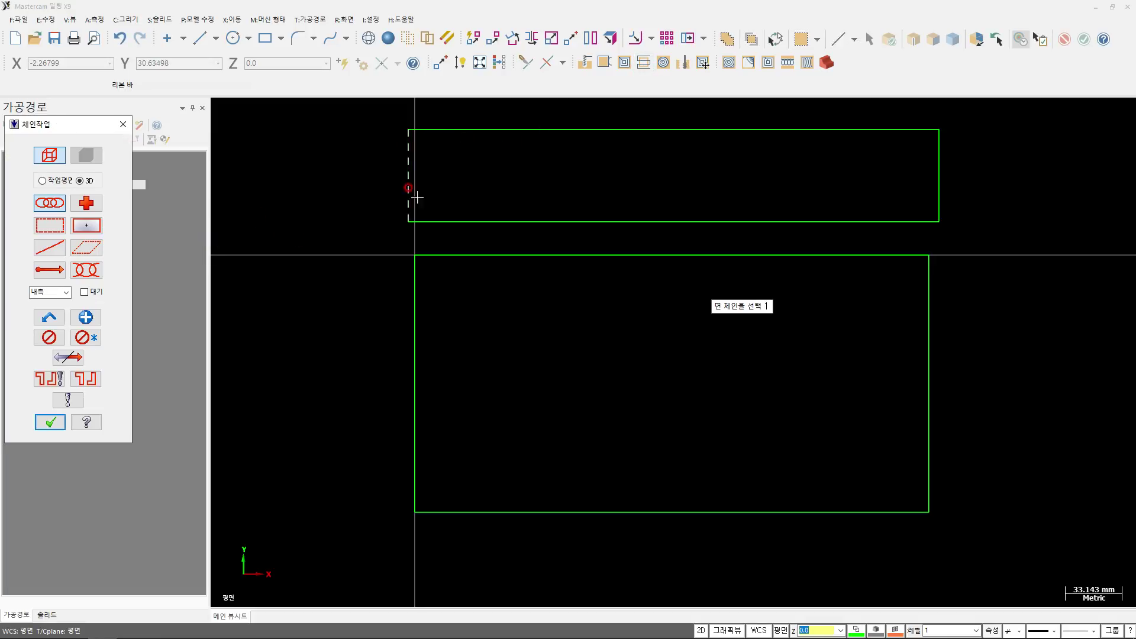
{"action": "left_click", "coordinate": [408, 190]}
{"action": "left_click", "coordinate": [50, 424]}
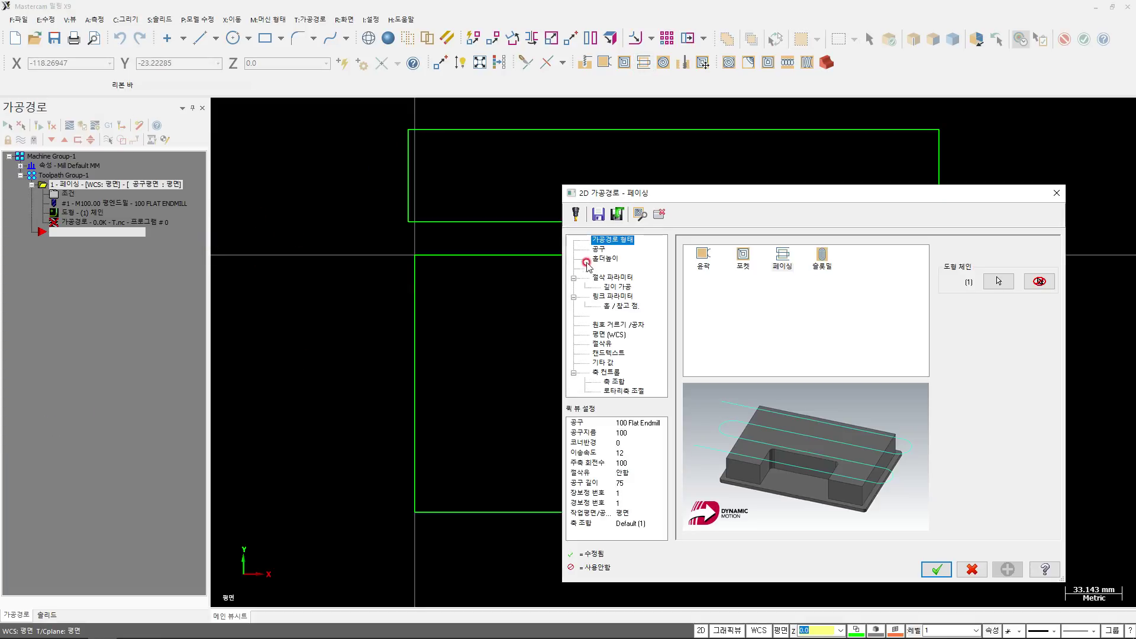
{"action": "left_click", "coordinate": [1057, 193]}
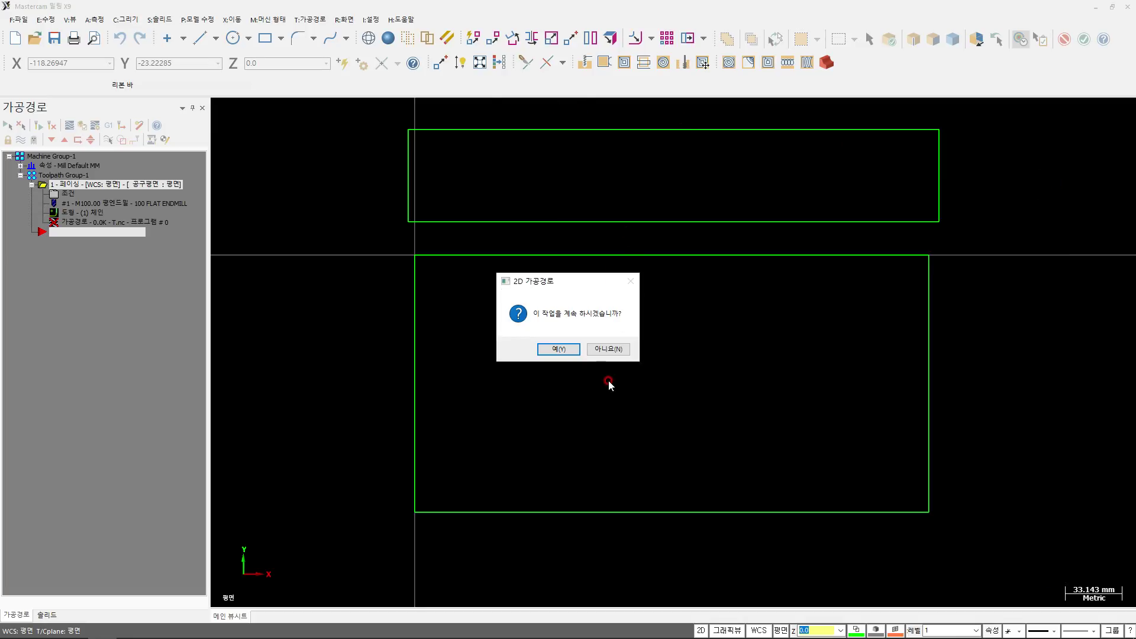
{"action": "left_click", "coordinate": [609, 350]}
Step: Dimension the height of the upper rectangle along its left edge
{"action": "left_click", "coordinate": [459, 63]}
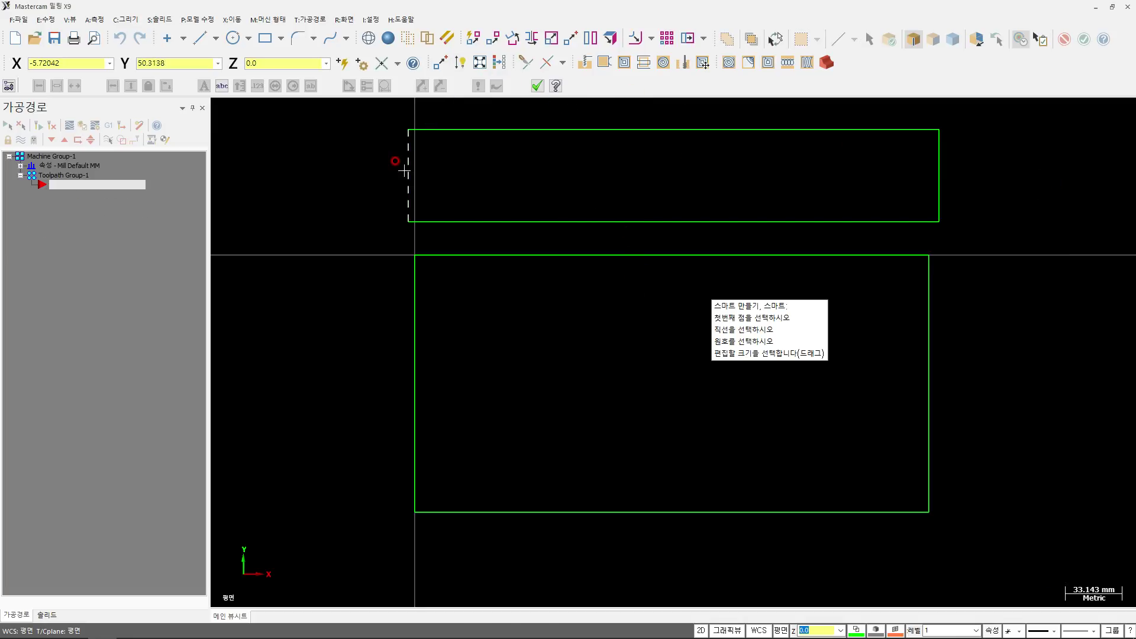
{"action": "left_click", "coordinate": [407, 139]}
{"action": "left_click", "coordinate": [370, 156]}
{"action": "key", "text": "Escape"}
{"action": "key", "text": "Escape"}
Step: Start a facing toolpath under the default NC name with the upper rectangle's outline as its chain
{"action": "middle_click_drag", "start_coordinate": [416, 242], "coordinate": [409, 275]}
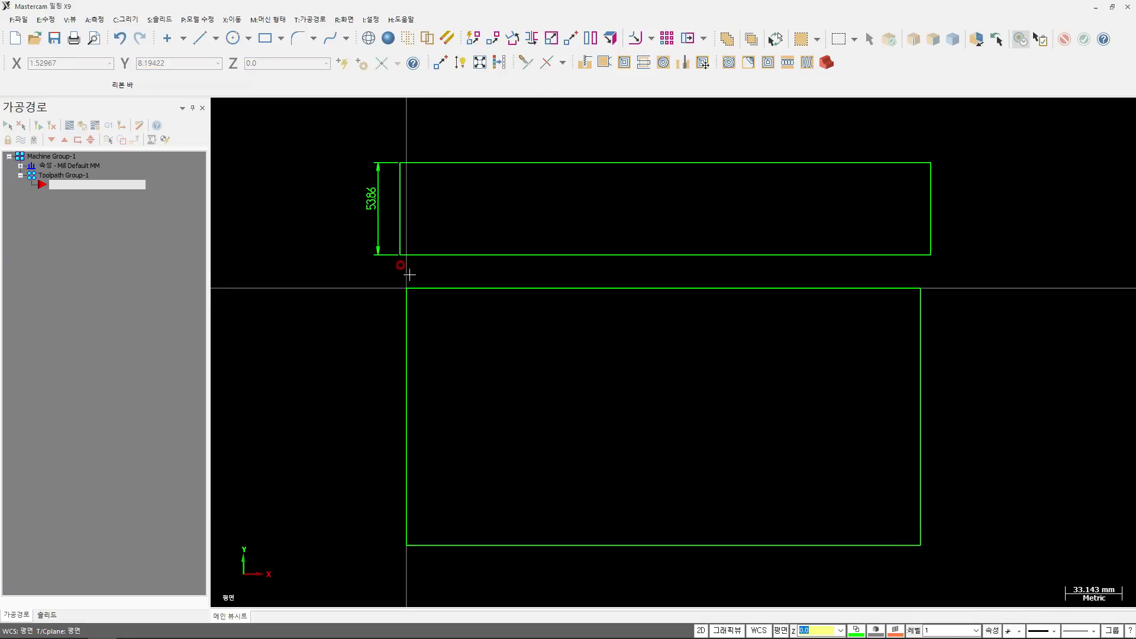
{"action": "left_click", "coordinate": [643, 62]}
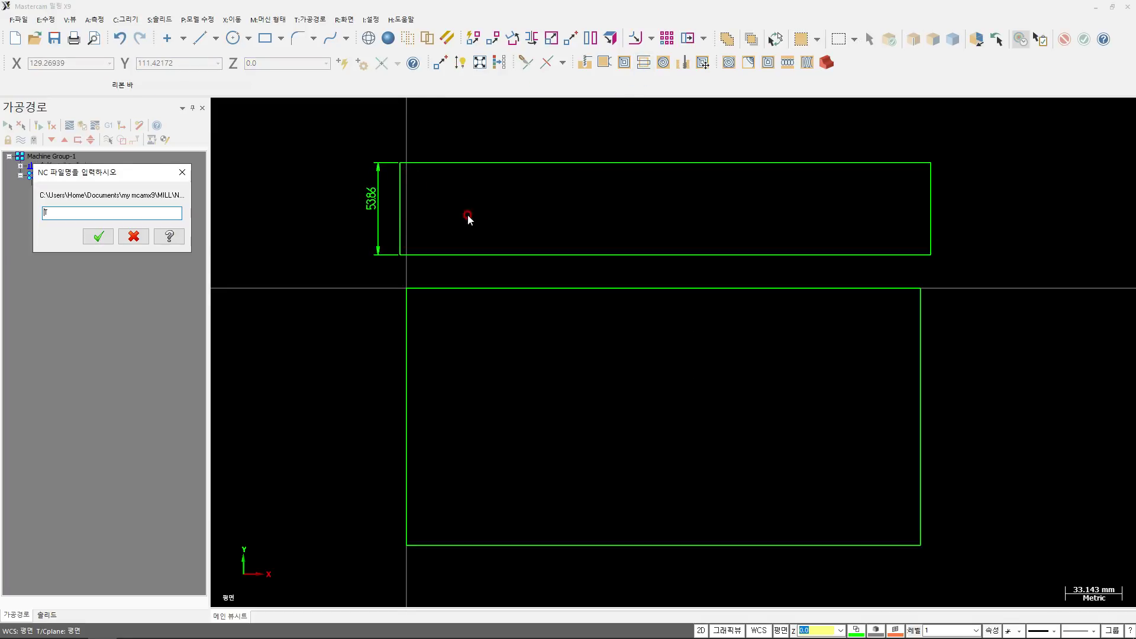
{"action": "left_click", "coordinate": [94, 236]}
{"action": "left_click", "coordinate": [408, 162]}
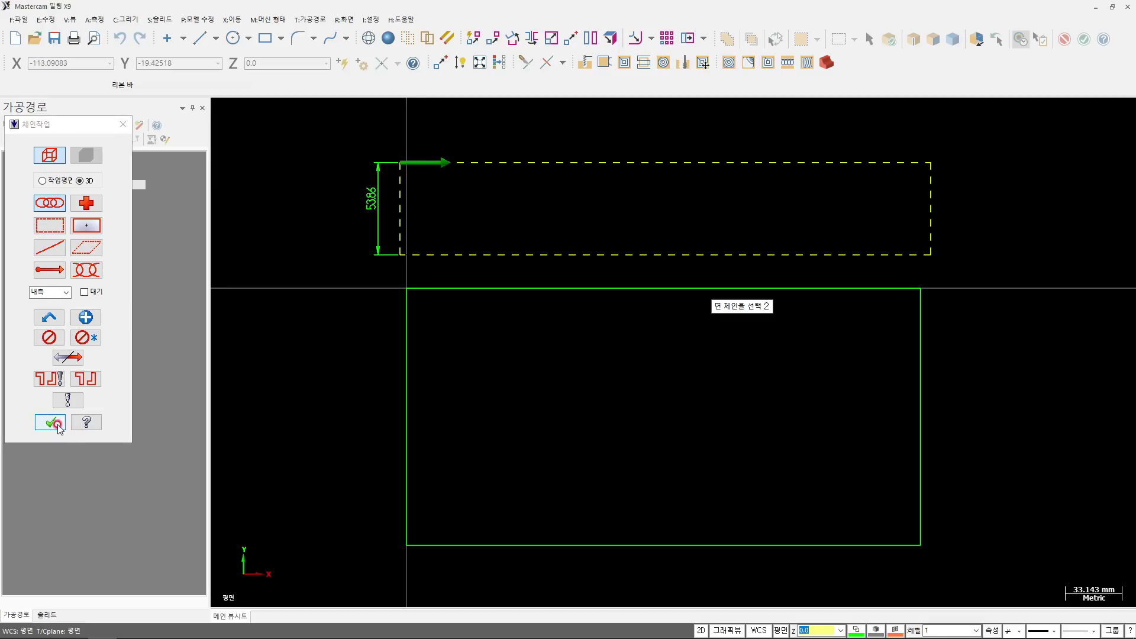
{"action": "left_click", "coordinate": [49, 422]}
Step: Set the 100 mm flat end mill's spindle speed to 4200 and both the feed rate and plunge rate to 2000
{"action": "left_click", "coordinate": [614, 253]}
{"action": "double_click", "coordinate": [1027, 392]}
{"action": "type", "text": "4200"}
{"action": "double_click", "coordinate": [946, 393]}
{"action": "type", "text": "200"}
{"action": "double_click", "coordinate": [944, 426]}
{"action": "type", "text": "2"}
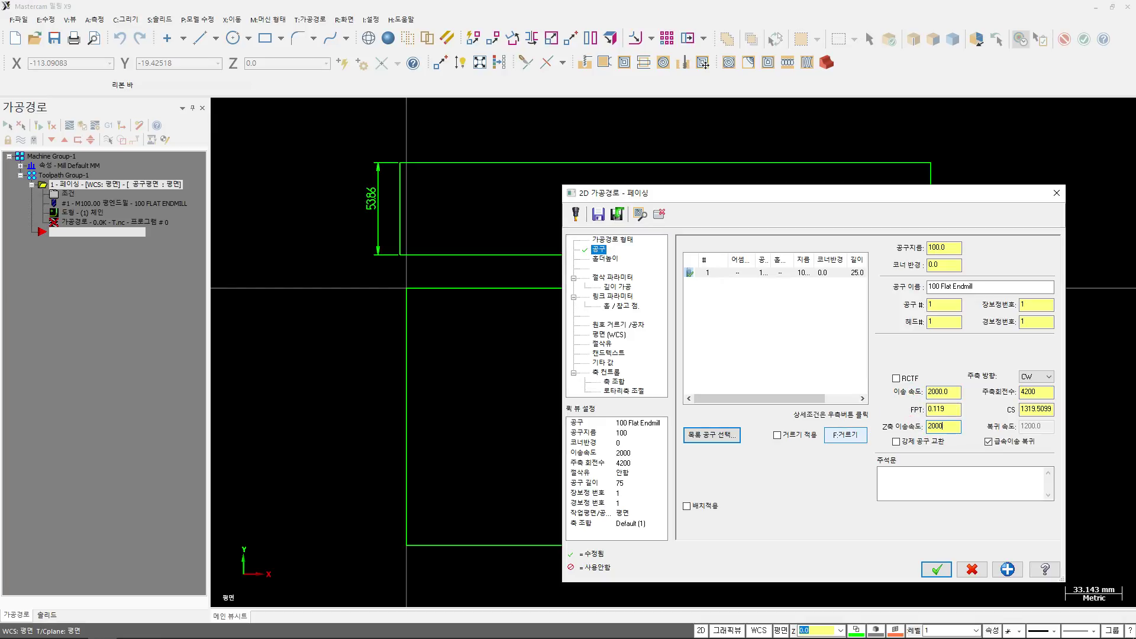
{"action": "left_click", "coordinate": [937, 426]}
{"action": "left_click", "coordinate": [954, 392]}
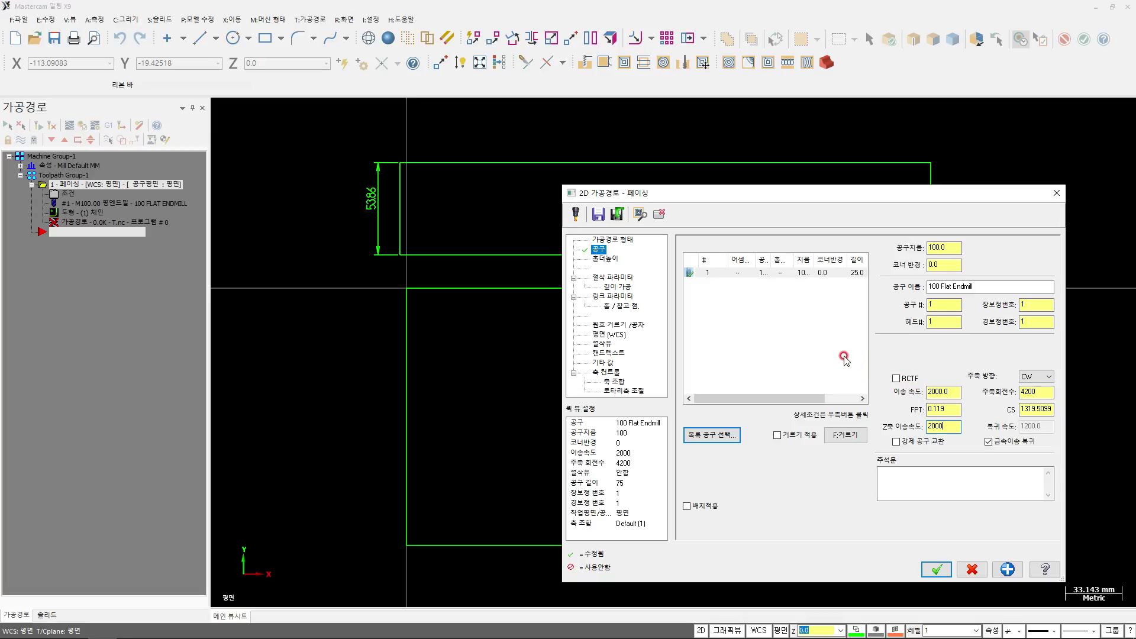
Step: Set the facing cut style to One pass (원 패스), generate the toolpath and backplot it
{"action": "left_click", "coordinate": [626, 278]}
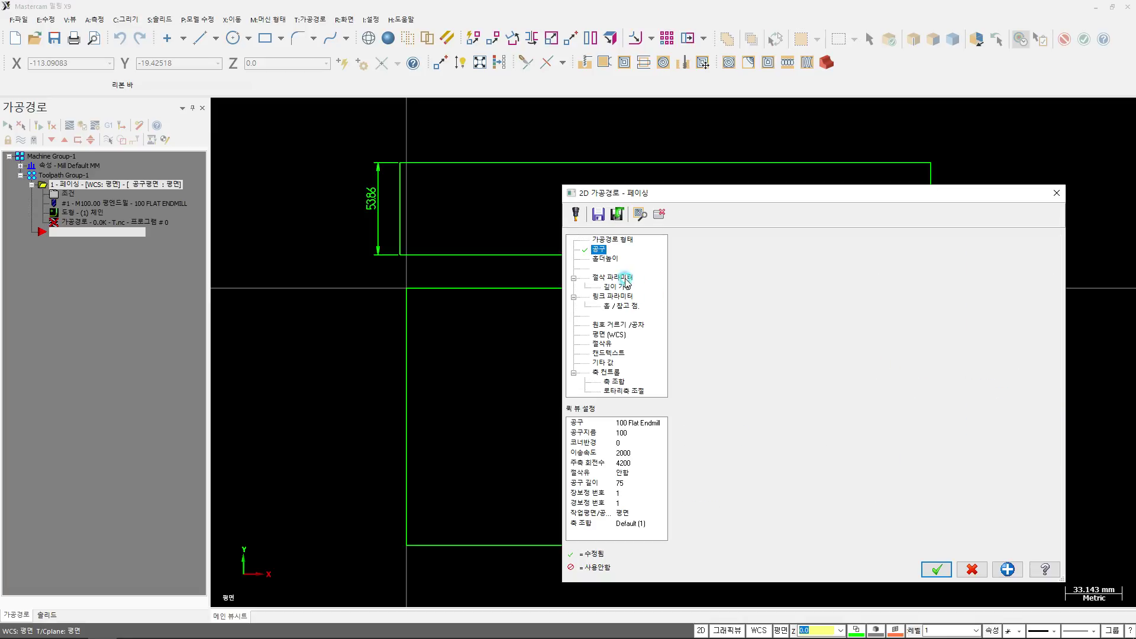
{"action": "left_click", "coordinate": [799, 265]}
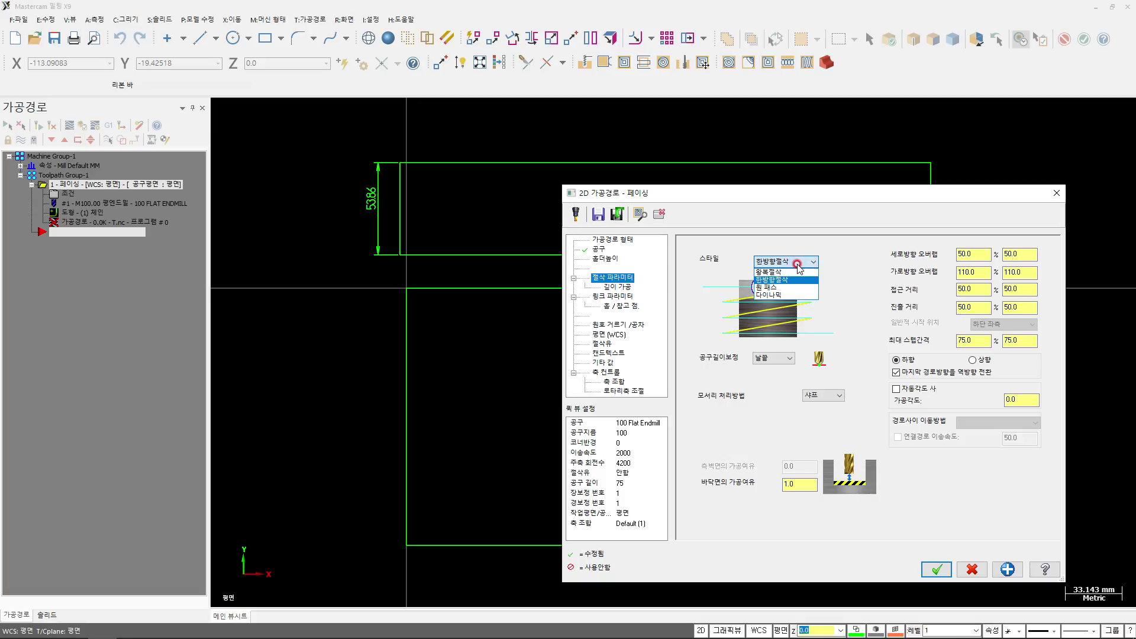
{"action": "left_click", "coordinate": [784, 289]}
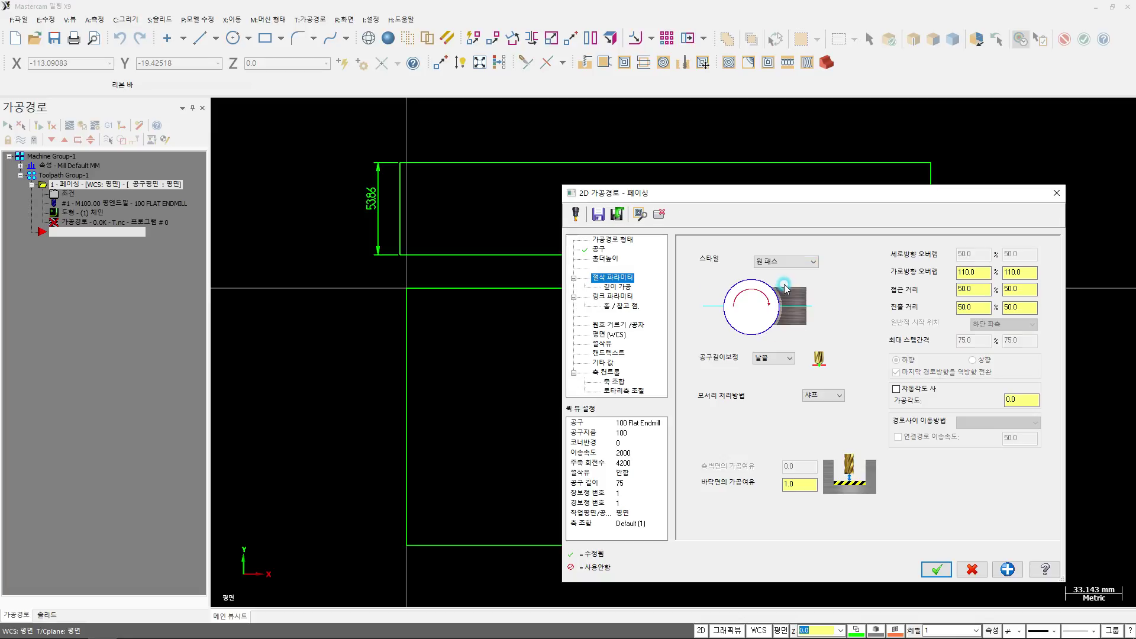
{"action": "left_click", "coordinate": [937, 569]}
{"action": "left_click", "coordinate": [69, 126]}
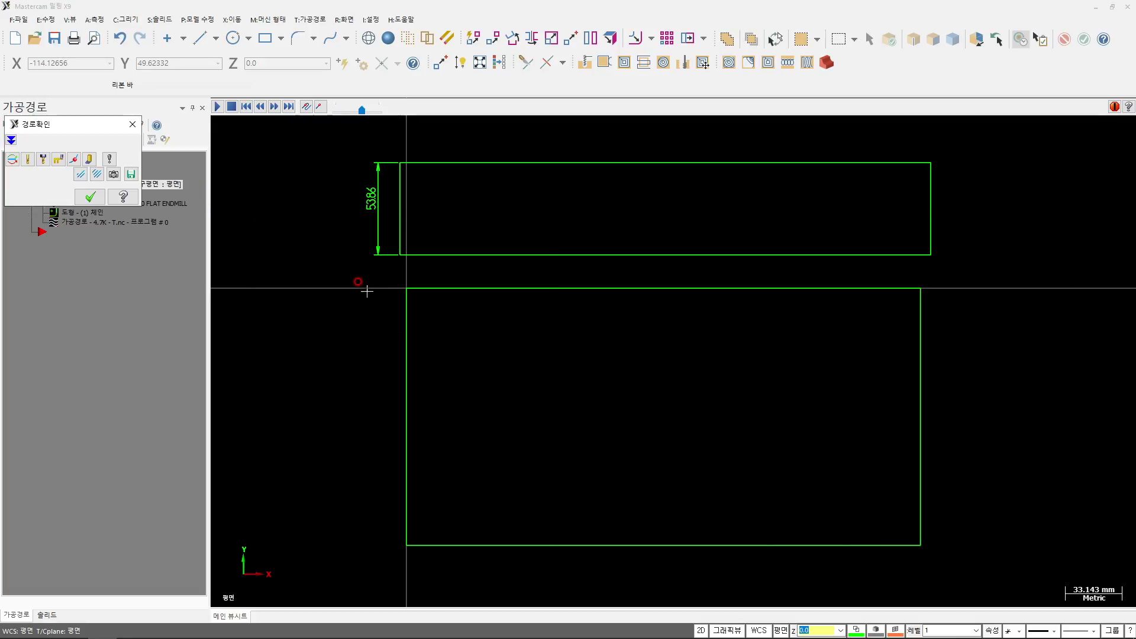
{"action": "left_click", "coordinate": [90, 196]}
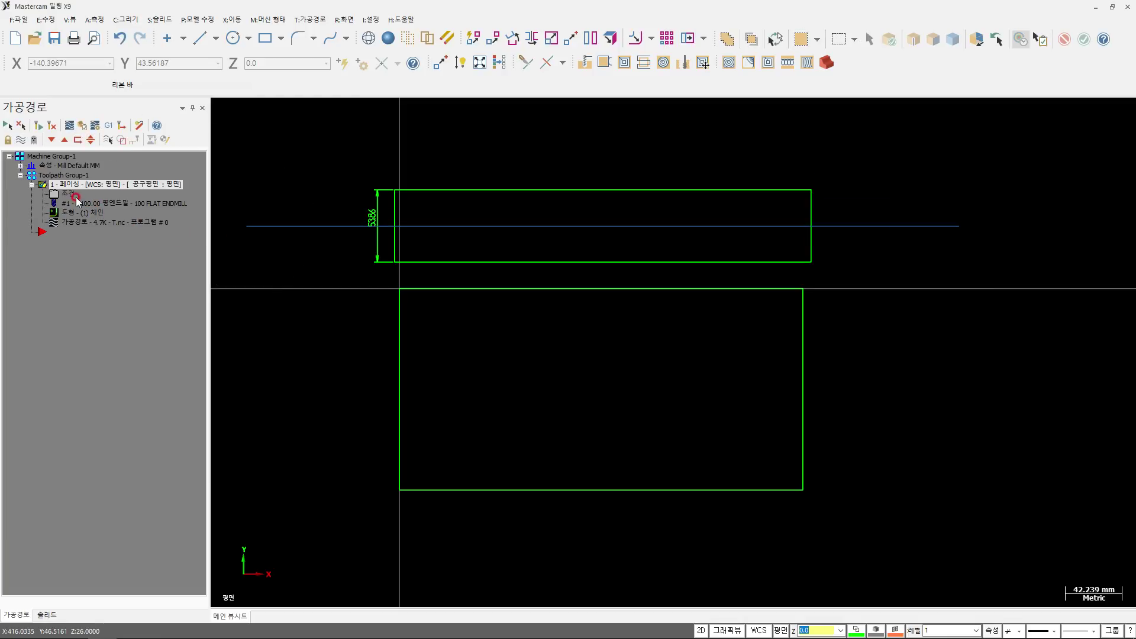
Step: Set the facing approach and exit distances to 0, regenerate the toolpath and backplot the tool's start position
{"action": "left_click", "coordinate": [67, 194]}
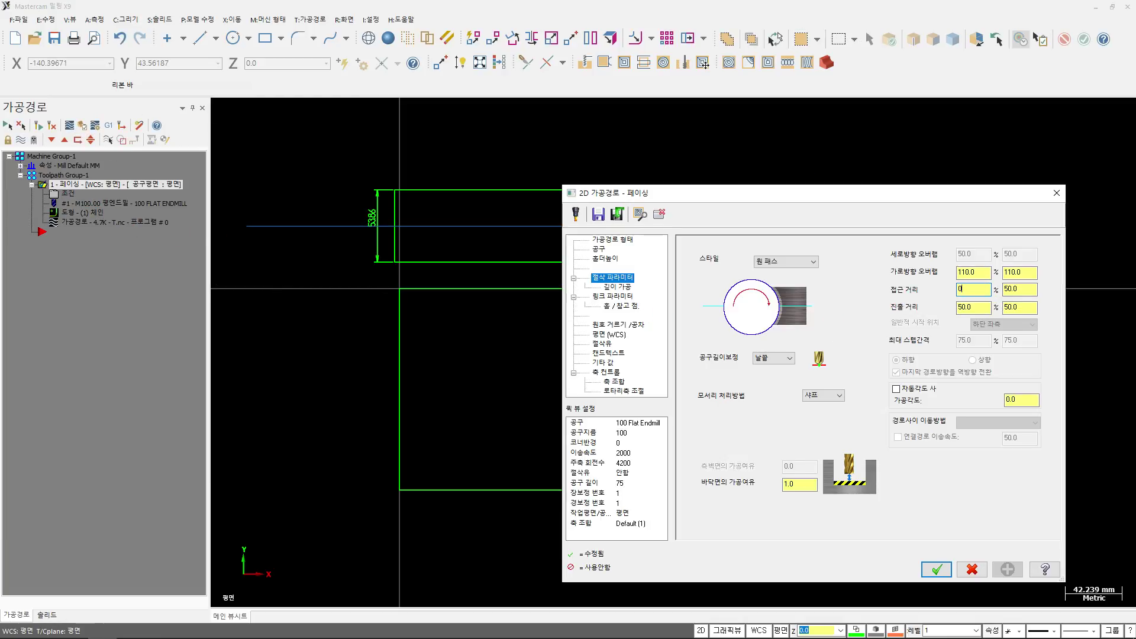
{"action": "left_click", "coordinate": [965, 317]}
{"action": "left_click", "coordinate": [936, 570]}
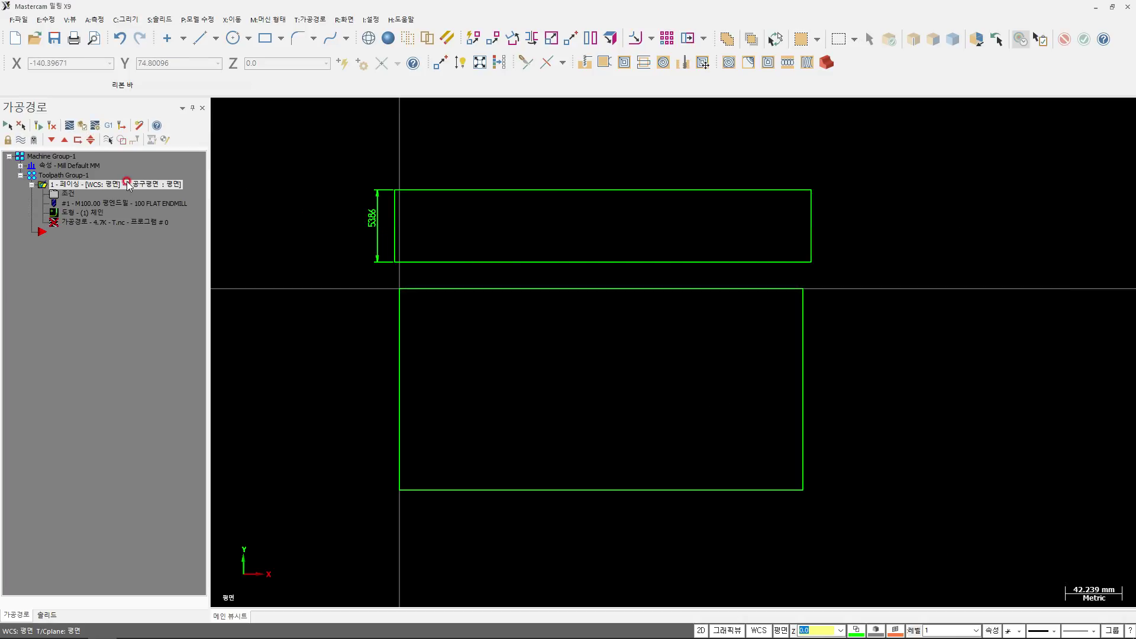
{"action": "left_click", "coordinate": [47, 127]}
{"action": "left_click", "coordinate": [69, 125]}
{"action": "scroll", "coordinate": [355, 213], "scroll_direction": "up", "scroll_amount": 3}
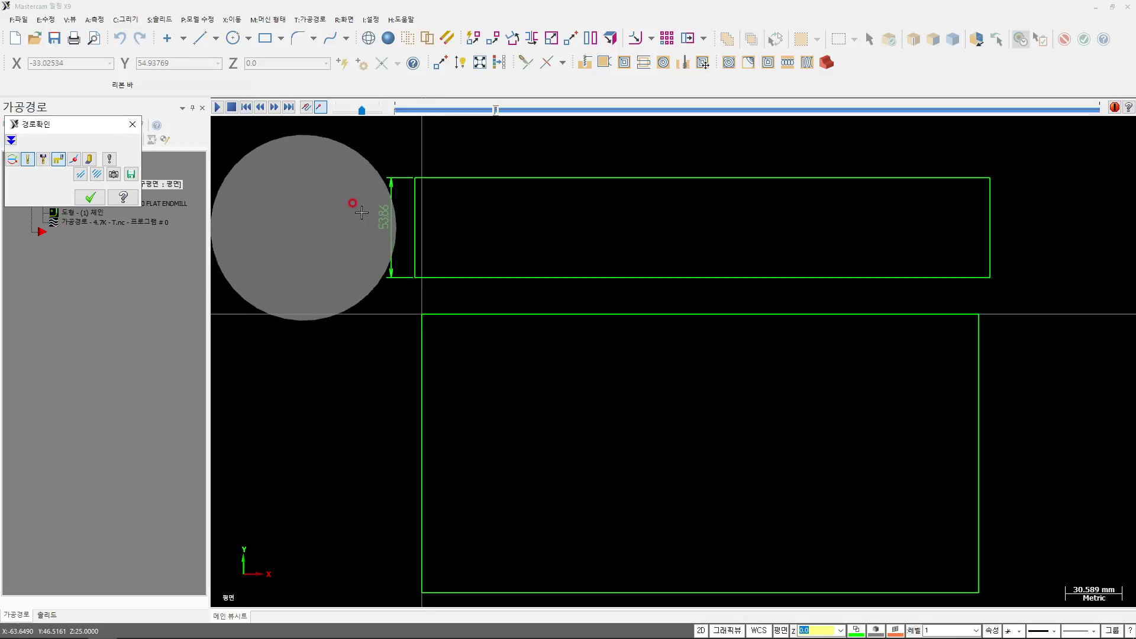
{"action": "scroll", "coordinate": [396, 213], "scroll_direction": "down", "scroll_amount": 1}
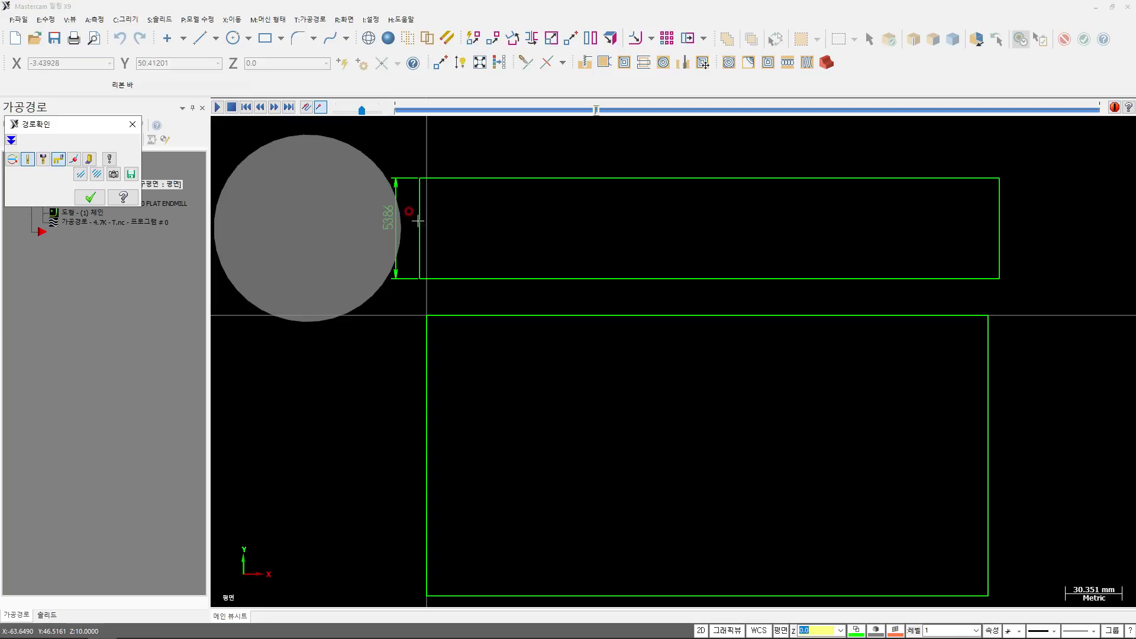
{"action": "left_click", "coordinate": [90, 198]}
Step: Set the facing along-cut overlap (가로방향 오버랩) to 100%, regenerate the toolpath and backplot it
{"action": "left_click", "coordinate": [67, 194]}
{"action": "left_click_drag", "start_coordinate": [982, 274], "coordinate": [910, 286]}
{"action": "type", "text": "100"}
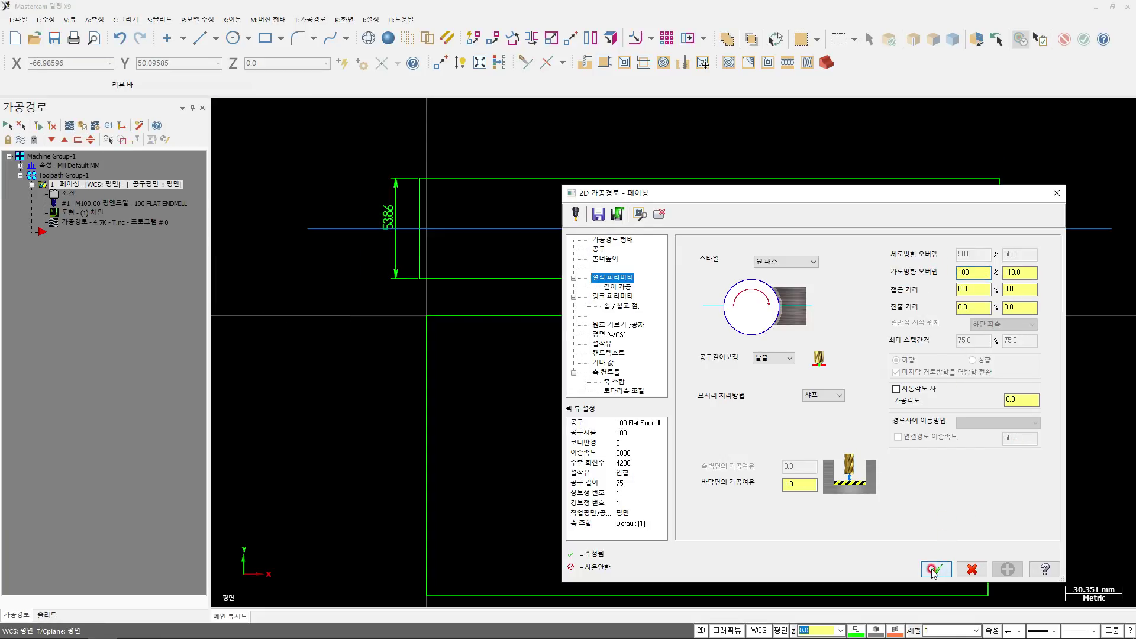
{"action": "left_click", "coordinate": [937, 569]}
{"action": "left_click", "coordinate": [39, 125]}
{"action": "left_click", "coordinate": [68, 126]}
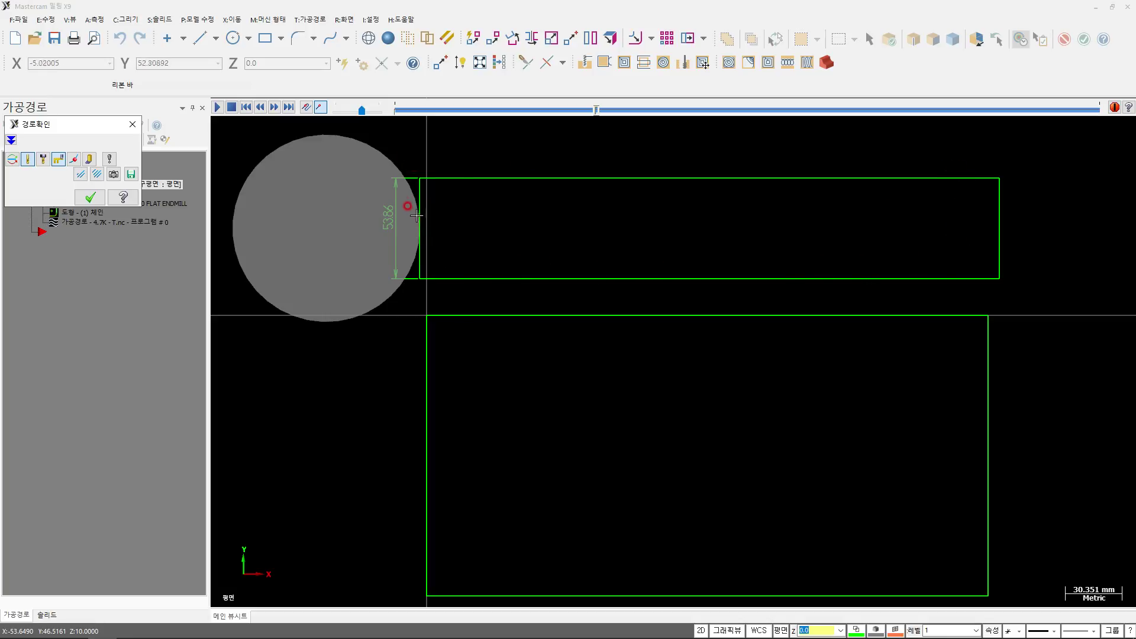
{"action": "key", "text": "Escape"}
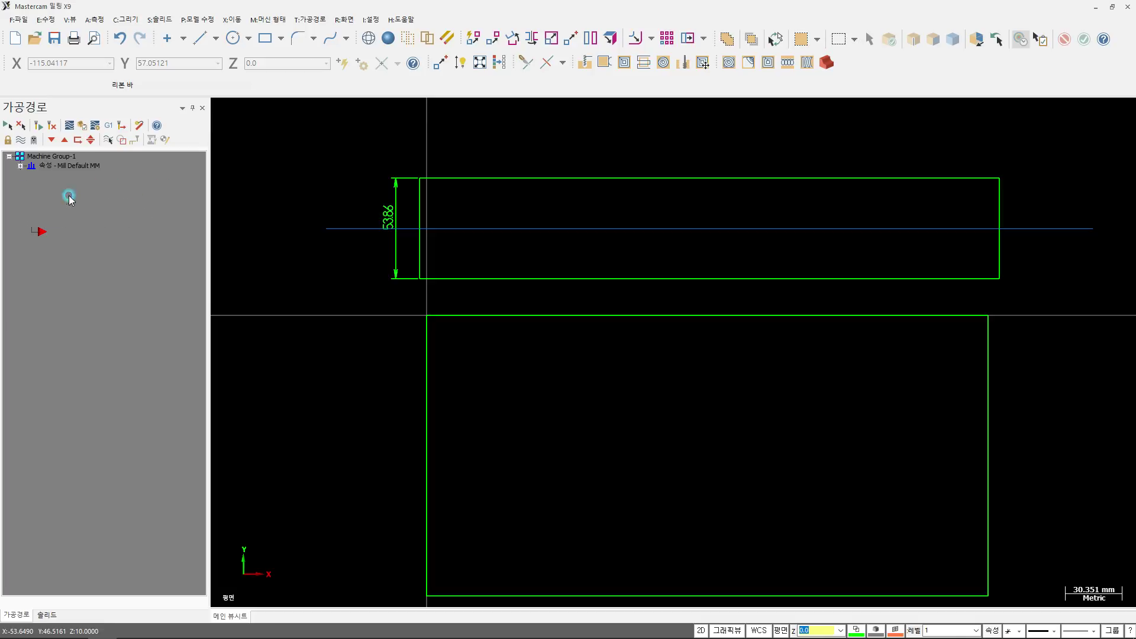
Step: Set the facing approach distance to 20, regenerate the toolpath and backplot the tool's start position
{"action": "left_click", "coordinate": [68, 195]}
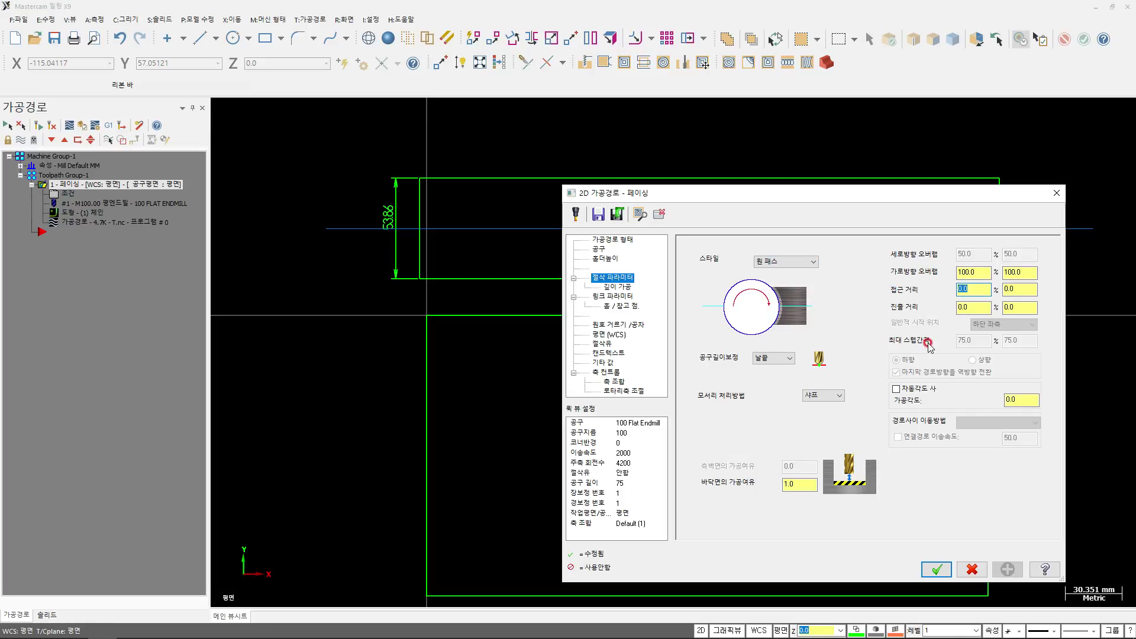
{"action": "left_click", "coordinate": [976, 292]}
{"action": "left_click", "coordinate": [967, 307]}
{"action": "left_click", "coordinate": [937, 569]}
{"action": "left_click", "coordinate": [65, 139]}
{"action": "left_click", "coordinate": [69, 125]}
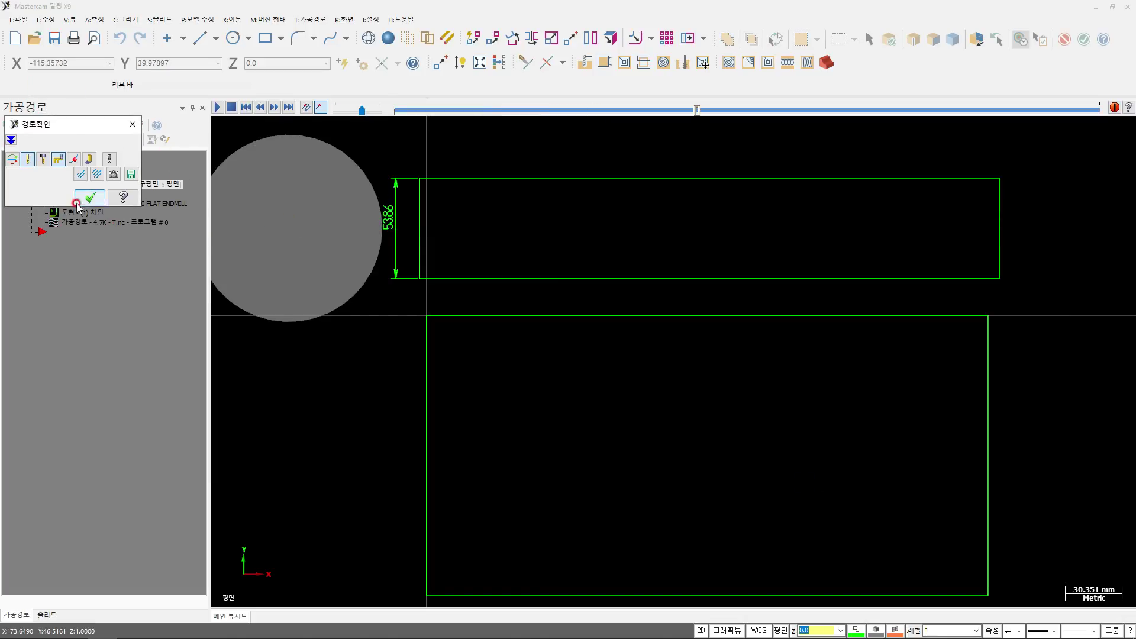
Step: Set the along-cut overlap (가로방향 오버랩) to 110% and the approach distance to 10%, and edit the floor stock allowance
{"action": "left_click", "coordinate": [68, 195]}
{"action": "double_click", "coordinate": [990, 274]}
{"action": "type", "text": "11"}
{"action": "key", "text": "Tab"}
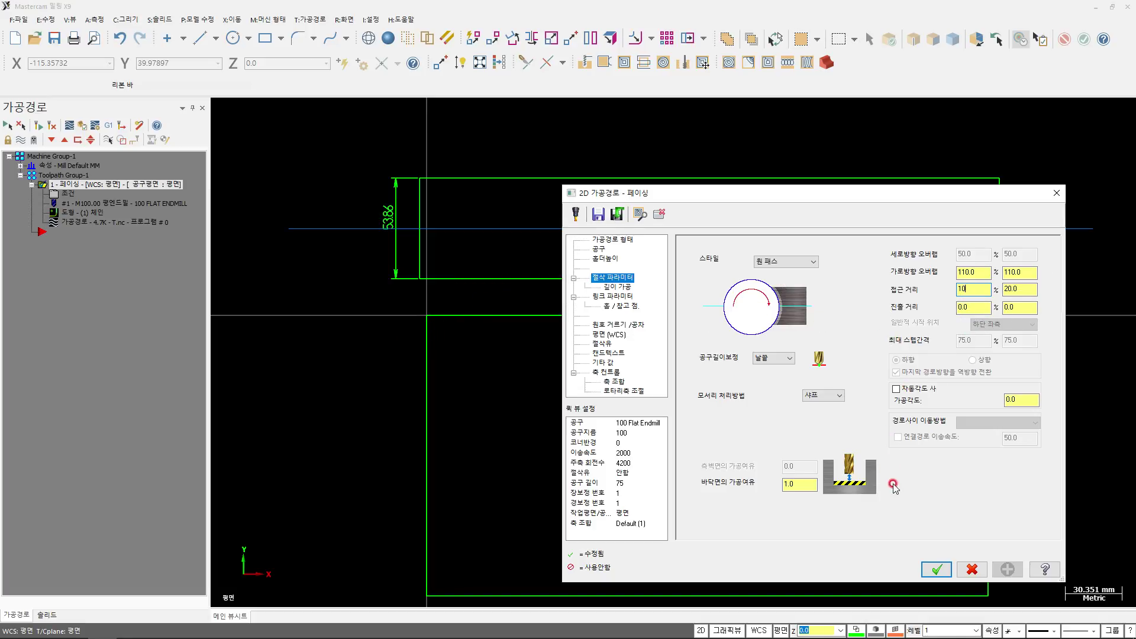
{"action": "left_click", "coordinate": [807, 488]}
Step: Turn off depth cuts, enable an absolute 50 mm clearance height without a retract height, and make the feed plane and depth absolute
{"action": "left_click", "coordinate": [612, 288]}
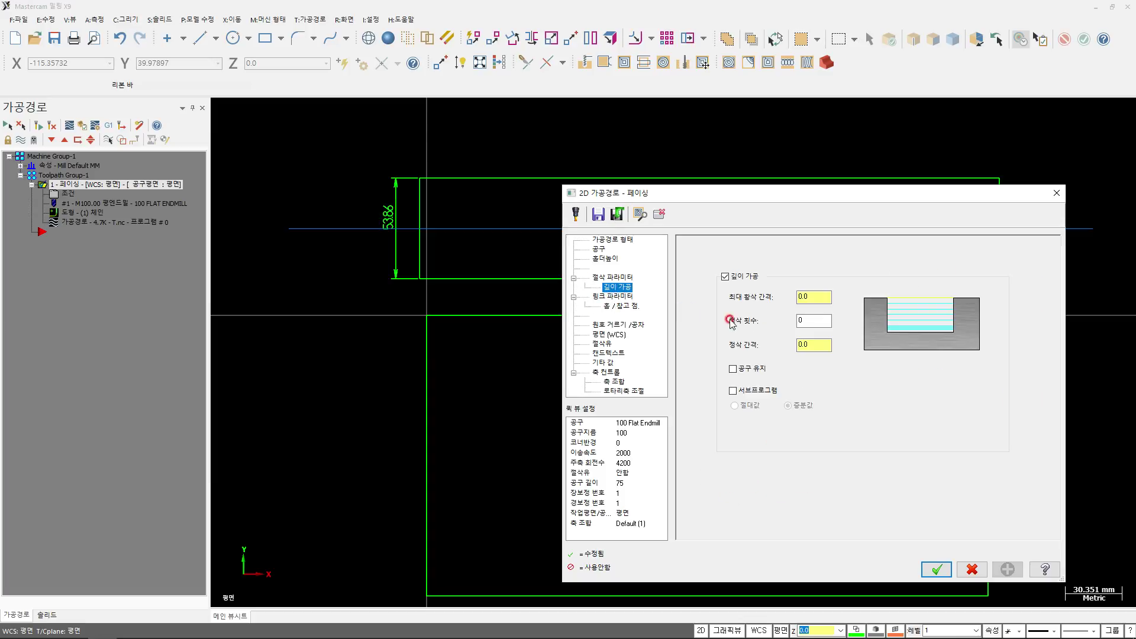
{"action": "left_click", "coordinate": [629, 303]}
{"action": "left_click", "coordinate": [803, 252]}
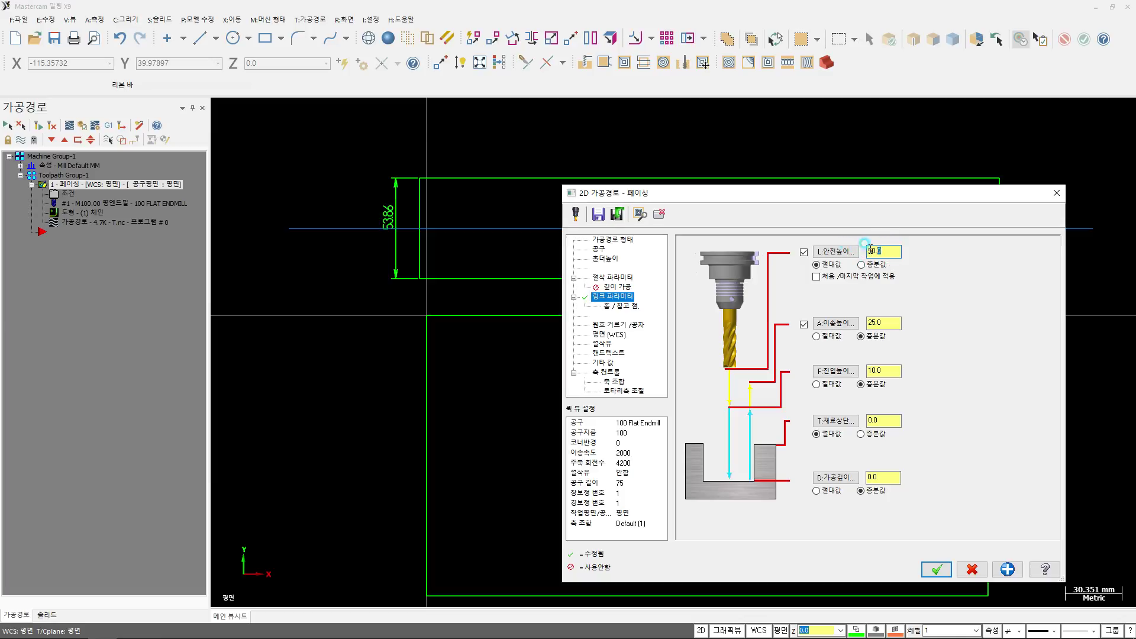
{"action": "left_click", "coordinate": [859, 265]}
{"action": "left_click", "coordinate": [803, 325]}
{"action": "left_click", "coordinate": [817, 384]}
{"action": "left_click", "coordinate": [817, 491]}
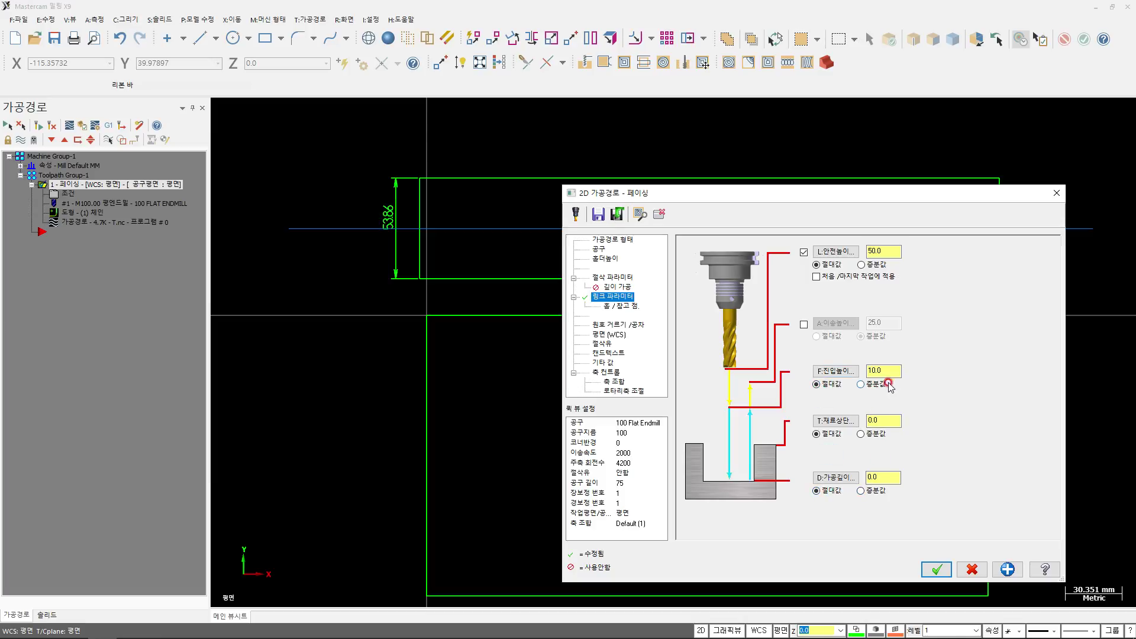
Step: Set the absolute feed plane height to 2, keeping the top of stock and cutting depth at absolute 0
{"action": "left_click", "coordinate": [808, 256]}
{"action": "double_click", "coordinate": [884, 371]}
{"action": "type", "text": "2"}
{"action": "left_click", "coordinate": [793, 431]}
{"action": "double_click", "coordinate": [870, 477]}
{"action": "left_click", "coordinate": [882, 515]}
{"action": "left_click", "coordinate": [818, 491]}
{"action": "left_click", "coordinate": [790, 444]}
Step: Turn flood coolant on for the facing operation, regenerate the toolpath and backplot it
{"action": "left_click", "coordinate": [616, 346]}
{"action": "left_click", "coordinate": [879, 309]}
{"action": "left_click", "coordinate": [869, 324]}
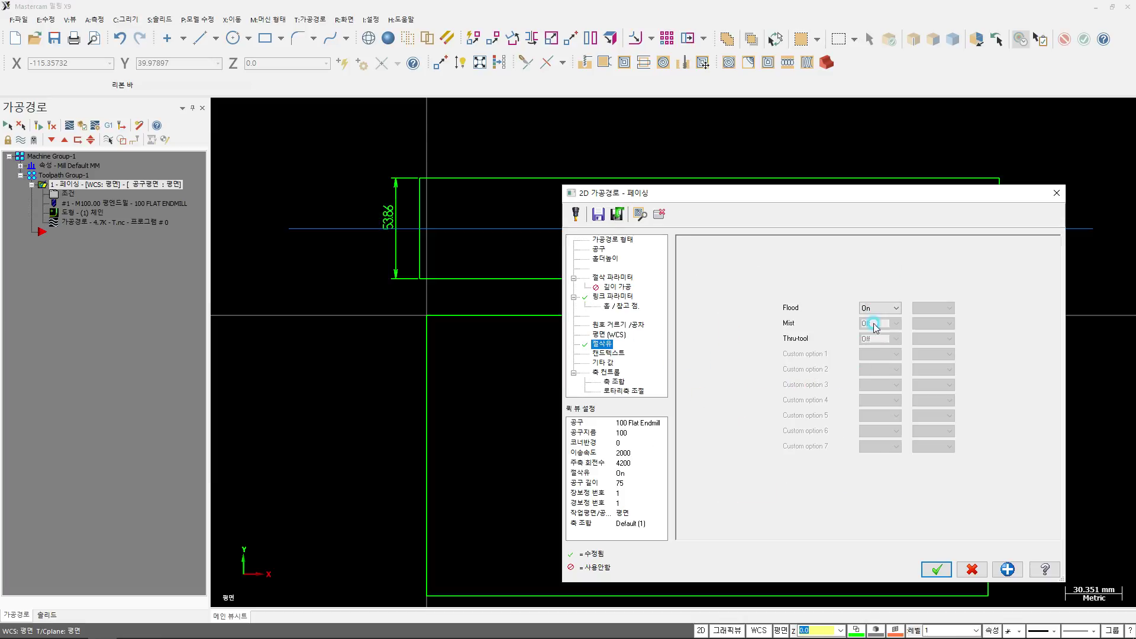
{"action": "left_click", "coordinate": [937, 569]}
{"action": "left_click", "coordinate": [51, 128]}
{"action": "left_click", "coordinate": [69, 125]}
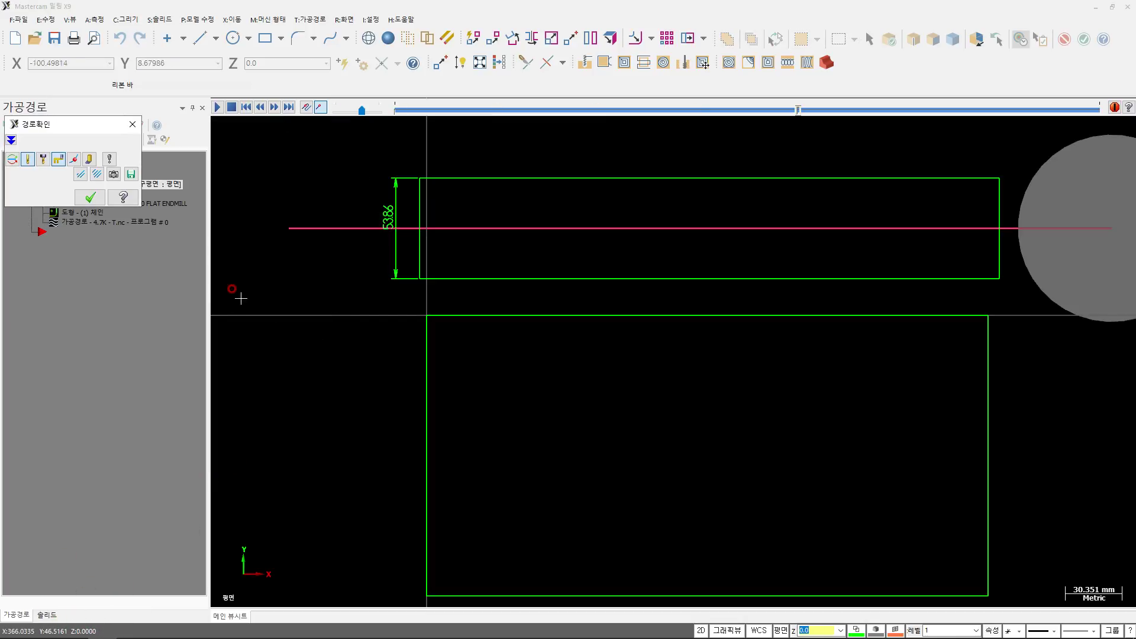
{"action": "key", "text": "Escape"}
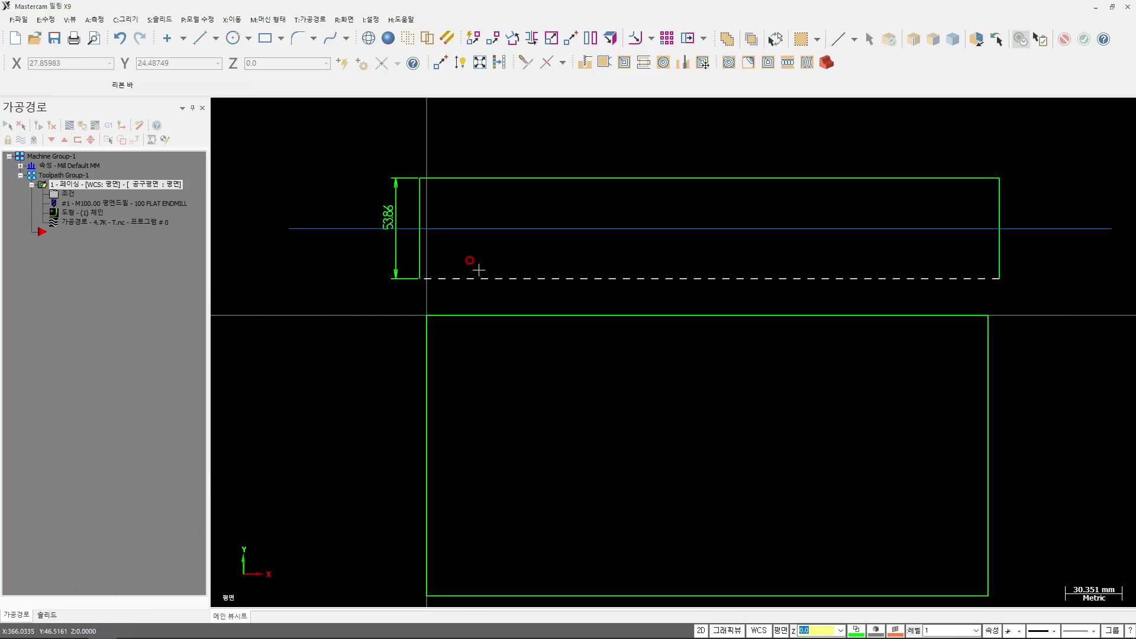
Step: Enable depth cuts with a maximum rough step of 2, one finish cut and a finish step of 0.1
{"action": "left_click", "coordinate": [70, 194]}
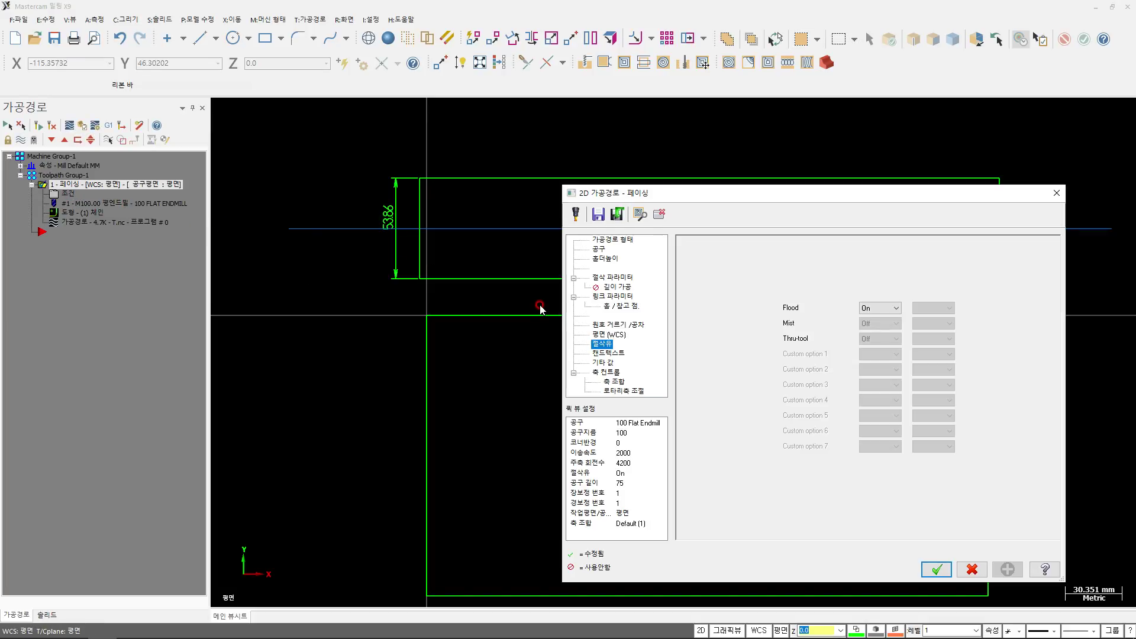
{"action": "left_click", "coordinate": [620, 288]}
{"action": "left_click", "coordinate": [725, 276]}
{"action": "left_click", "coordinate": [810, 297]}
{"action": "type", "text": "2"}
{"action": "left_click_drag", "start_coordinate": [815, 322], "coordinate": [702, 338]}
{"action": "type", "text": "1"}
{"action": "left_click", "coordinate": [816, 346]}
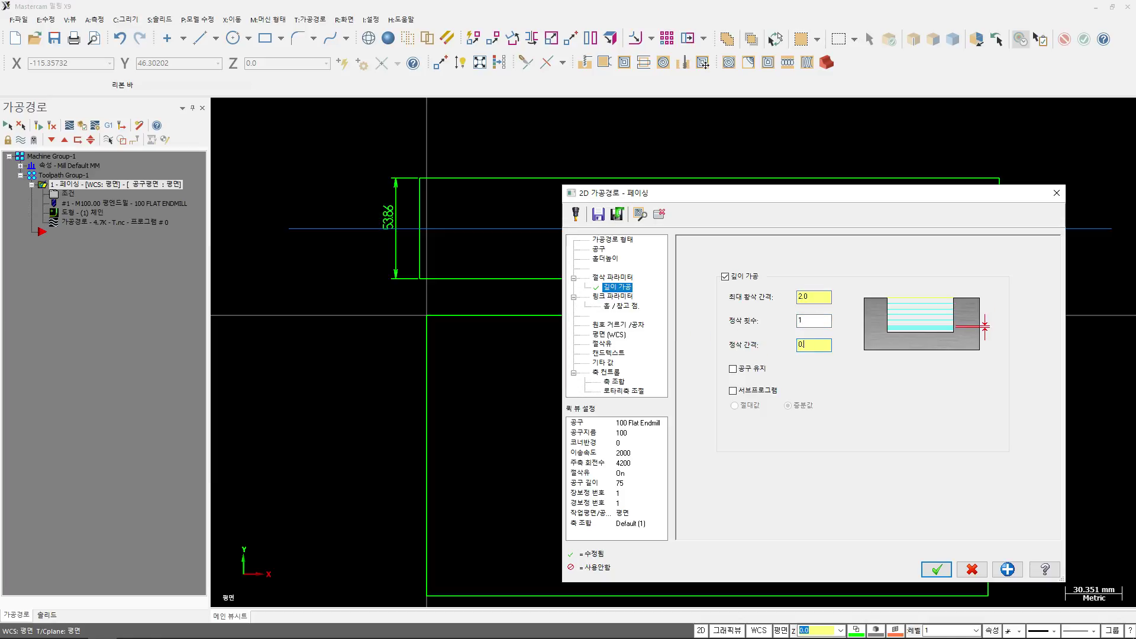
{"action": "type", "text": "1"}
Step: Set the top of stock to absolute 2, regenerate the facing toolpath and backplot it
{"action": "left_click", "coordinate": [629, 298]}
{"action": "double_click", "coordinate": [882, 421]}
{"action": "type", "text": "2"}
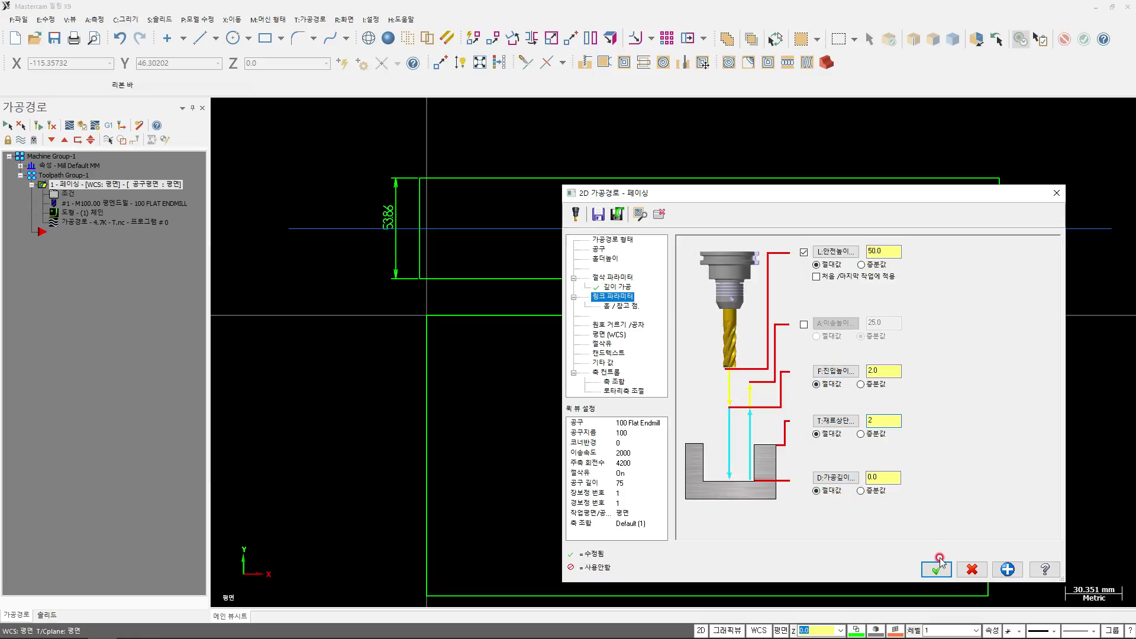
{"action": "left_click", "coordinate": [937, 568]}
{"action": "left_click", "coordinate": [69, 126]}
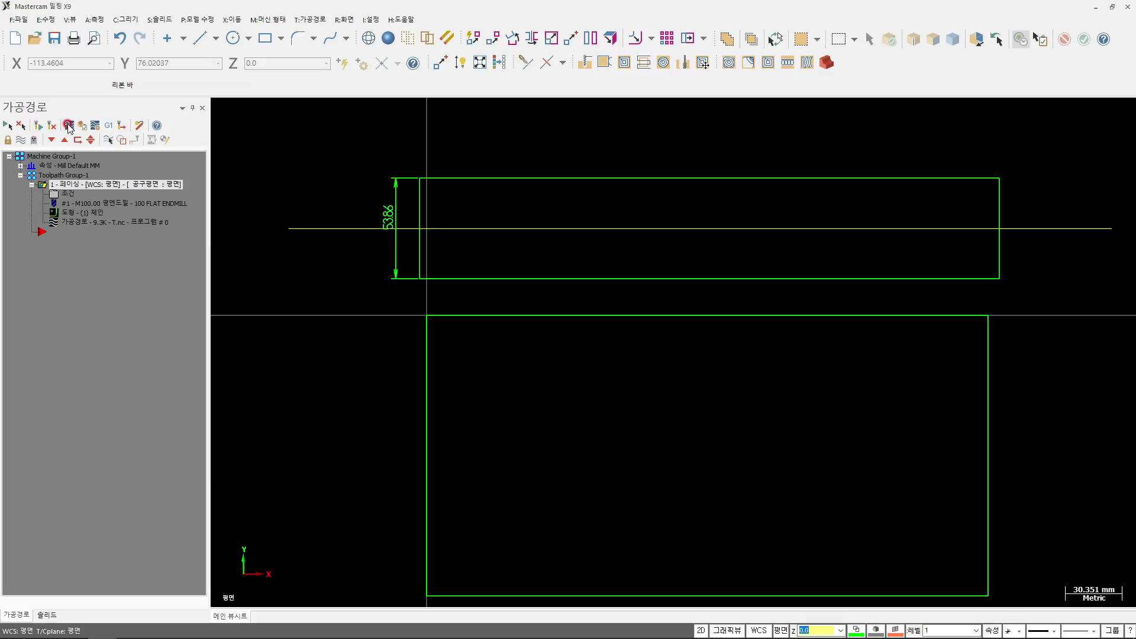
{"action": "left_click", "coordinate": [88, 197]}
{"action": "left_click", "coordinate": [65, 196]}
{"action": "left_click", "coordinate": [69, 127]}
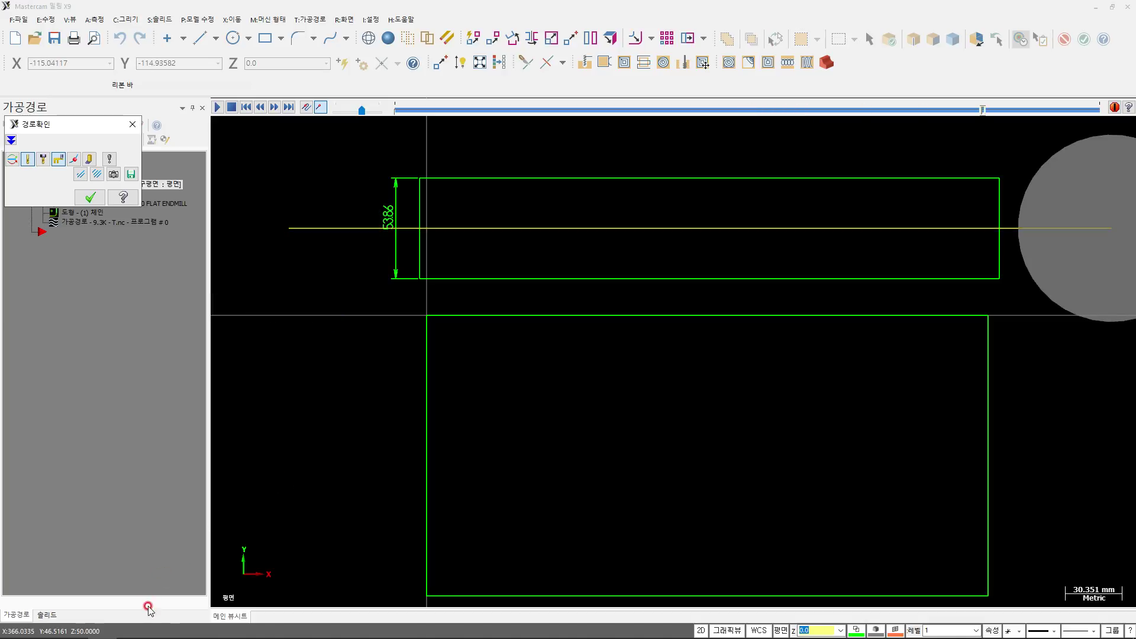
{"action": "key", "text": "Escape"}
Step: Set the top of stock back to 0, regenerate the facing toolpath and backplot it
{"action": "left_click", "coordinate": [74, 195]}
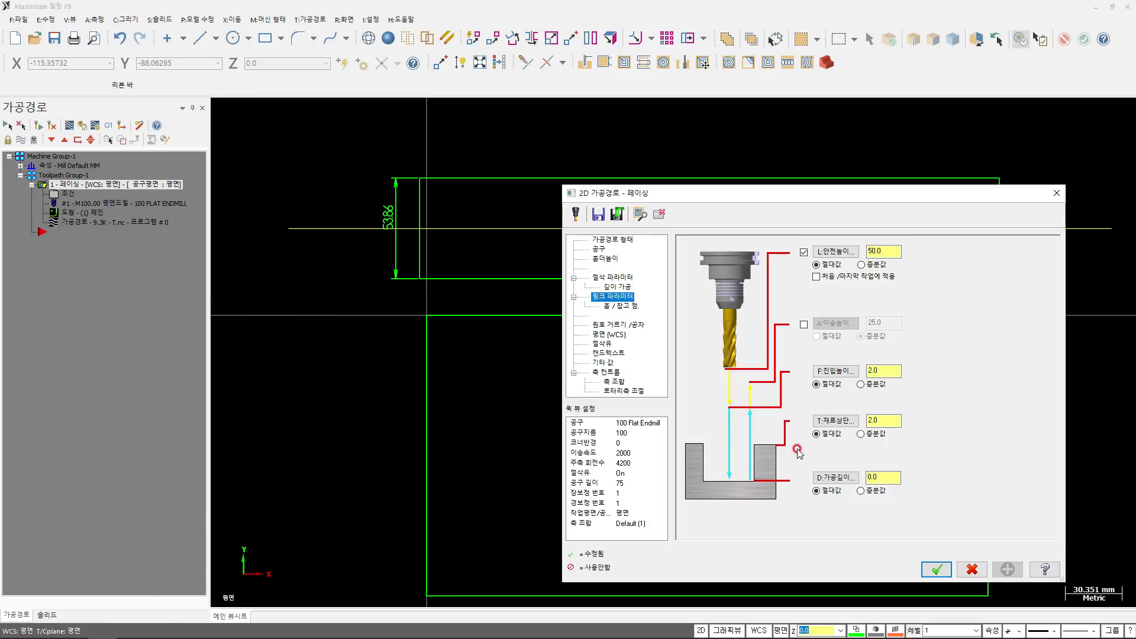
{"action": "left_click", "coordinate": [886, 427]}
{"action": "type", "text": "0"}
{"action": "left_click", "coordinate": [936, 569]}
{"action": "left_click", "coordinate": [69, 126]}
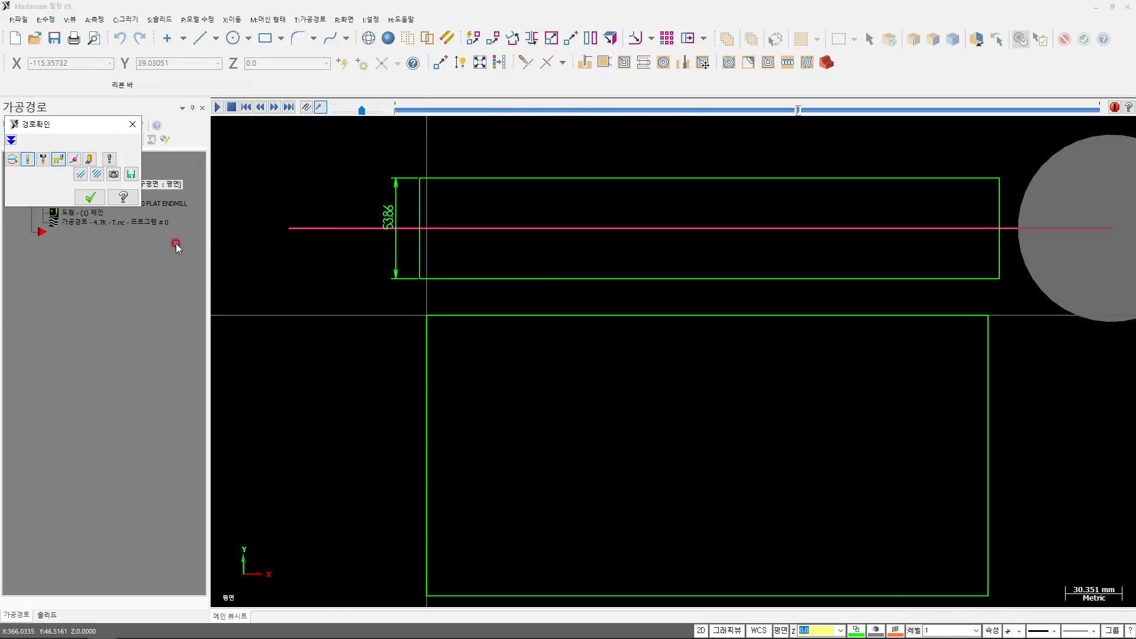
{"action": "left_click", "coordinate": [90, 197]}
Step: Set the feed plane and top of stock to absolute 10, regenerate the facing toolpath and backplot it
{"action": "left_click", "coordinate": [68, 194]}
{"action": "left_click", "coordinate": [619, 288]}
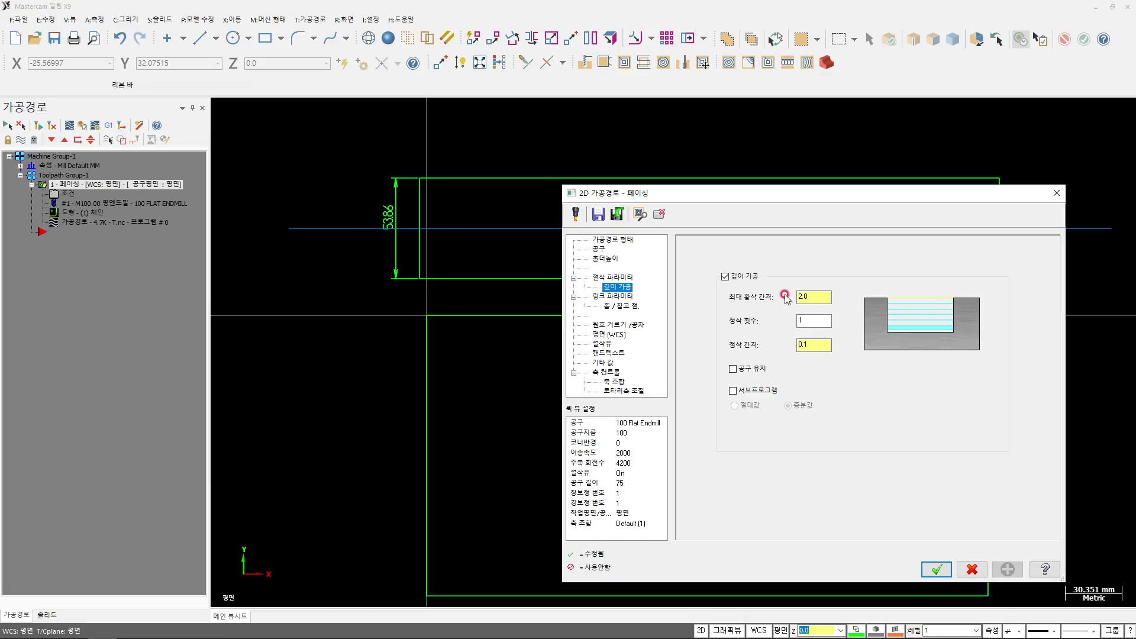
{"action": "left_click", "coordinate": [622, 296]}
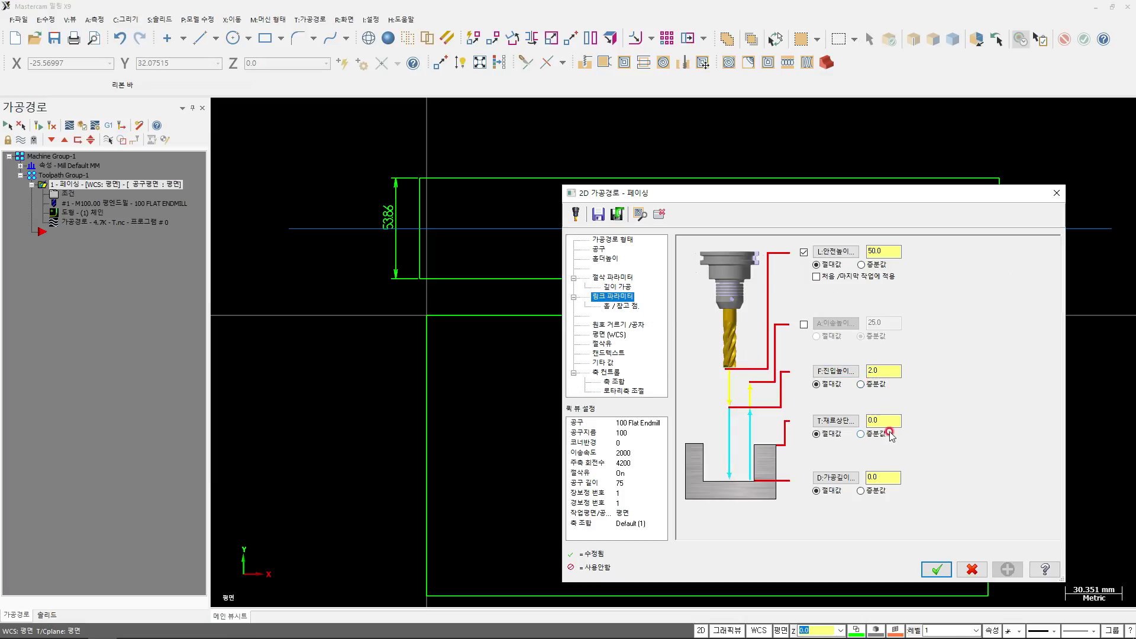
{"action": "left_click_drag", "start_coordinate": [890, 418], "coordinate": [804, 444]}
{"action": "type", "text": "2"}
{"action": "left_click_drag", "start_coordinate": [884, 367], "coordinate": [832, 436]}
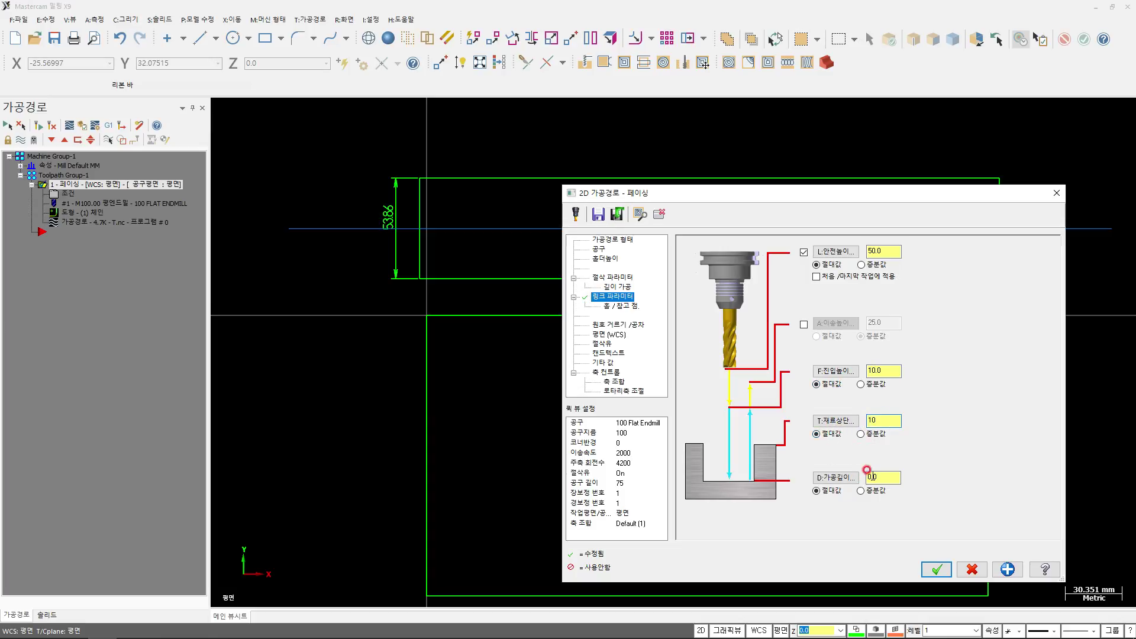
{"action": "left_click", "coordinate": [937, 569]}
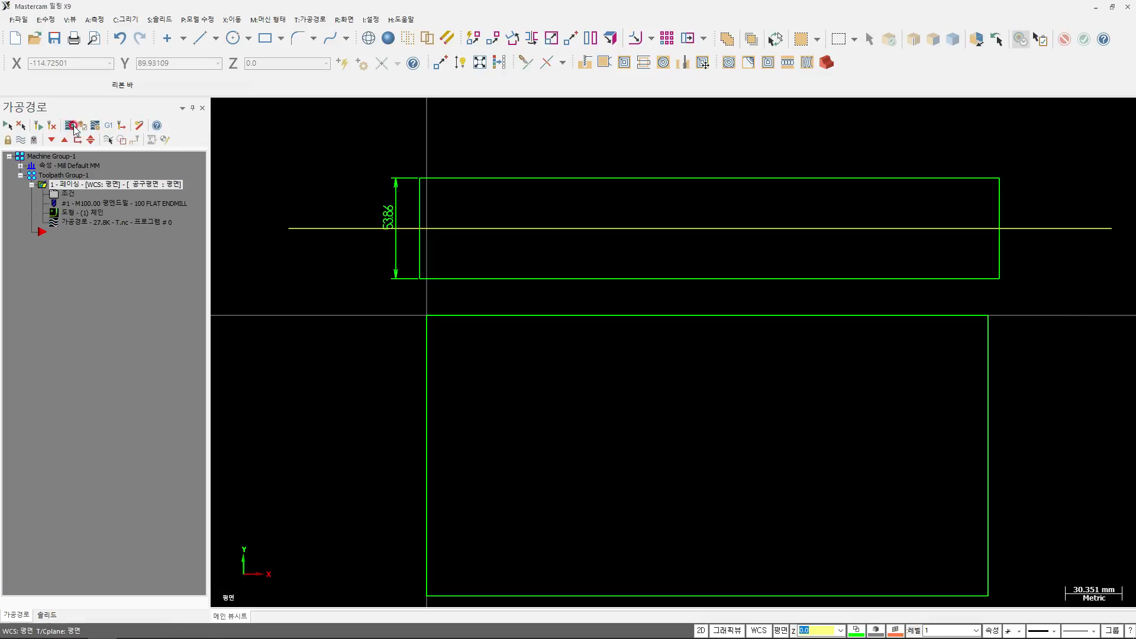
{"action": "left_click", "coordinate": [70, 126]}
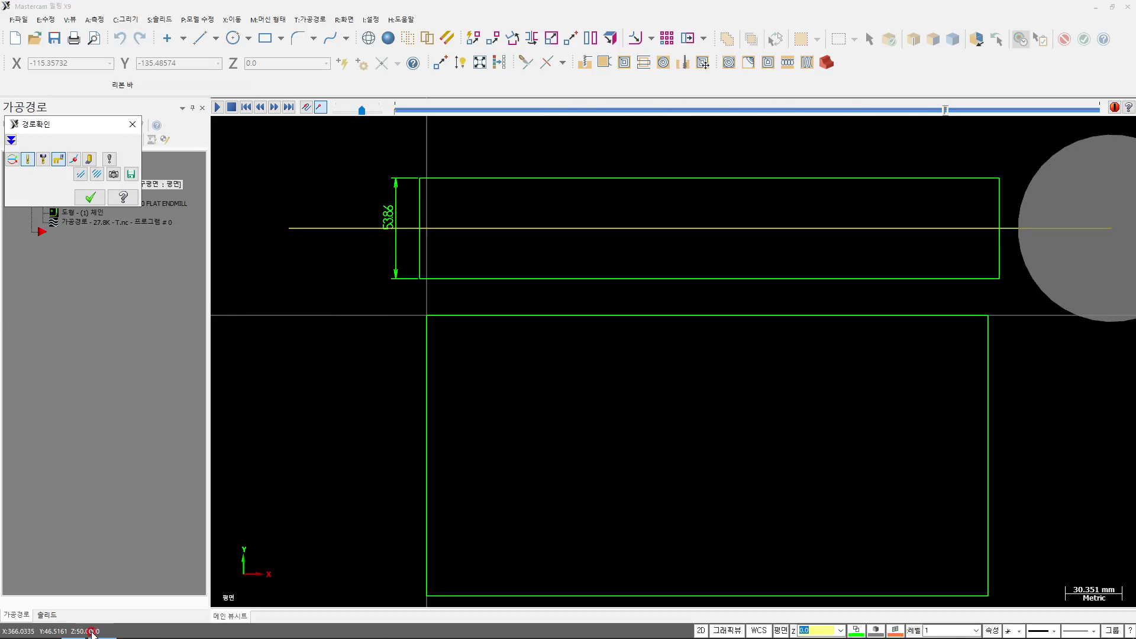
{"action": "key", "text": "Escape"}
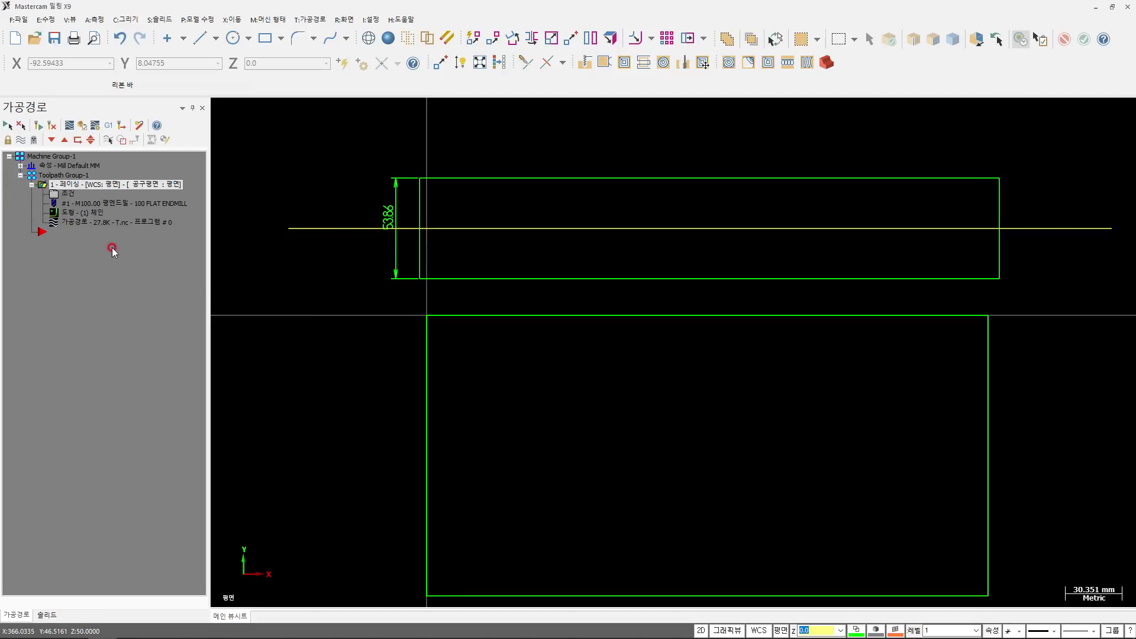
Step: Set the depth cuts' number of finish cuts to 0 and the floor stock to leave to 0.1
{"action": "left_click", "coordinate": [66, 194]}
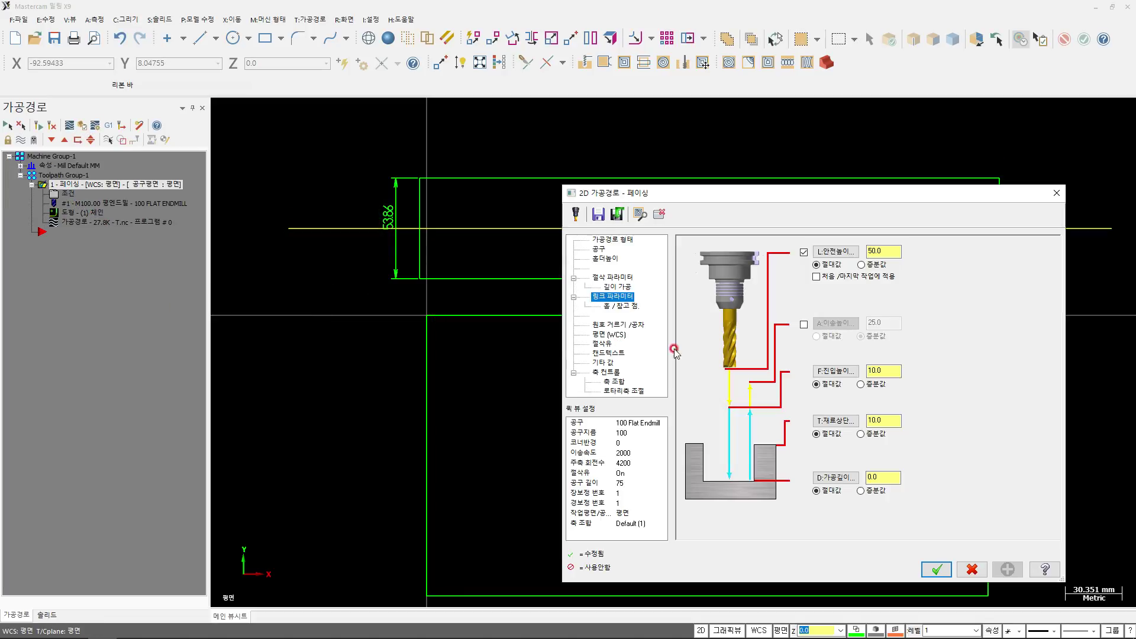
{"action": "left_click", "coordinate": [599, 249]}
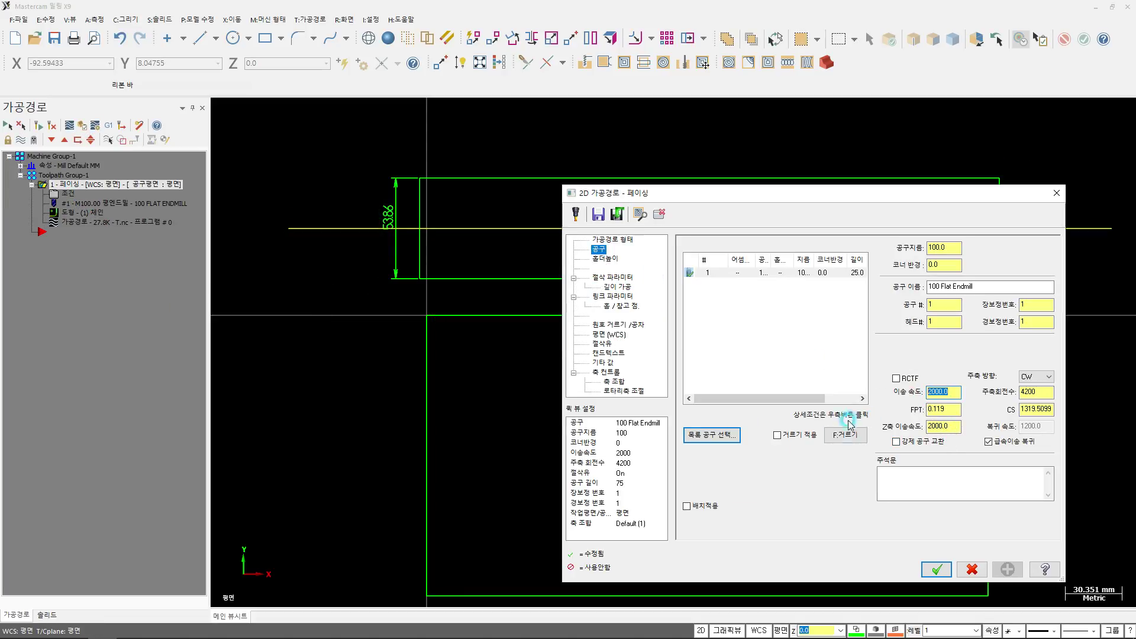
{"action": "left_click", "coordinate": [941, 426]}
{"action": "left_click", "coordinate": [619, 287]}
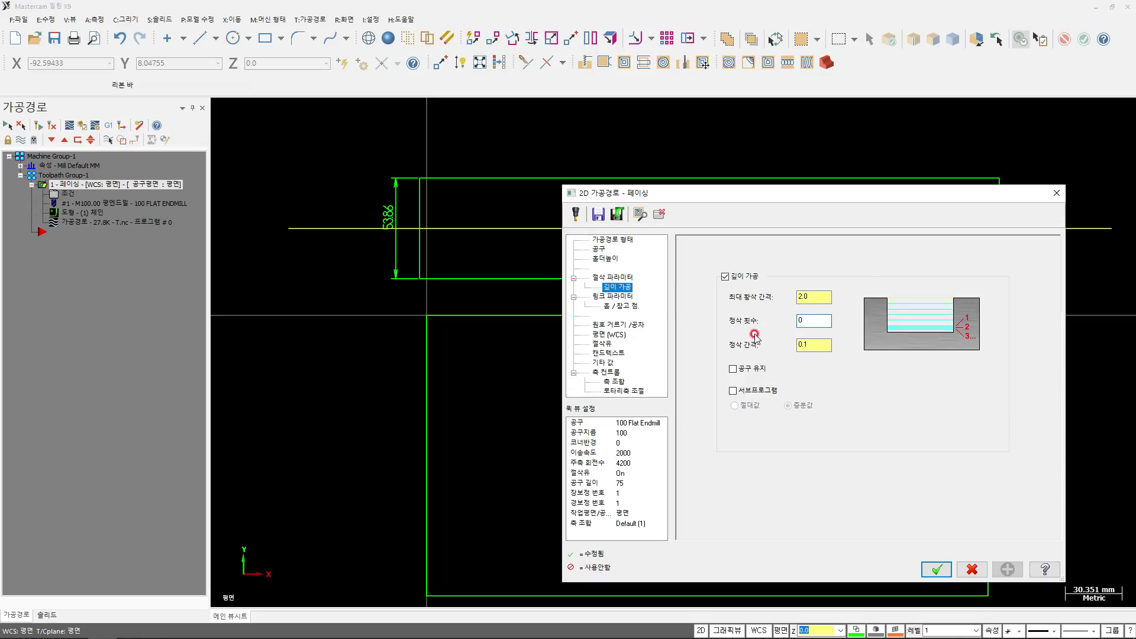
{"action": "left_click", "coordinate": [613, 277]}
{"action": "left_click", "coordinate": [810, 484]}
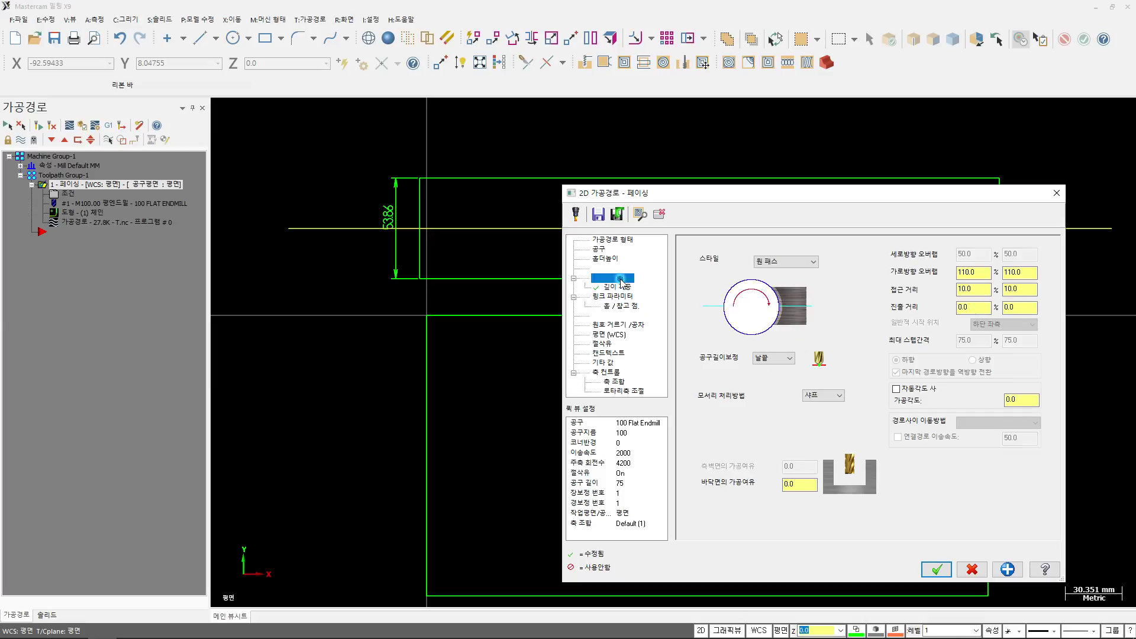
{"action": "double_click", "coordinate": [796, 487]}
{"action": "left_click", "coordinate": [937, 570]}
Step: Regenerate the roughing toolpath and step through its backplot to check the final cutting depth
{"action": "left_click", "coordinate": [36, 131]}
{"action": "left_click", "coordinate": [69, 125]}
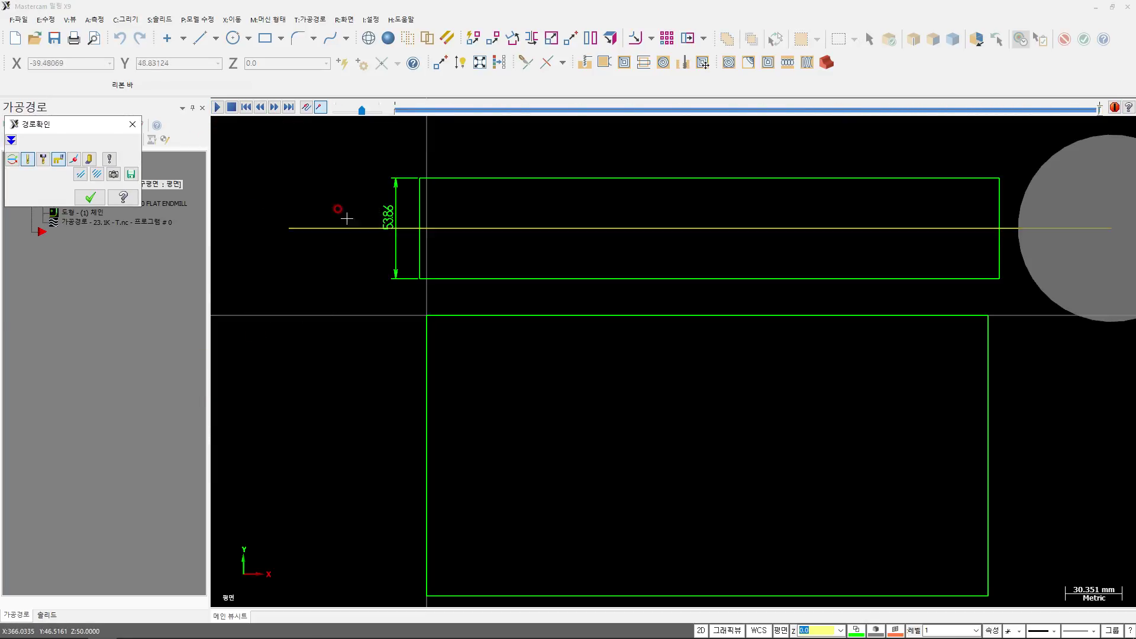
{"action": "left_click", "coordinate": [264, 107]}
{"action": "left_click", "coordinate": [264, 107]}
{"action": "left_click", "coordinate": [264, 107]}
{"action": "left_click", "coordinate": [264, 107]}
{"action": "key", "text": "Escape"}
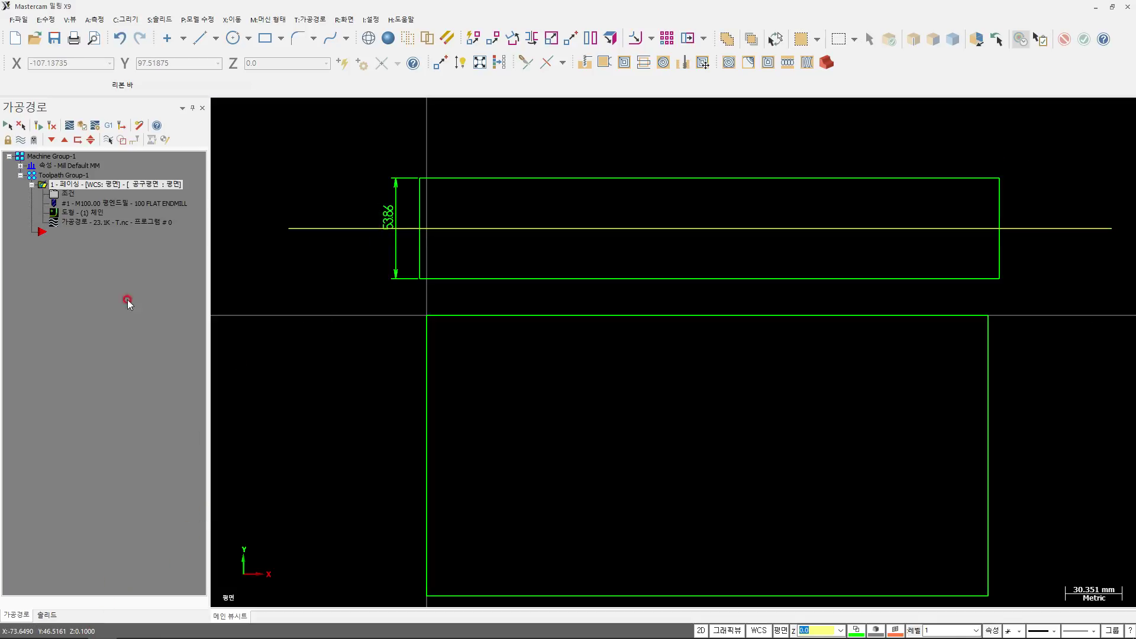
Step: Duplicate the facing operation and set the copy's feed rate and plunge rate to 1250
{"action": "key", "text": "ctrl+c"}
{"action": "key", "text": "ctrl+v"}
{"action": "left_click", "coordinate": [65, 241]}
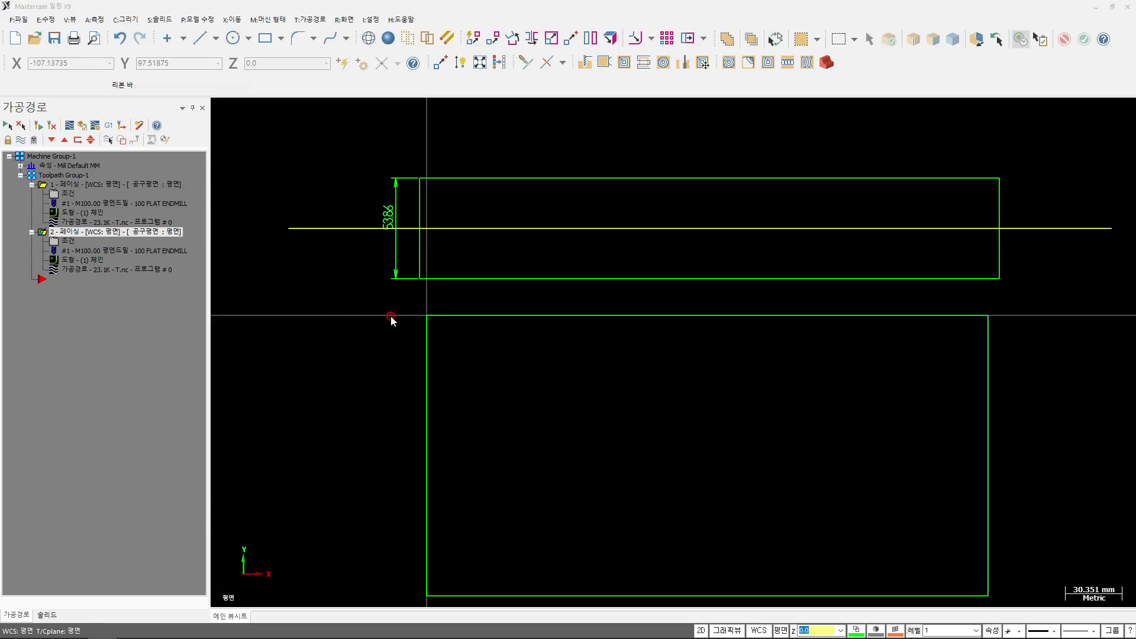
{"action": "left_click", "coordinate": [626, 251]}
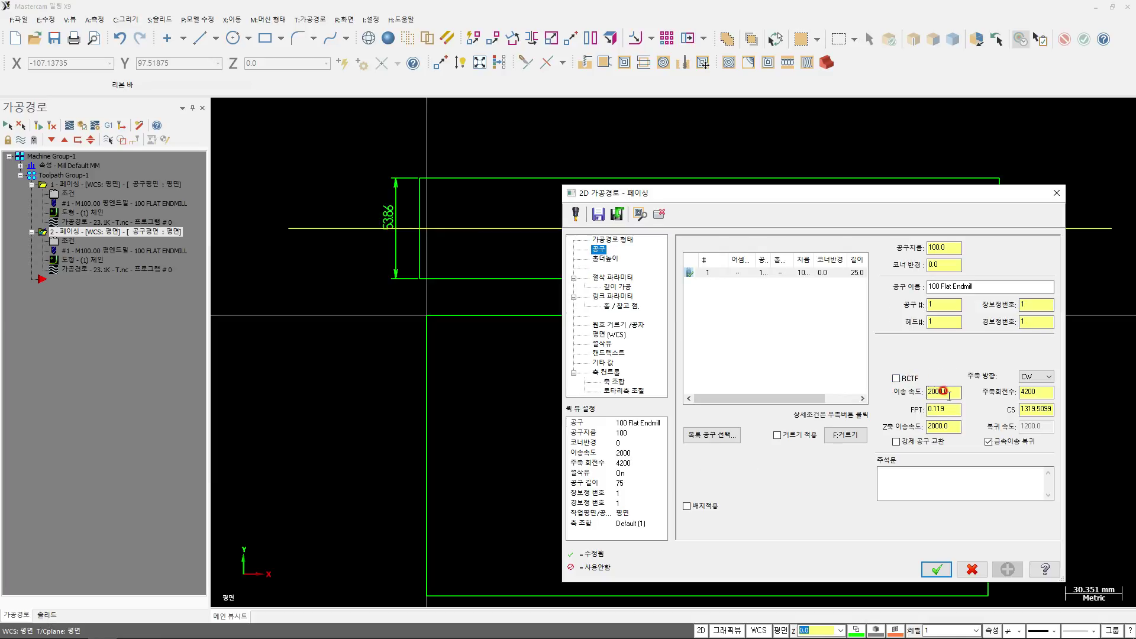
{"action": "type", "text": "120"}
{"action": "double_click", "coordinate": [942, 426]}
{"action": "type", "text": "1250"}
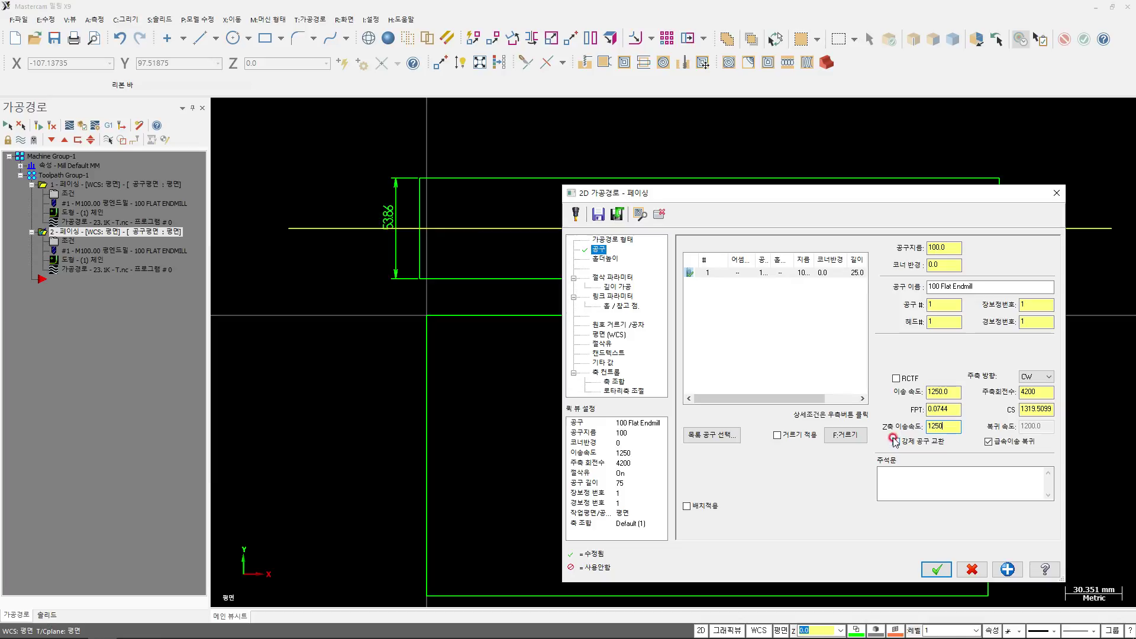
Step: Turn off depth cuts in the copied facing operation, regenerate its toolpath and backplot it
{"action": "left_click", "coordinate": [617, 287]}
{"action": "left_click", "coordinate": [726, 276]}
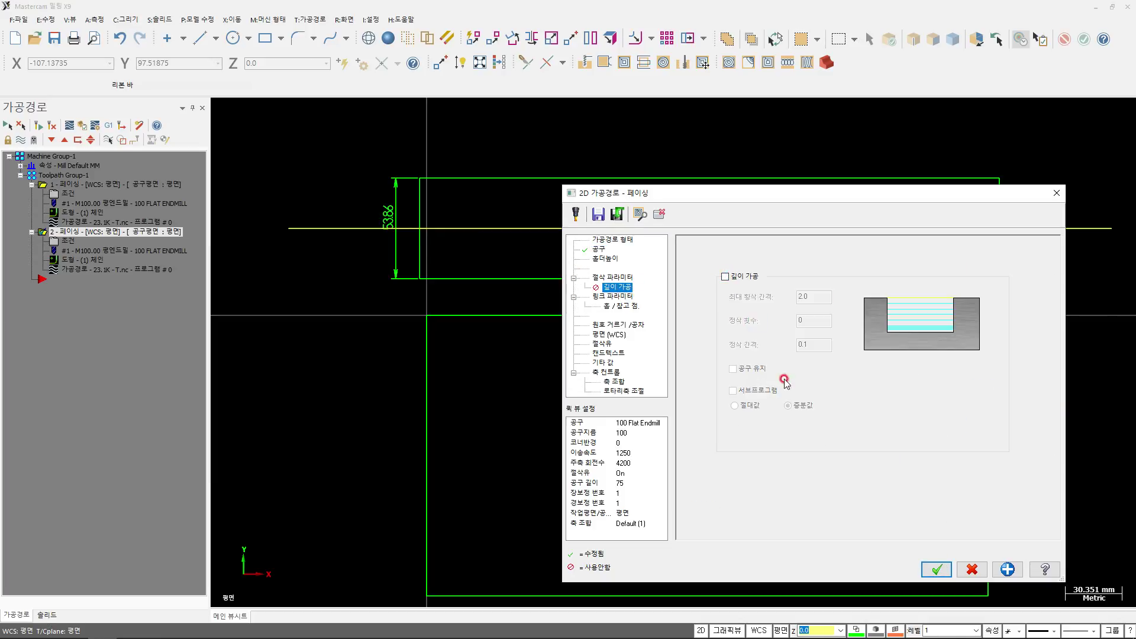
{"action": "left_click", "coordinate": [936, 569]}
{"action": "left_click", "coordinate": [40, 126]}
{"action": "left_click", "coordinate": [69, 126]}
{"action": "key", "text": "s"}
{"action": "key", "text": "s"}
{"action": "key", "text": "s"}
{"action": "key", "text": "s"}
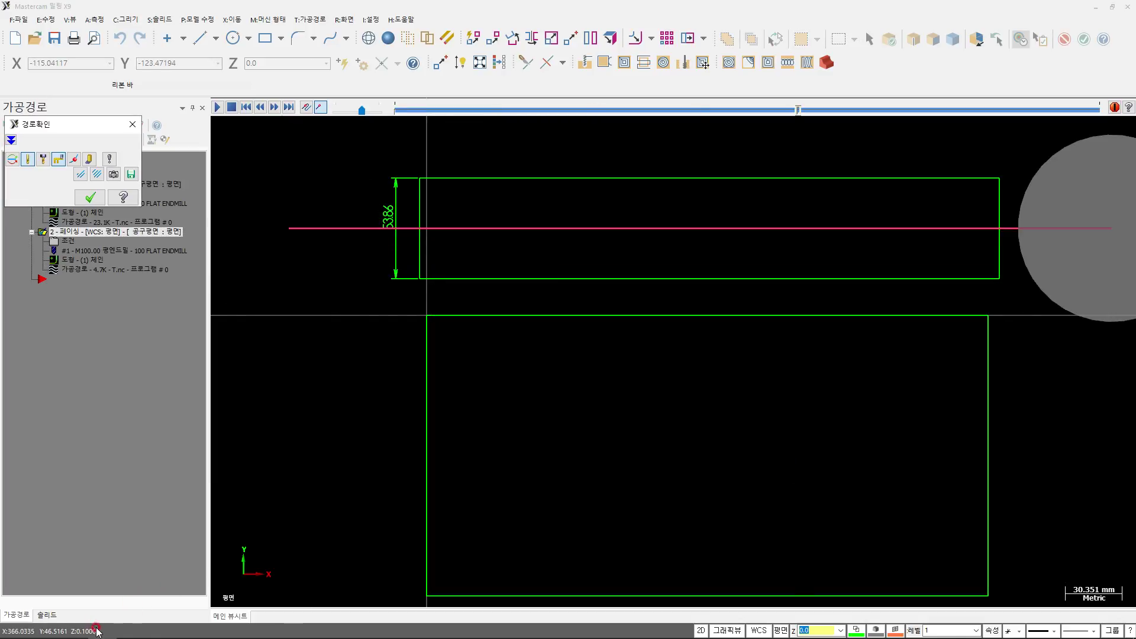
{"action": "key", "text": "Escape"}
Step: Change the floor stock to leave in the copied facing operation, regenerate its toolpath and backplot it
{"action": "left_click", "coordinate": [67, 241]}
{"action": "left_click", "coordinate": [621, 278]}
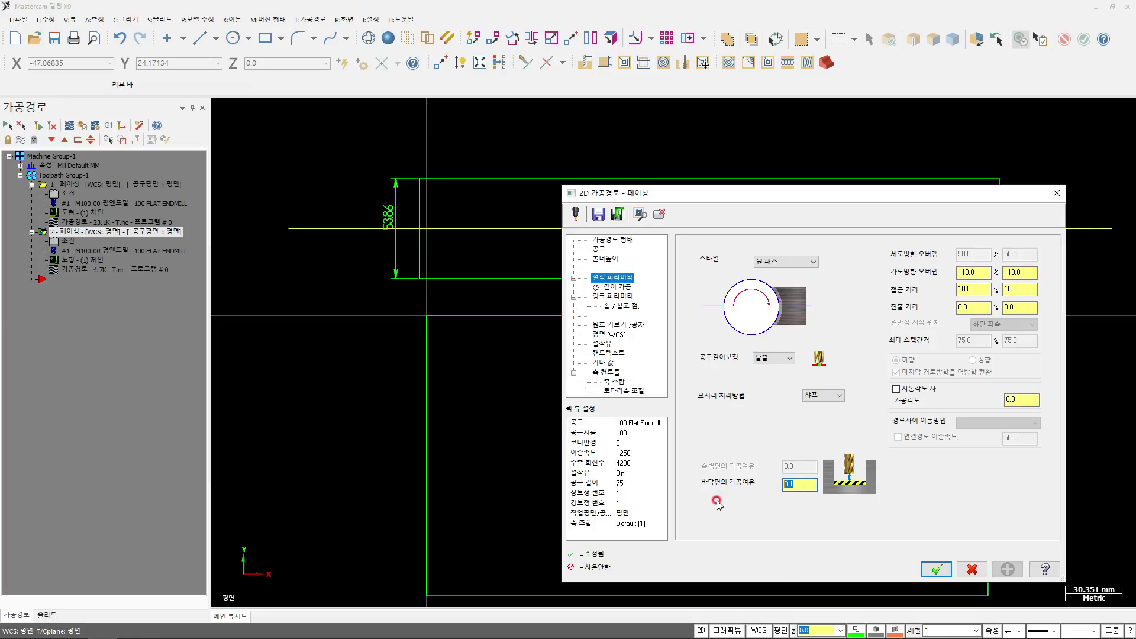
{"action": "left_click", "coordinate": [936, 570]}
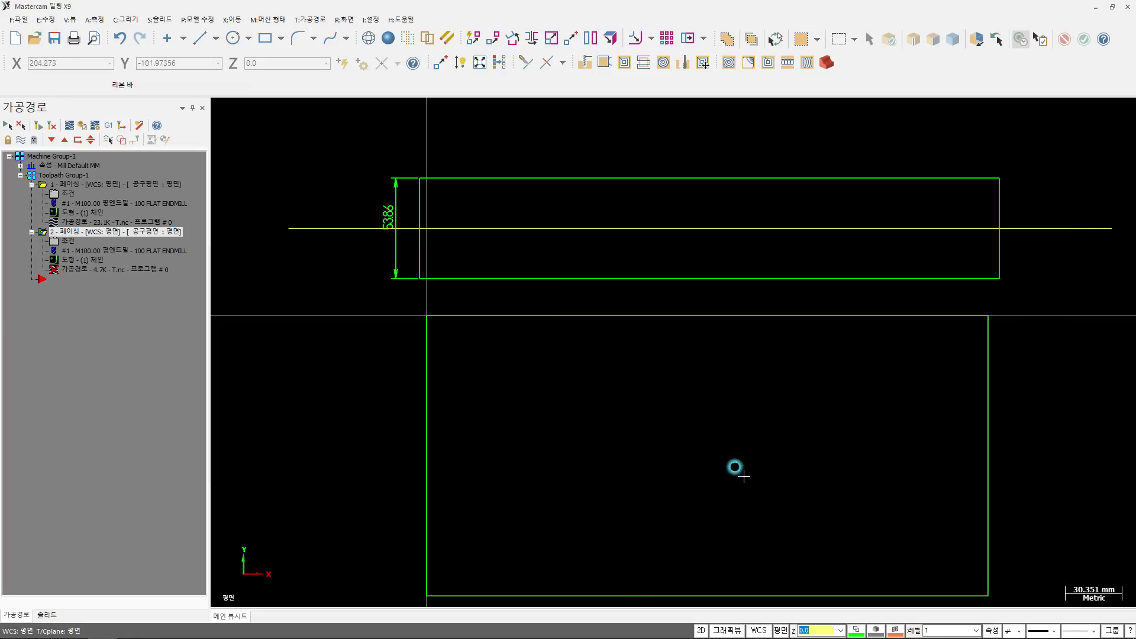
{"action": "left_click", "coordinate": [69, 125]}
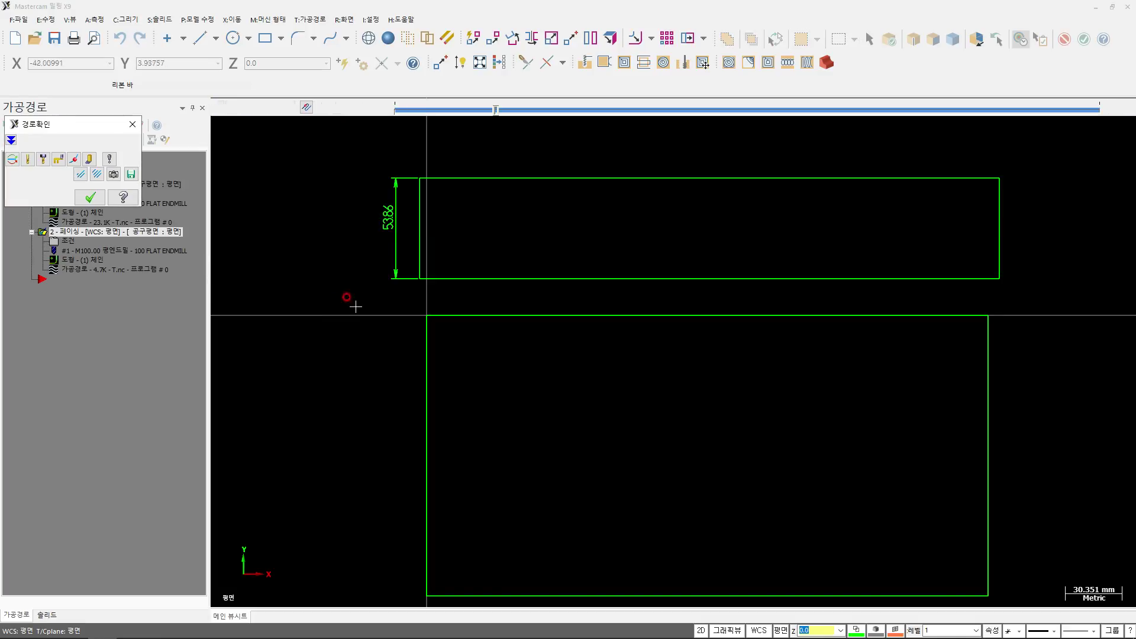
{"action": "key", "text": "Escape"}
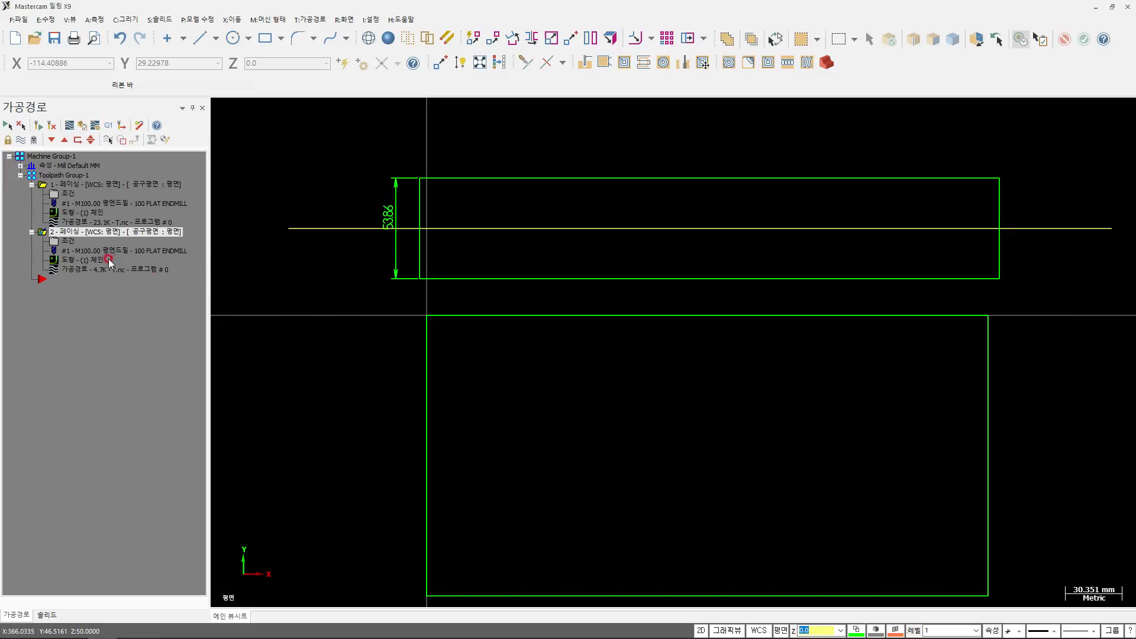
Step: Collapse both facing operations in the operations tree and hide their toolpath display
{"action": "left_click", "coordinate": [86, 185]}
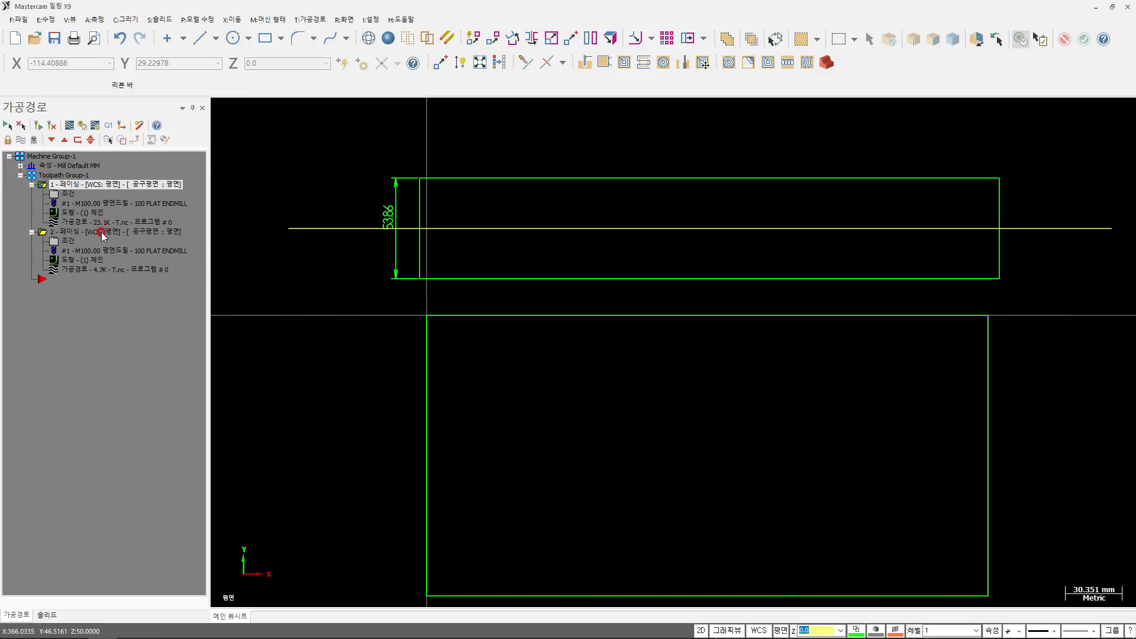
{"action": "left_click", "coordinate": [102, 232]}
{"action": "left_click", "coordinate": [31, 184]}
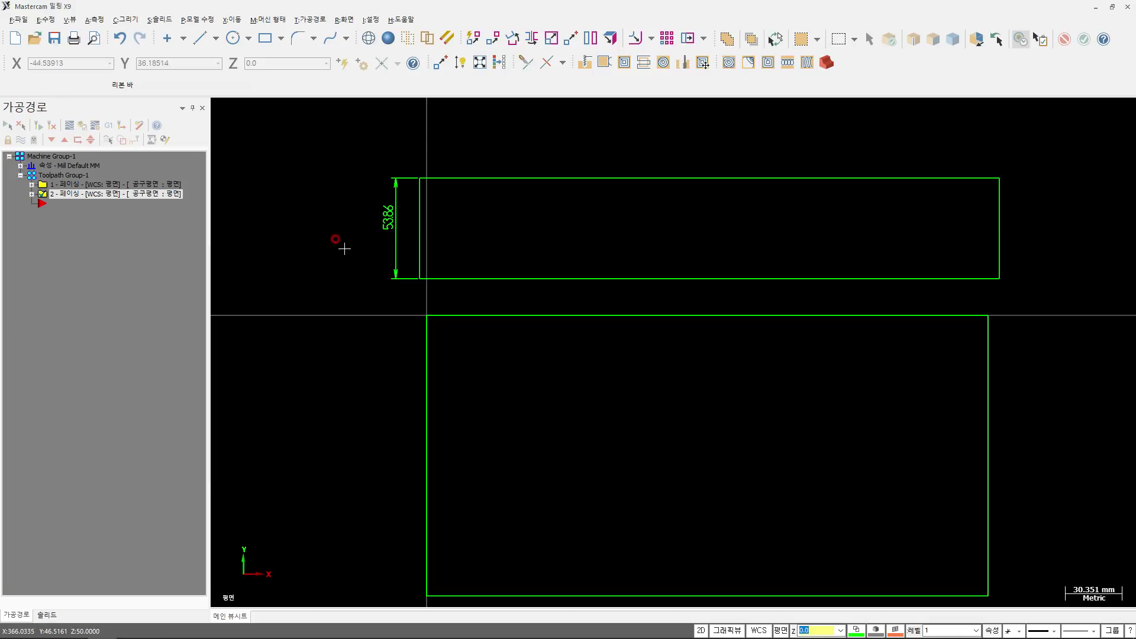
Step: Draw a circle of about 6.4 mm radius and a long rectangle beside it inside the narrow upper rectangle
{"action": "left_click", "coordinate": [233, 38]}
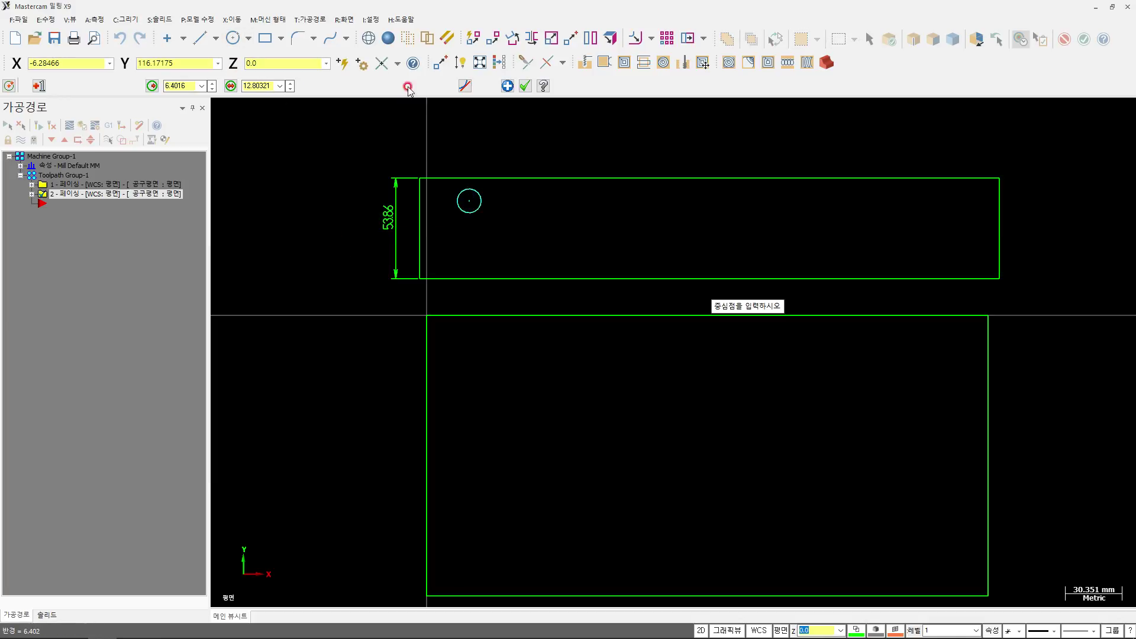
{"action": "left_click", "coordinate": [260, 49]}
{"action": "left_click", "coordinate": [515, 202]}
{"action": "left_click", "coordinate": [887, 262]}
{"action": "left_click", "coordinate": [382, 84]}
Step: Draw a vertical line about 50 mm long between the inner rectangle and the narrow rectangle's right end
{"action": "left_click", "coordinate": [200, 38]}
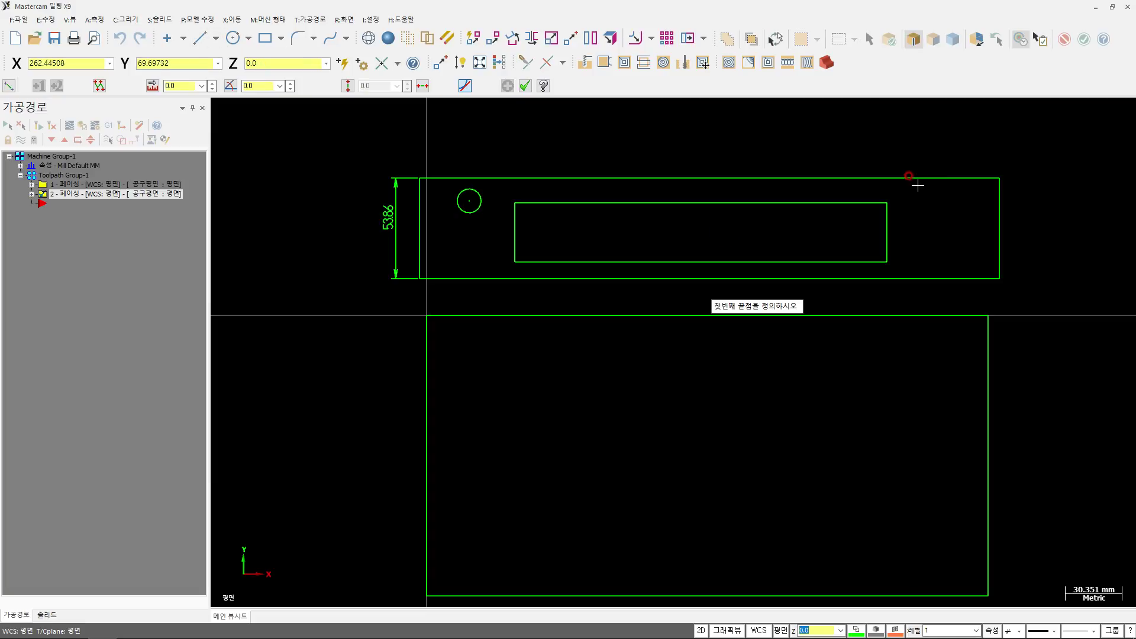
{"action": "left_click", "coordinate": [908, 179]}
{"action": "left_click", "coordinate": [910, 274]}
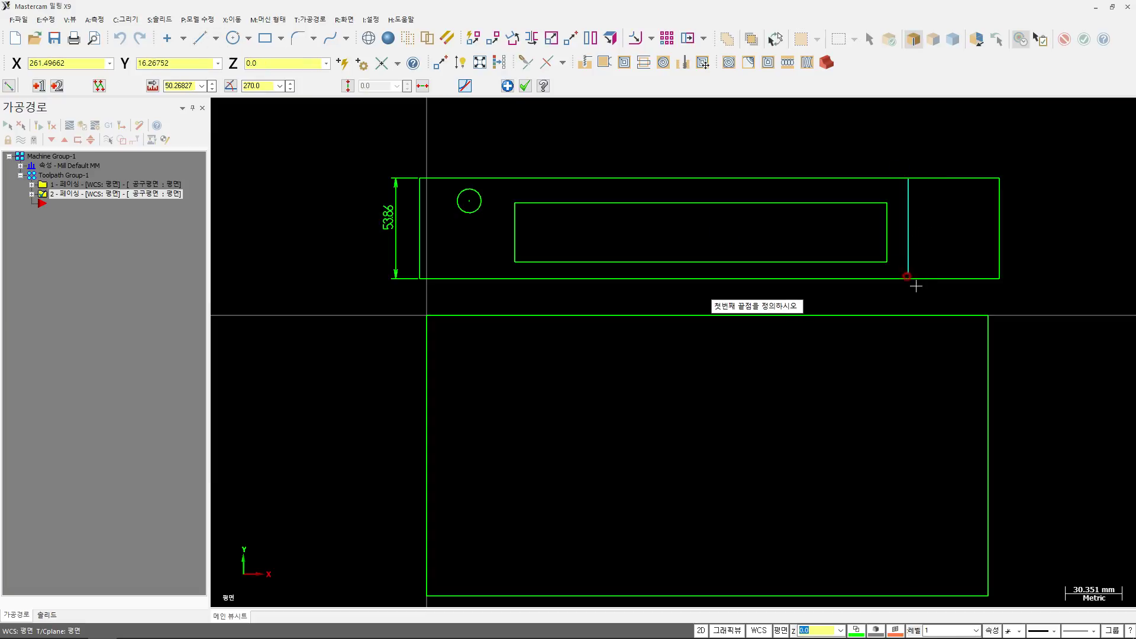
{"action": "left_click", "coordinate": [440, 192]}
{"action": "key", "text": "Escape"}
Step: Draw a wavy spline along the left end of the narrow upper rectangle
{"action": "left_click", "coordinate": [330, 37]}
{"action": "left_click", "coordinate": [434, 215]}
{"action": "left_click", "coordinate": [437, 256]}
{"action": "left_click", "coordinate": [469, 272]}
{"action": "key", "text": "Escape"}
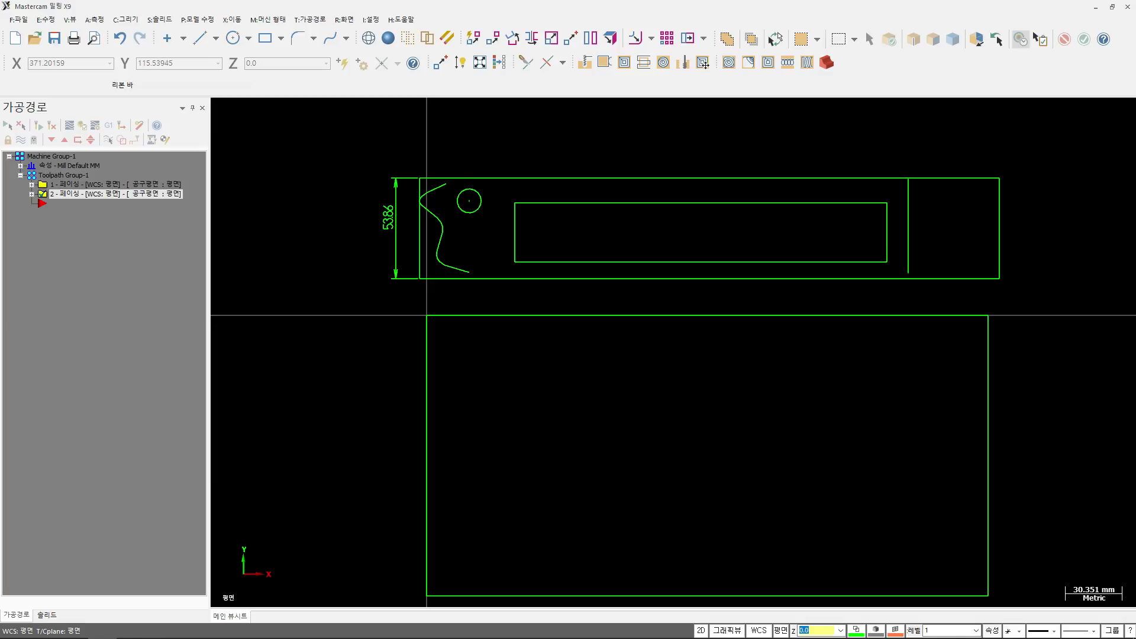
{"action": "mouse_move", "coordinate": [478, 175]}
{"action": "left_mouse_down"}
{"action": "mouse_move", "coordinate": [481, 144]}
{"action": "mouse_move", "coordinate": [616, 168]}
{"action": "mouse_move", "coordinate": [616, 178]}
{"action": "left_mouse_up"}
{"action": "mouse_move", "coordinate": [781, 177]}
{"action": "left_mouse_down"}
{"action": "mouse_move", "coordinate": [785, 137]}
{"action": "mouse_move", "coordinate": [921, 169]}
{"action": "left_mouse_up"}
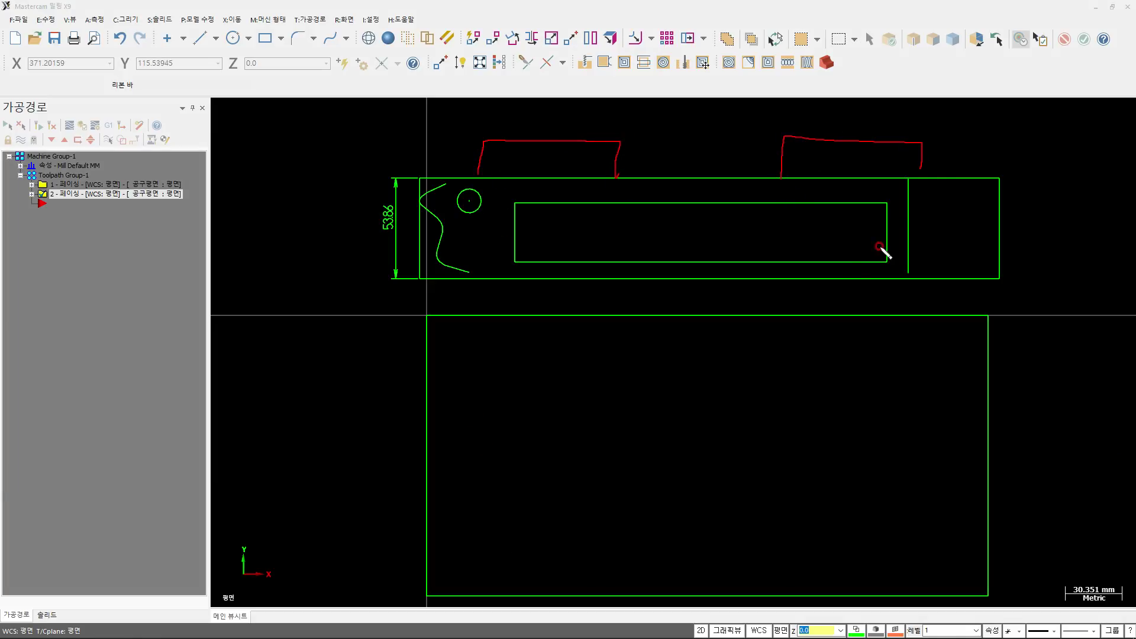
{"action": "left_click_drag", "start_coordinate": [782, 301], "coordinate": [930, 283]}
{"action": "mouse_move", "coordinate": [499, 279]}
{"action": "left_mouse_down"}
{"action": "mouse_move", "coordinate": [637, 337]}
{"action": "mouse_move", "coordinate": [642, 285]}
{"action": "left_mouse_up"}
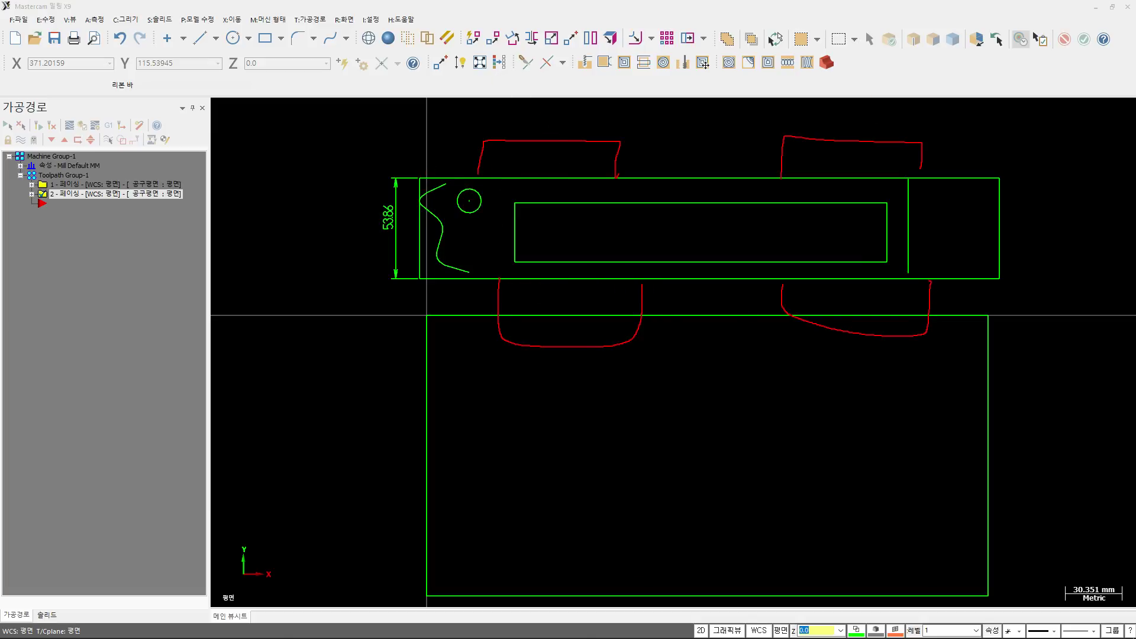
Step: Move all geometry so that the narrow rectangle's upper-left corner lies on the origin
{"action": "left_click", "coordinate": [439, 62]}
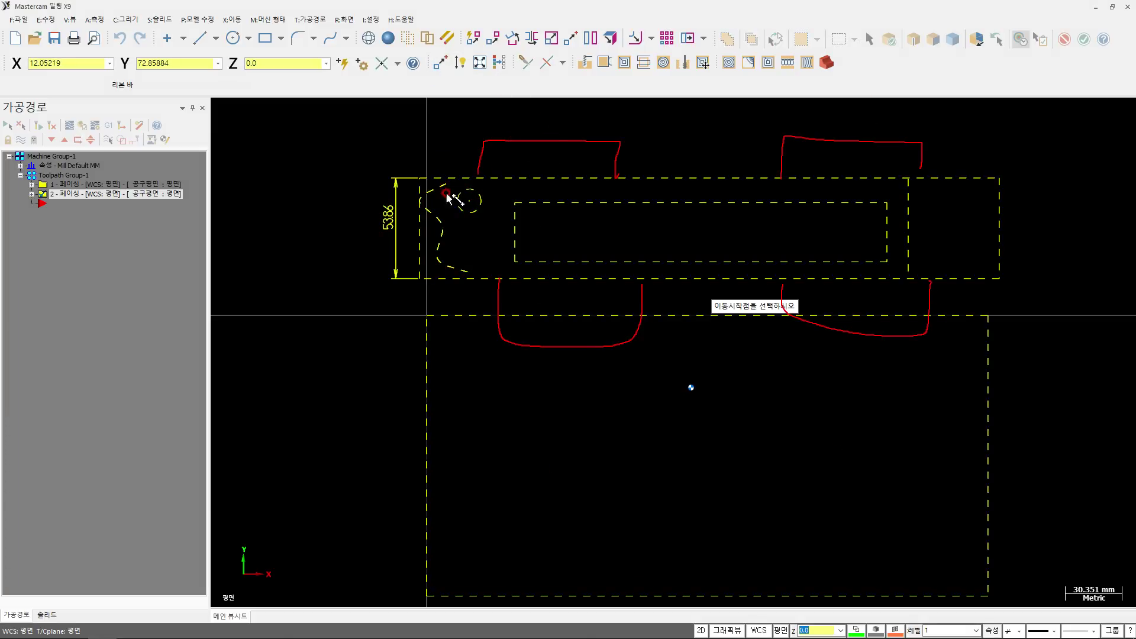
{"action": "left_click", "coordinate": [420, 179]}
{"action": "scroll", "coordinate": [530, 376], "scroll_direction": "down", "scroll_amount": 4}
{"action": "middle_click_drag", "start_coordinate": [646, 388], "coordinate": [658, 244]}
{"action": "left_click", "coordinate": [500, 62]}
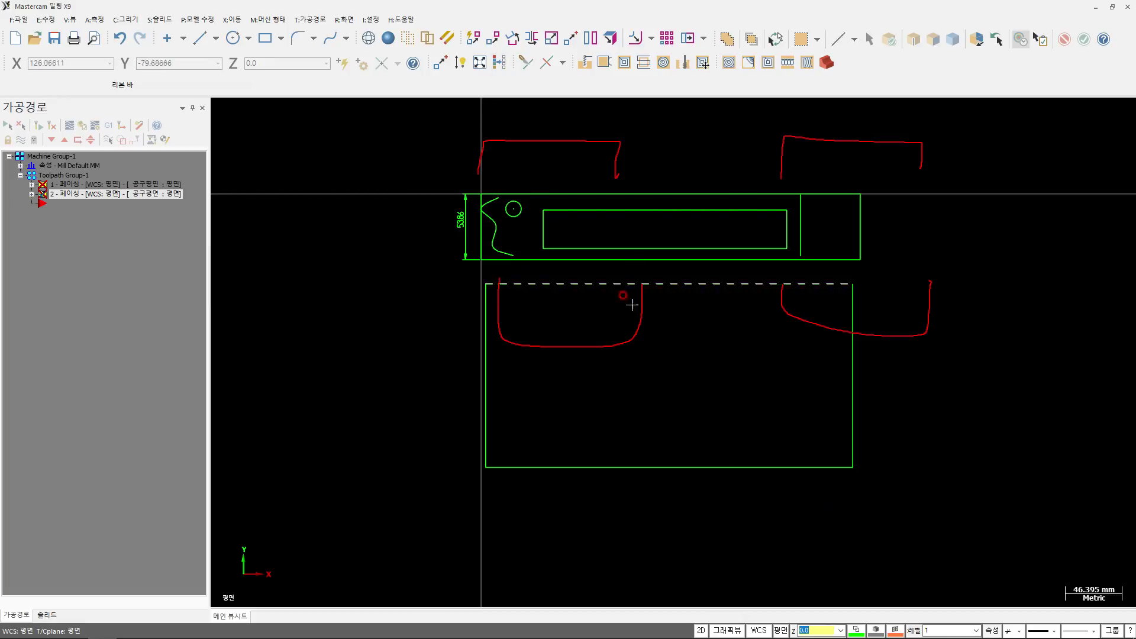
{"action": "mouse_move", "coordinate": [671, 364]}
{"action": "middle_mouse_down"}
{"action": "mouse_move", "coordinate": [683, 344]}
{"action": "mouse_move", "coordinate": [672, 349]}
{"action": "middle_mouse_up"}
{"action": "key", "text": "Escape"}
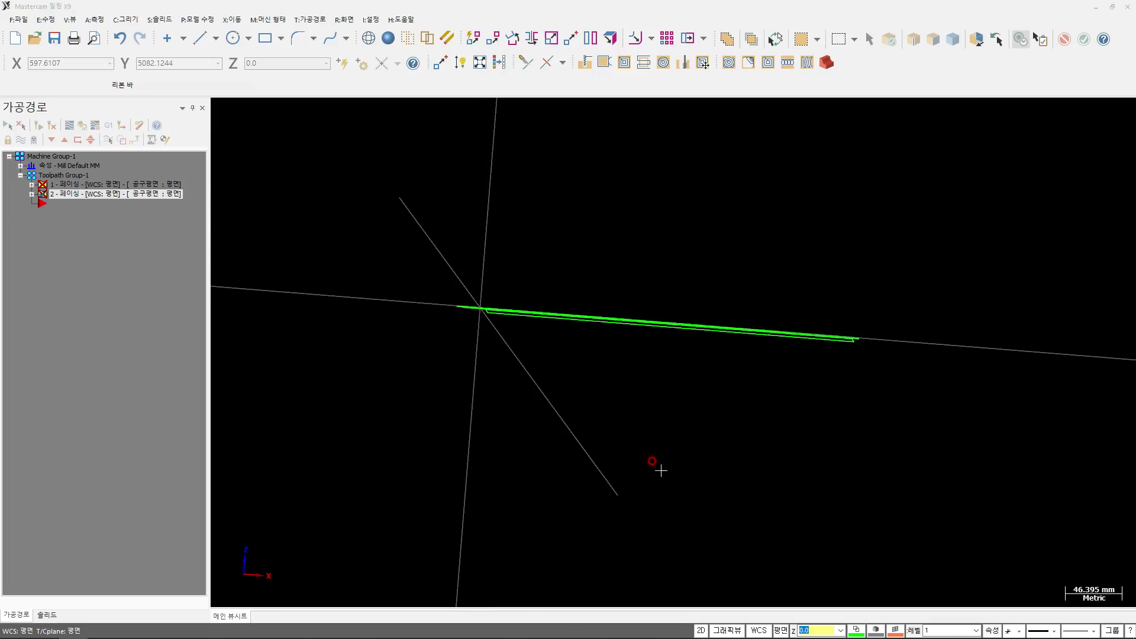
{"action": "mouse_move", "coordinate": [460, 298]}
{"action": "left_mouse_down"}
{"action": "mouse_move", "coordinate": [593, 347]}
{"action": "mouse_move", "coordinate": [832, 355]}
{"action": "mouse_move", "coordinate": [867, 345]}
{"action": "mouse_move", "coordinate": [545, 329]}
{"action": "left_mouse_up"}
{"action": "mouse_move", "coordinate": [658, 355]}
{"action": "left_mouse_down"}
{"action": "mouse_move", "coordinate": [667, 335]}
{"action": "mouse_move", "coordinate": [655, 364]}
{"action": "mouse_move", "coordinate": [650, 352]}
{"action": "mouse_move", "coordinate": [675, 350]}
{"action": "mouse_move", "coordinate": [673, 329]}
{"action": "mouse_move", "coordinate": [664, 335]}
{"action": "mouse_move", "coordinate": [687, 322]}
{"action": "left_mouse_up"}
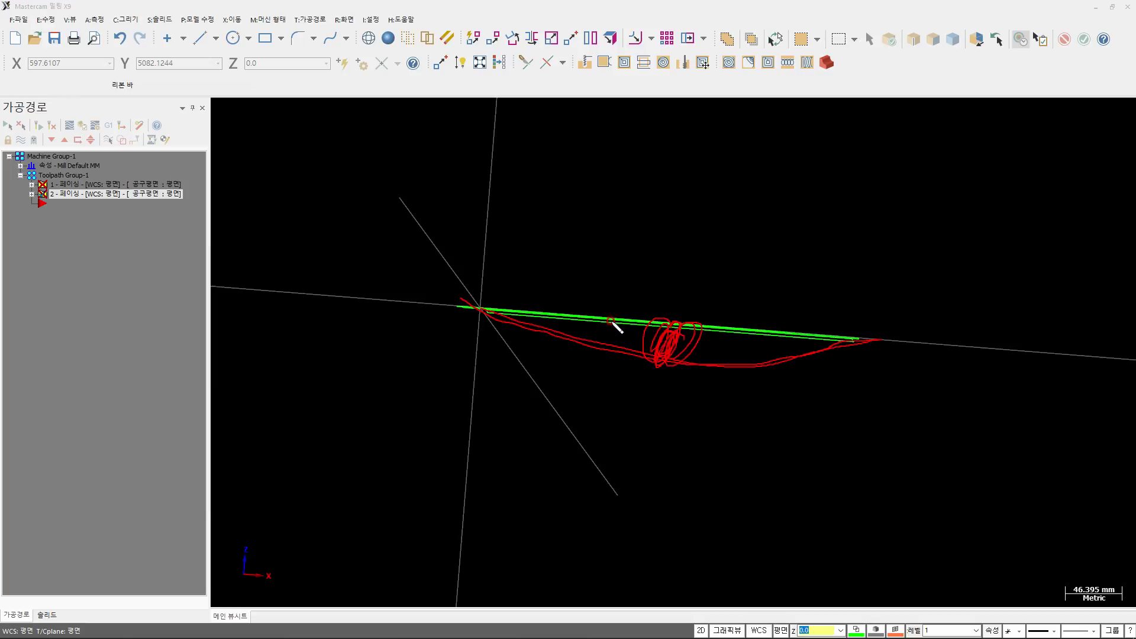
{"action": "mouse_move", "coordinate": [667, 360]}
{"action": "left_mouse_down"}
{"action": "mouse_move", "coordinate": [686, 337]}
{"action": "mouse_move", "coordinate": [642, 345]}
{"action": "mouse_move", "coordinate": [696, 341]}
{"action": "left_mouse_up"}
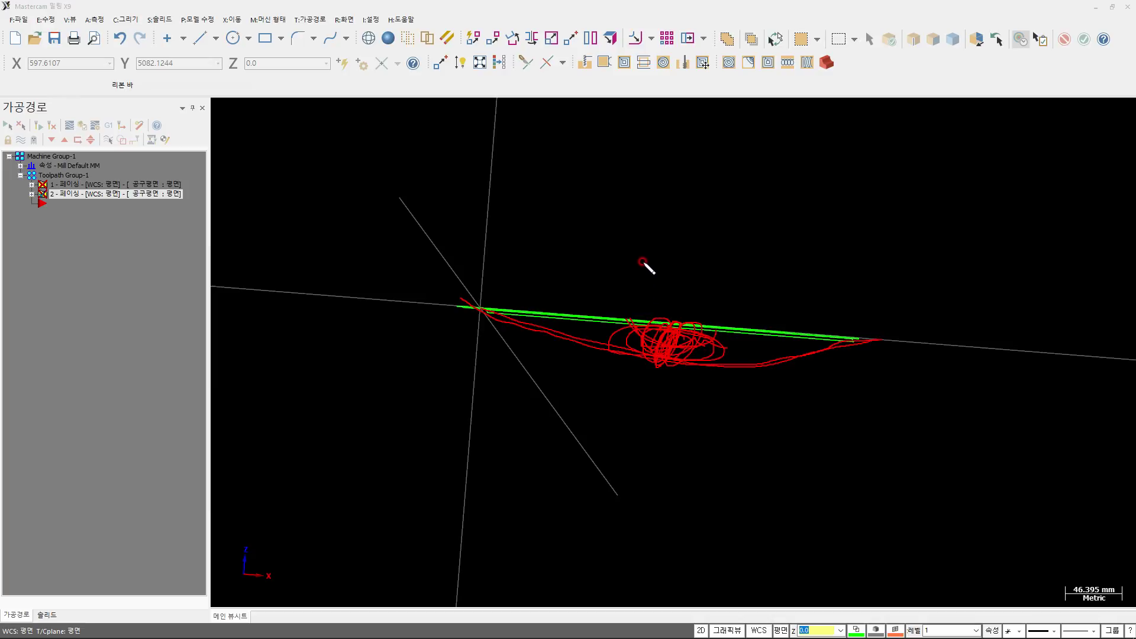
{"action": "left_click_drag", "start_coordinate": [636, 242], "coordinate": [686, 248]}
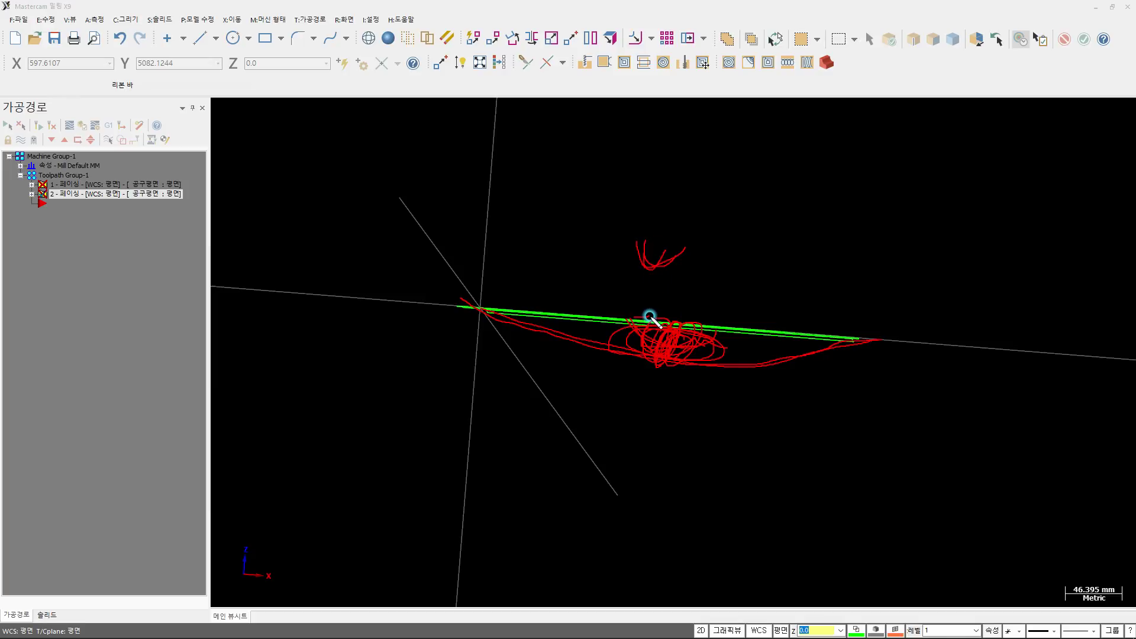
{"action": "mouse_move", "coordinate": [640, 226]}
{"action": "left_mouse_down"}
{"action": "mouse_move", "coordinate": [644, 257]}
{"action": "mouse_move", "coordinate": [699, 240]}
{"action": "left_mouse_up"}
{"action": "key", "text": "Escape"}
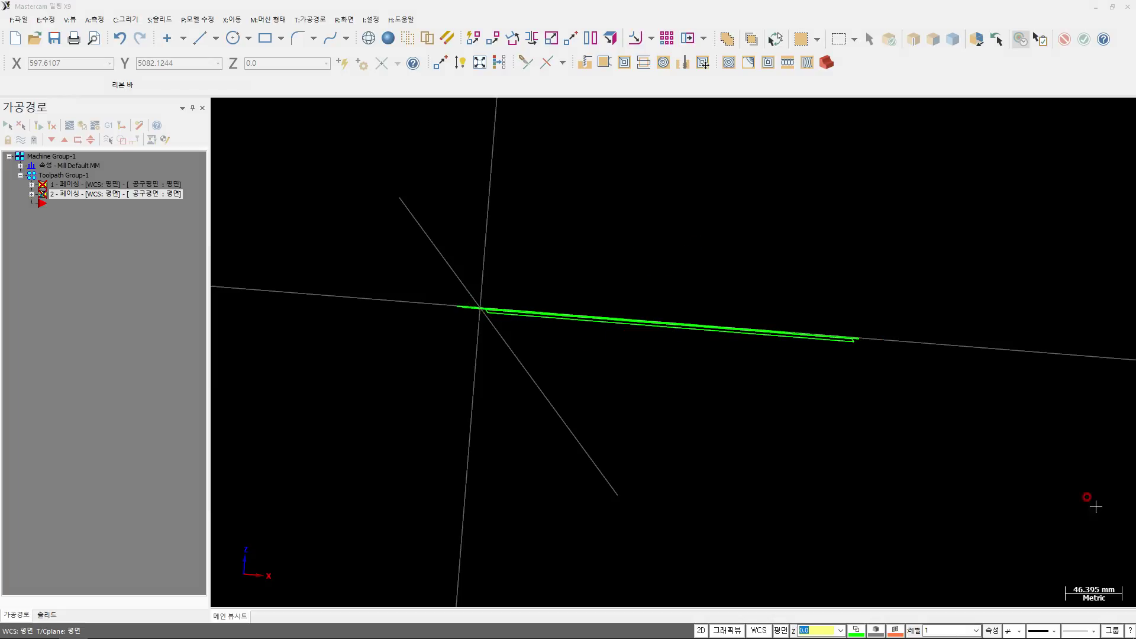
{"action": "middle_click_drag", "start_coordinate": [704, 356], "coordinate": [255, 285]}
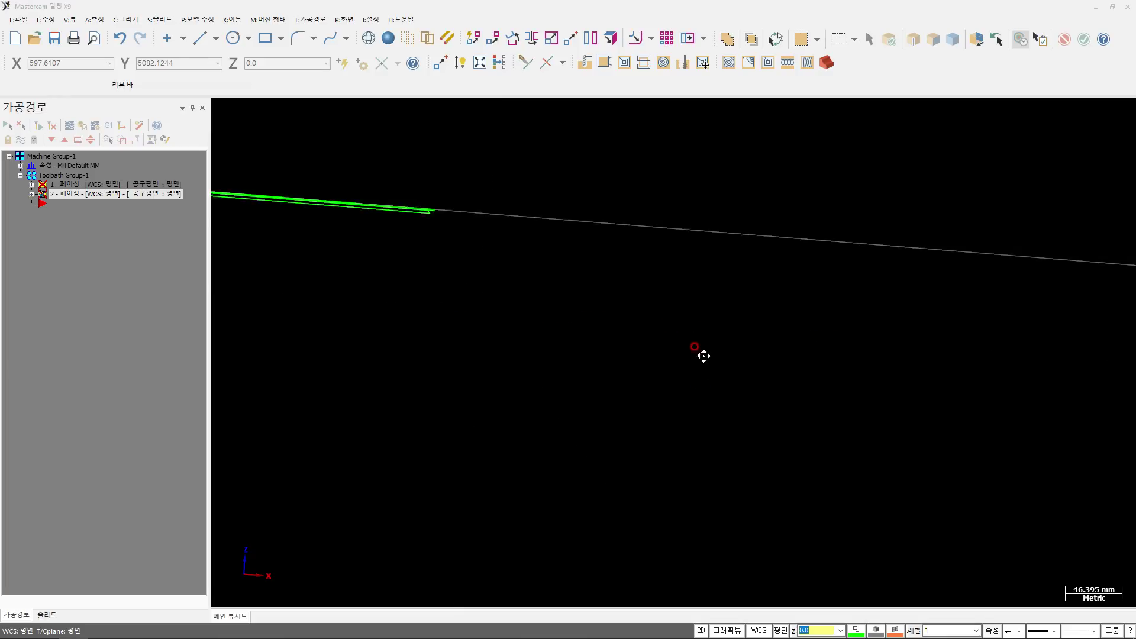
{"action": "middle_click_drag", "start_coordinate": [636, 373], "coordinate": [915, 393]}
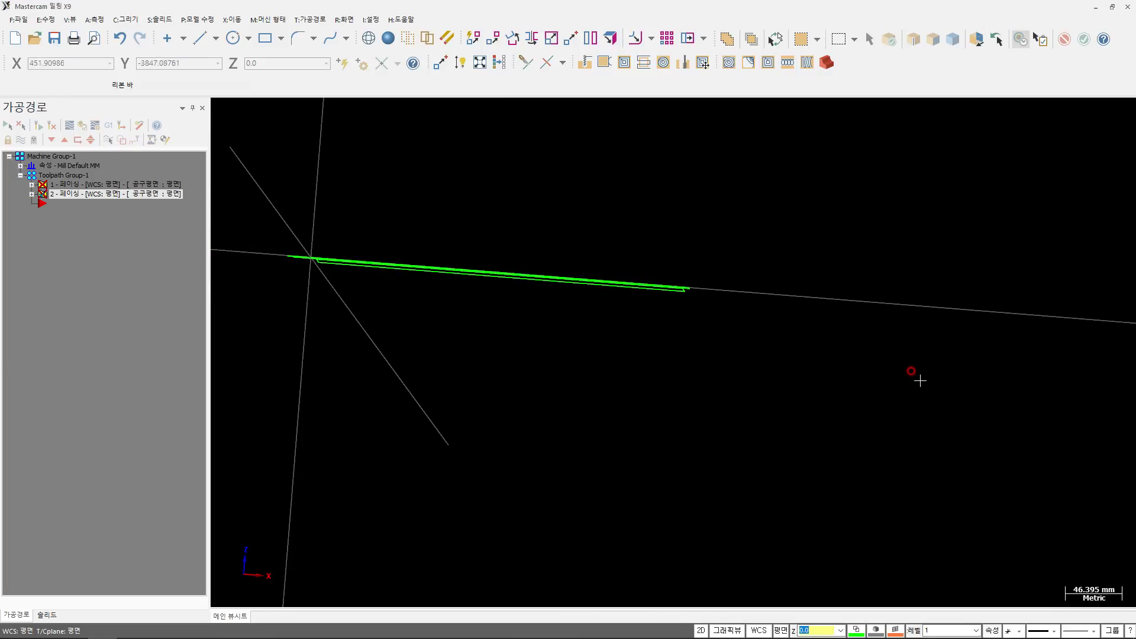
Step: Move all geometry so that the large lower rectangle's upper-left corner lies on the origin, and clear the result colors
{"action": "key", "text": "alt+1"}
{"action": "middle_click_drag", "start_coordinate": [679, 479], "coordinate": [735, 327], "text": "alt"}
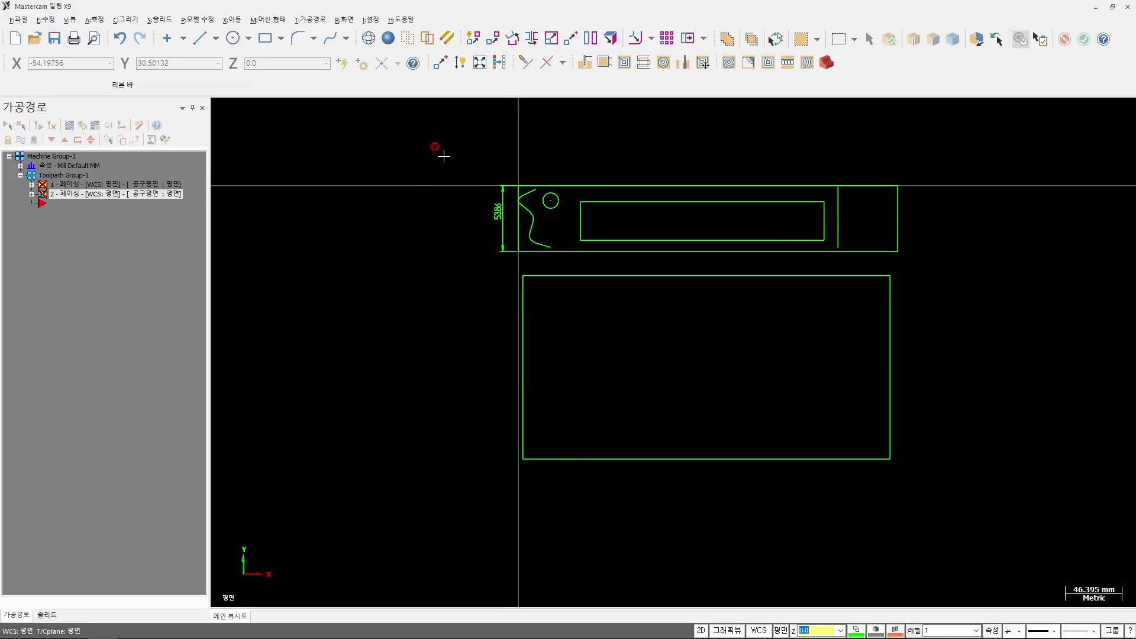
{"action": "left_click", "coordinate": [438, 61]}
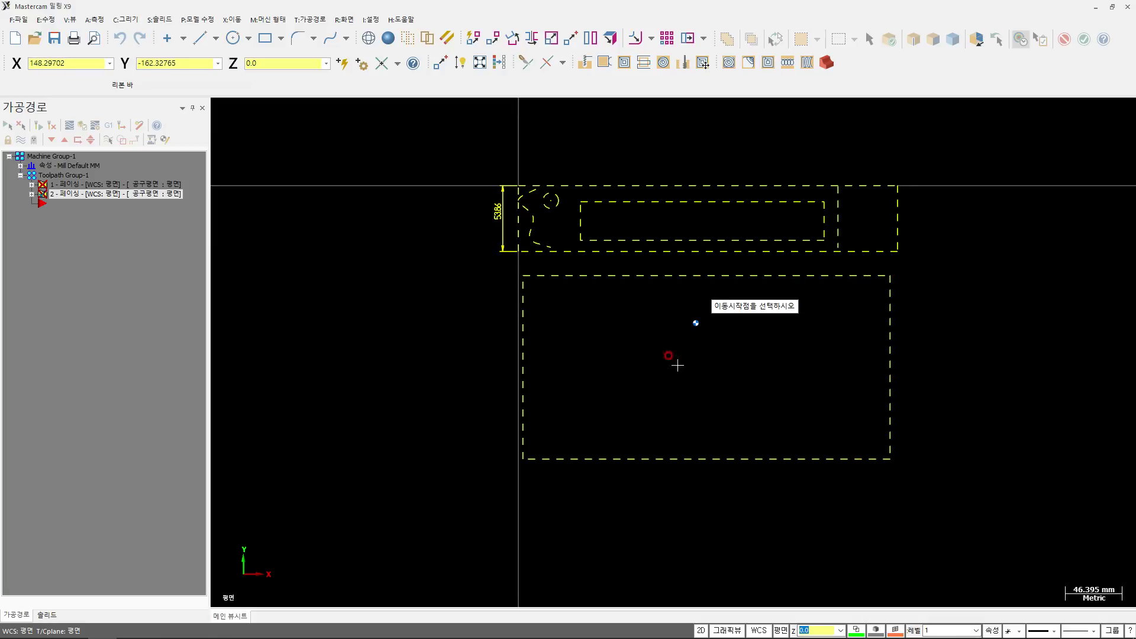
{"action": "left_click", "coordinate": [523, 276]}
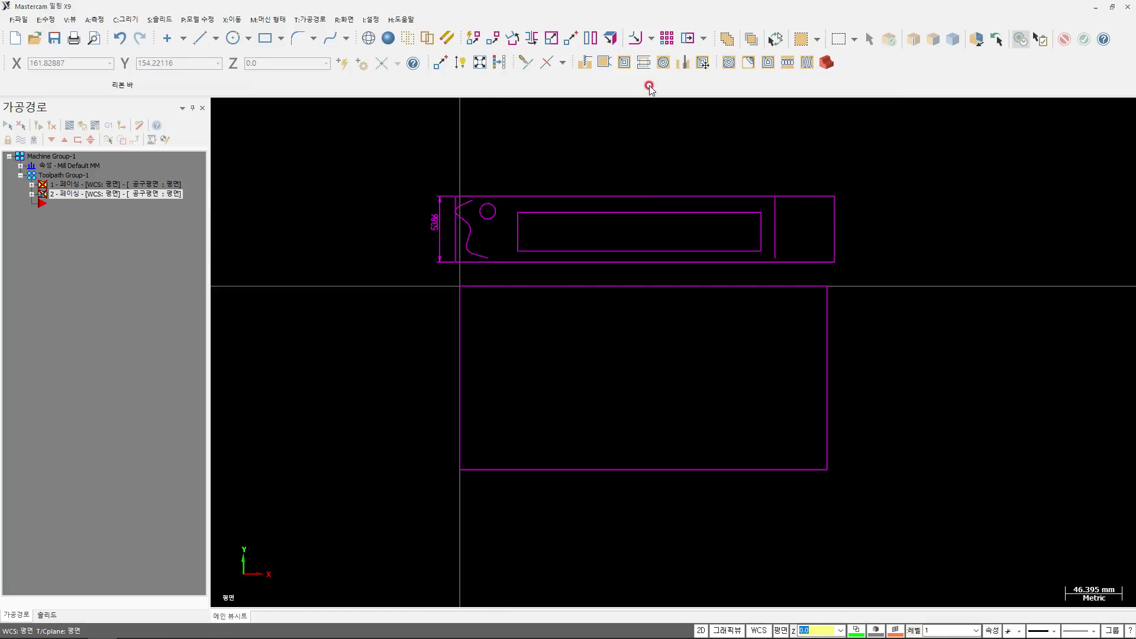
{"action": "left_click", "coordinate": [498, 62]}
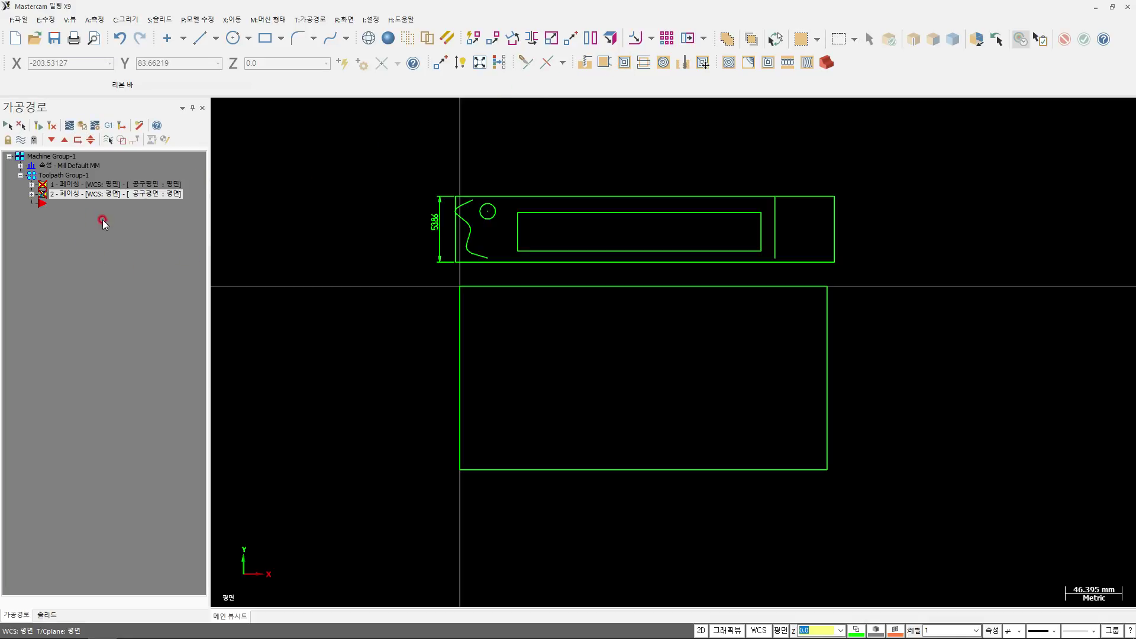
{"action": "left_click", "coordinate": [648, 64]}
{"action": "left_click", "coordinate": [480, 288]}
{"action": "left_click", "coordinate": [52, 423]}
{"action": "left_click", "coordinate": [599, 250]}
{"action": "left_click", "coordinate": [764, 274]}
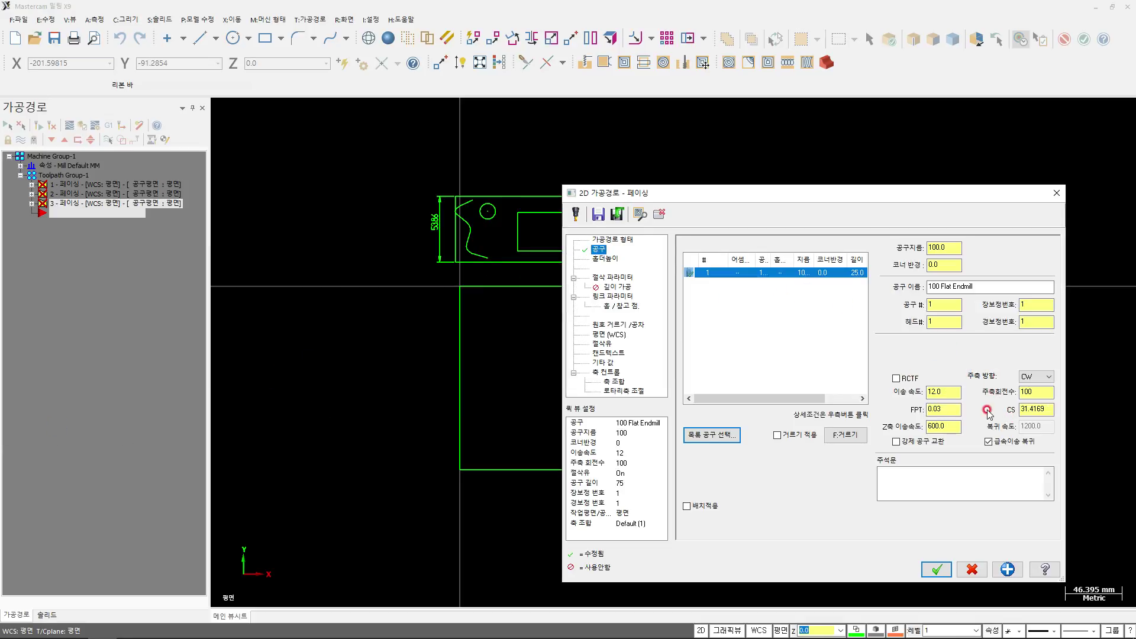
{"action": "left_click", "coordinate": [1036, 392]}
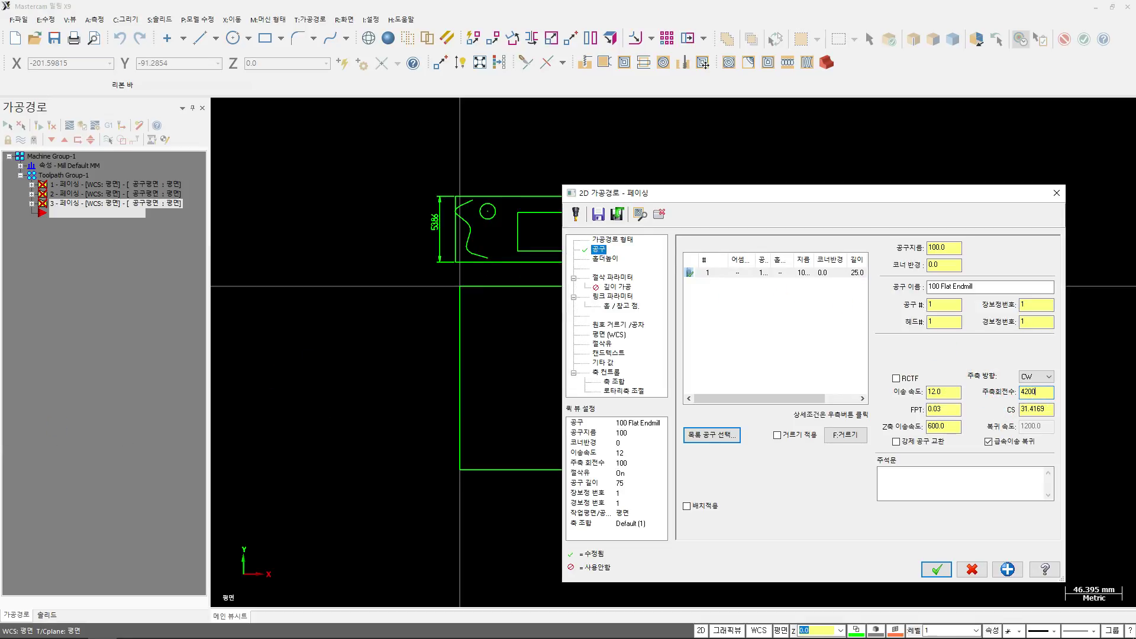
{"action": "left_click", "coordinate": [931, 393]}
{"action": "left_click", "coordinate": [1057, 193]}
{"action": "left_click", "coordinate": [600, 354]}
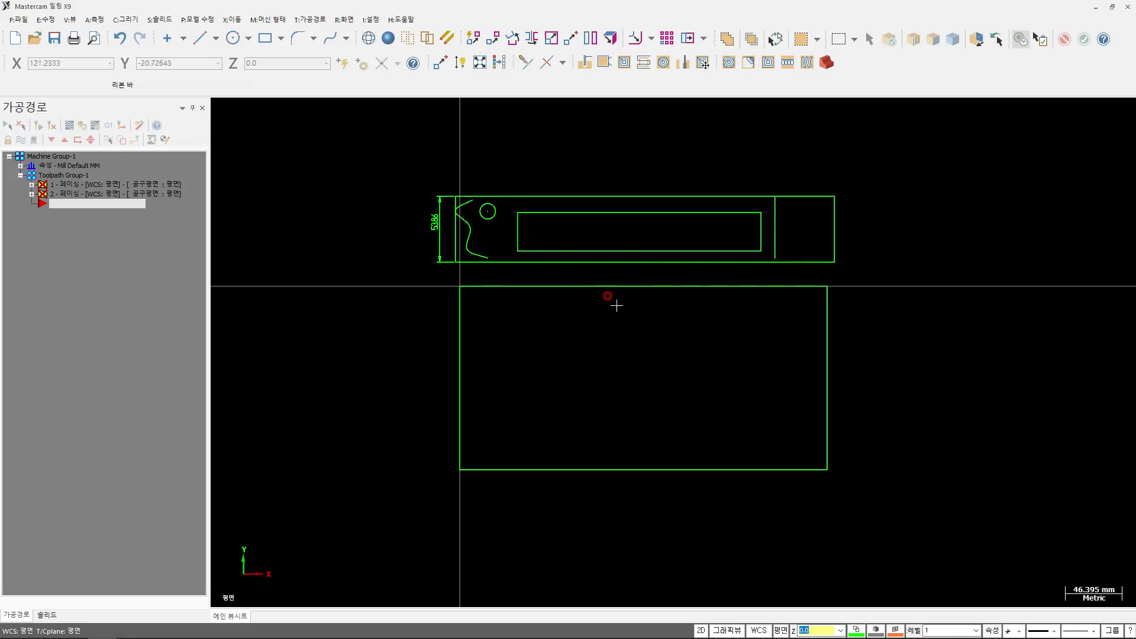
{"action": "mouse_move", "coordinate": [580, 355]}
{"action": "left_mouse_down"}
{"action": "mouse_move", "coordinate": [651, 385]}
{"action": "mouse_move", "coordinate": [678, 343]}
{"action": "mouse_move", "coordinate": [604, 352]}
{"action": "left_mouse_up"}
{"action": "mouse_move", "coordinate": [546, 314]}
{"action": "left_mouse_down"}
{"action": "mouse_move", "coordinate": [540, 323]}
{"action": "mouse_move", "coordinate": [569, 317]}
{"action": "left_mouse_up"}
{"action": "left_click_drag", "start_coordinate": [651, 324], "coordinate": [658, 326]}
{"action": "left_click_drag", "start_coordinate": [755, 327], "coordinate": [748, 337]}
{"action": "left_click_drag", "start_coordinate": [603, 419], "coordinate": [601, 422]}
{"action": "left_click", "coordinate": [603, 415]}
{"action": "left_click", "coordinate": [745, 436]}
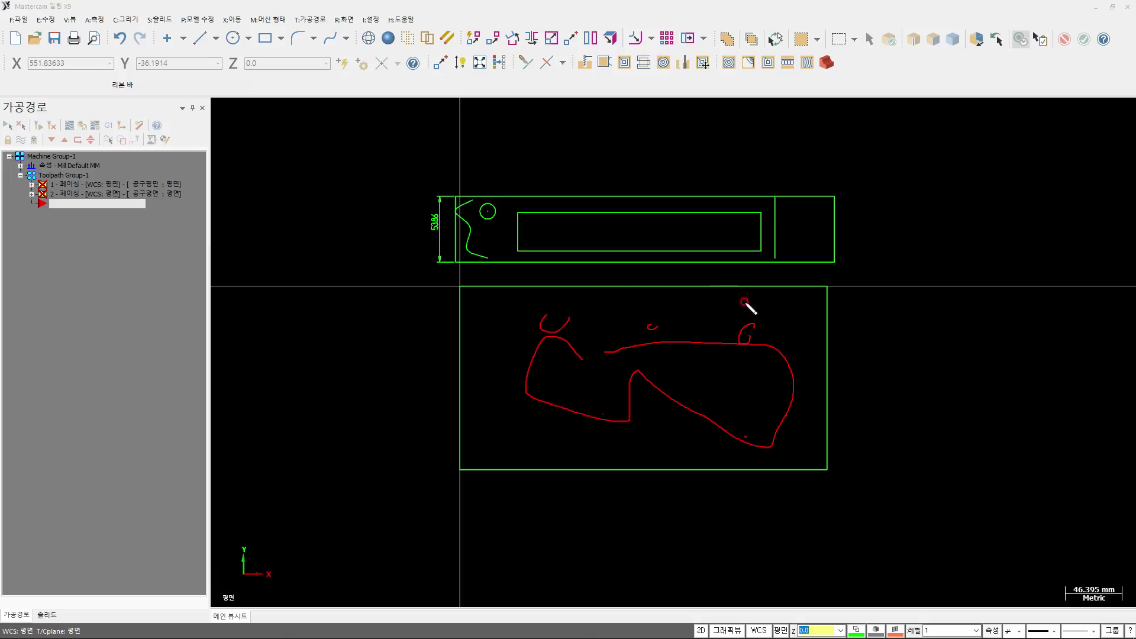
{"action": "mouse_move", "coordinate": [751, 324]}
{"action": "left_mouse_down"}
{"action": "mouse_move", "coordinate": [515, 363]}
{"action": "mouse_move", "coordinate": [715, 348]}
{"action": "left_mouse_up"}
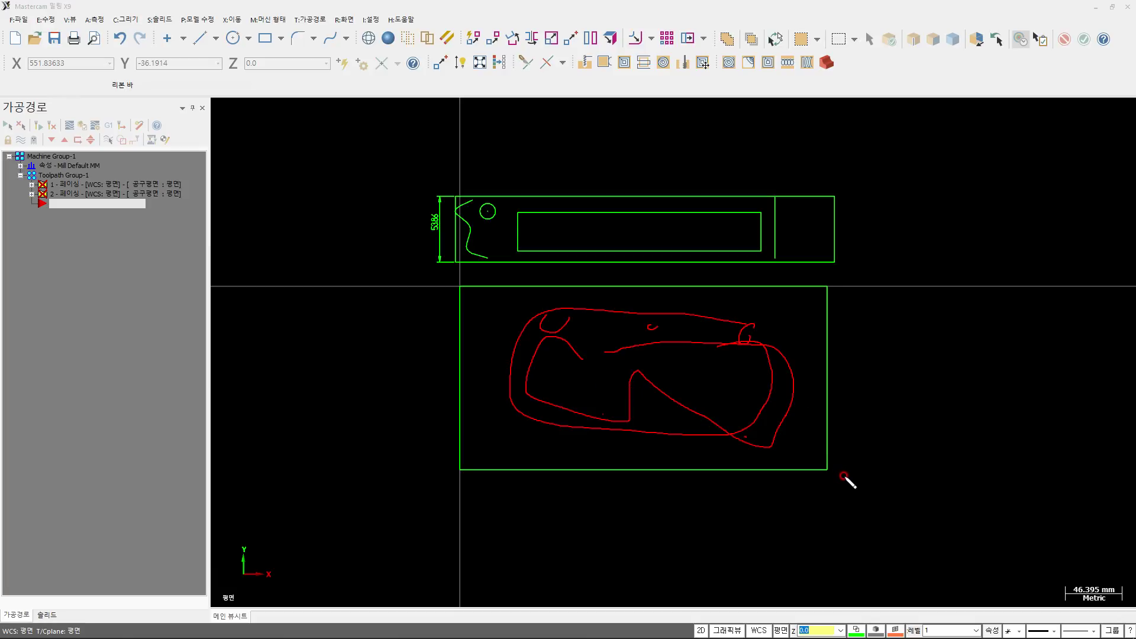
{"action": "mouse_move", "coordinate": [844, 480]}
{"action": "left_mouse_down"}
{"action": "mouse_move", "coordinate": [825, 455]}
{"action": "mouse_move", "coordinate": [806, 463]}
{"action": "mouse_move", "coordinate": [844, 477]}
{"action": "left_mouse_up"}
{"action": "mouse_move", "coordinate": [836, 279]}
{"action": "left_mouse_down"}
{"action": "mouse_move", "coordinate": [816, 300]}
{"action": "mouse_move", "coordinate": [839, 273]}
{"action": "left_mouse_up"}
{"action": "left_click_drag", "start_coordinate": [503, 473], "coordinate": [499, 498]}
{"action": "mouse_move", "coordinate": [514, 470]}
{"action": "left_mouse_down"}
{"action": "mouse_move", "coordinate": [575, 472]}
{"action": "mouse_move", "coordinate": [574, 502]}
{"action": "left_mouse_up"}
{"action": "left_click_drag", "start_coordinate": [735, 496], "coordinate": [779, 495]}
{"action": "mouse_move", "coordinate": [545, 247]}
{"action": "left_mouse_down"}
{"action": "mouse_move", "coordinate": [574, 267]}
{"action": "mouse_move", "coordinate": [582, 255]}
{"action": "left_mouse_up"}
{"action": "mouse_move", "coordinate": [728, 278]}
{"action": "left_mouse_down"}
{"action": "mouse_move", "coordinate": [738, 251]}
{"action": "mouse_move", "coordinate": [759, 296]}
{"action": "left_mouse_up"}
{"action": "mouse_move", "coordinate": [846, 302]}
{"action": "left_mouse_down"}
{"action": "mouse_move", "coordinate": [472, 421]}
{"action": "mouse_move", "coordinate": [836, 347]}
{"action": "mouse_move", "coordinate": [824, 290]}
{"action": "left_mouse_up"}
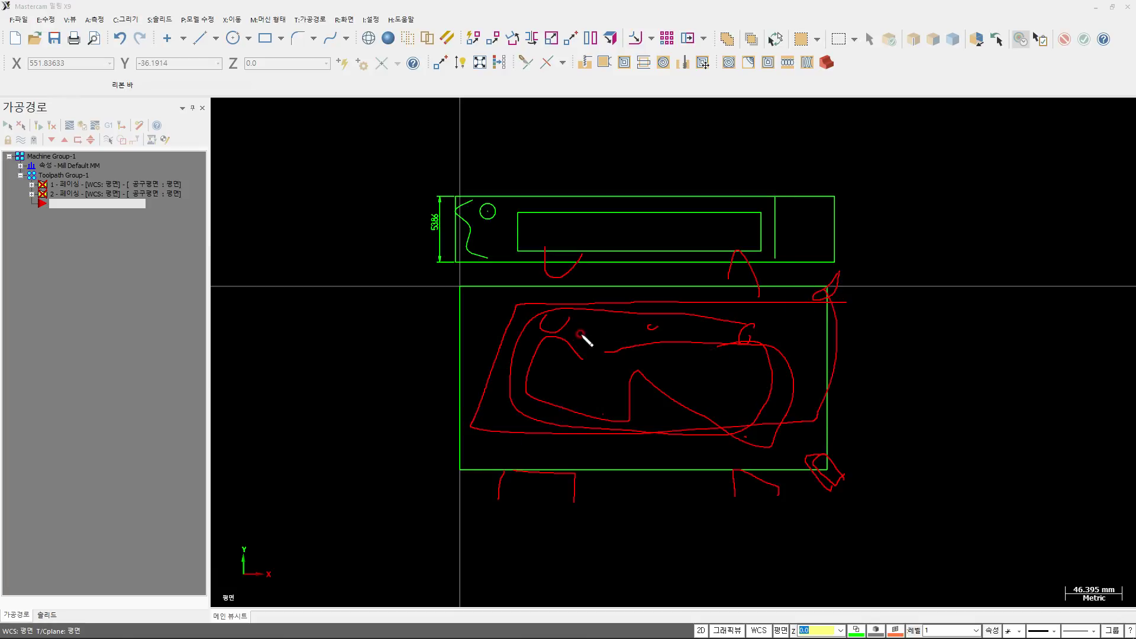
{"action": "mouse_move", "coordinate": [408, 294]}
{"action": "left_mouse_down"}
{"action": "mouse_move", "coordinate": [448, 319]}
{"action": "mouse_move", "coordinate": [434, 325]}
{"action": "left_mouse_up"}
{"action": "mouse_move", "coordinate": [875, 423]}
{"action": "left_mouse_down"}
{"action": "mouse_move", "coordinate": [839, 414]}
{"action": "mouse_move", "coordinate": [848, 430]}
{"action": "mouse_move", "coordinate": [863, 393]}
{"action": "left_mouse_up"}
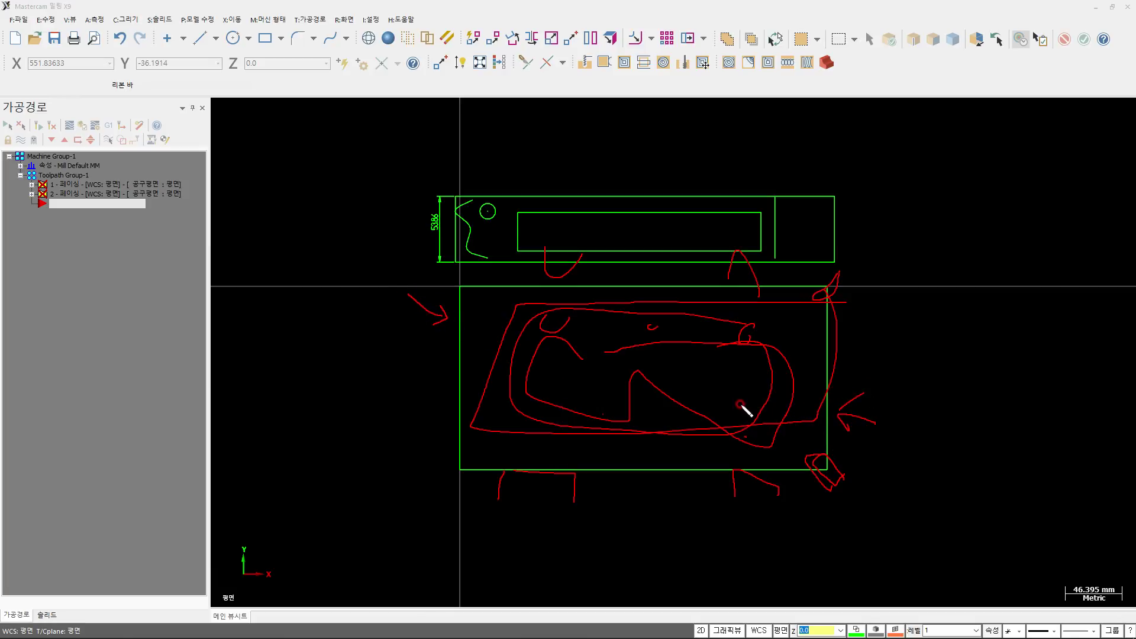
{"action": "mouse_move", "coordinate": [795, 426]}
{"action": "left_mouse_down"}
{"action": "mouse_move", "coordinate": [805, 445]}
{"action": "mouse_move", "coordinate": [796, 471]}
{"action": "mouse_move", "coordinate": [831, 423]}
{"action": "mouse_move", "coordinate": [748, 468]}
{"action": "left_mouse_up"}
{"action": "left_click_drag", "start_coordinate": [470, 408], "coordinate": [551, 462]}
{"action": "left_click_drag", "start_coordinate": [477, 336], "coordinate": [536, 292]}
{"action": "left_click_drag", "start_coordinate": [661, 292], "coordinate": [686, 293]}
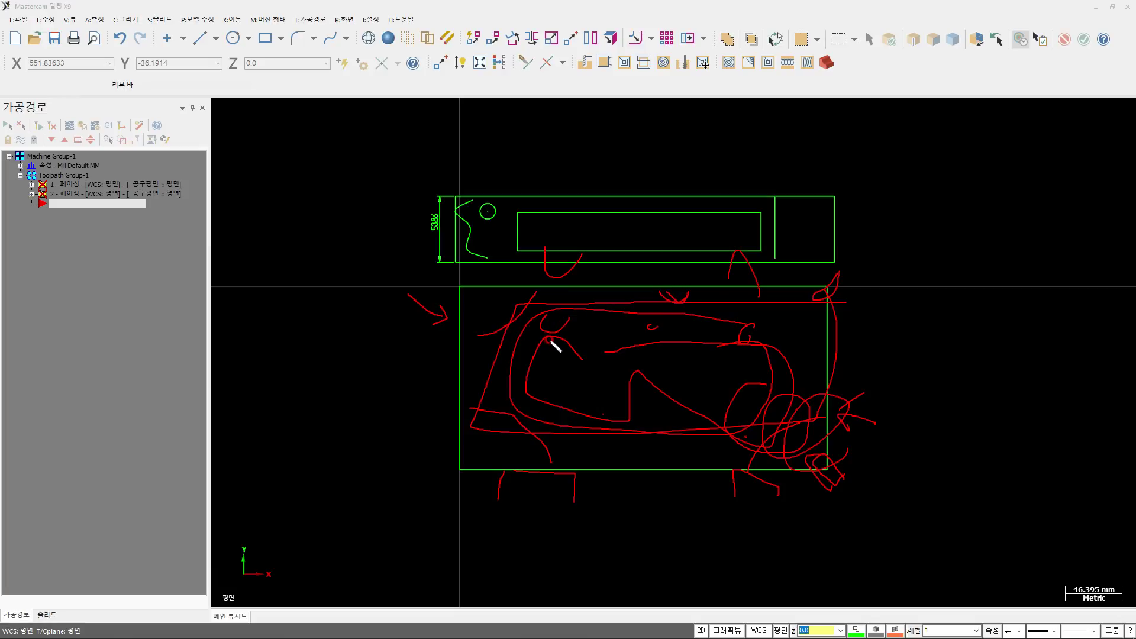
{"action": "mouse_move", "coordinate": [889, 256]}
{"action": "left_mouse_down"}
{"action": "mouse_move", "coordinate": [915, 231]}
{"action": "mouse_move", "coordinate": [811, 302]}
{"action": "left_mouse_up"}
{"action": "left_click_drag", "start_coordinate": [494, 297], "coordinate": [505, 295]}
{"action": "left_click_drag", "start_coordinate": [465, 424], "coordinate": [468, 444]}
{"action": "mouse_move", "coordinate": [896, 322]}
{"action": "left_mouse_down"}
{"action": "mouse_move", "coordinate": [888, 337]}
{"action": "mouse_move", "coordinate": [922, 342]}
{"action": "mouse_move", "coordinate": [940, 328]}
{"action": "left_mouse_up"}
{"action": "mouse_move", "coordinate": [987, 324]}
{"action": "left_mouse_down"}
{"action": "mouse_move", "coordinate": [970, 358]}
{"action": "mouse_move", "coordinate": [974, 321]}
{"action": "mouse_move", "coordinate": [974, 357]}
{"action": "mouse_move", "coordinate": [957, 319]}
{"action": "mouse_move", "coordinate": [964, 337]}
{"action": "mouse_move", "coordinate": [946, 363]}
{"action": "left_mouse_up"}
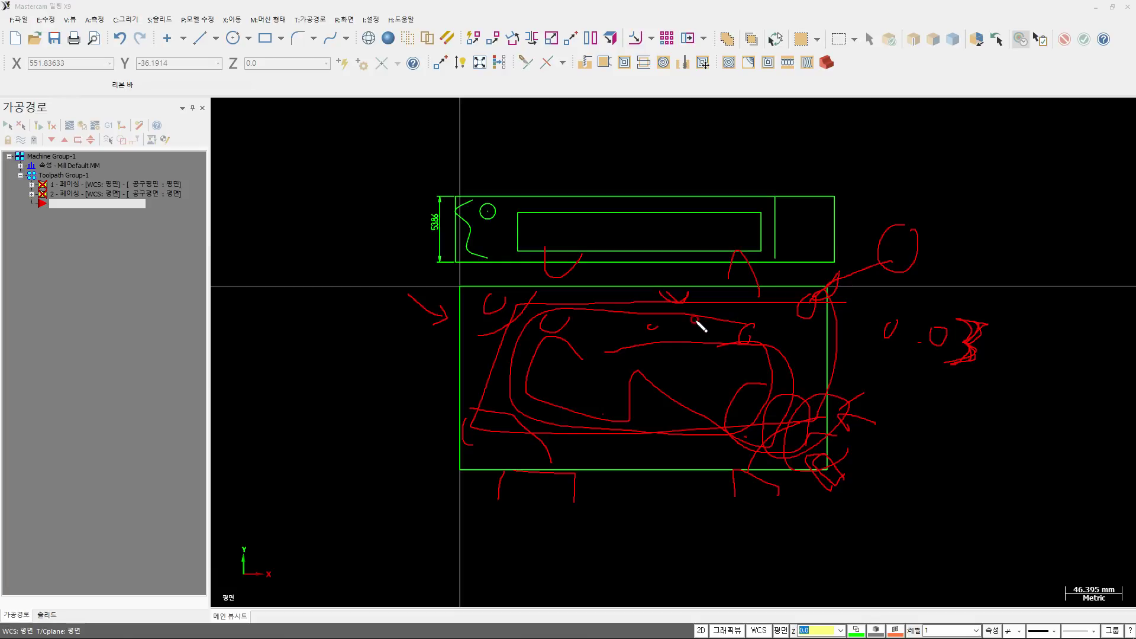
{"action": "left_click_drag", "start_coordinate": [498, 303], "coordinate": [522, 322]}
{"action": "left_click_drag", "start_coordinate": [629, 301], "coordinate": [634, 304]}
{"action": "left_click_drag", "start_coordinate": [779, 307], "coordinate": [791, 320]}
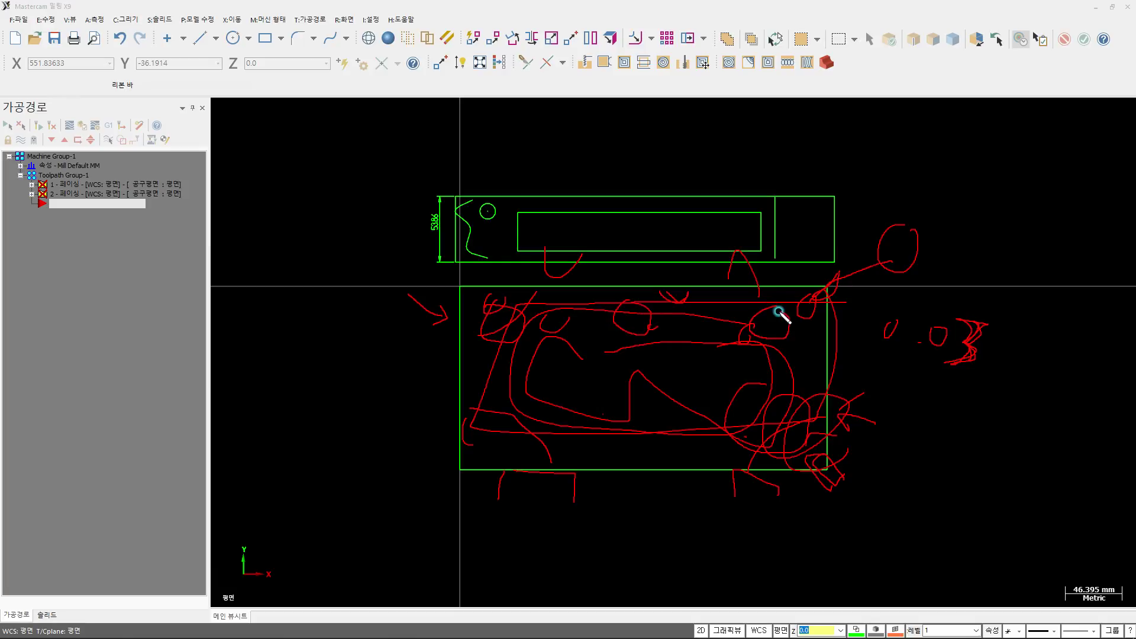
{"action": "left_click_drag", "start_coordinate": [784, 418], "coordinate": [786, 426]}
{"action": "left_click_drag", "start_coordinate": [681, 437], "coordinate": [639, 456]}
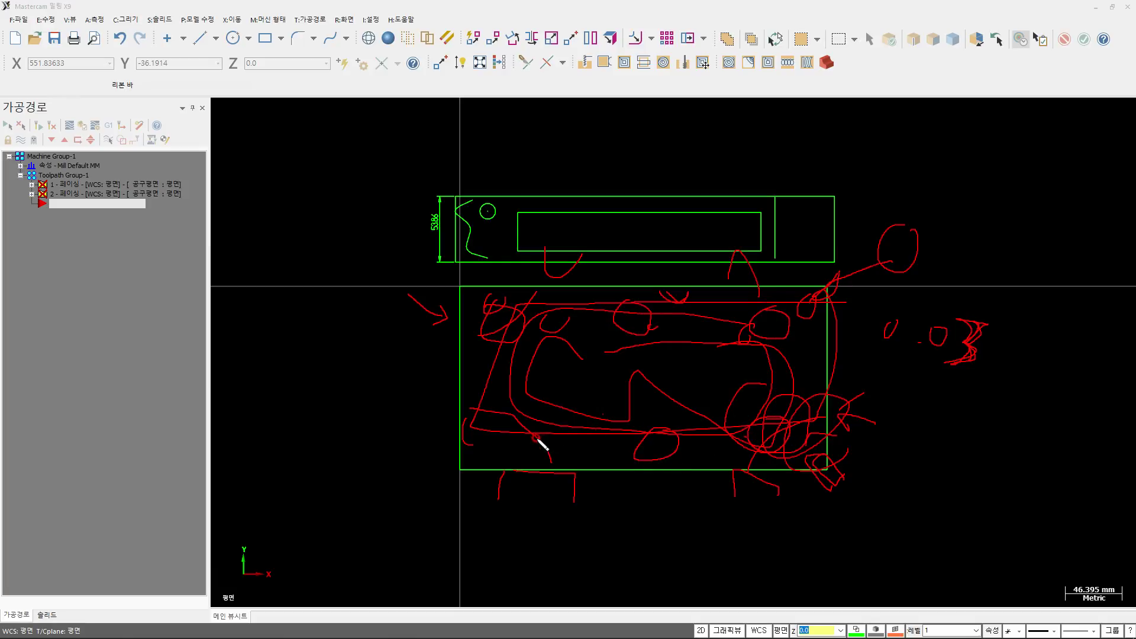
{"action": "left_click_drag", "start_coordinate": [512, 447], "coordinate": [532, 421]}
{"action": "mouse_move", "coordinate": [500, 298]}
{"action": "left_mouse_down"}
{"action": "mouse_move", "coordinate": [812, 294]}
{"action": "mouse_move", "coordinate": [492, 456]}
{"action": "mouse_move", "coordinate": [501, 459]}
{"action": "left_mouse_up"}
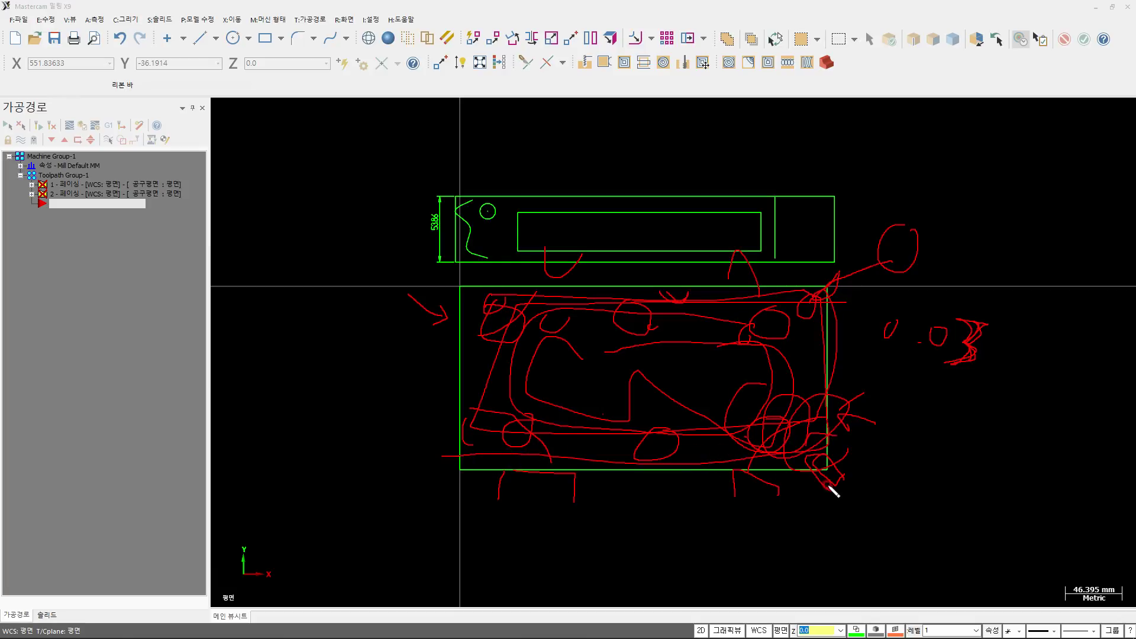
{"action": "mouse_move", "coordinate": [382, 177]}
{"action": "left_mouse_down"}
{"action": "mouse_move", "coordinate": [386, 456]}
{"action": "mouse_move", "coordinate": [971, 432]}
{"action": "mouse_move", "coordinate": [391, 516]}
{"action": "mouse_move", "coordinate": [394, 372]}
{"action": "left_mouse_up"}
{"action": "mouse_move", "coordinate": [838, 490]}
{"action": "left_mouse_down"}
{"action": "mouse_move", "coordinate": [817, 451]}
{"action": "mouse_move", "coordinate": [837, 496]}
{"action": "left_mouse_up"}
{"action": "left_click_drag", "start_coordinate": [459, 459], "coordinate": [474, 472]}
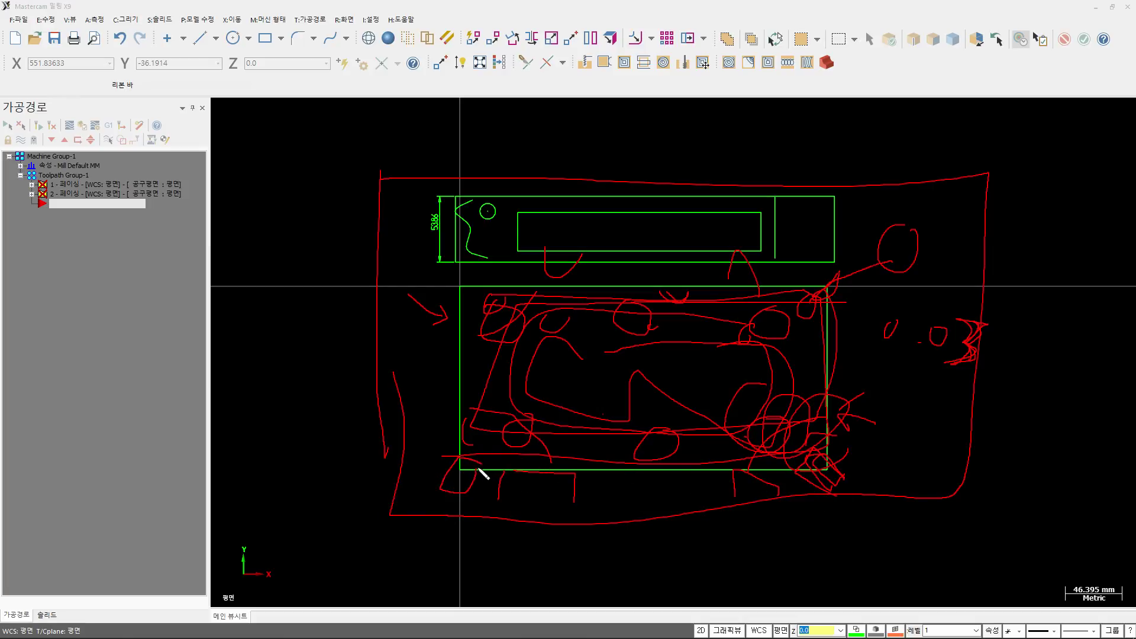
{"action": "left_click_drag", "start_coordinate": [444, 294], "coordinate": [478, 283]}
{"action": "left_click_drag", "start_coordinate": [619, 283], "coordinate": [659, 278]}
{"action": "left_click_drag", "start_coordinate": [772, 484], "coordinate": [777, 495]}
{"action": "mouse_move", "coordinate": [697, 503]}
{"action": "left_mouse_down"}
{"action": "mouse_move", "coordinate": [735, 481]}
{"action": "mouse_move", "coordinate": [725, 506]}
{"action": "left_mouse_up"}
{"action": "left_click_drag", "start_coordinate": [540, 479], "coordinate": [543, 489]}
{"action": "key", "text": "ctrl+shift+7"}
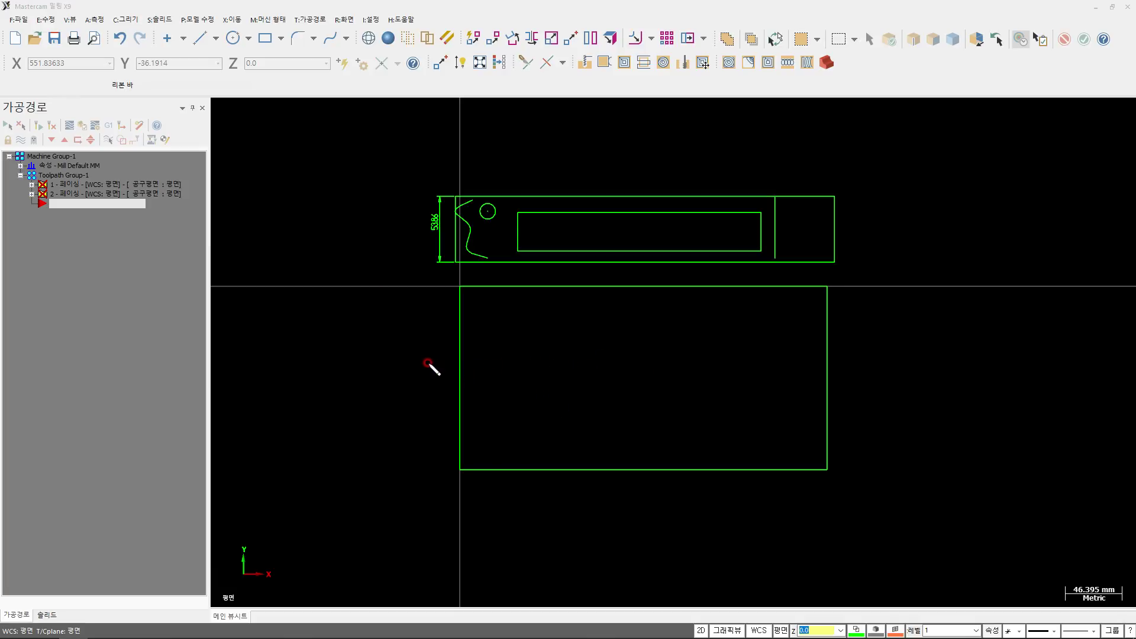
{"action": "left_click_drag", "start_coordinate": [496, 305], "coordinate": [495, 304]}
{"action": "left_click_drag", "start_coordinate": [630, 309], "coordinate": [644, 309]}
{"action": "left_click_drag", "start_coordinate": [775, 308], "coordinate": [763, 315]}
{"action": "left_click_drag", "start_coordinate": [494, 375], "coordinate": [514, 381]}
{"action": "mouse_move", "coordinate": [626, 389]}
{"action": "left_mouse_down"}
{"action": "mouse_move", "coordinate": [672, 380]}
{"action": "mouse_move", "coordinate": [610, 406]}
{"action": "left_mouse_up"}
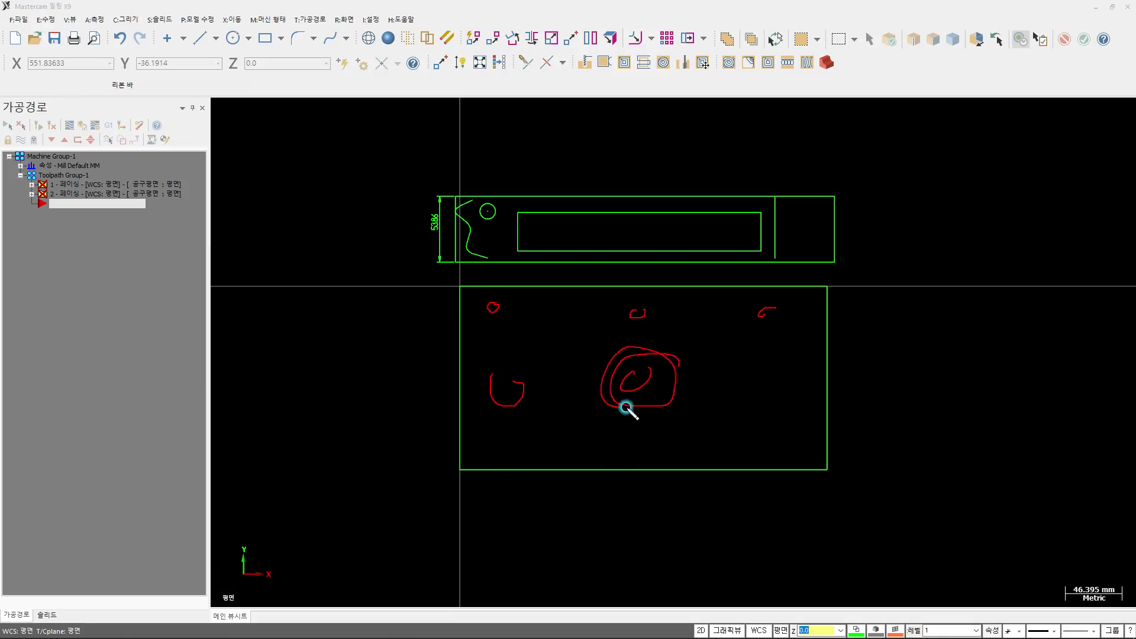
{"action": "mouse_move", "coordinate": [483, 441]}
{"action": "left_mouse_down"}
{"action": "mouse_move", "coordinate": [589, 495]}
{"action": "mouse_move", "coordinate": [822, 455]}
{"action": "left_mouse_up"}
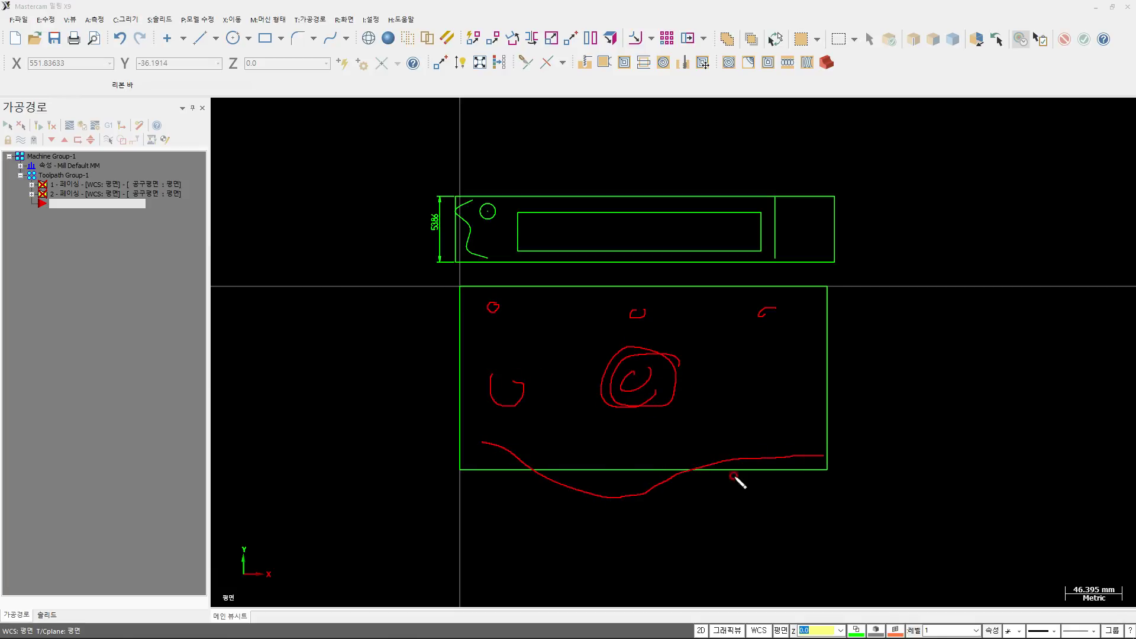
{"action": "mouse_move", "coordinate": [630, 494]}
{"action": "left_mouse_down"}
{"action": "mouse_move", "coordinate": [629, 477]}
{"action": "mouse_move", "coordinate": [621, 489]}
{"action": "mouse_move", "coordinate": [644, 493]}
{"action": "mouse_move", "coordinate": [632, 504]}
{"action": "mouse_move", "coordinate": [611, 480]}
{"action": "mouse_move", "coordinate": [646, 500]}
{"action": "left_mouse_up"}
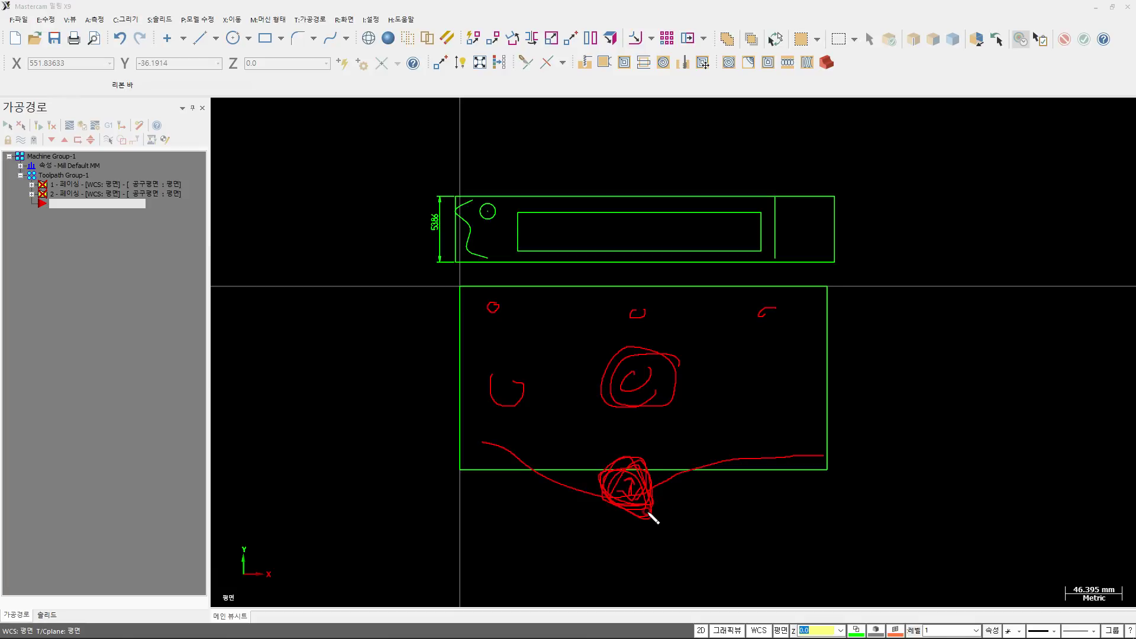
{"action": "mouse_move", "coordinate": [428, 376]}
{"action": "left_mouse_down"}
{"action": "mouse_move", "coordinate": [680, 160]}
{"action": "mouse_move", "coordinate": [769, 527]}
{"action": "mouse_move", "coordinate": [445, 325]}
{"action": "left_mouse_up"}
{"action": "mouse_move", "coordinate": [419, 154]}
{"action": "left_mouse_down"}
{"action": "mouse_move", "coordinate": [363, 152]}
{"action": "mouse_move", "coordinate": [382, 172]}
{"action": "left_mouse_up"}
{"action": "left_click_drag", "start_coordinate": [426, 362], "coordinate": [424, 508]}
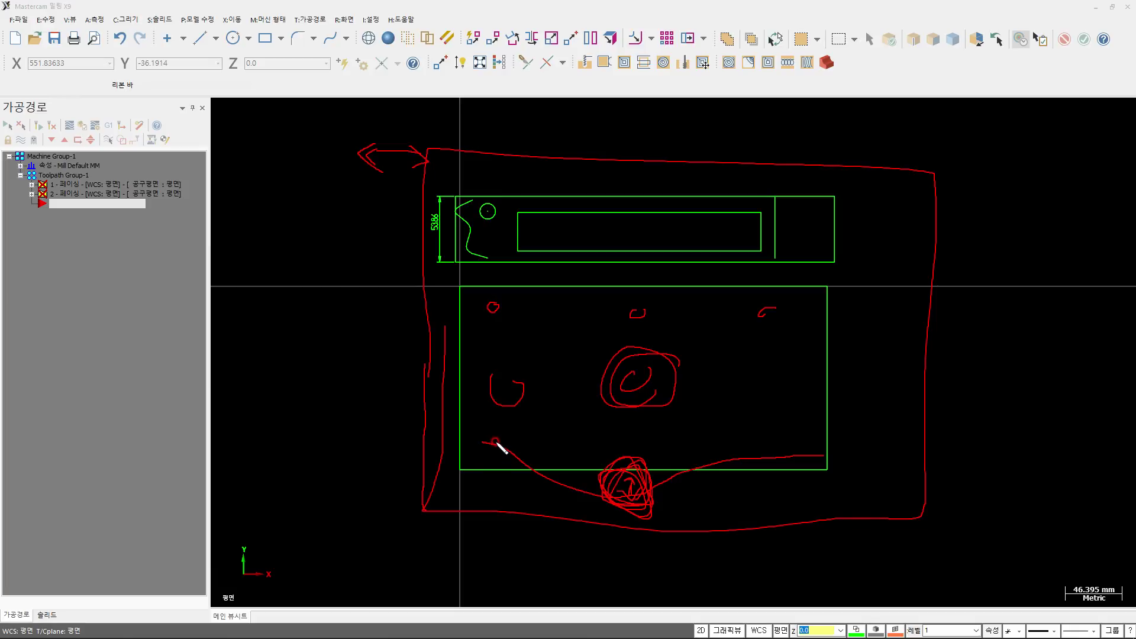
{"action": "left_click_drag", "start_coordinate": [948, 523], "coordinate": [921, 543]}
{"action": "left_click_drag", "start_coordinate": [443, 495], "coordinate": [424, 510]}
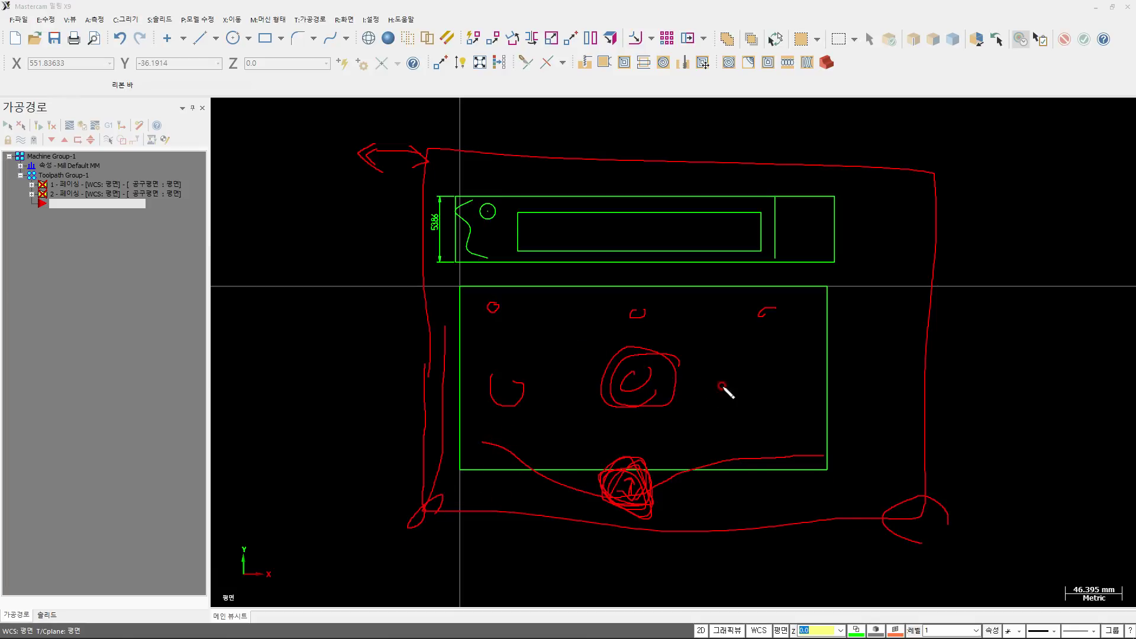
{"action": "key", "text": "Escape"}
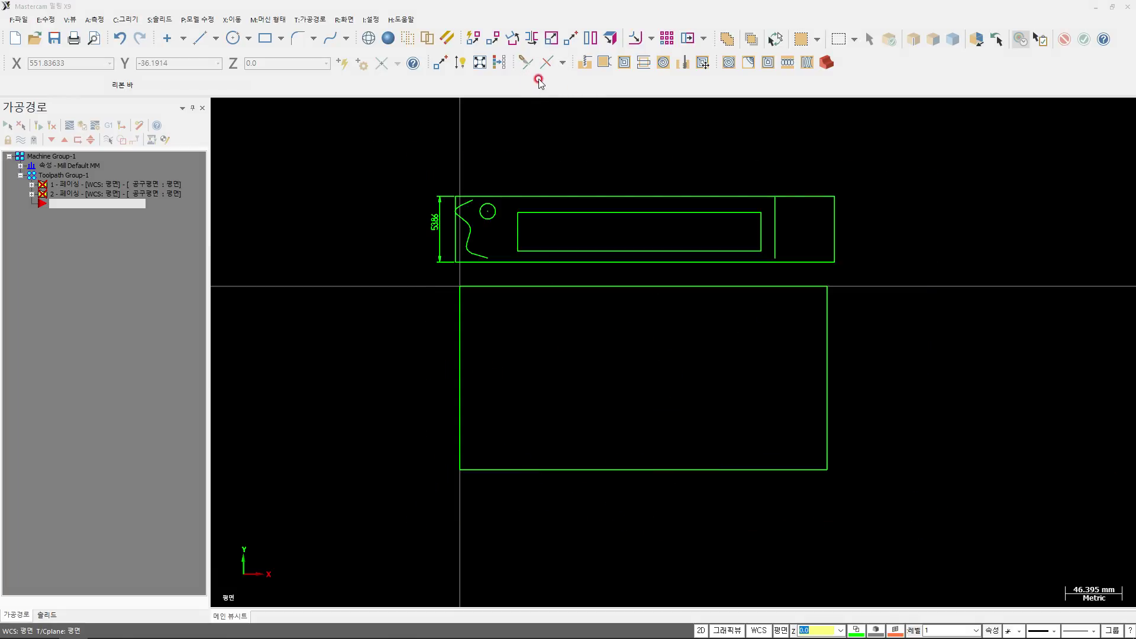
Step: Measure the left edge of the large lower rectangle with a smart dimension, without placing it
{"action": "left_click", "coordinate": [459, 62]}
{"action": "left_click", "coordinate": [451, 373]}
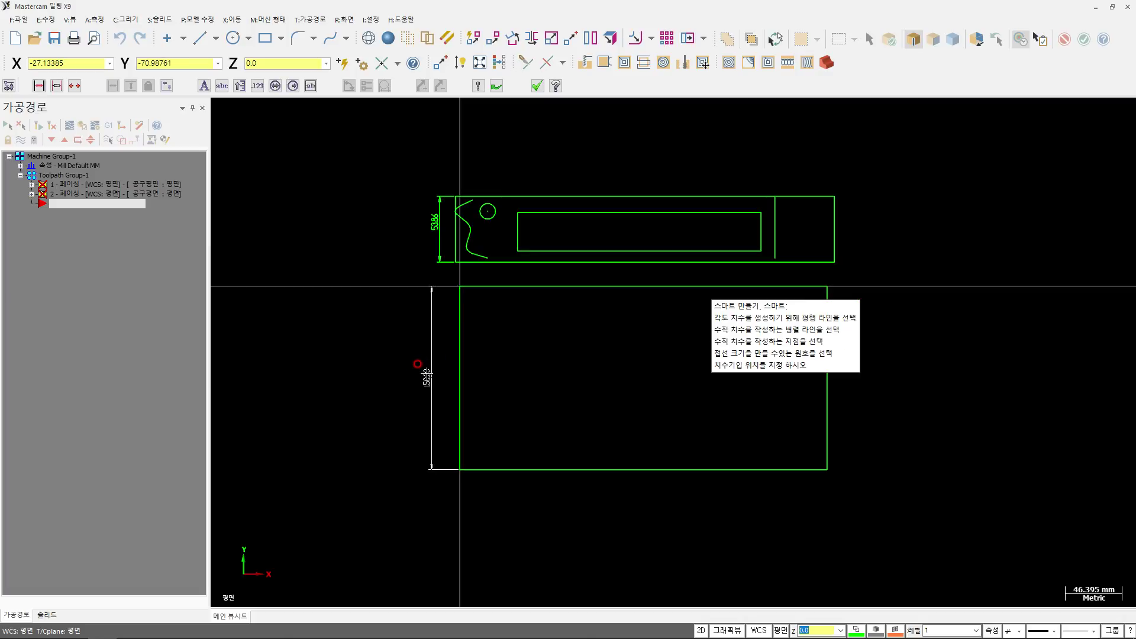
{"action": "key", "text": "Escape"}
{"action": "key", "text": "Escape"}
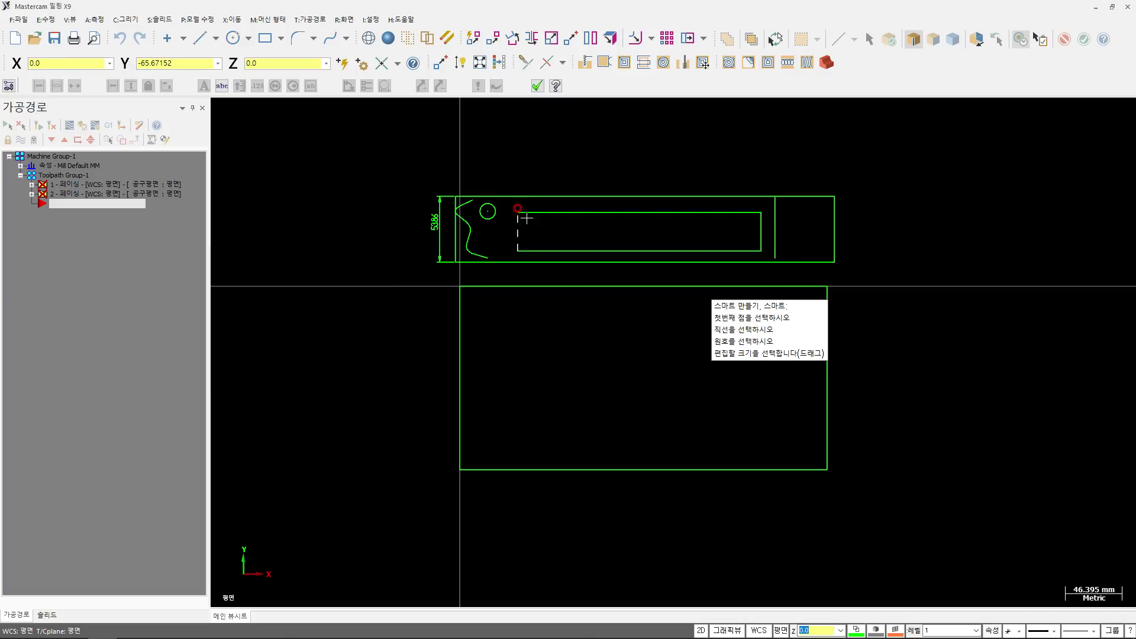
Step: Start a facing toolpath with the large lower rectangle as its chain
{"action": "left_click", "coordinate": [643, 62]}
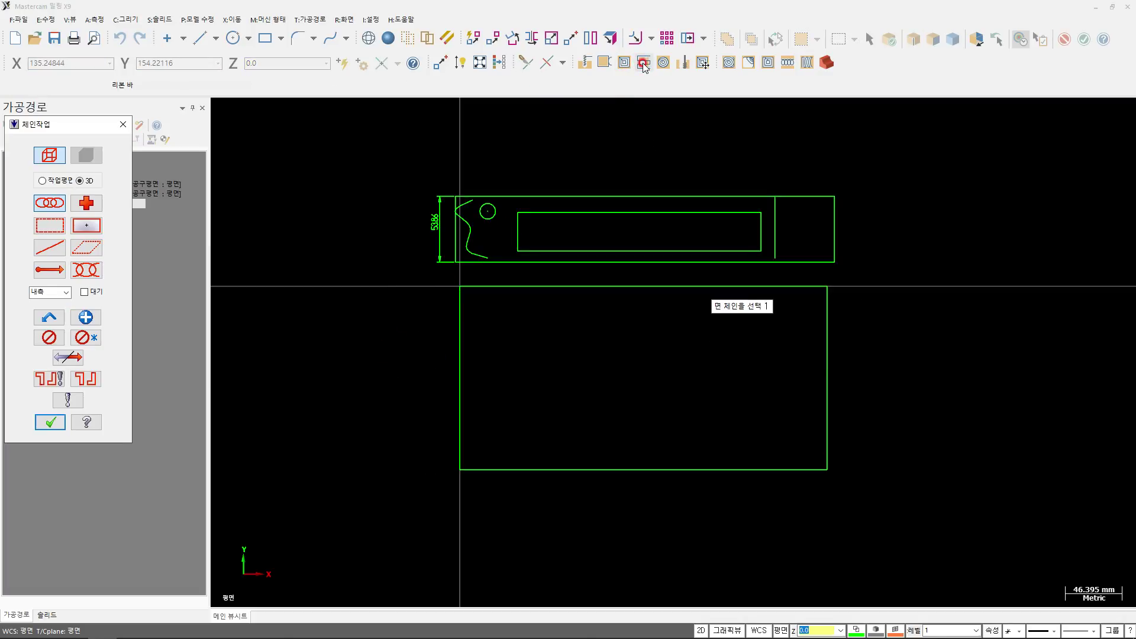
{"action": "left_click", "coordinate": [467, 287]}
{"action": "left_click", "coordinate": [50, 422]}
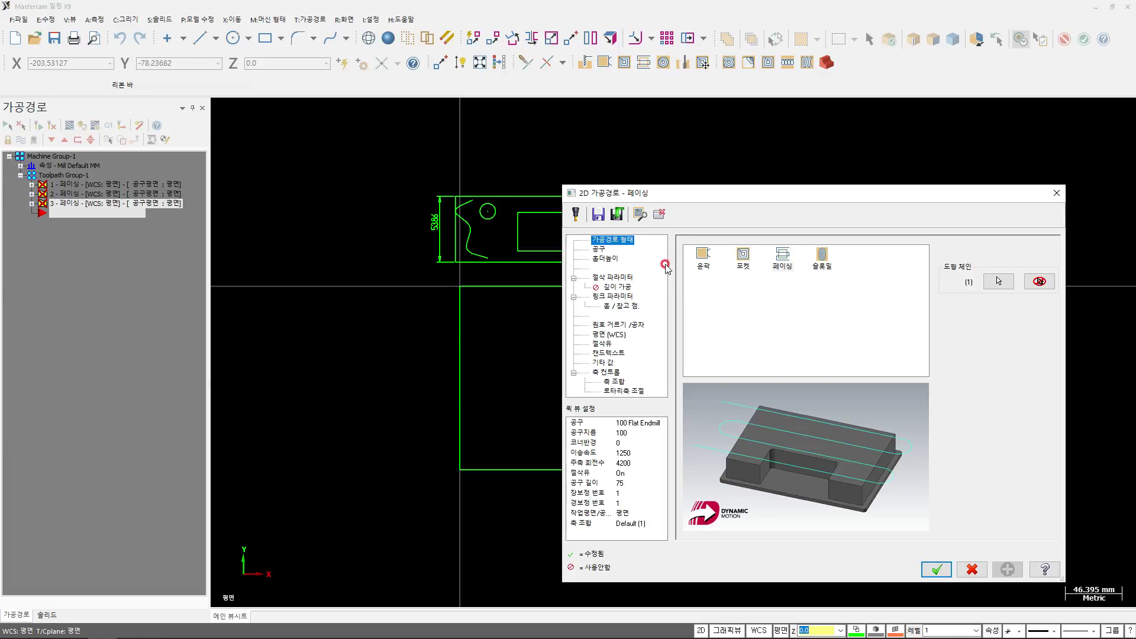
Step: Assign the 100 Flat Endmill to the facing toolpath with a spindle speed of 4200 and a feed rate of 1500
{"action": "left_click", "coordinate": [604, 251]}
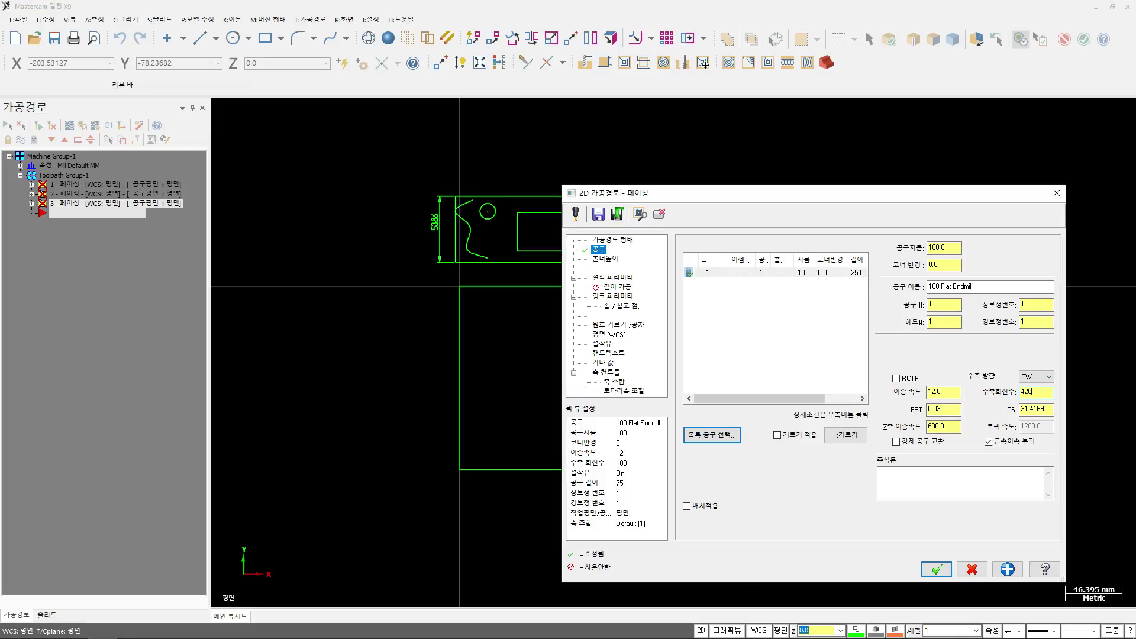
{"action": "left_click_drag", "start_coordinate": [953, 392], "coordinate": [905, 427]}
{"action": "type", "text": "1500"}
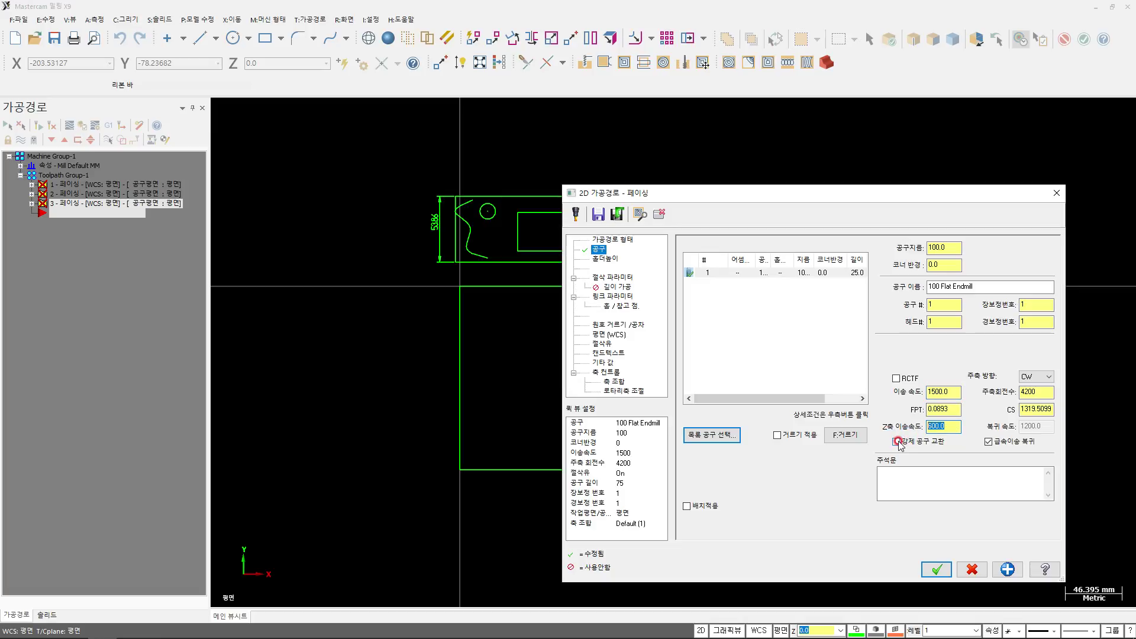
Step: Set the facing style to one-way cutting (한방향절삭), generate the toolpath and backplot it over the large rectangle
{"action": "left_click", "coordinate": [630, 277]}
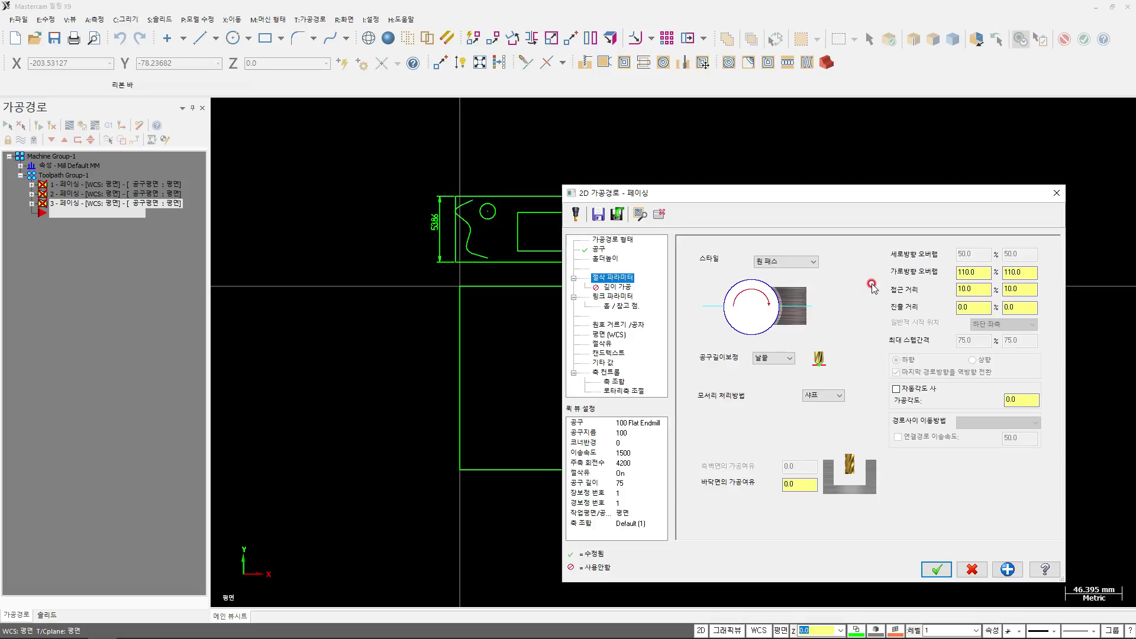
{"action": "left_click", "coordinate": [812, 261]}
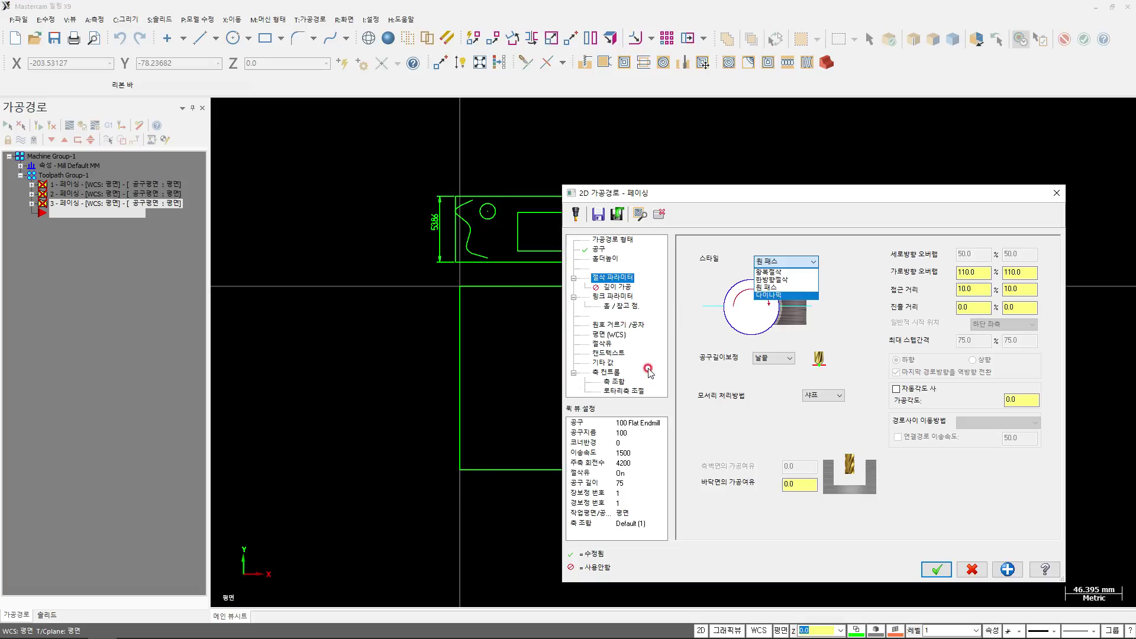
{"action": "left_click", "coordinate": [792, 280]}
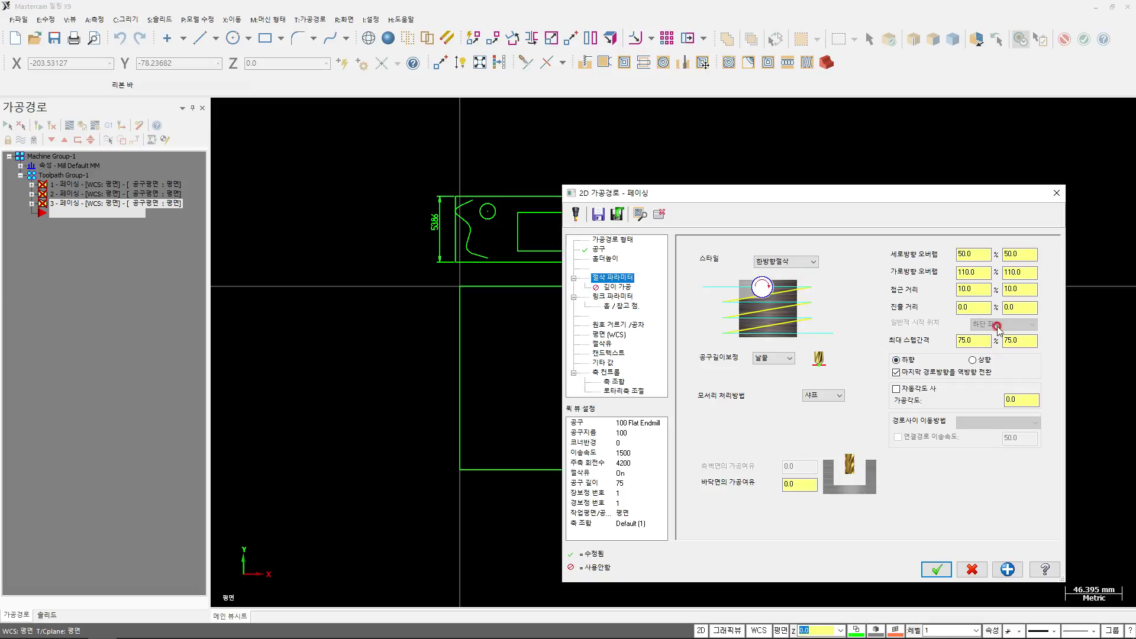
{"action": "left_click", "coordinate": [937, 569]}
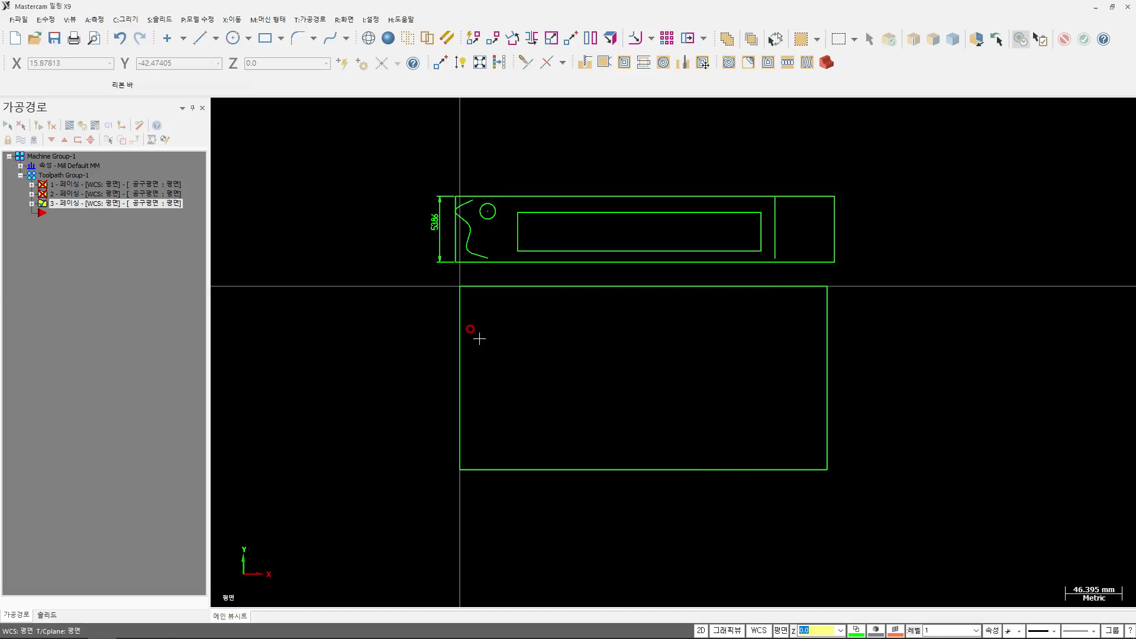
{"action": "left_click", "coordinate": [97, 128]}
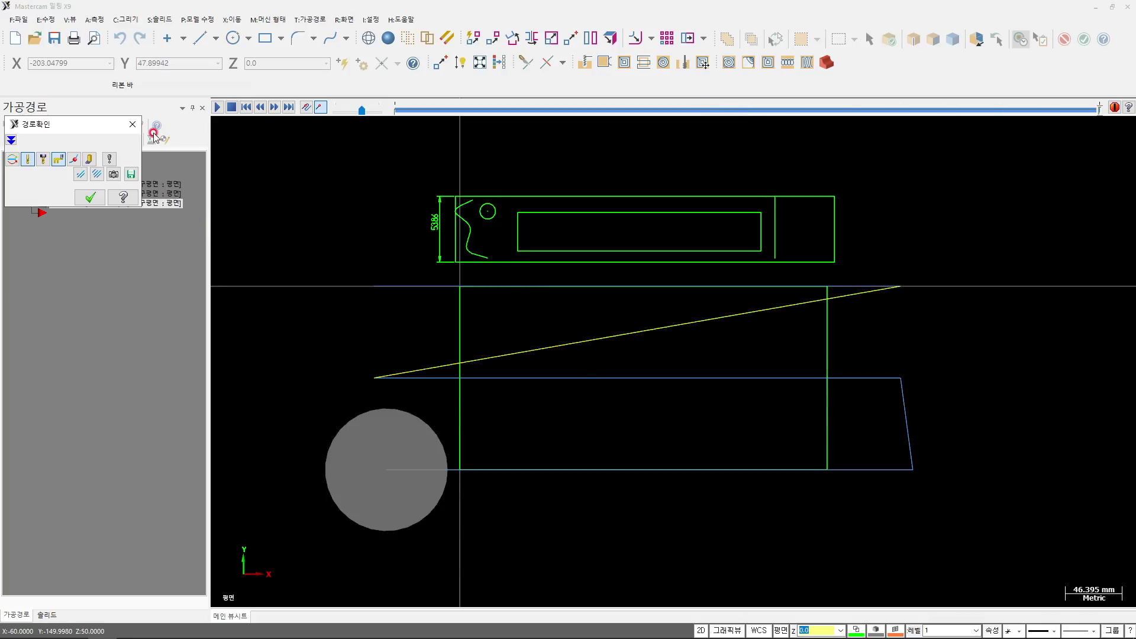
{"action": "left_click", "coordinate": [133, 124]}
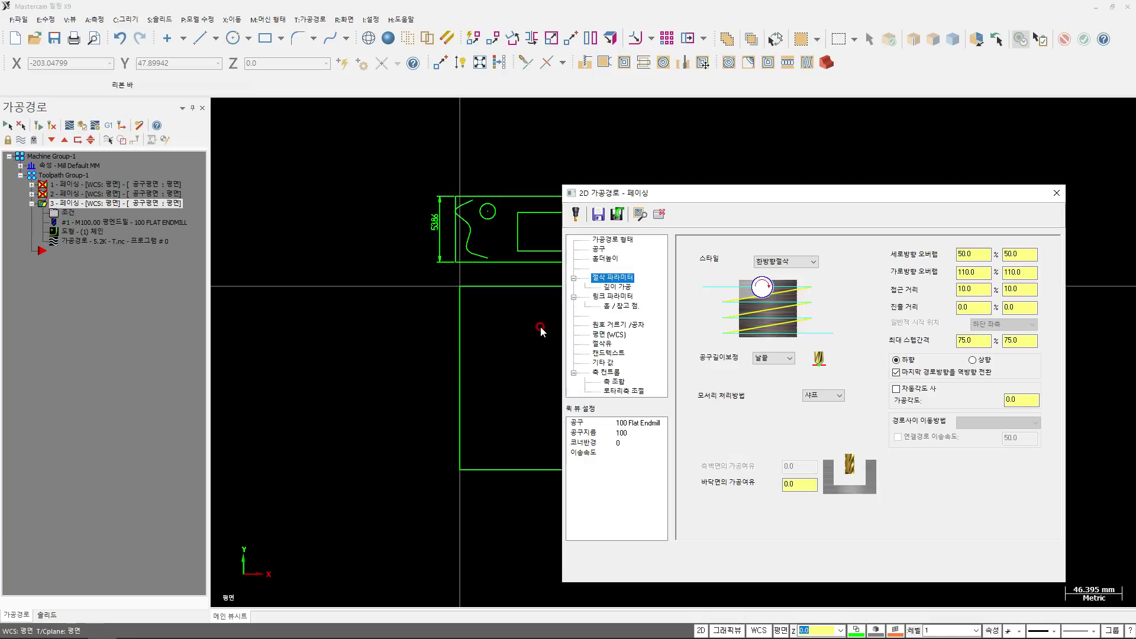
Step: Turn off reversing the direction of the last pass, regenerate the facing toolpath and backplot it
{"action": "left_click", "coordinate": [896, 372]}
{"action": "left_click", "coordinate": [937, 569]}
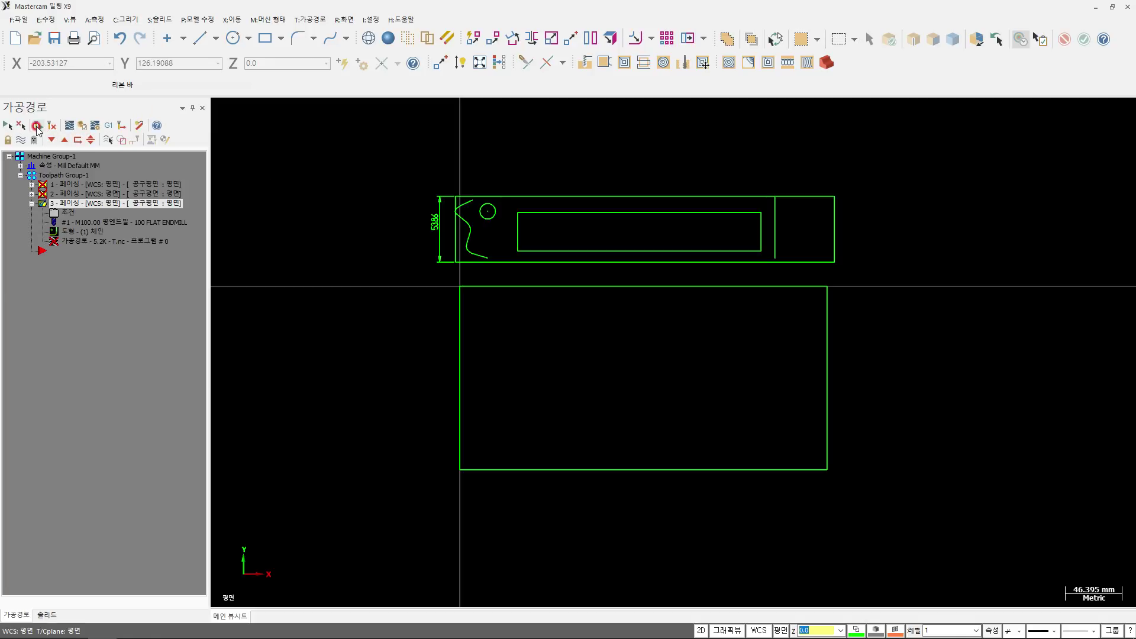
{"action": "left_click", "coordinate": [69, 125]}
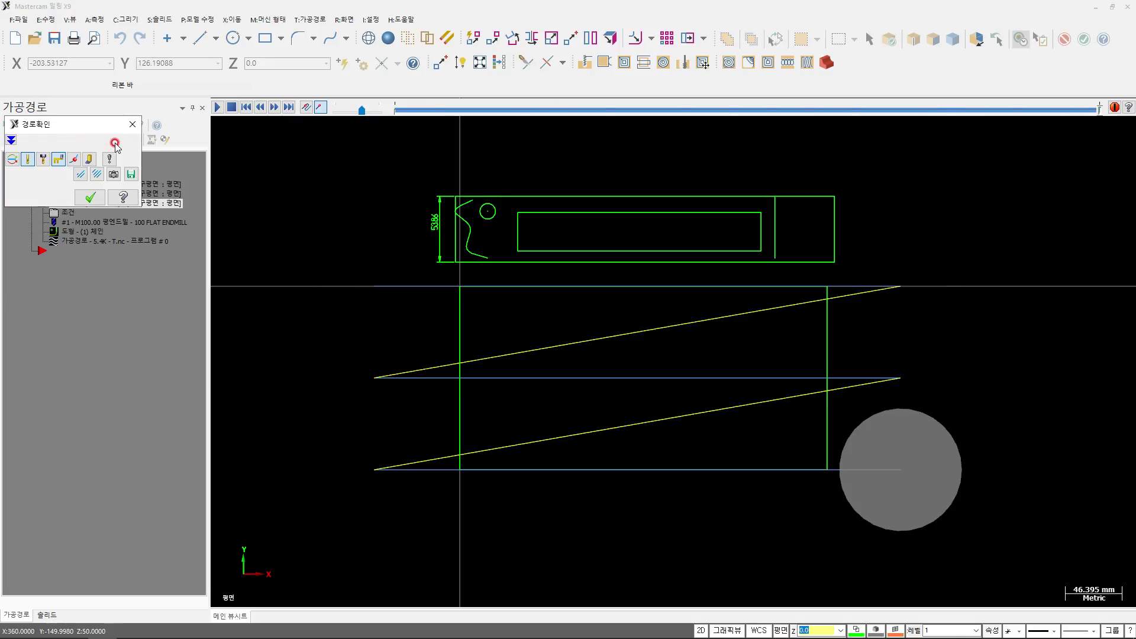
{"action": "key", "text": "Escape"}
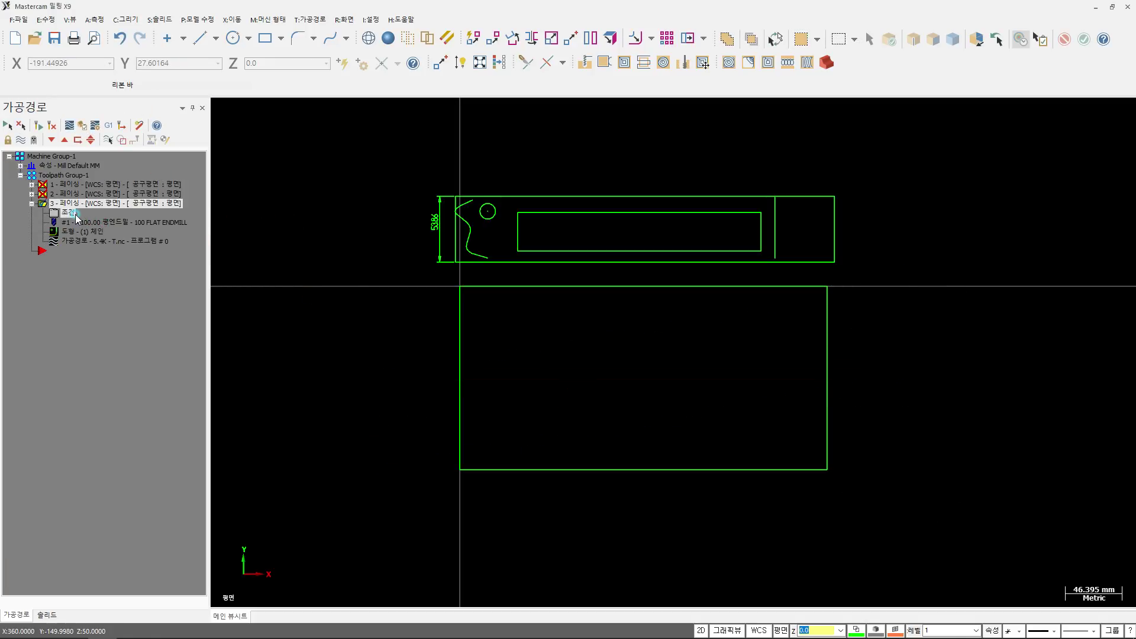
Step: Change the facing style to zigzag cutting (왕복절삭), regenerate the toolpath and backplot it
{"action": "left_click", "coordinate": [71, 213]}
{"action": "left_click", "coordinate": [787, 262]}
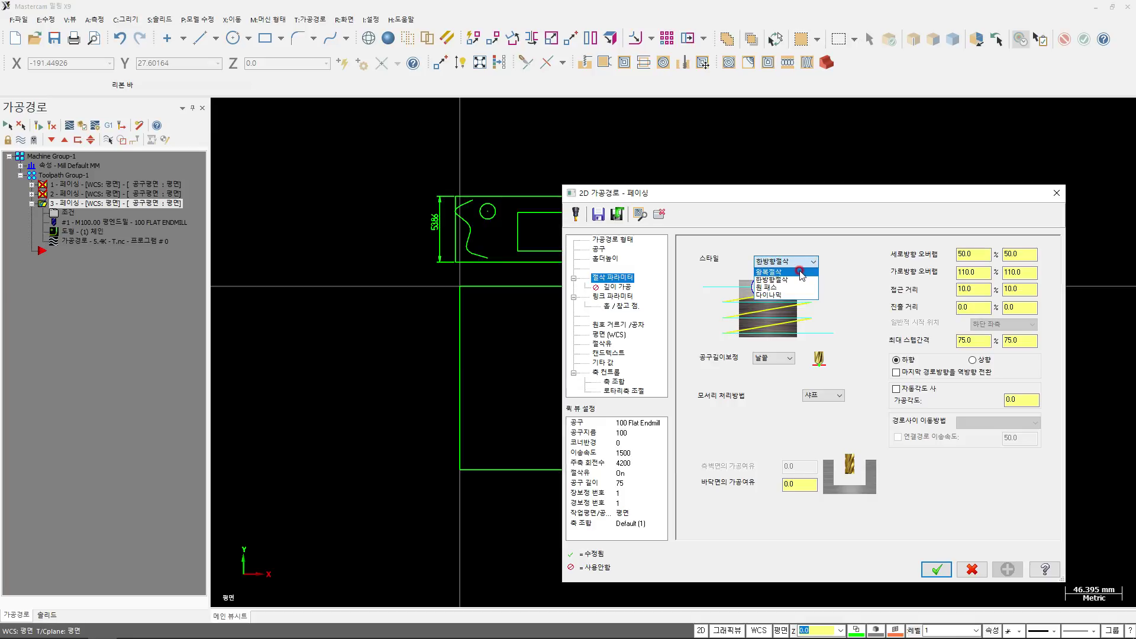
{"action": "left_click", "coordinate": [800, 271]}
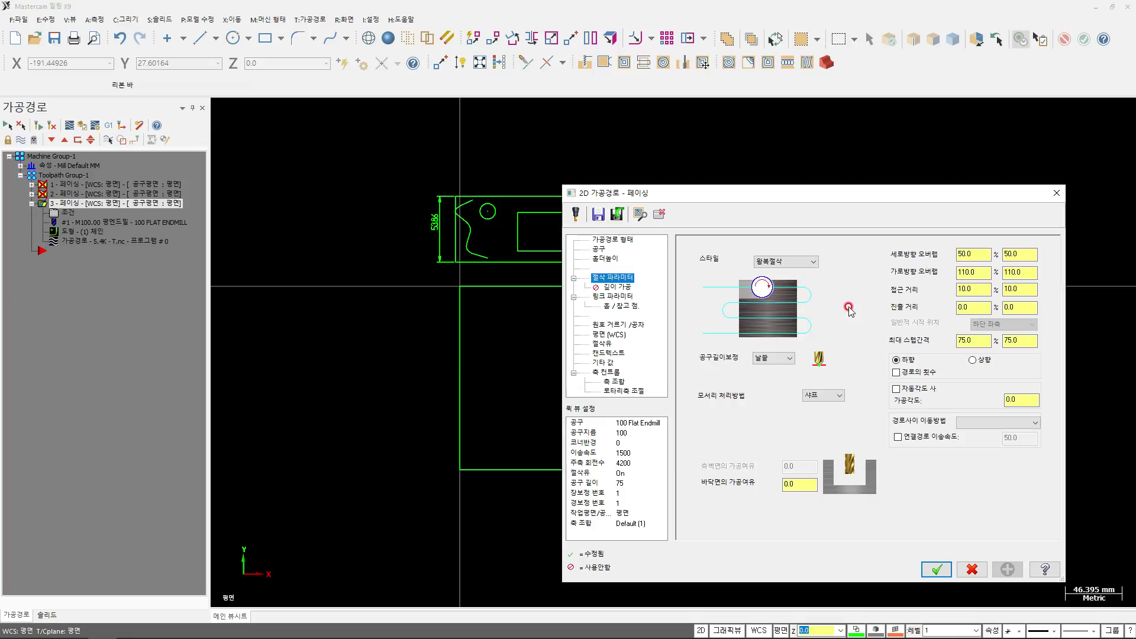
{"action": "left_click", "coordinate": [937, 569]}
{"action": "key", "text": "alt+t"}
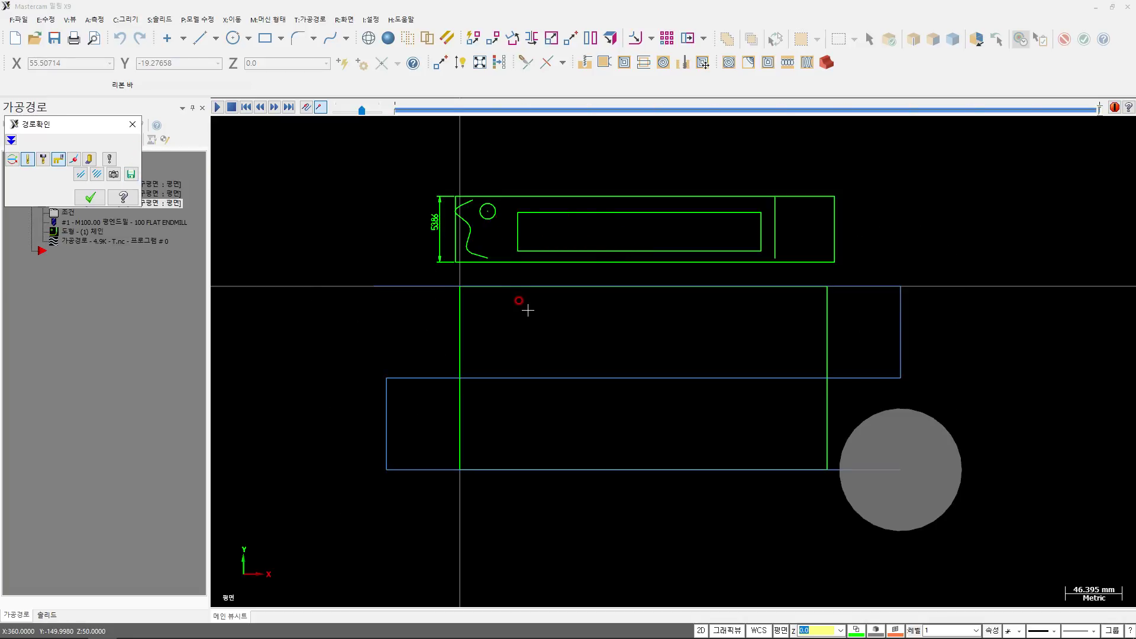
{"action": "key", "text": "Escape"}
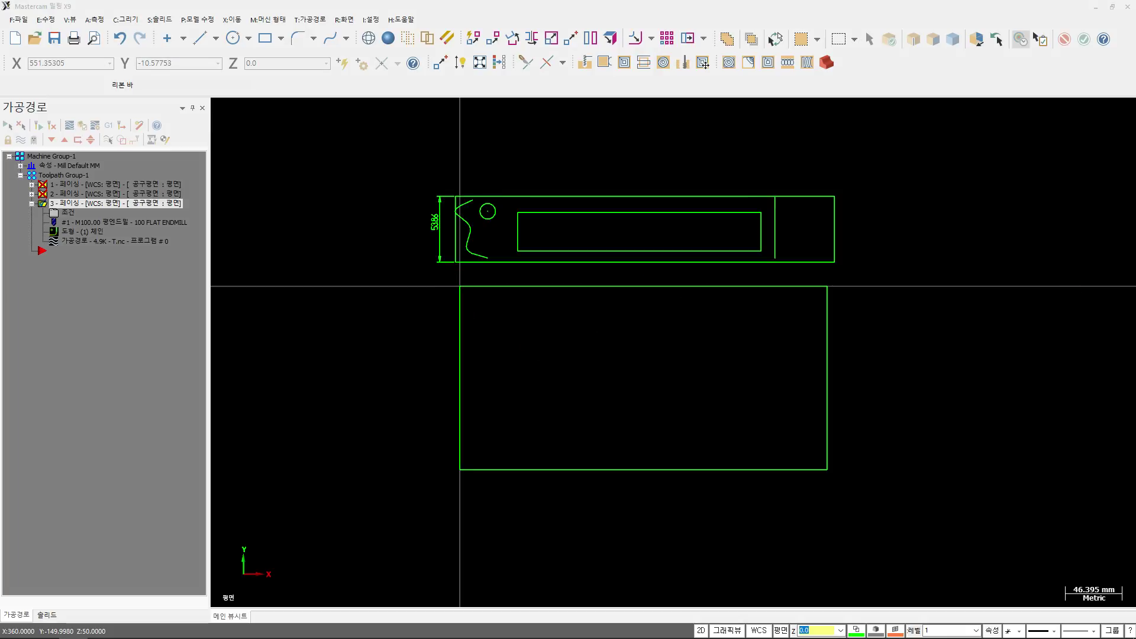
{"action": "mouse_move", "coordinate": [452, 340]}
{"action": "left_mouse_down"}
{"action": "mouse_move", "coordinate": [609, 351]}
{"action": "mouse_move", "coordinate": [835, 341]}
{"action": "left_mouse_up"}
{"action": "mouse_move", "coordinate": [453, 411]}
{"action": "left_mouse_down"}
{"action": "mouse_move", "coordinate": [720, 428]}
{"action": "mouse_move", "coordinate": [836, 416]}
{"action": "left_mouse_up"}
{"action": "mouse_move", "coordinate": [435, 295]}
{"action": "left_mouse_down"}
{"action": "mouse_move", "coordinate": [797, 375]}
{"action": "mouse_move", "coordinate": [396, 329]}
{"action": "mouse_move", "coordinate": [414, 347]}
{"action": "mouse_move", "coordinate": [811, 436]}
{"action": "mouse_move", "coordinate": [400, 424]}
{"action": "left_mouse_up"}
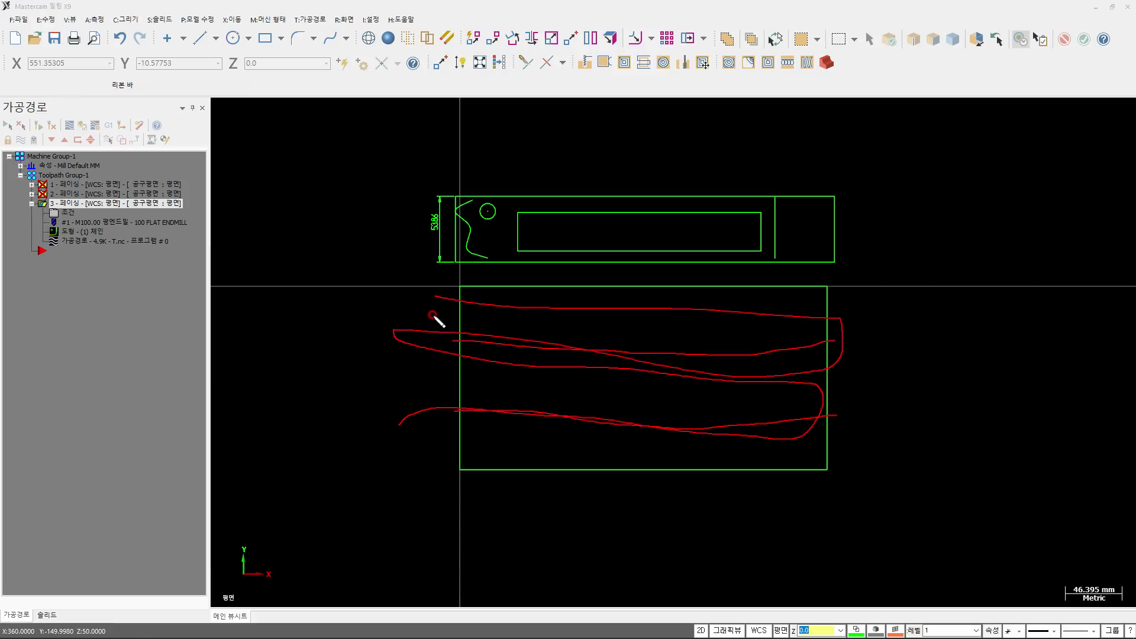
{"action": "mouse_move", "coordinate": [430, 286]}
{"action": "left_mouse_down"}
{"action": "mouse_move", "coordinate": [869, 297]}
{"action": "mouse_move", "coordinate": [855, 354]}
{"action": "left_mouse_up"}
{"action": "mouse_move", "coordinate": [519, 268]}
{"action": "left_mouse_down"}
{"action": "mouse_move", "coordinate": [777, 349]}
{"action": "mouse_move", "coordinate": [813, 338]}
{"action": "left_mouse_up"}
{"action": "mouse_move", "coordinate": [546, 338]}
{"action": "left_mouse_down"}
{"action": "mouse_move", "coordinate": [533, 355]}
{"action": "mouse_move", "coordinate": [517, 348]}
{"action": "left_mouse_up"}
{"action": "left_click_drag", "start_coordinate": [615, 333], "coordinate": [601, 359]}
{"action": "mouse_move", "coordinate": [869, 333]}
{"action": "left_mouse_down"}
{"action": "mouse_move", "coordinate": [857, 375]}
{"action": "mouse_move", "coordinate": [735, 401]}
{"action": "mouse_move", "coordinate": [484, 381]}
{"action": "mouse_move", "coordinate": [568, 398]}
{"action": "left_mouse_up"}
{"action": "mouse_move", "coordinate": [791, 411]}
{"action": "left_mouse_down"}
{"action": "mouse_move", "coordinate": [651, 363]}
{"action": "mouse_move", "coordinate": [558, 368]}
{"action": "mouse_move", "coordinate": [553, 340]}
{"action": "mouse_move", "coordinate": [561, 353]}
{"action": "mouse_move", "coordinate": [476, 349]}
{"action": "mouse_move", "coordinate": [655, 372]}
{"action": "mouse_move", "coordinate": [834, 355]}
{"action": "mouse_move", "coordinate": [484, 342]}
{"action": "left_mouse_up"}
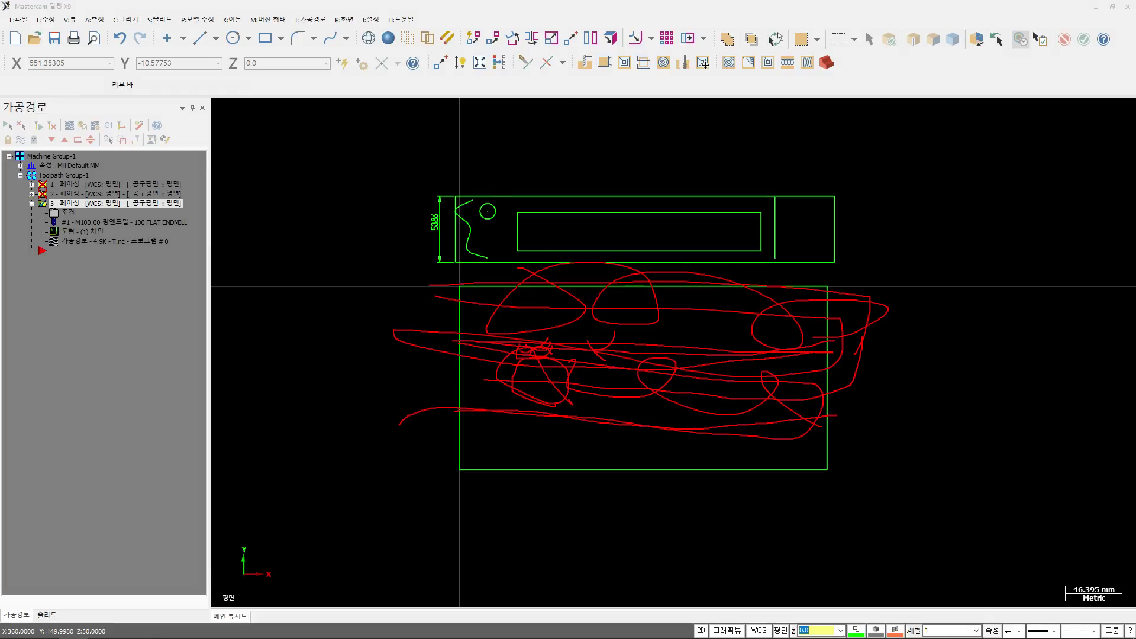
{"action": "key", "text": "Escape"}
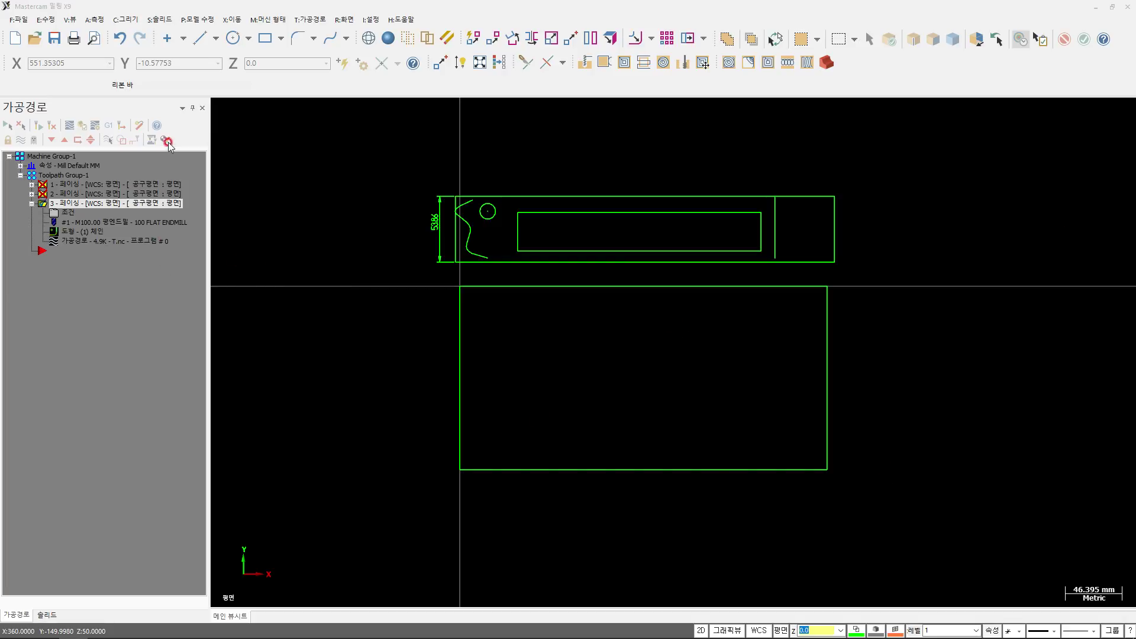
Step: Examine the facing toolpath's across overlap setting (세로방향 오버랩) and backplot the tool's starting position beside the large rectangle
{"action": "left_click", "coordinate": [65, 213]}
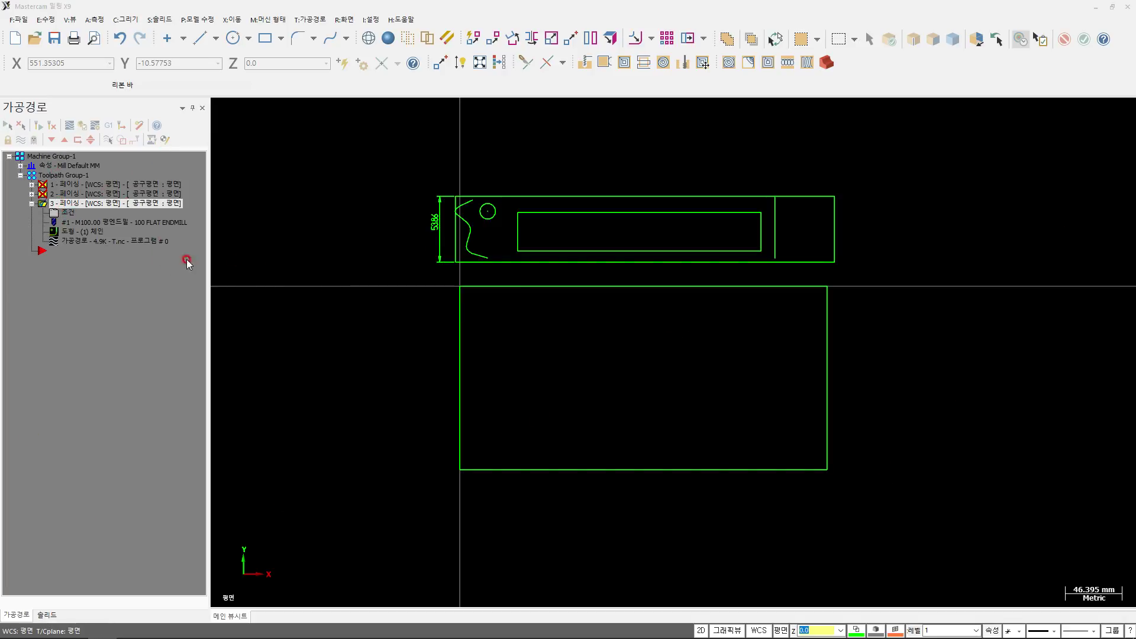
{"action": "left_click", "coordinate": [984, 253]}
{"action": "left_click_drag", "start_coordinate": [984, 250], "coordinate": [936, 253]}
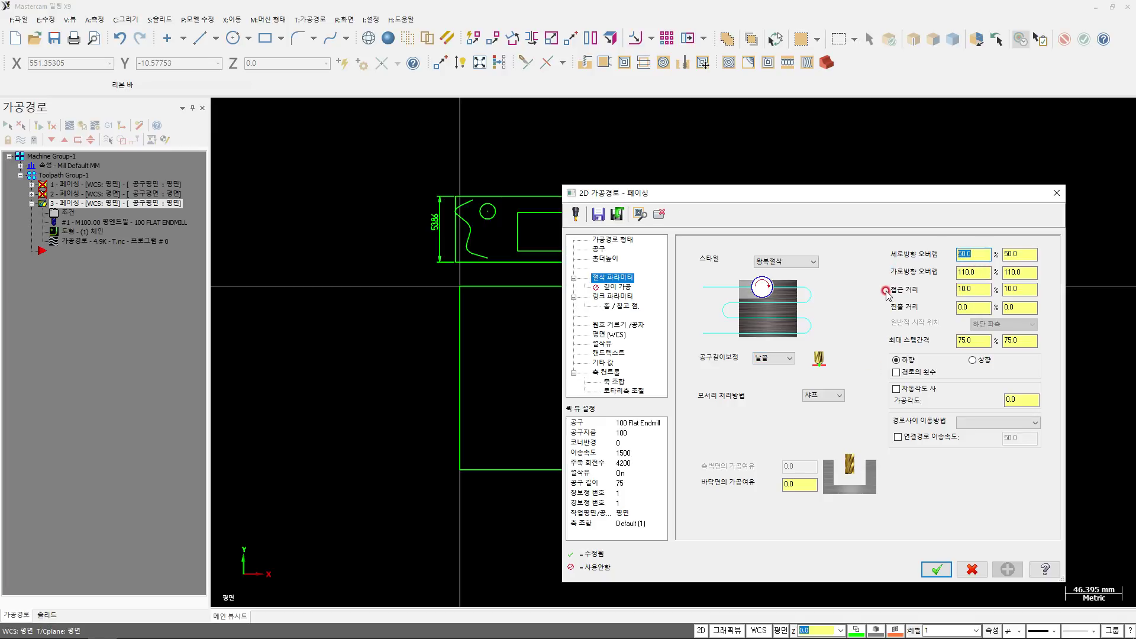
{"action": "key", "text": "Escape"}
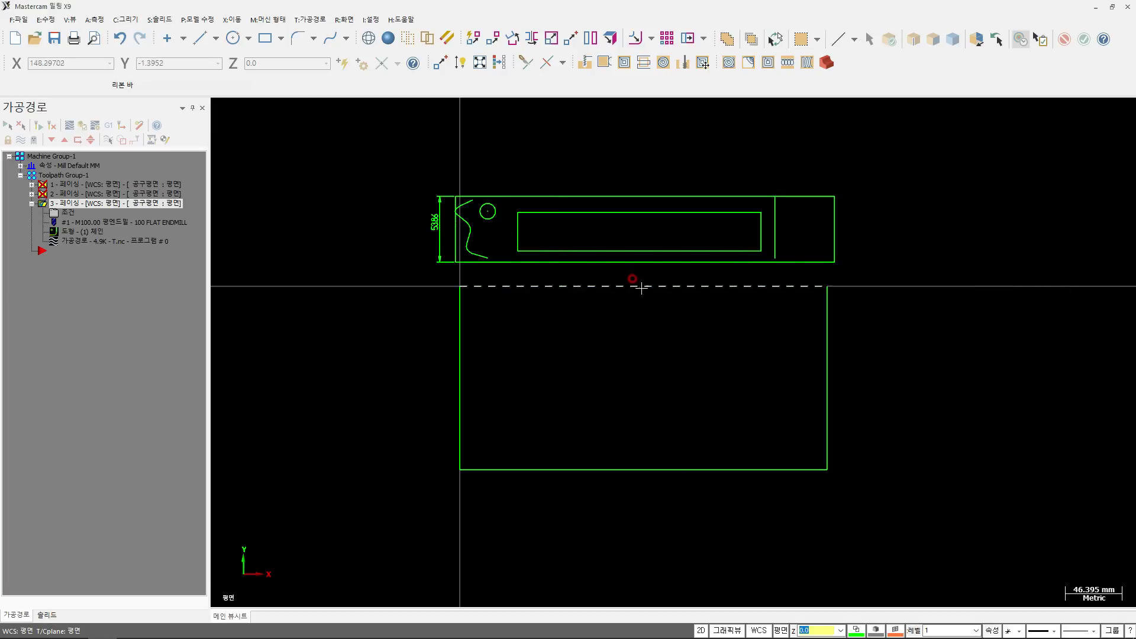
{"action": "left_click", "coordinate": [66, 213]}
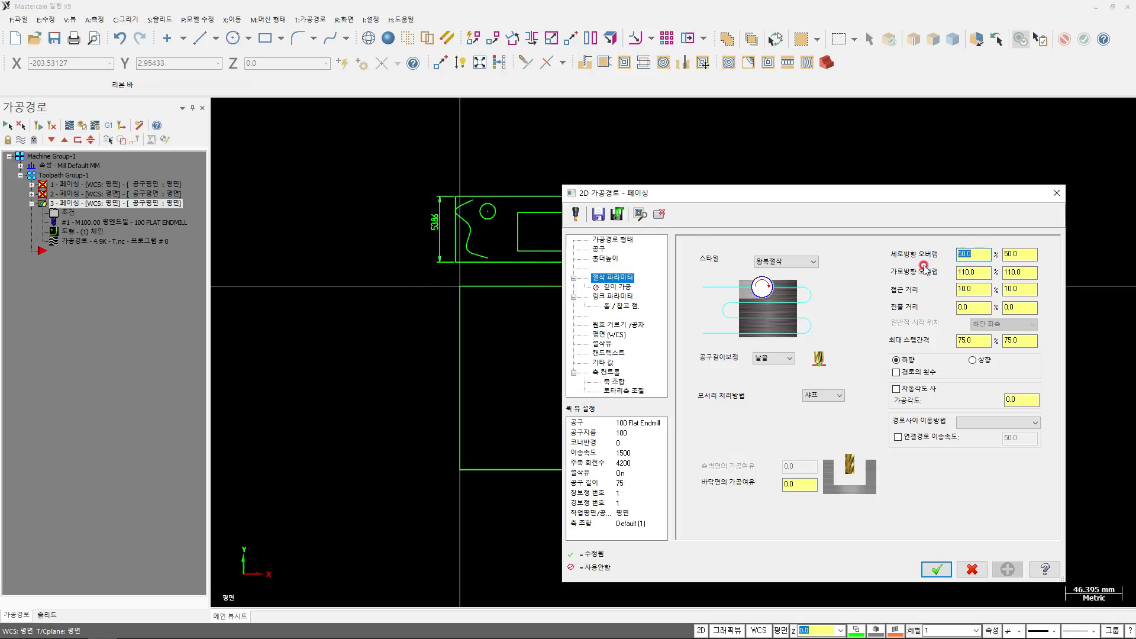
{"action": "left_click", "coordinate": [936, 569]}
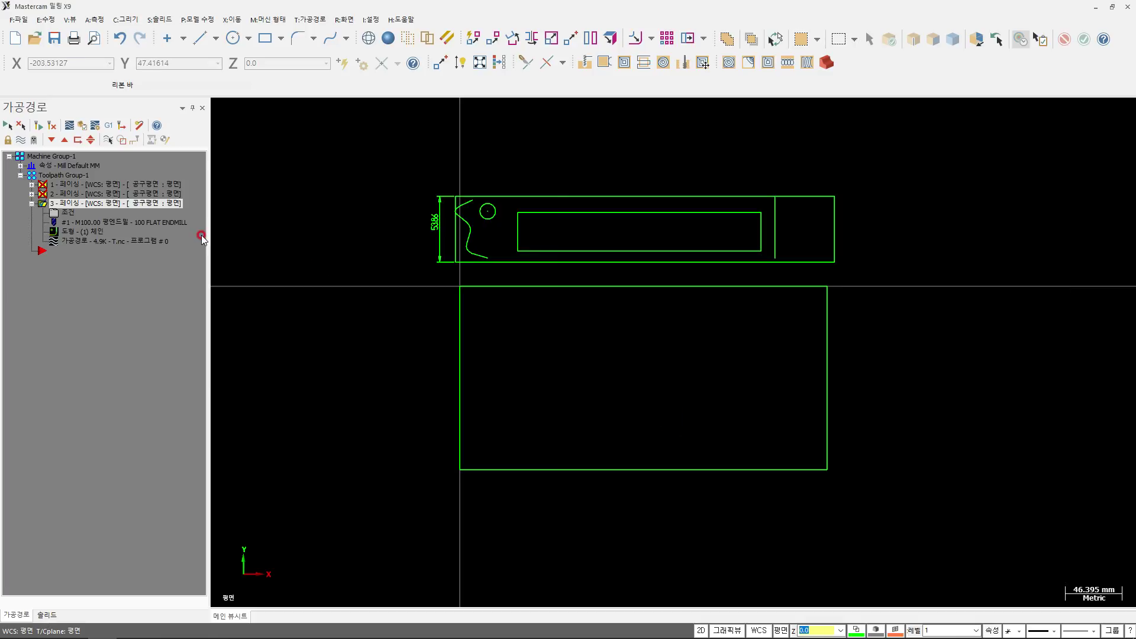
{"action": "left_click", "coordinate": [70, 126]}
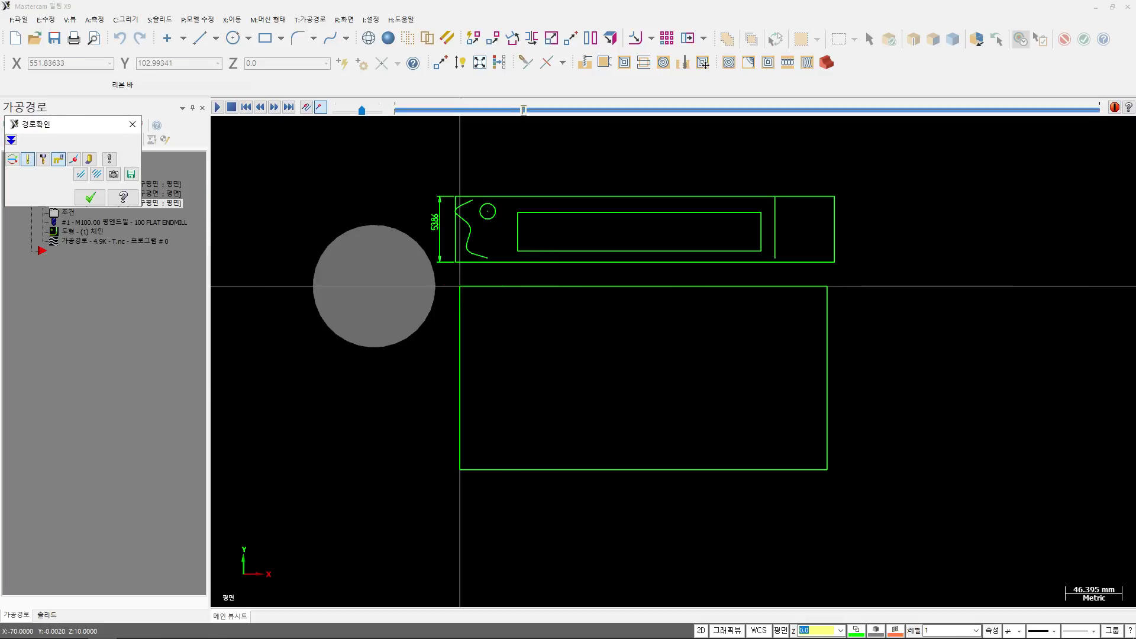
{"action": "left_click_drag", "start_coordinate": [312, 285], "coordinate": [438, 289]}
{"action": "left_click_drag", "start_coordinate": [372, 227], "coordinate": [371, 342]}
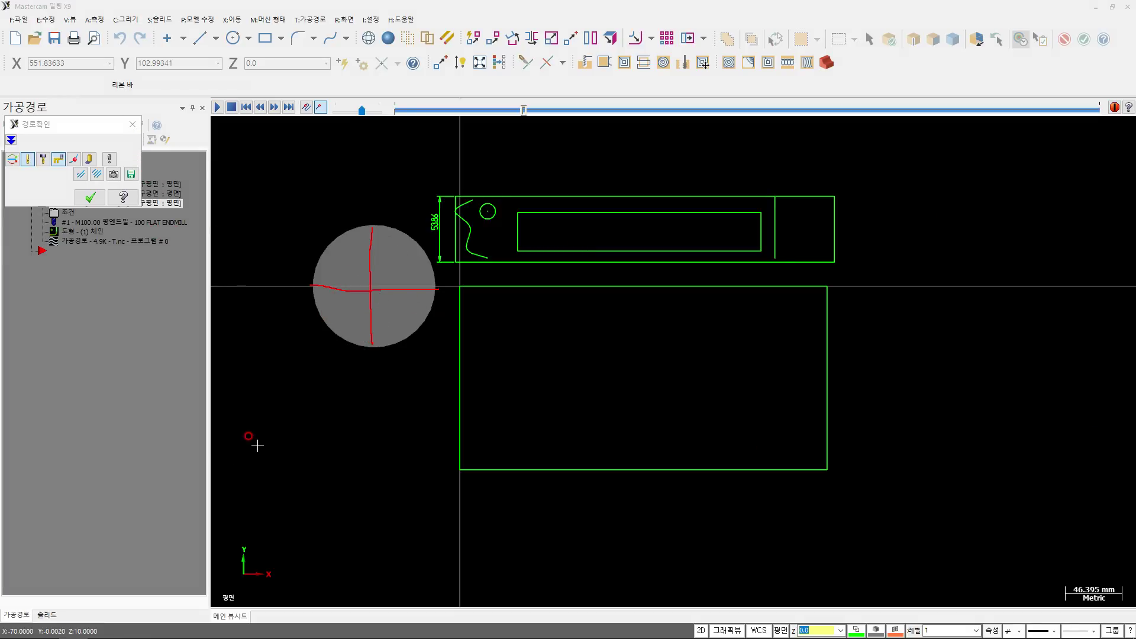
{"action": "left_click", "coordinate": [136, 125]}
Step: Set the across overlap (세로방향 오버랩) to 30%, regenerate the facing toolpath and backplot its passes
{"action": "left_click", "coordinate": [65, 217]}
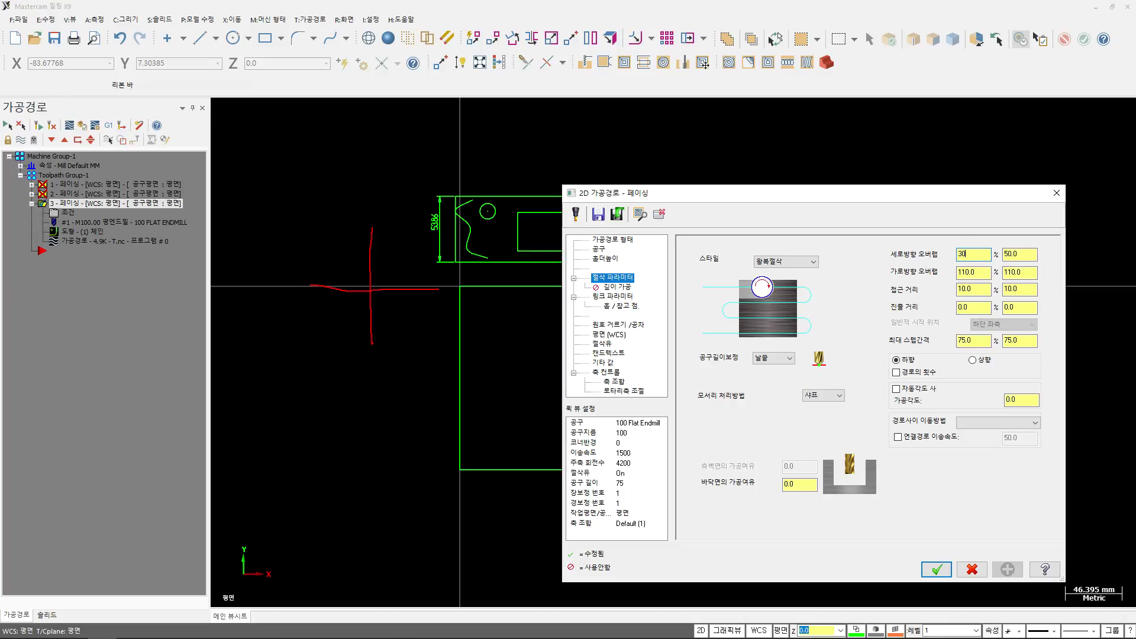
{"action": "left_click", "coordinate": [937, 570]}
{"action": "left_click", "coordinate": [38, 126]}
{"action": "left_click", "coordinate": [69, 125]}
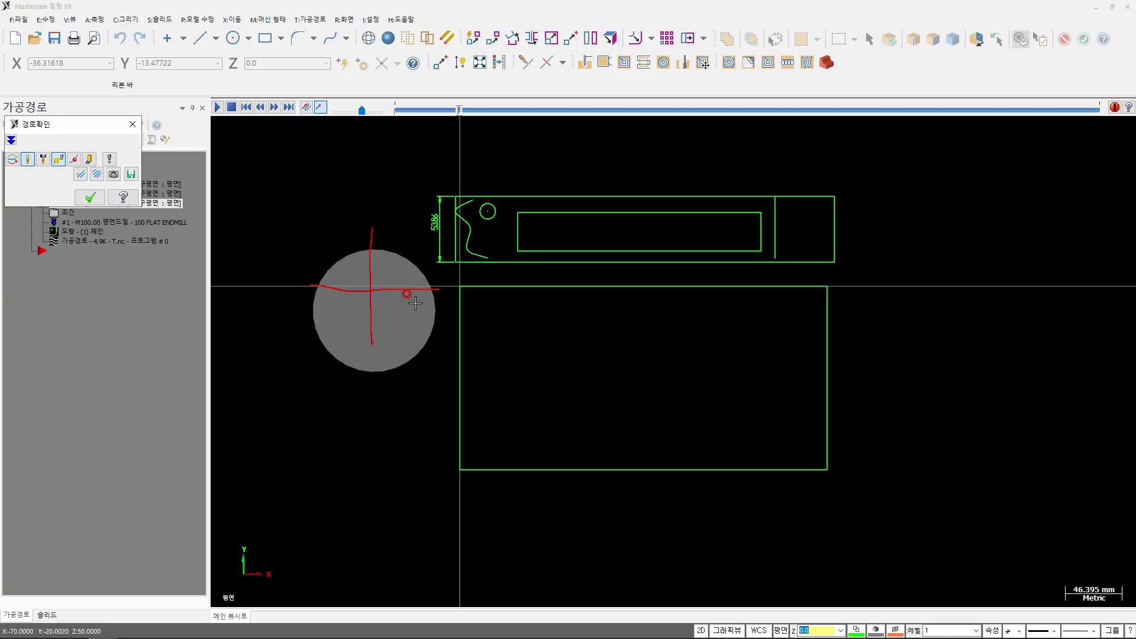
{"action": "middle_click_drag", "start_coordinate": [417, 328], "coordinate": [413, 307]}
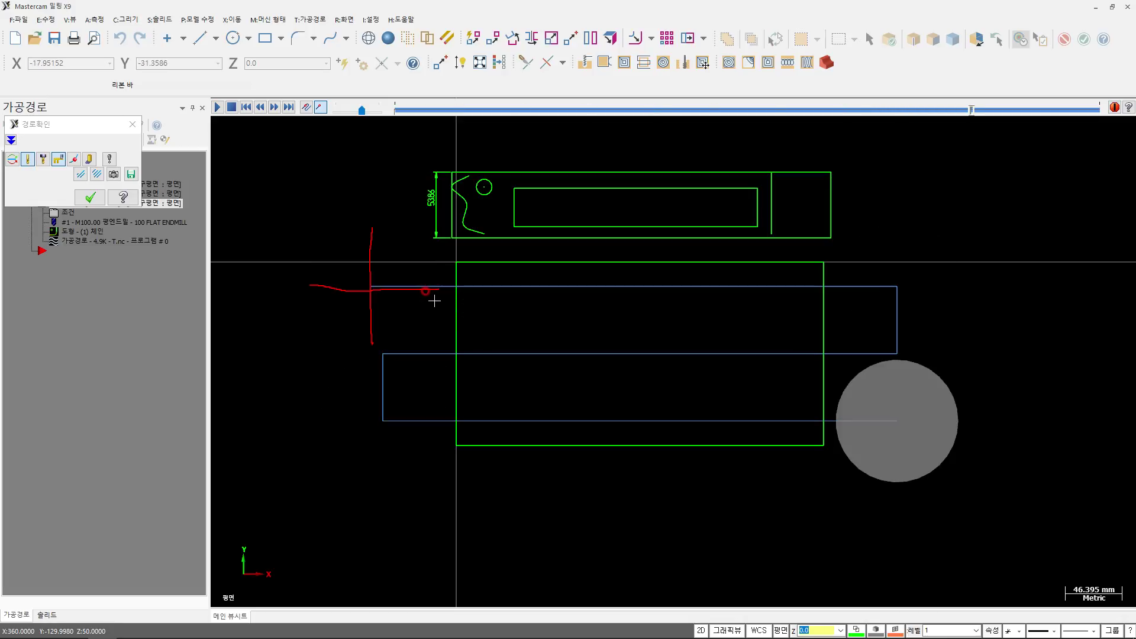
{"action": "left_click", "coordinate": [259, 107]}
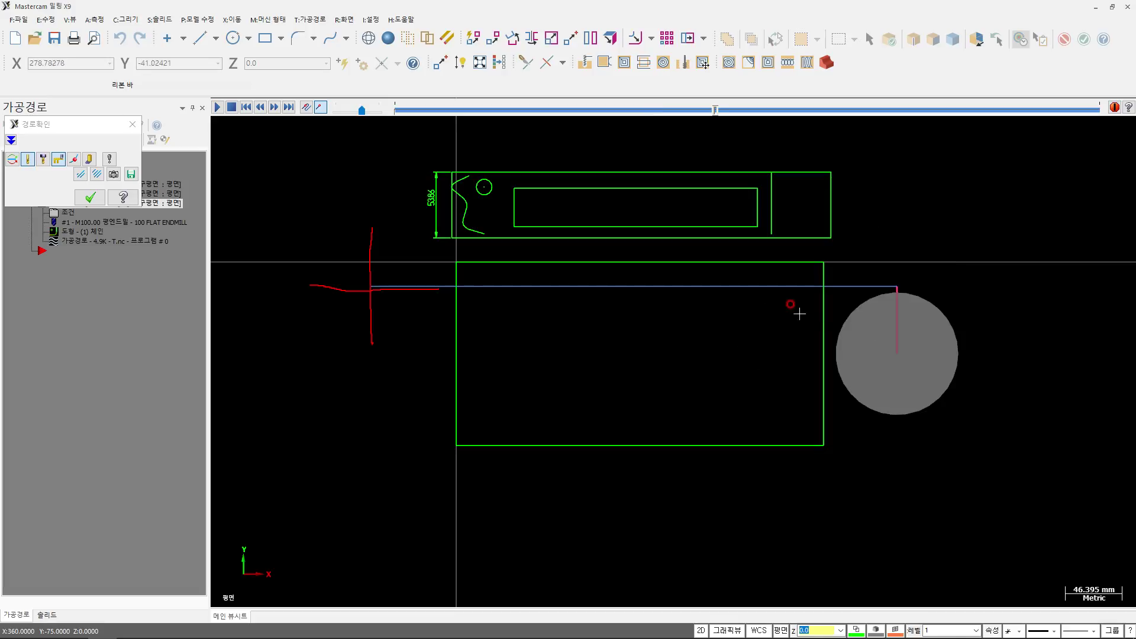
{"action": "left_click", "coordinate": [90, 197]}
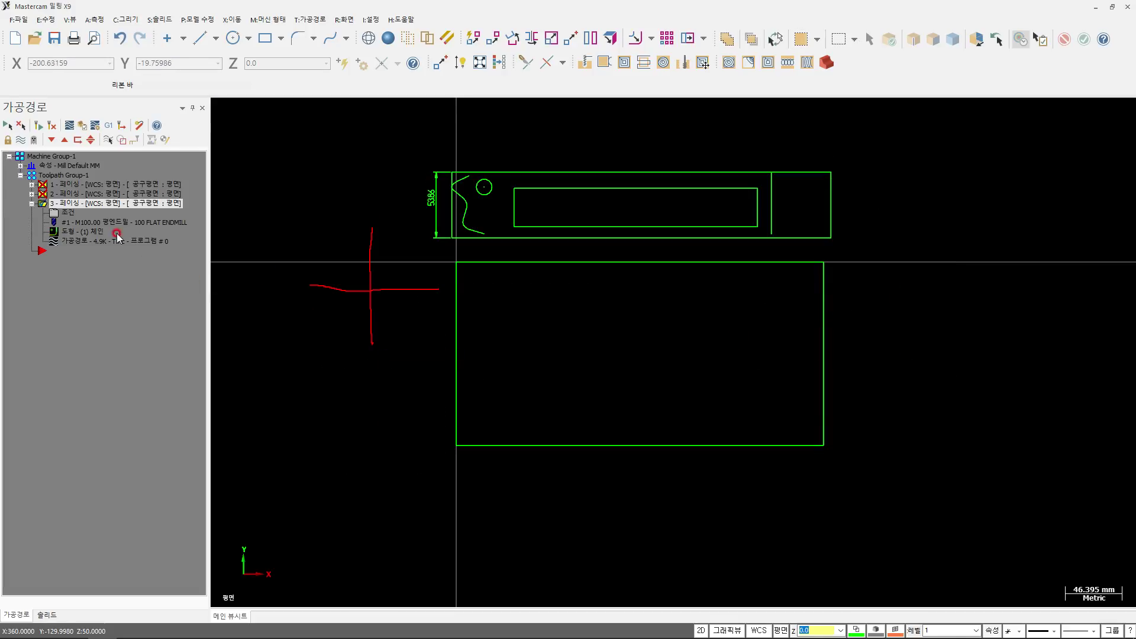
Step: Set the maximum stepover (최대 스텝간격) to 100%, regenerate the facing toolpath and start its backplot
{"action": "left_click", "coordinate": [66, 212]}
{"action": "left_click", "coordinate": [977, 341]}
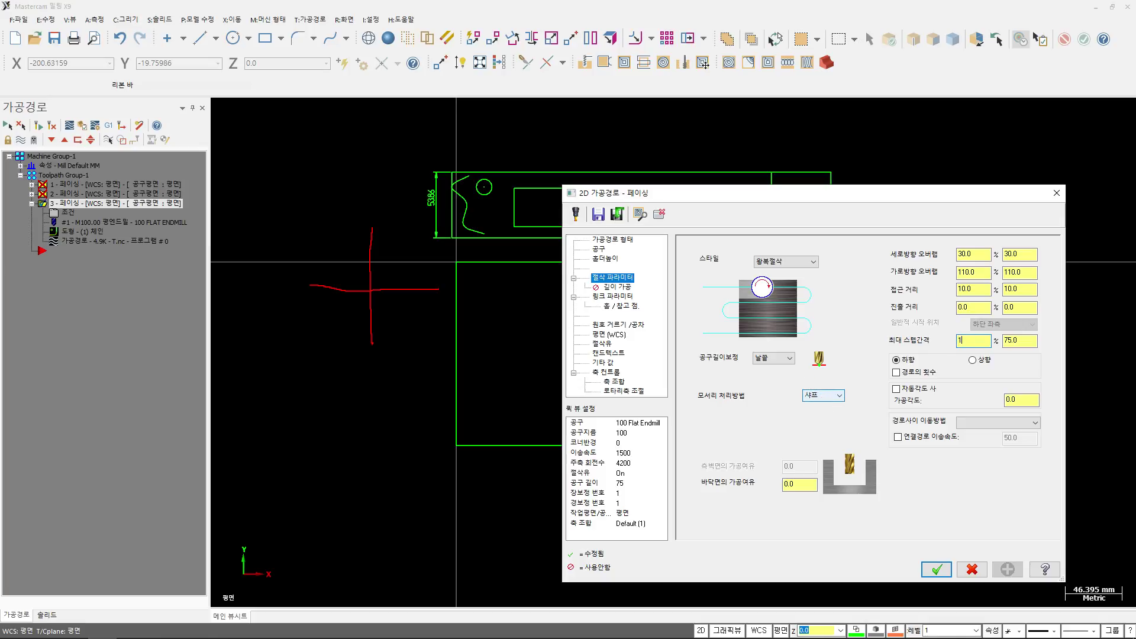
{"action": "left_click", "coordinate": [937, 569]}
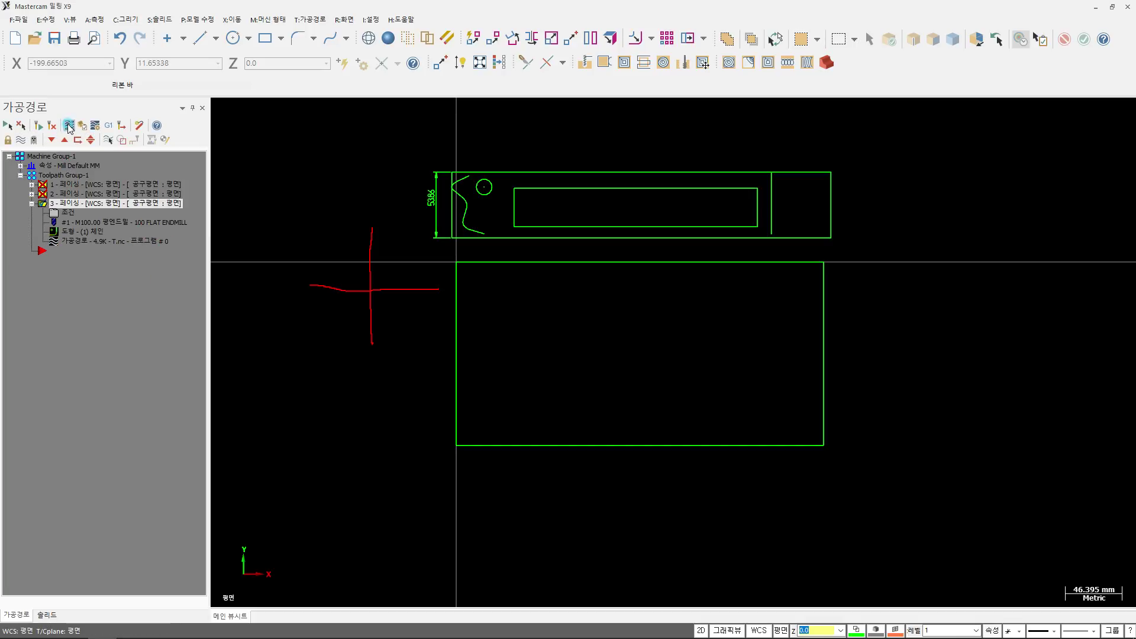
{"action": "left_click", "coordinate": [69, 126]}
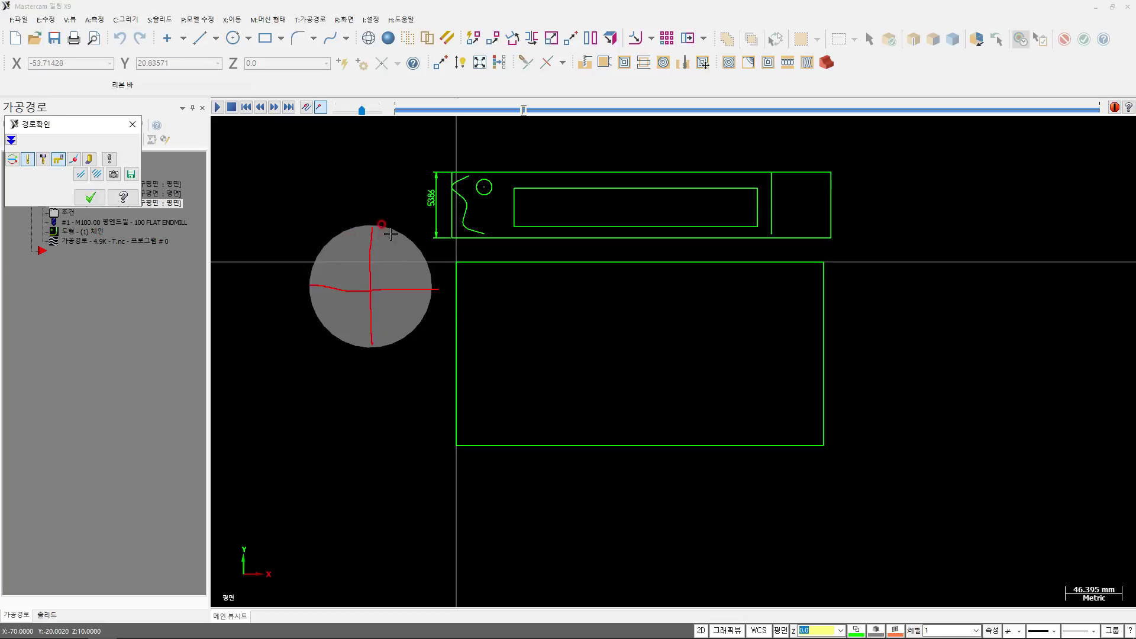
Step: Check the facing cut parameters and step the backplot through the first two passes over the large rectangle
{"action": "left_click", "coordinate": [64, 214]}
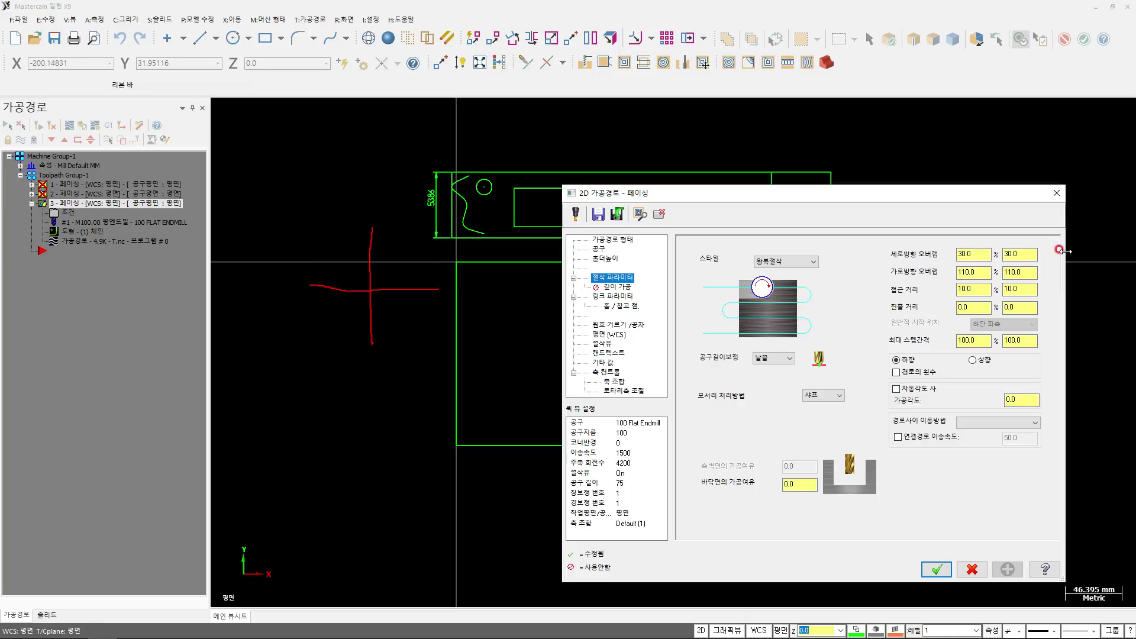
{"action": "left_click", "coordinate": [1056, 193]}
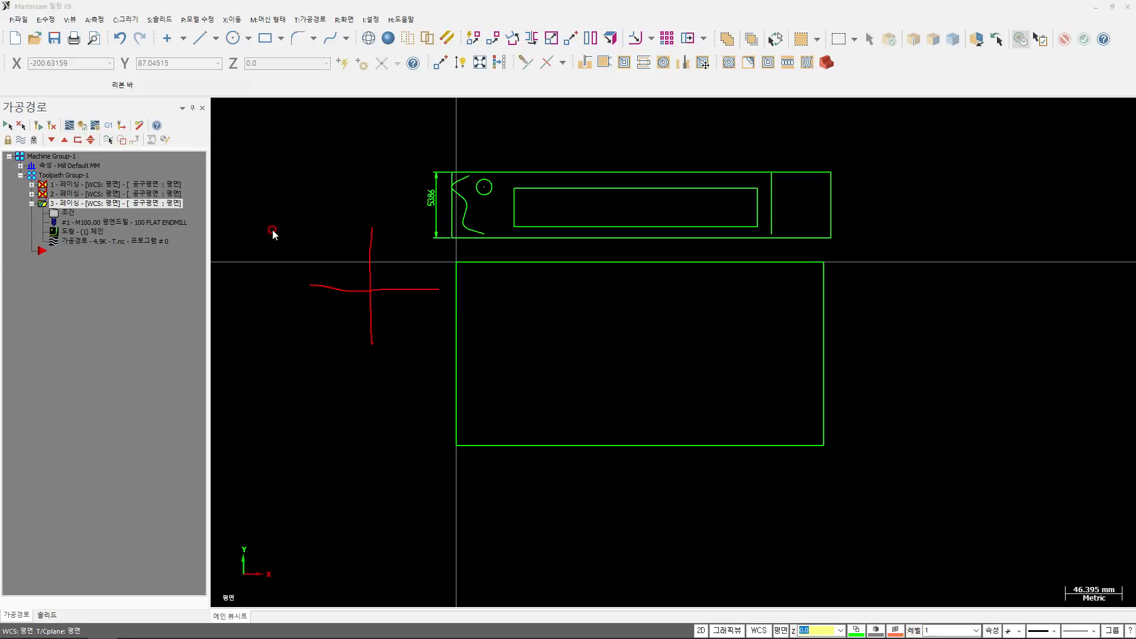
{"action": "key", "text": "s"}
{"action": "key", "text": "s"}
{"action": "key", "text": "s"}
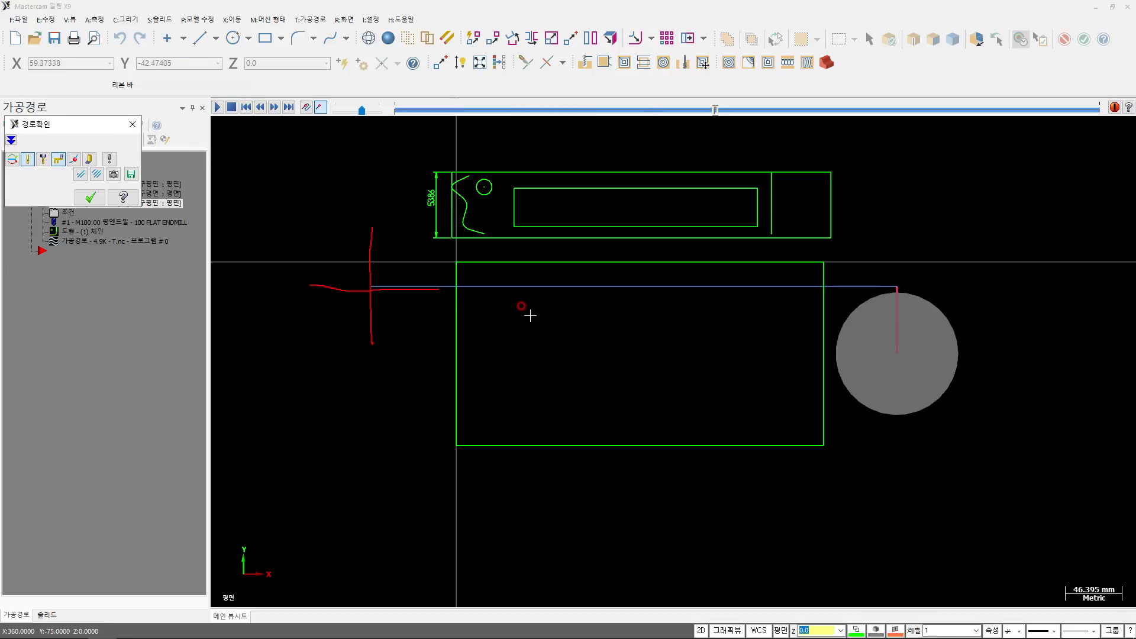
{"action": "key", "text": "s"}
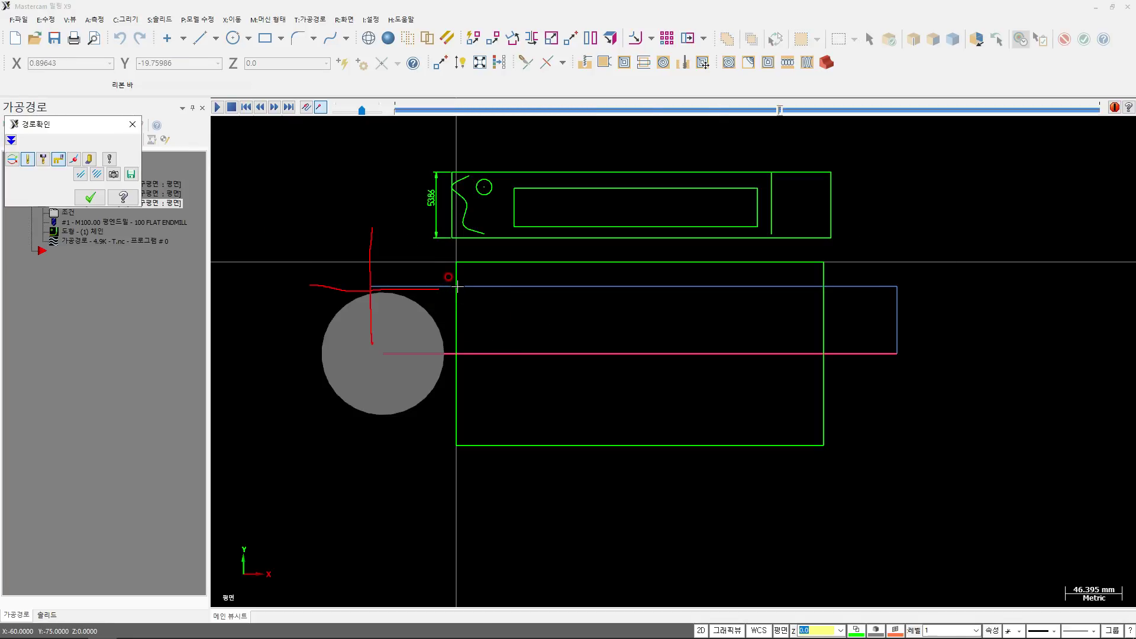
Step: Step the backplot through the remaining facing passes over the large rectangle and close it
{"action": "key", "text": "s"}
{"action": "key", "text": "s"}
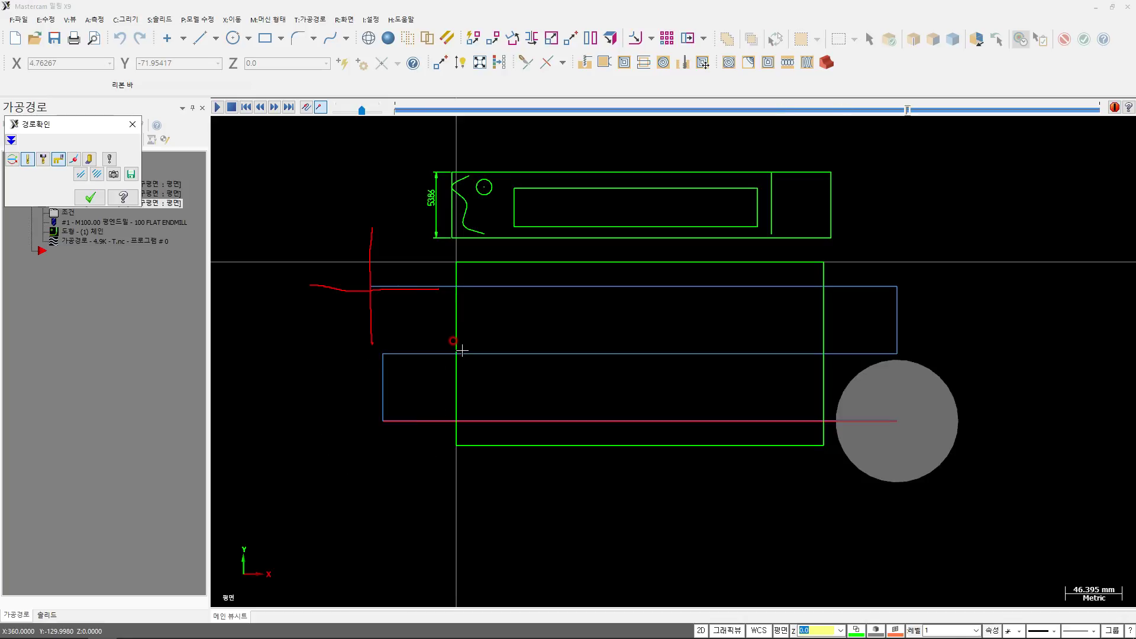
{"action": "key", "text": "s"}
{"action": "key", "text": "Escape"}
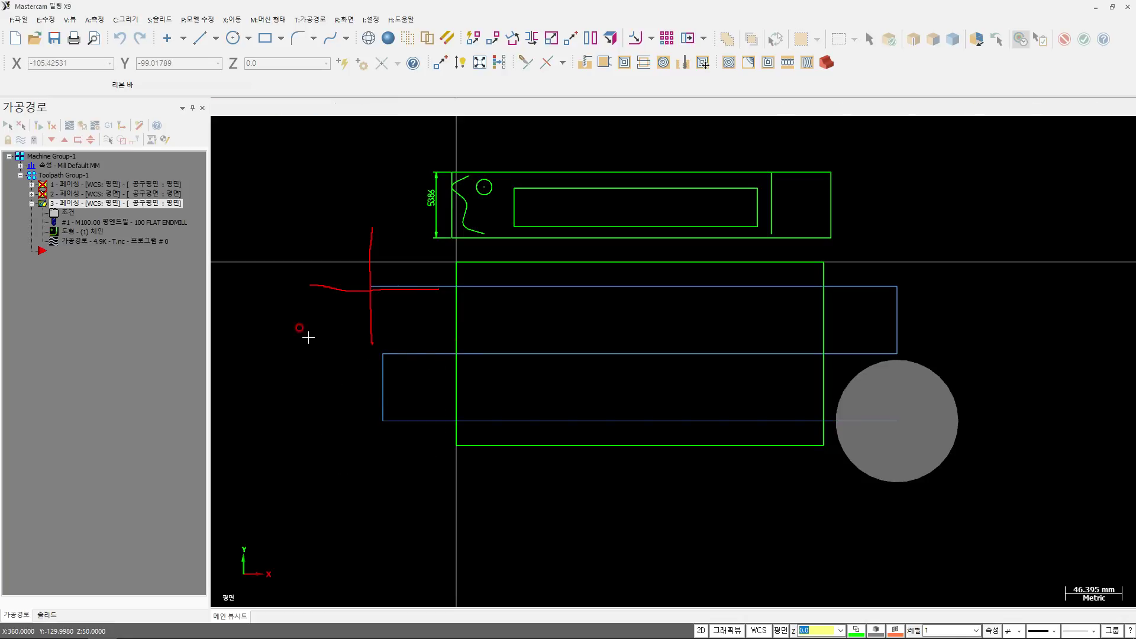
Step: Set the across overlap (세로방향 오버랩) to 20% and the maximum stepover (최대 스텝간격) to 150%, with 경로의 횟수 enabled
{"action": "left_click", "coordinate": [59, 213]}
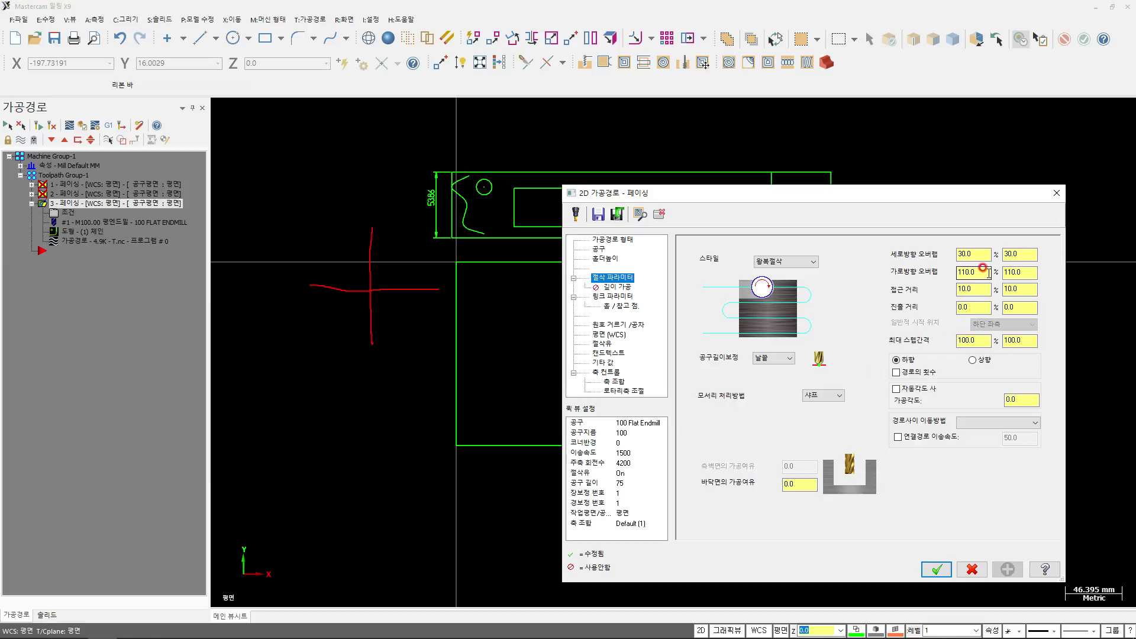
{"action": "left_click", "coordinate": [958, 341]}
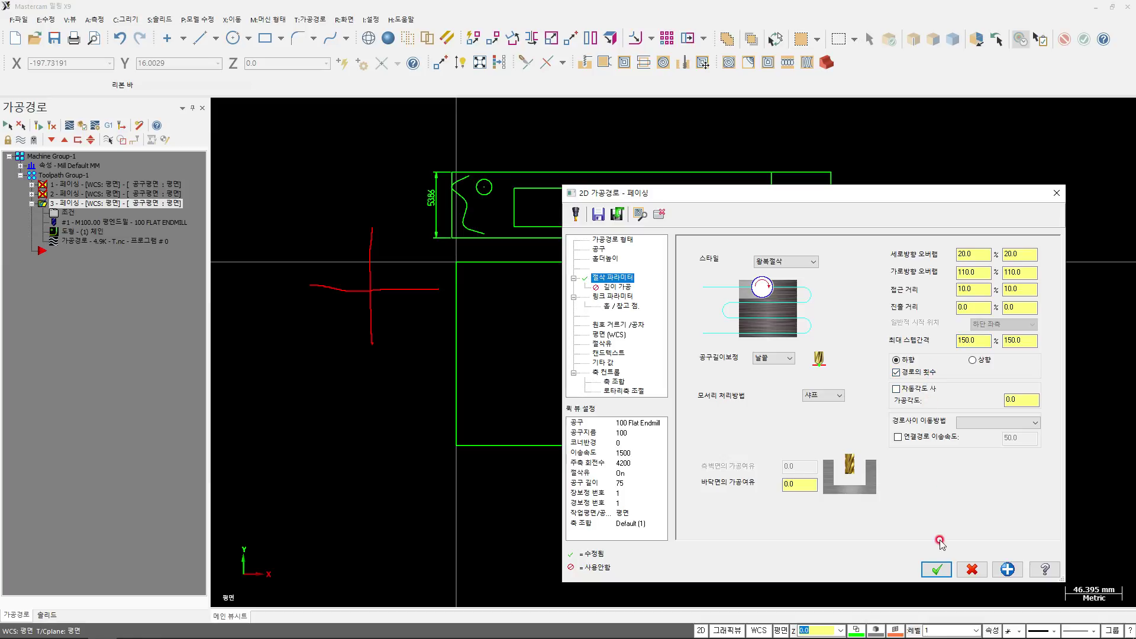
{"action": "left_click", "coordinate": [937, 569]}
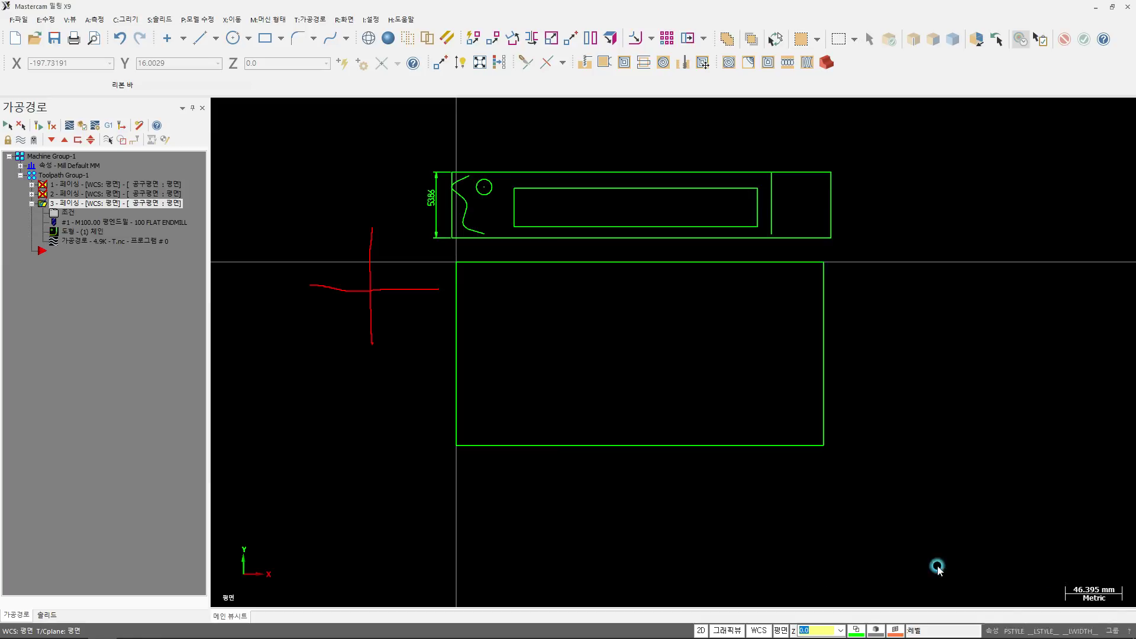
Step: Backplot the facing toolpath over the large rectangle with the tool's swept area displayed
{"action": "left_click", "coordinate": [69, 125]}
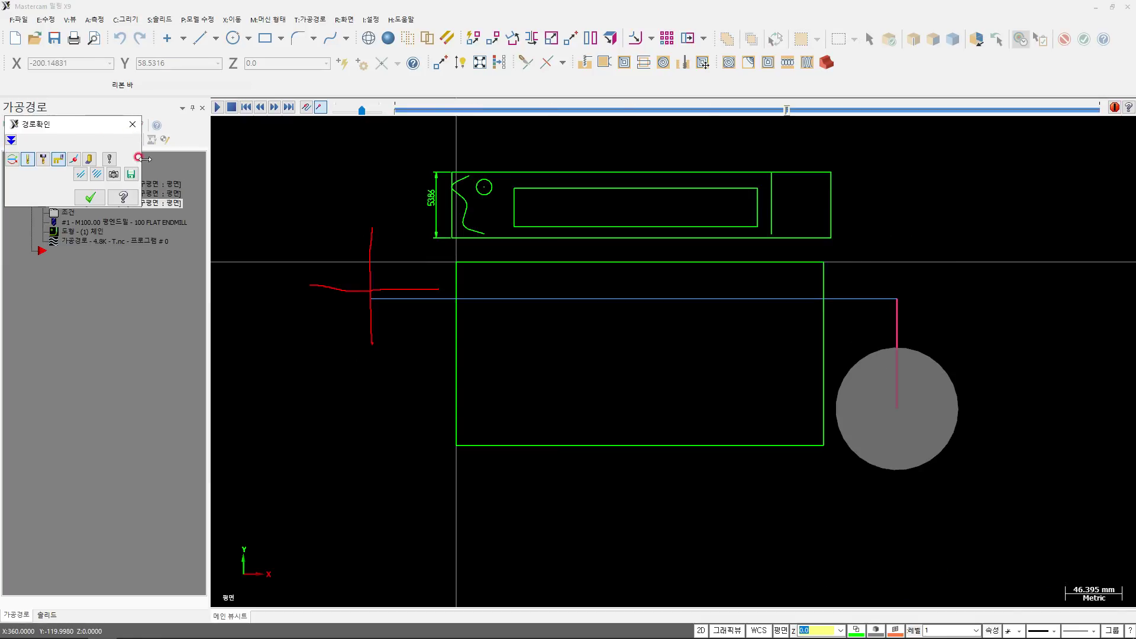
{"action": "left_click", "coordinate": [89, 159]}
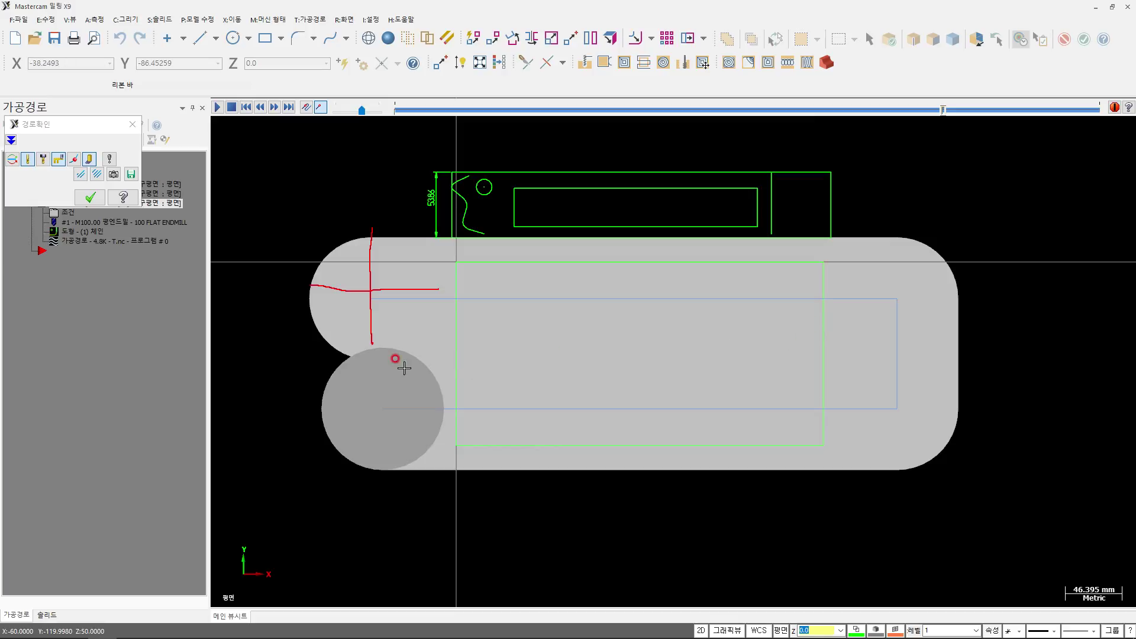
{"action": "left_click", "coordinate": [90, 197]}
Step: Reapply the cut parameters, regenerate and backplot the facing toolpath, and check its pass and angle options
{"action": "left_click", "coordinate": [67, 213]}
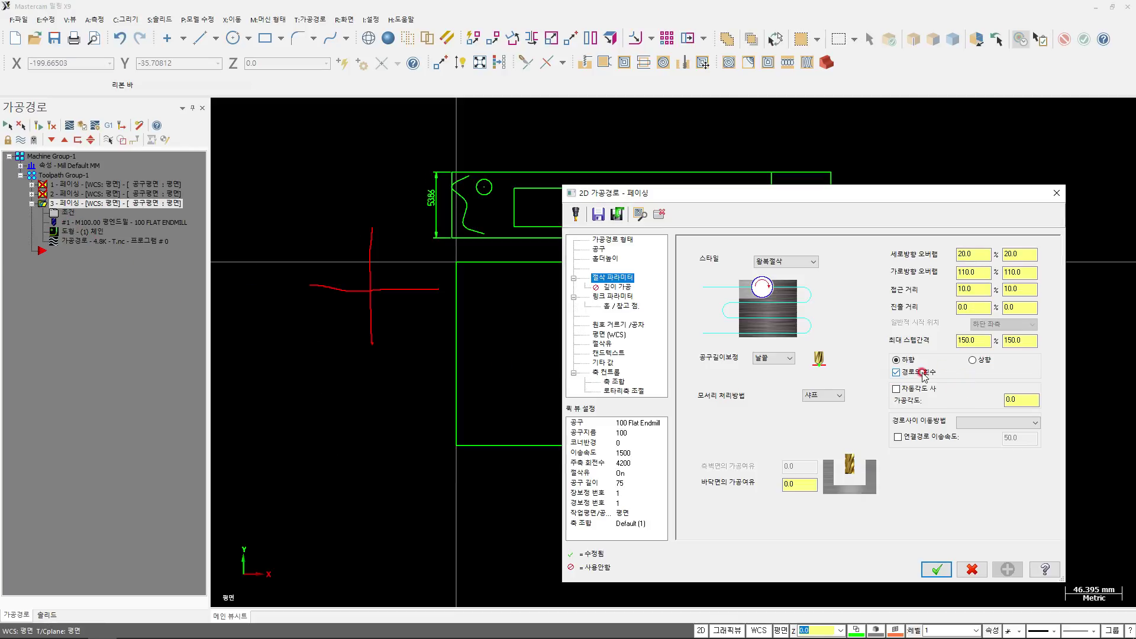
{"action": "left_click", "coordinate": [936, 569]}
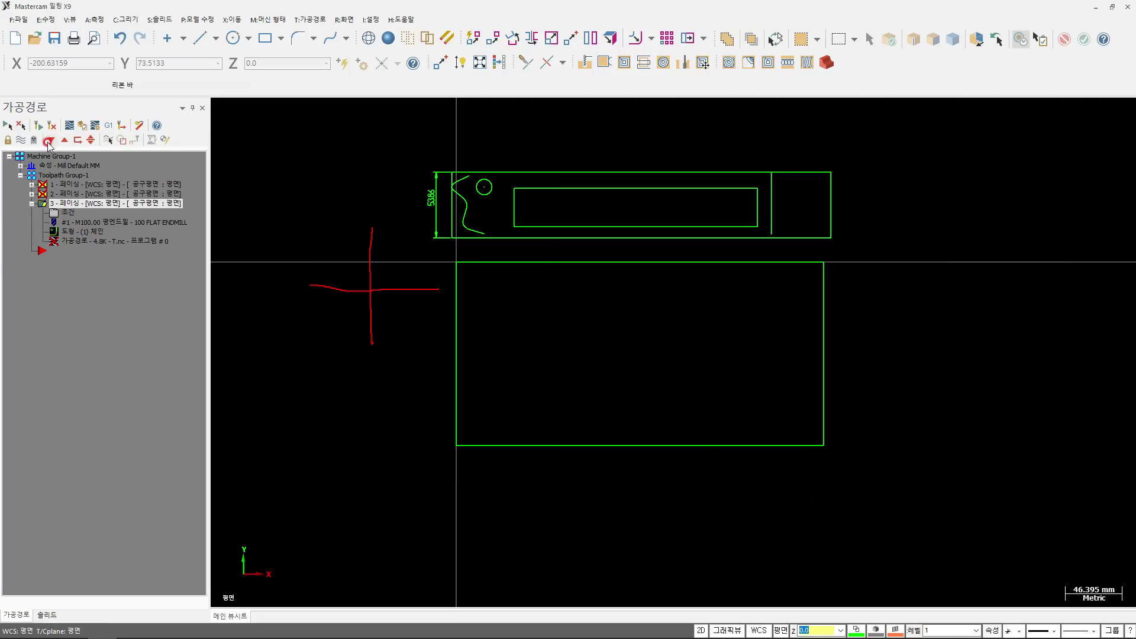
{"action": "left_click", "coordinate": [40, 125]}
{"action": "left_click", "coordinate": [69, 126]}
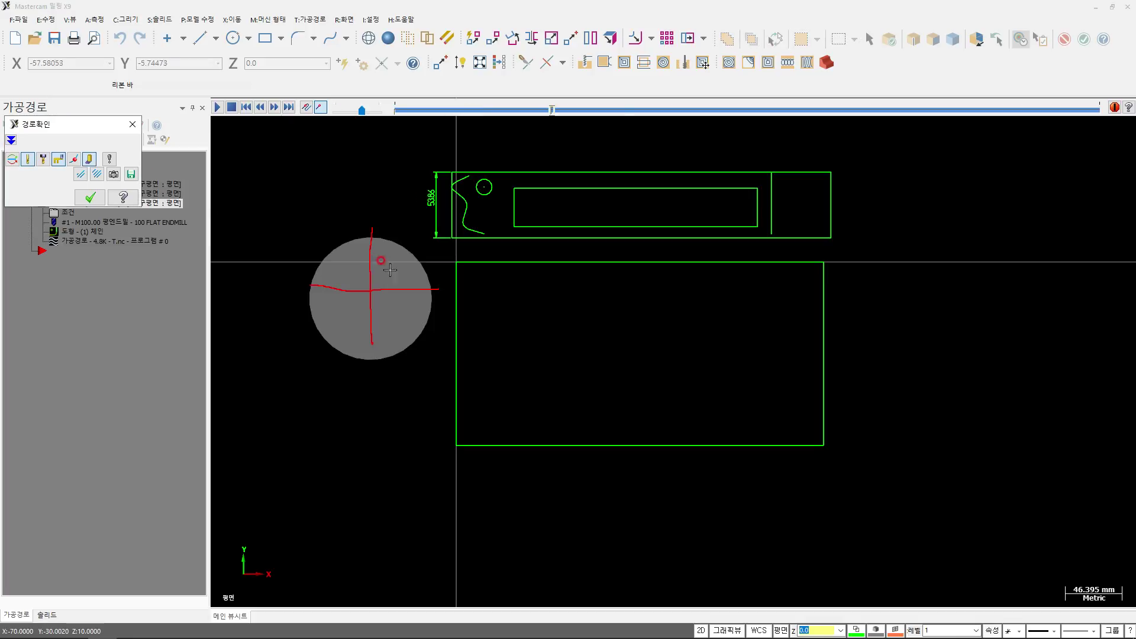
{"action": "key", "text": "s"}
{"action": "key", "text": "s"}
{"action": "key", "text": "Escape"}
{"action": "left_click", "coordinate": [66, 213]}
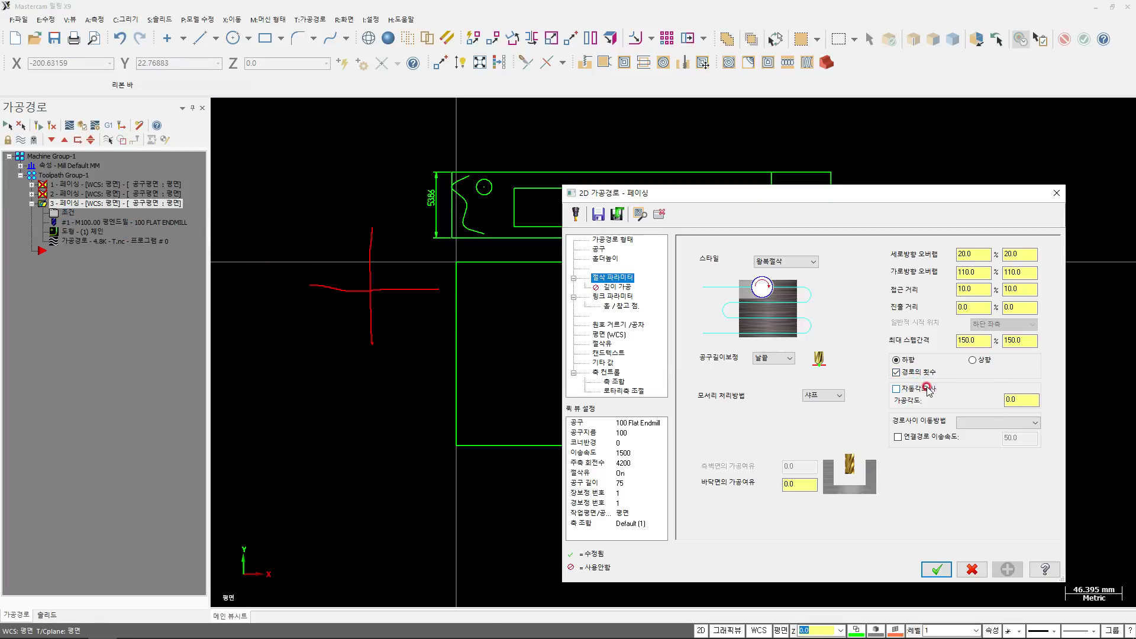
{"action": "left_click", "coordinate": [1057, 193]}
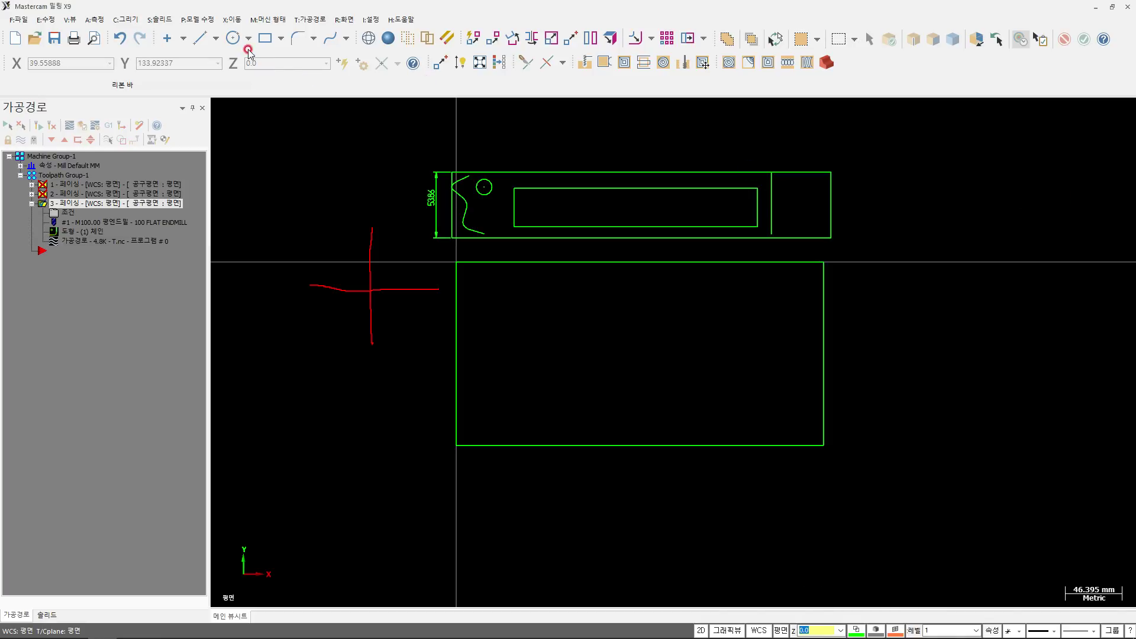
Step: Turn off 경로의 횟수, set the cutting angle (가공각도) to 45 degrees, and regenerate and backplot the facing toolpath
{"action": "left_click", "coordinate": [67, 213]}
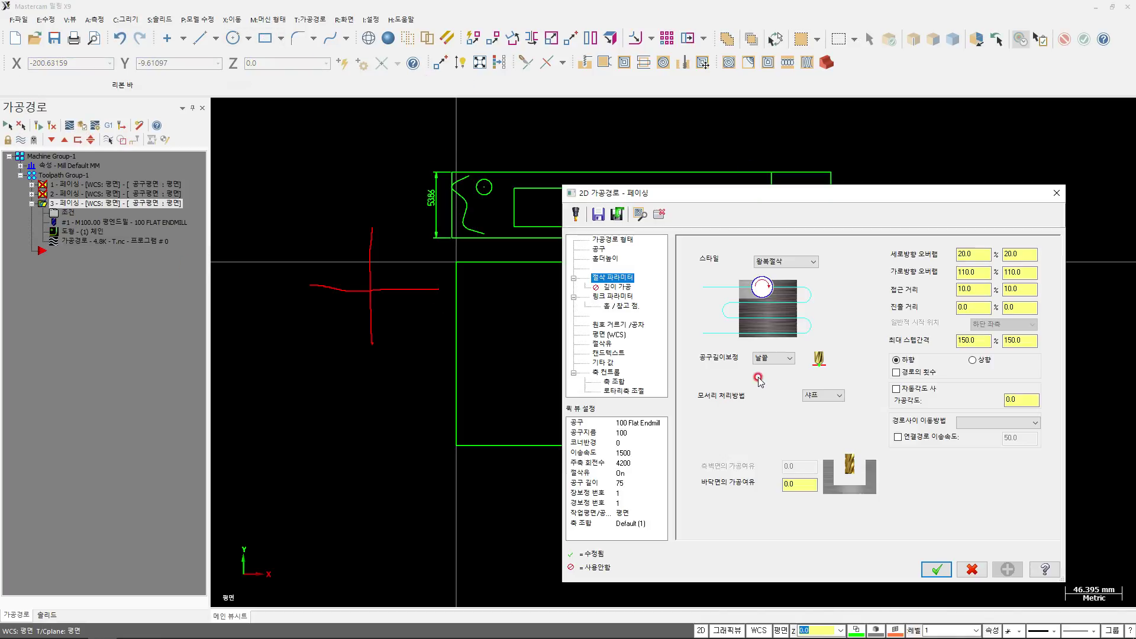
{"action": "left_click", "coordinate": [1009, 400]}
{"action": "left_click_drag", "start_coordinate": [1026, 398], "coordinate": [971, 412]}
{"action": "left_click", "coordinate": [936, 569]}
{"action": "left_click", "coordinate": [38, 127]}
{"action": "left_click", "coordinate": [69, 125]}
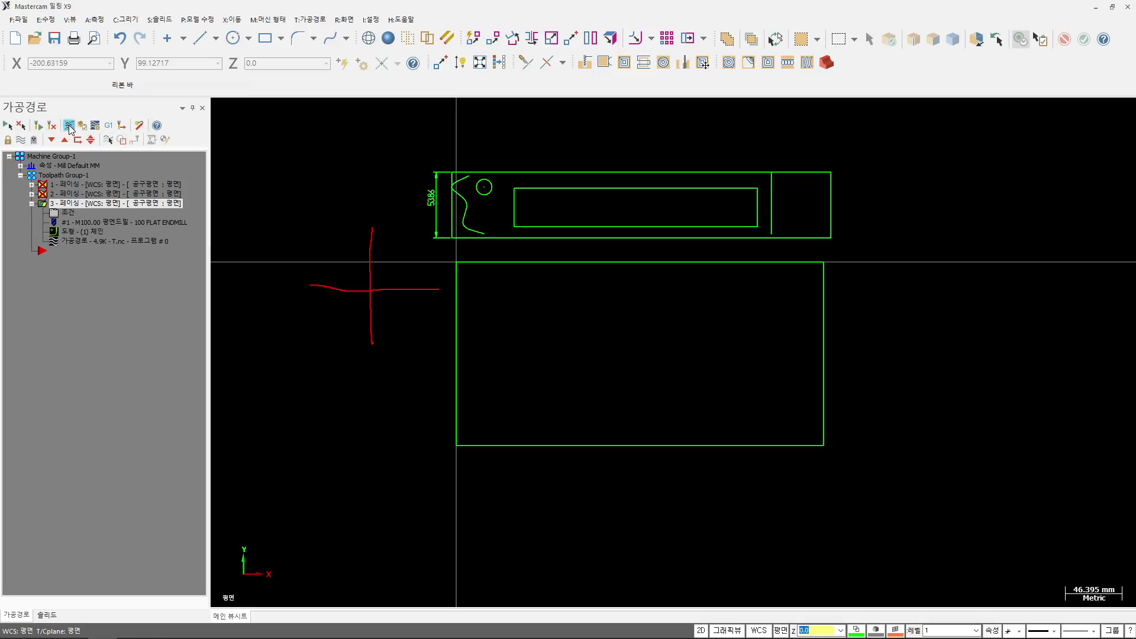
{"action": "left_click", "coordinate": [92, 198]}
Step: Set the cutting angle (가공각도) to 90 degrees and the maximum stepover to 100%, then regenerate and backplot the facing toolpath
{"action": "left_click", "coordinate": [67, 213]}
{"action": "left_click_drag", "start_coordinate": [1027, 400], "coordinate": [962, 410]}
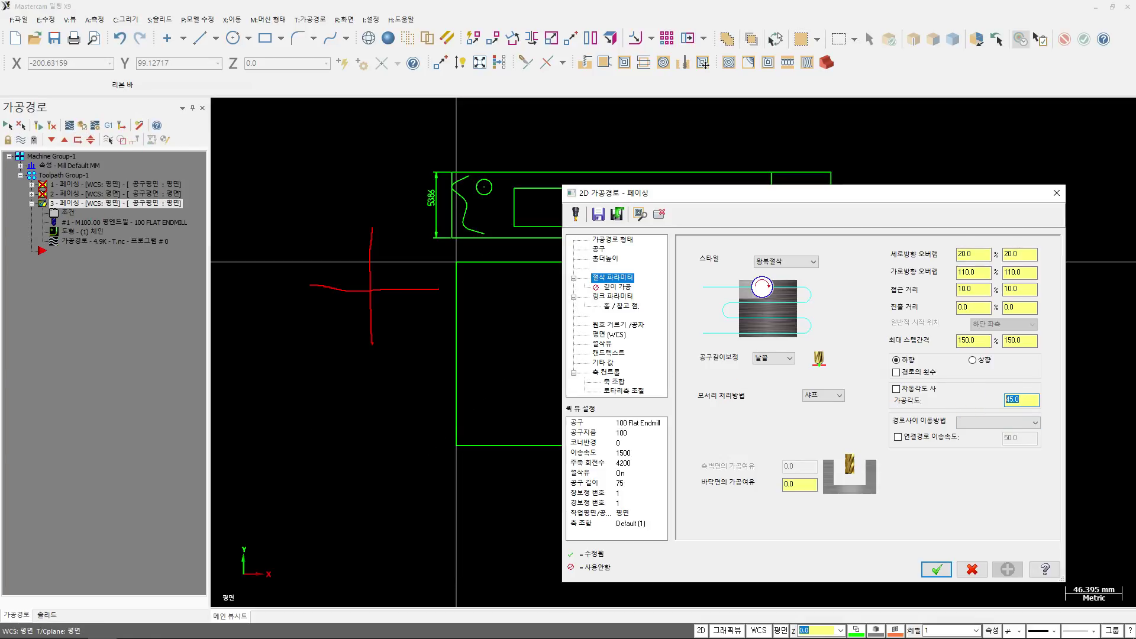
{"action": "type", "text": "90"}
{"action": "left_click_drag", "start_coordinate": [978, 348], "coordinate": [932, 354]}
{"action": "left_click", "coordinate": [936, 568]}
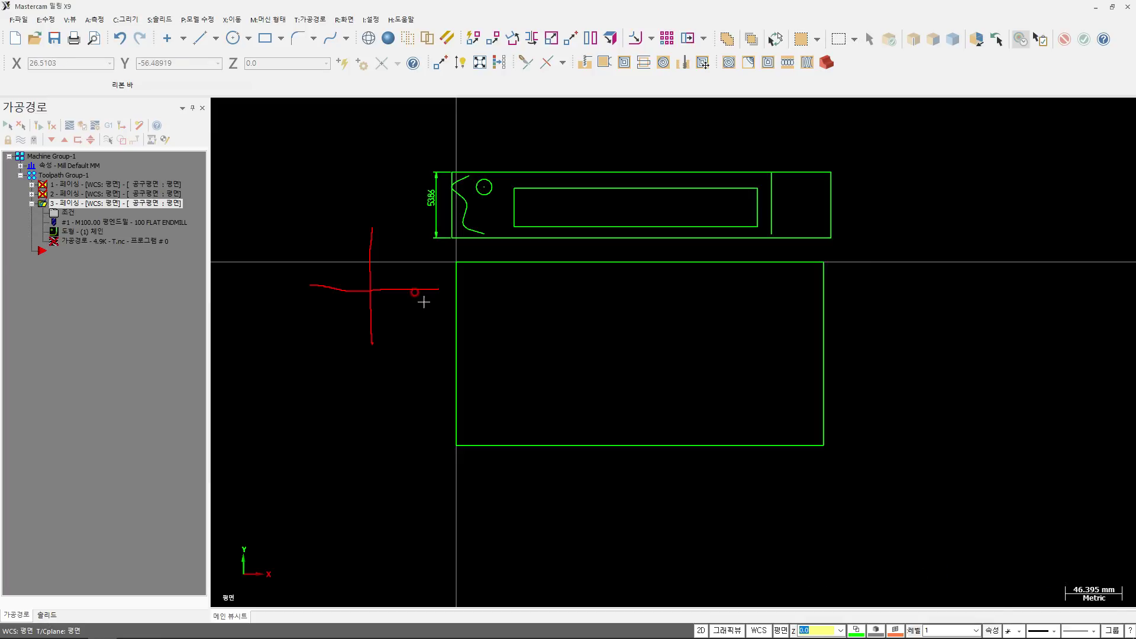
{"action": "left_click", "coordinate": [38, 126]}
{"action": "left_click", "coordinate": [70, 125]}
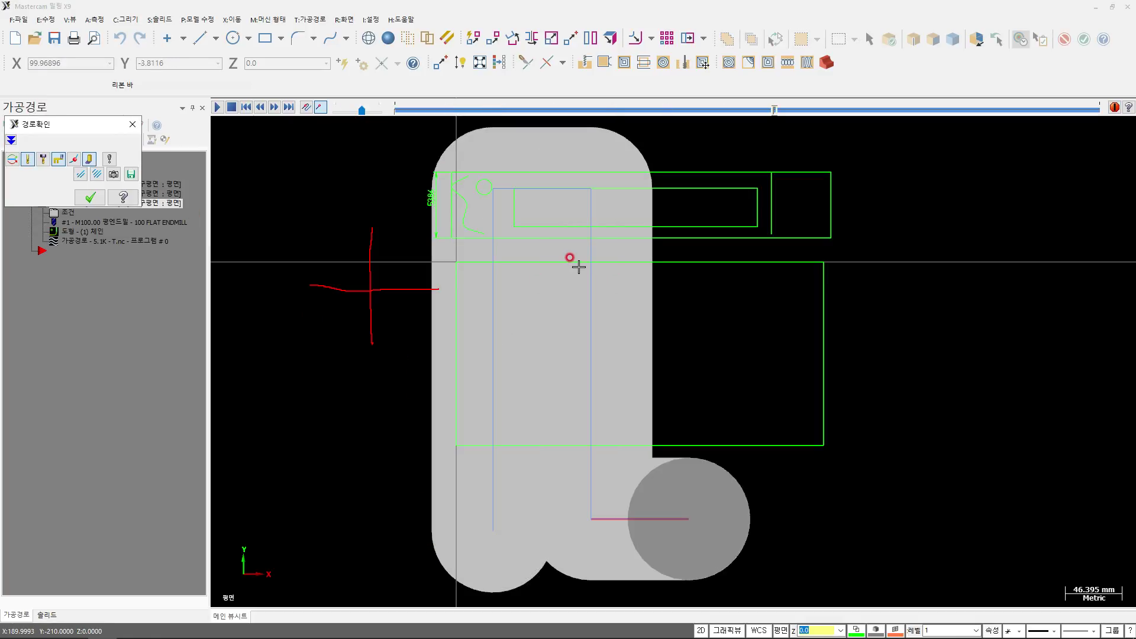
{"action": "key", "text": "s"}
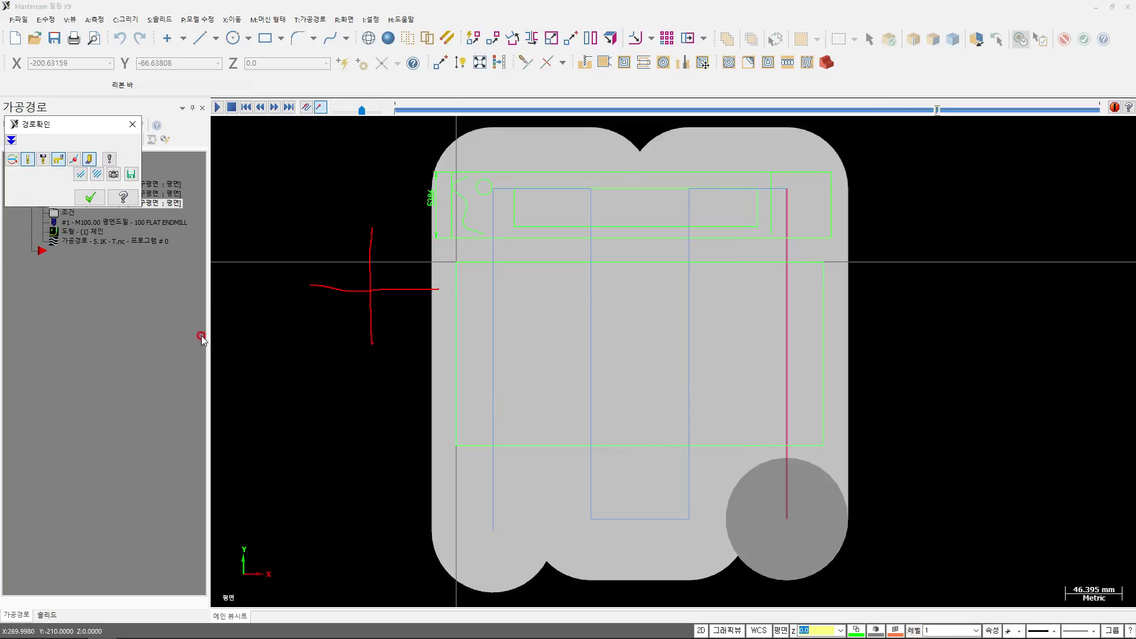
{"action": "key", "text": "Escape"}
Step: Set the across overlap (세로방향 오버랩) to 50%, regenerate the facing toolpath and step the backplot through its vertical passes
{"action": "left_click", "coordinate": [65, 212]}
{"action": "left_click_drag", "start_coordinate": [977, 251], "coordinate": [917, 265]}
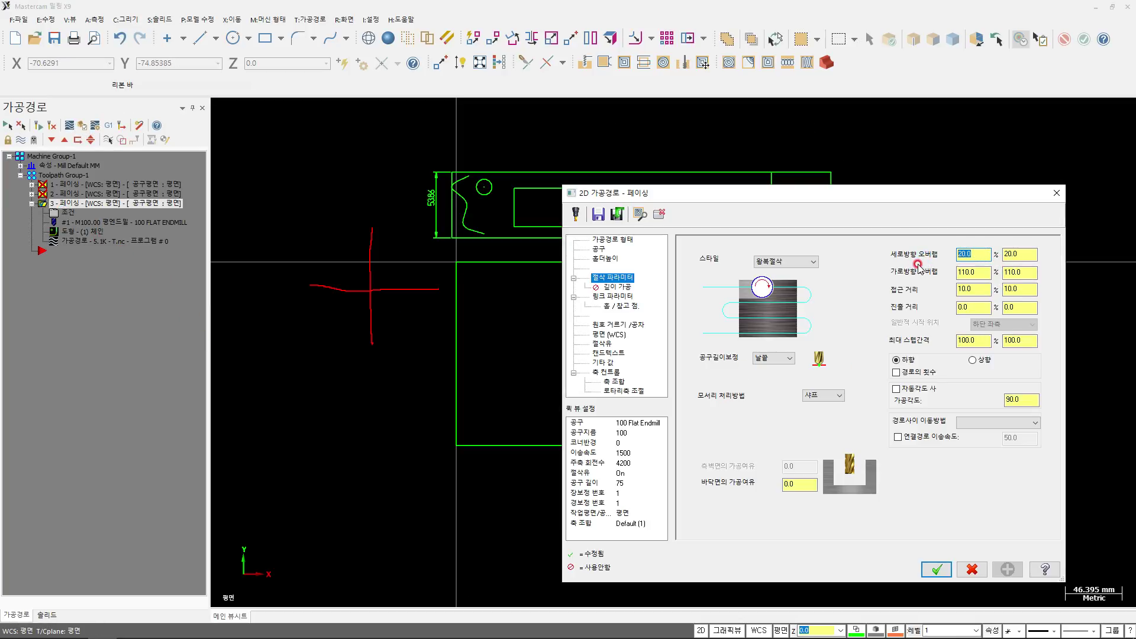
{"action": "left_click", "coordinate": [935, 569]}
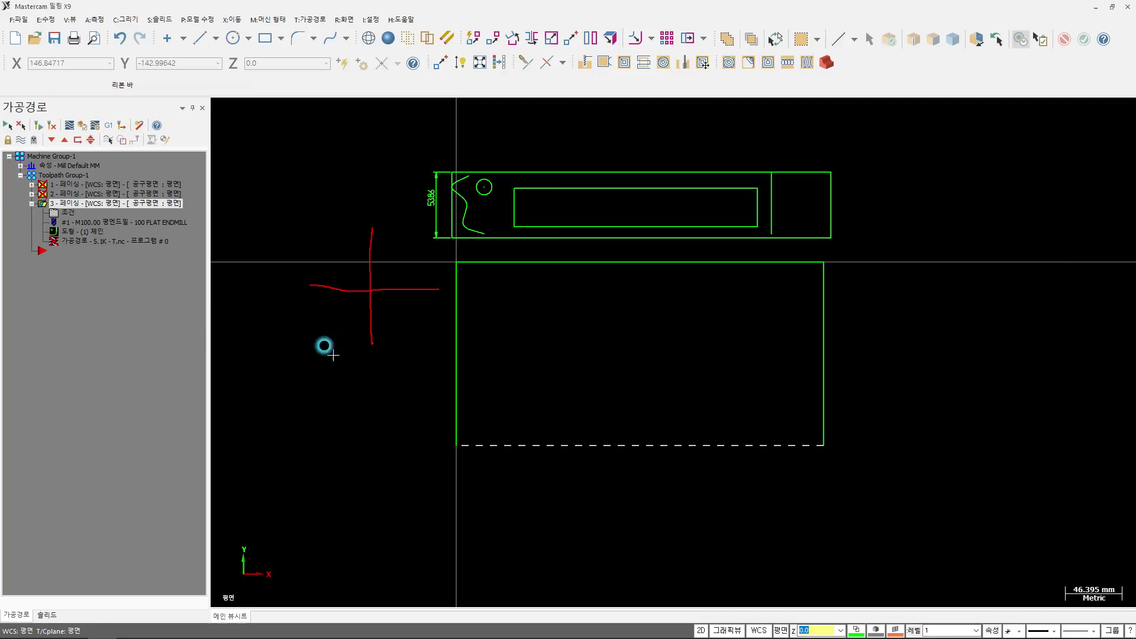
{"action": "left_click", "coordinate": [70, 125]}
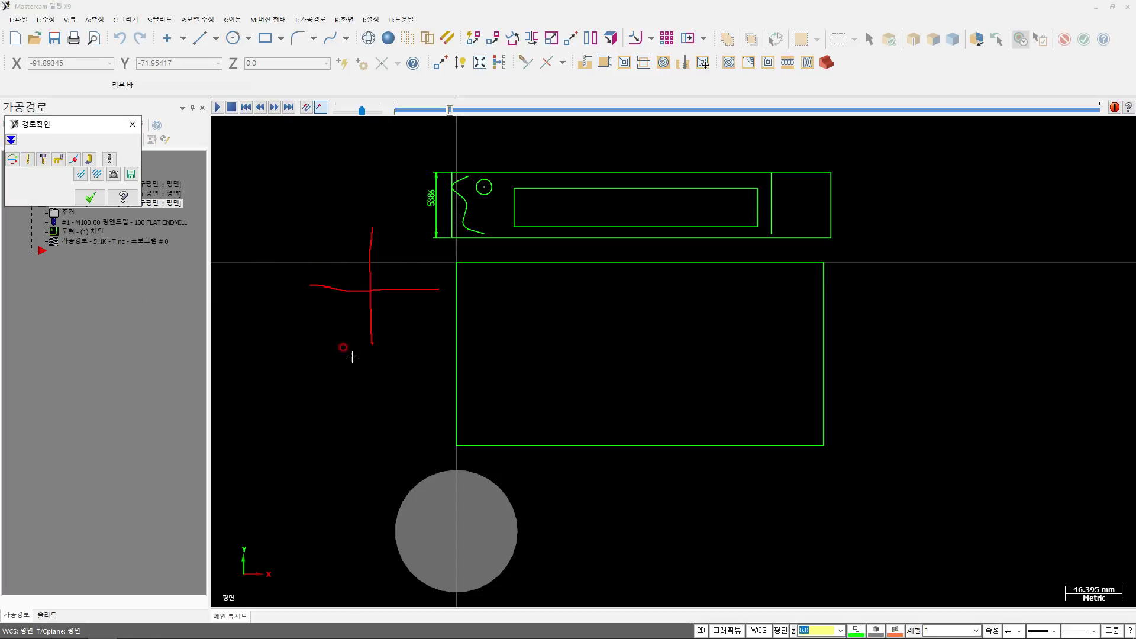
{"action": "key", "text": "s"}
{"action": "key", "text": "s"}
{"action": "key", "text": "s"}
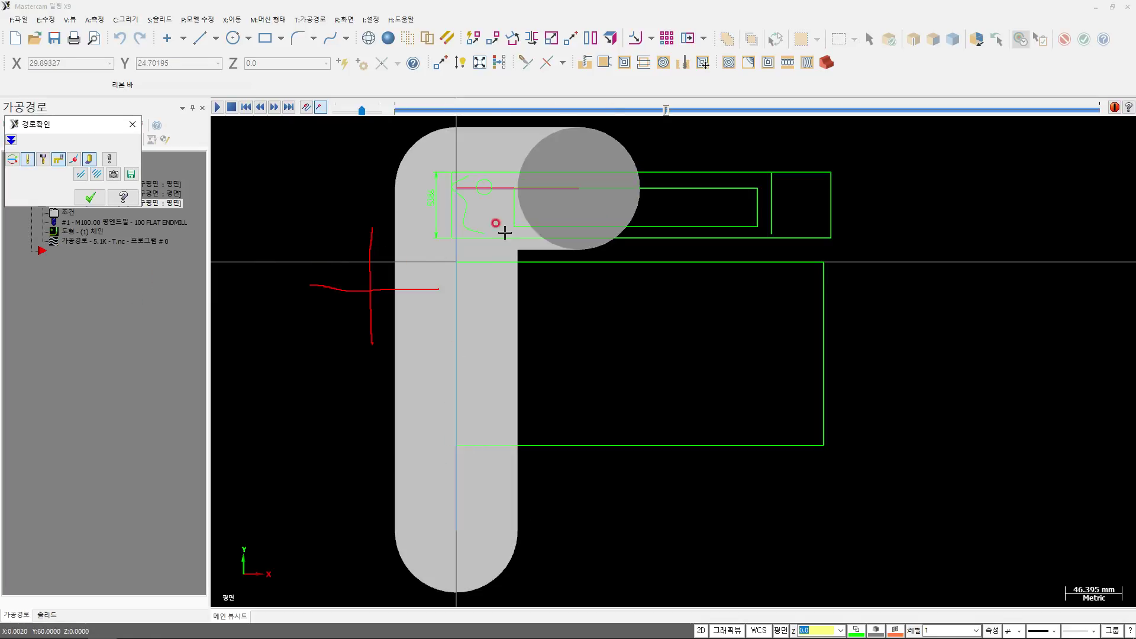
{"action": "key", "text": "s"}
{"action": "key", "text": "s"}
{"action": "key", "text": "s"}
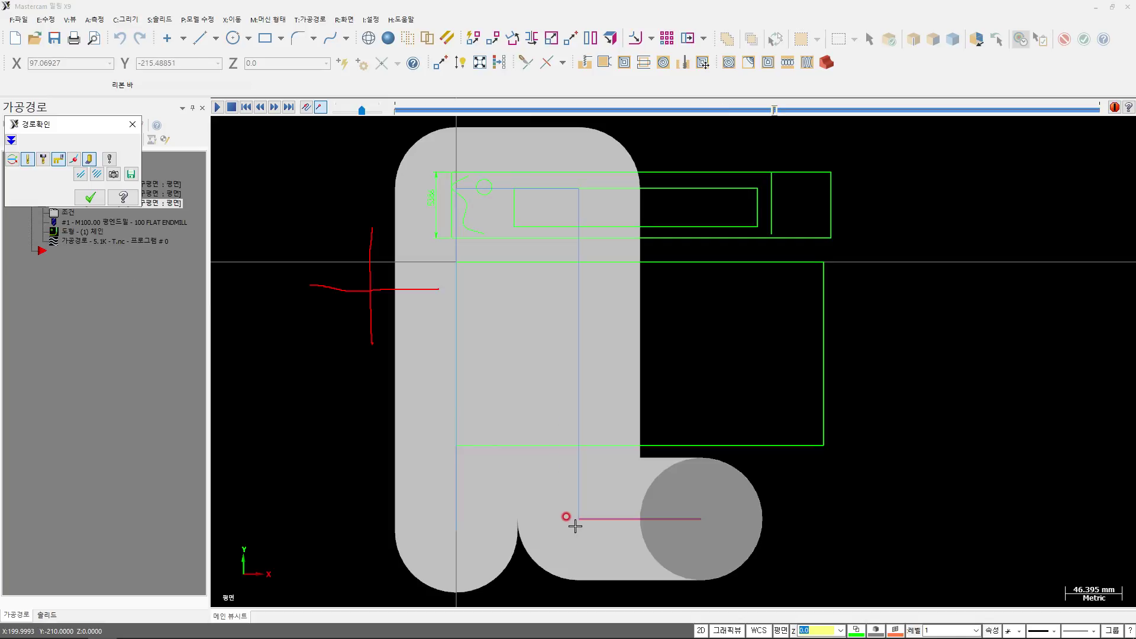
{"action": "key", "text": "s"}
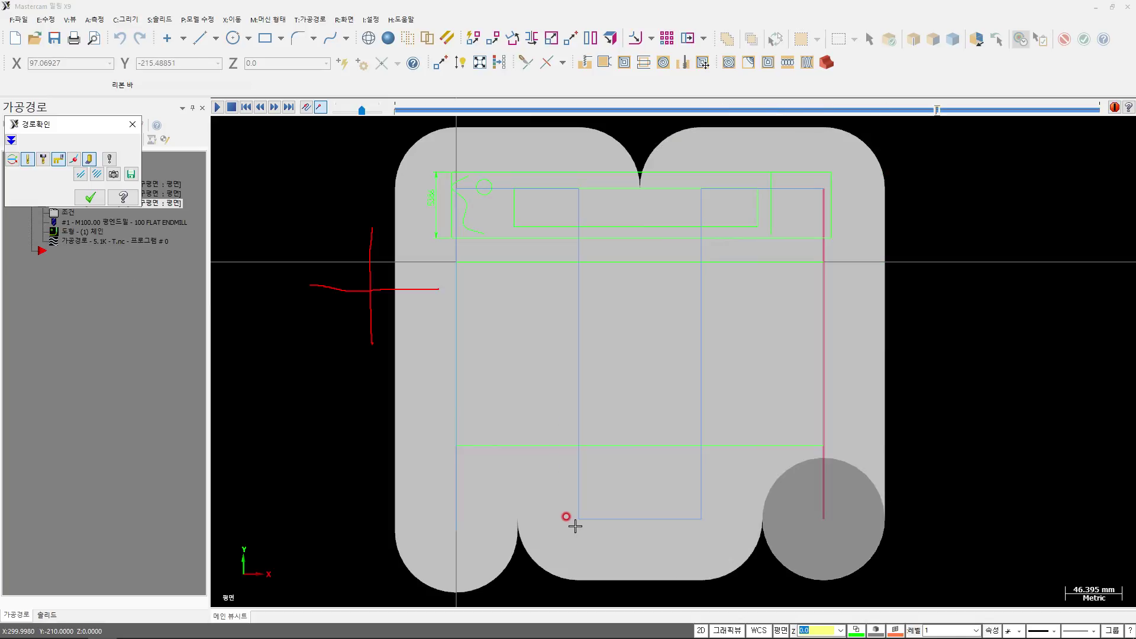
{"action": "key", "text": "Escape"}
Step: Set the maximum stepover (최대 스텝간격) to 75%, regenerate the facing toolpath and backplot its passes
{"action": "left_click", "coordinate": [58, 214]}
{"action": "double_click", "coordinate": [973, 340]}
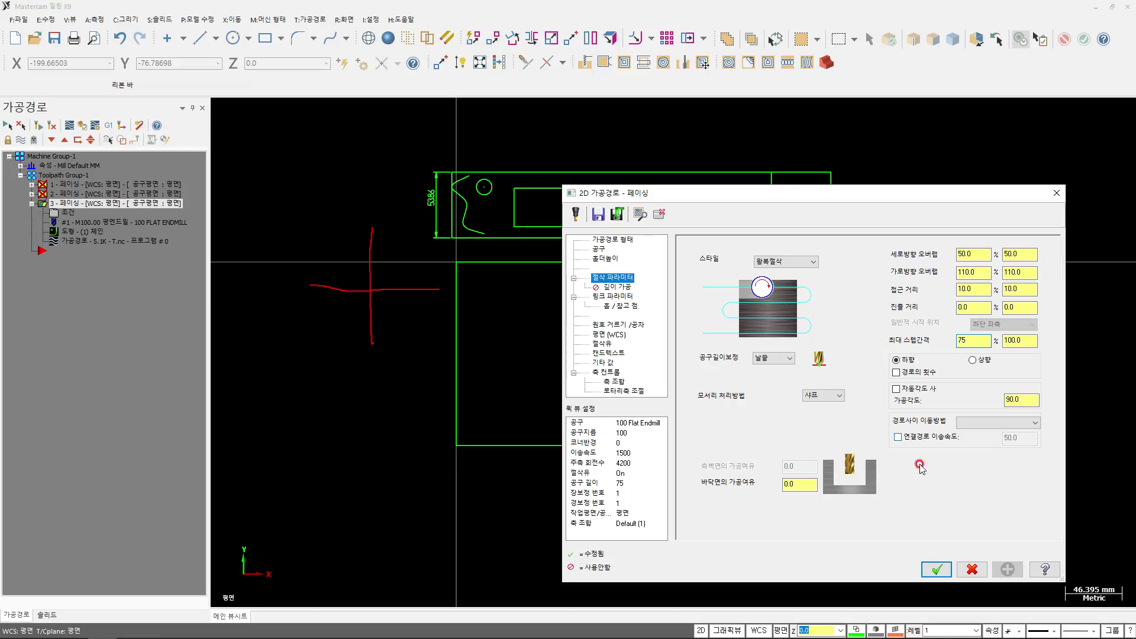
{"action": "left_click", "coordinate": [937, 569]}
{"action": "left_click", "coordinate": [68, 127]}
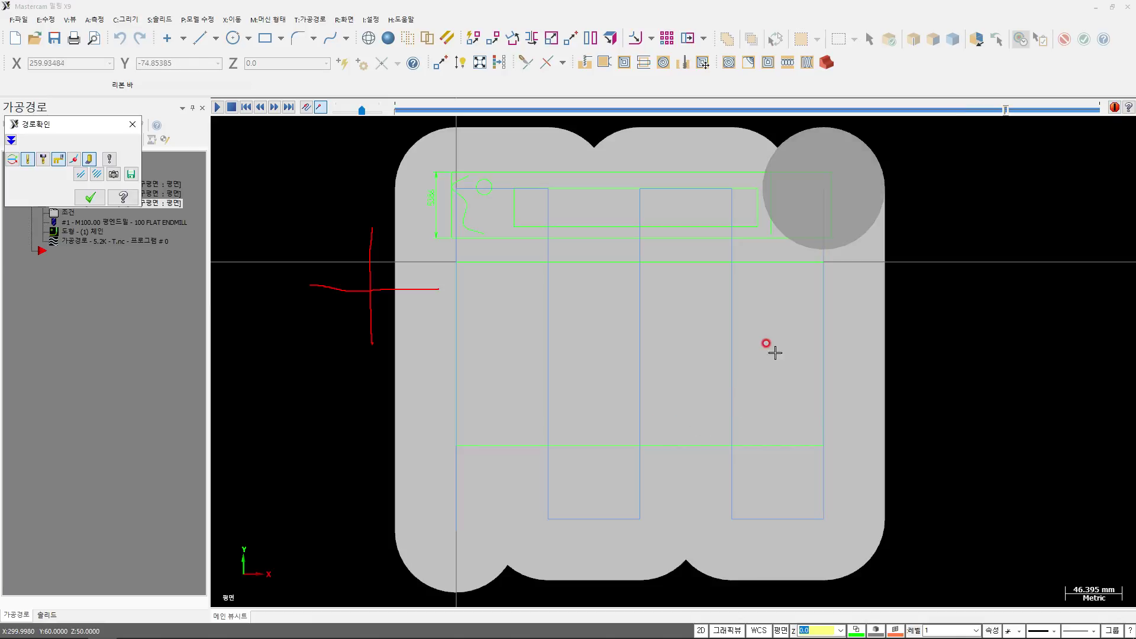
{"action": "left_click", "coordinate": [90, 197]}
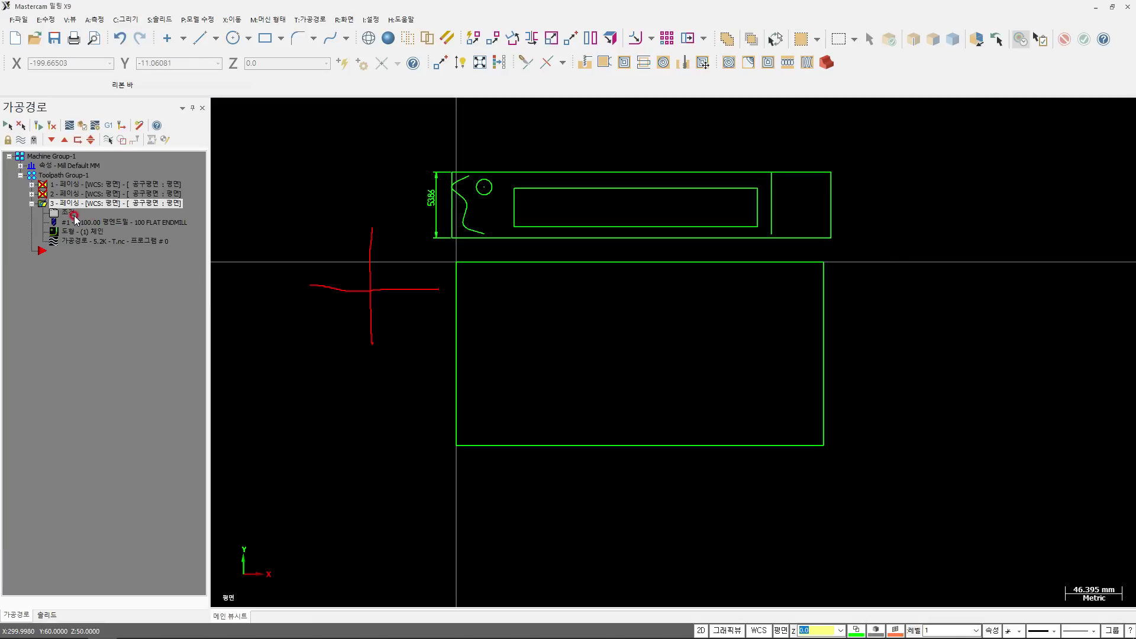
Step: Examine the facing cut parameters, focusing on the overlap, approach distance and maximum stepover settings
{"action": "left_click", "coordinate": [72, 213]}
{"action": "left_click", "coordinate": [912, 261]}
{"action": "double_click", "coordinate": [971, 254]}
{"action": "left_click", "coordinate": [943, 261]}
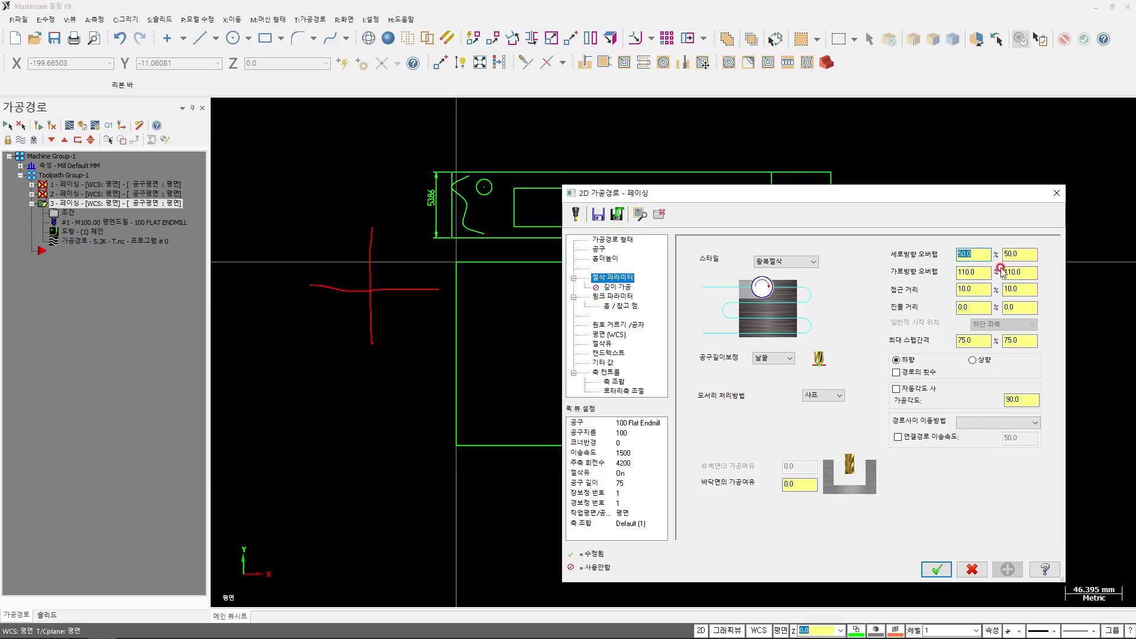
{"action": "left_click", "coordinate": [904, 291]}
{"action": "left_click", "coordinate": [971, 344]}
{"action": "left_click", "coordinate": [966, 253]}
{"action": "left_click_drag", "start_coordinate": [970, 254], "coordinate": [944, 253]}
{"action": "left_click_drag", "start_coordinate": [976, 341], "coordinate": [910, 359]}
{"action": "left_click_drag", "start_coordinate": [975, 341], "coordinate": [949, 346]}
{"action": "left_click_drag", "start_coordinate": [978, 341], "coordinate": [940, 370]}
Step: Enable depth cuts (깊이 가공) for the facing toolpath with 1 finish cut
{"action": "left_click", "coordinate": [621, 289]}
{"action": "left_click", "coordinate": [735, 276]}
{"action": "left_click_drag", "start_coordinate": [809, 320], "coordinate": [755, 325]}
{"action": "type", "text": "1"}
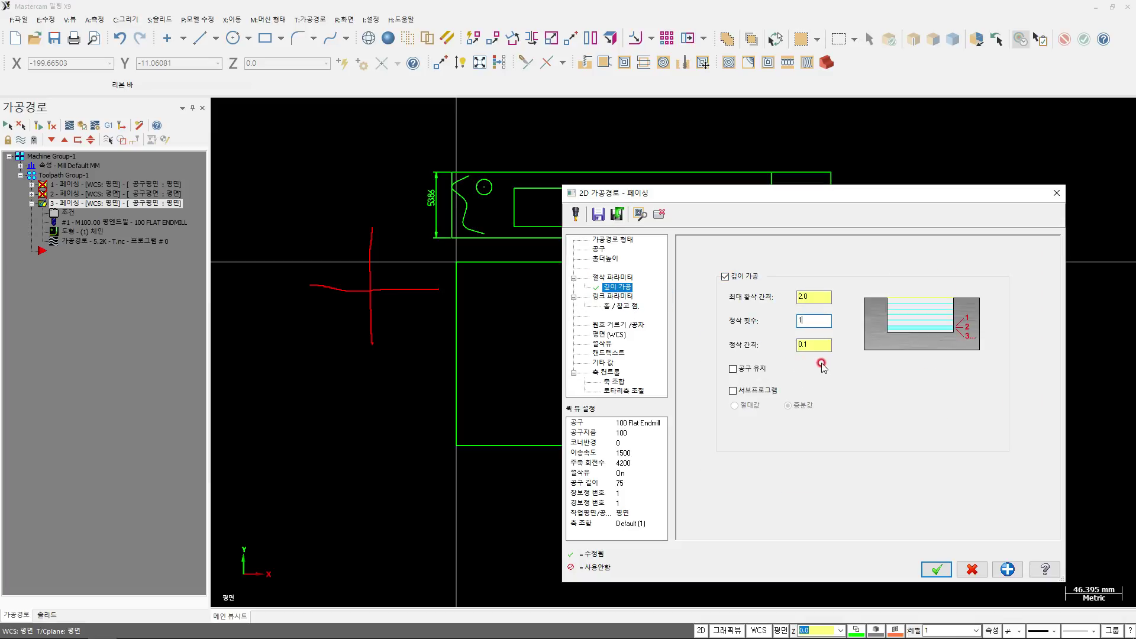
Step: Set the feed plane and the top of stock to 2 mm, then regenerate and backplot the facing toolpath
{"action": "left_click", "coordinate": [614, 297]}
{"action": "double_click", "coordinate": [883, 371]}
{"action": "type", "text": "2"}
{"action": "left_click", "coordinate": [893, 426]}
{"action": "type", "text": "2"}
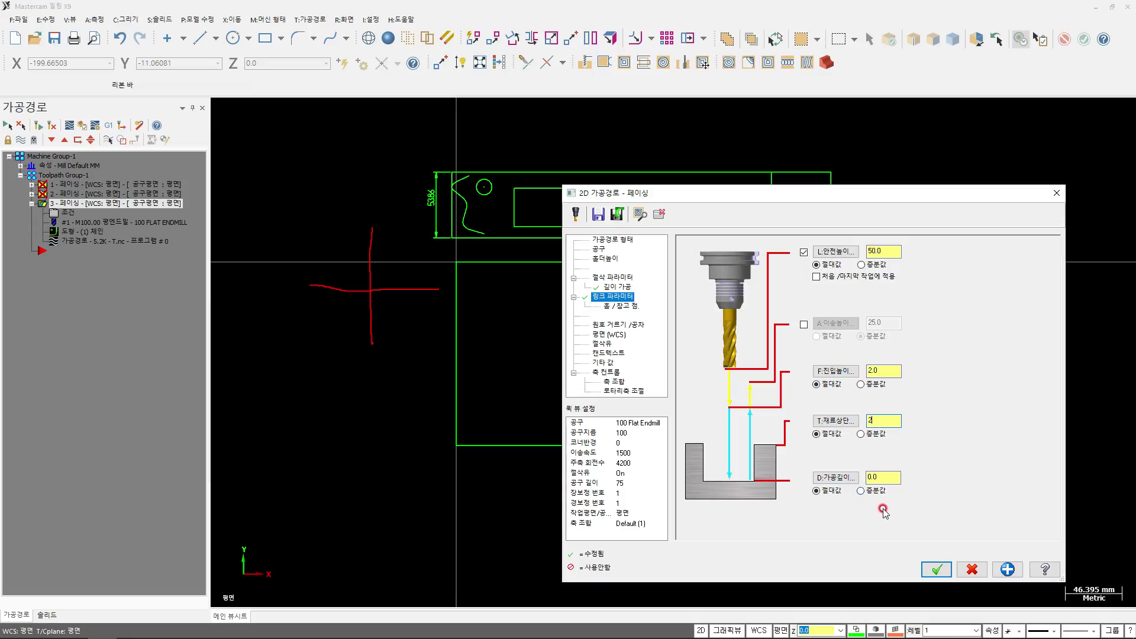
{"action": "left_click", "coordinate": [924, 565]}
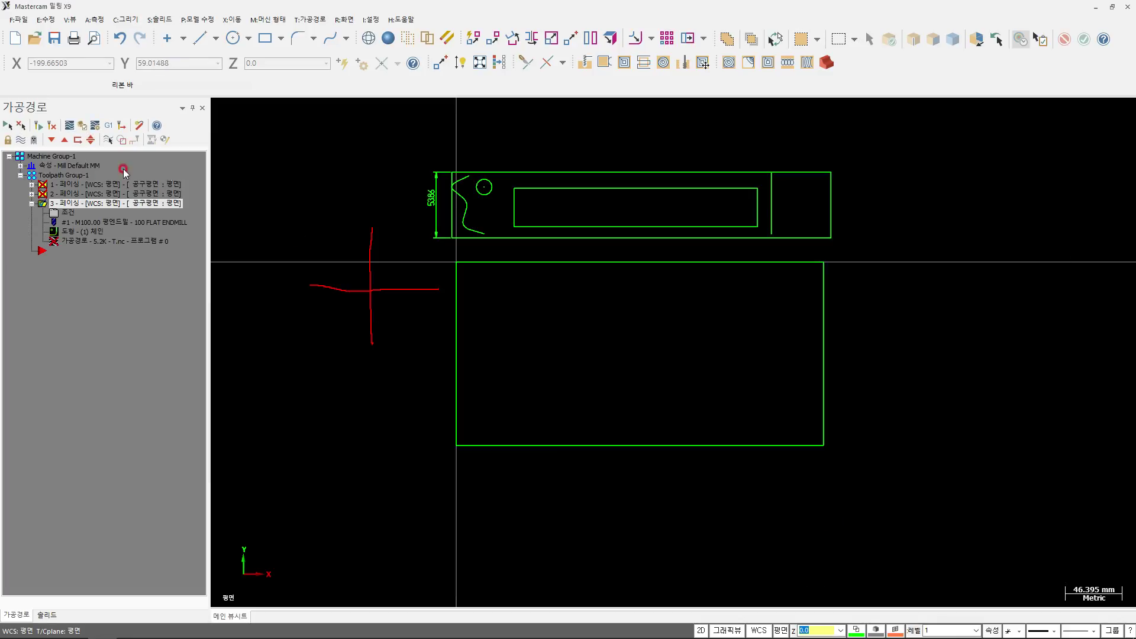
{"action": "left_click", "coordinate": [36, 127]}
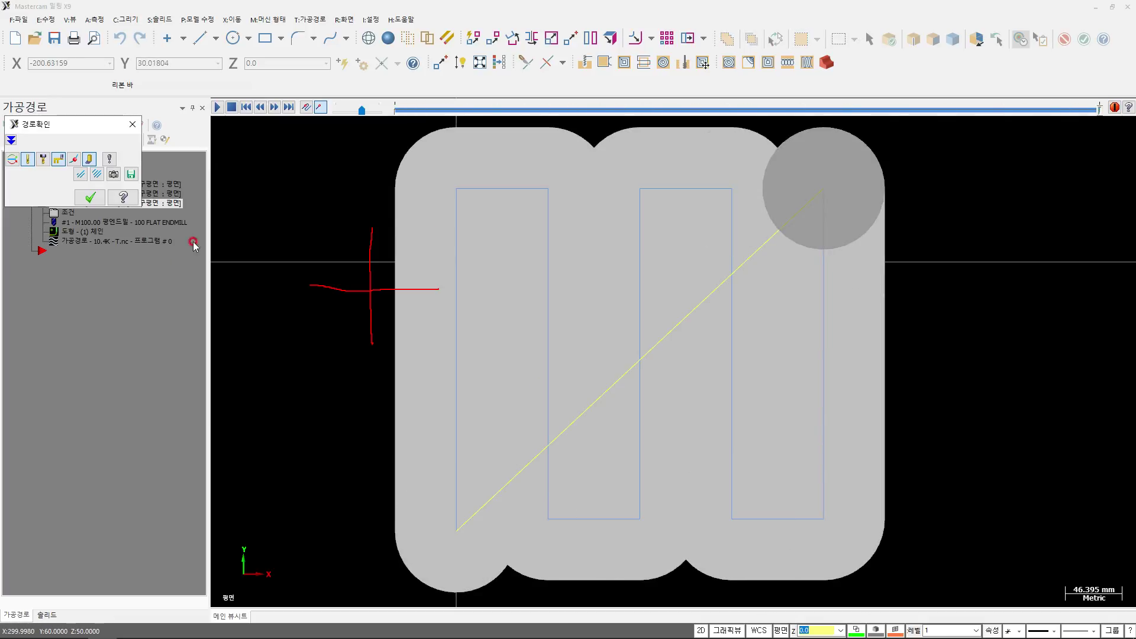
{"action": "left_click", "coordinate": [90, 197]}
Step: Enable automatic angle for the facing cut, then regenerate the toolpath and backplot its passes
{"action": "left_click", "coordinate": [68, 211]}
{"action": "left_click", "coordinate": [606, 279]}
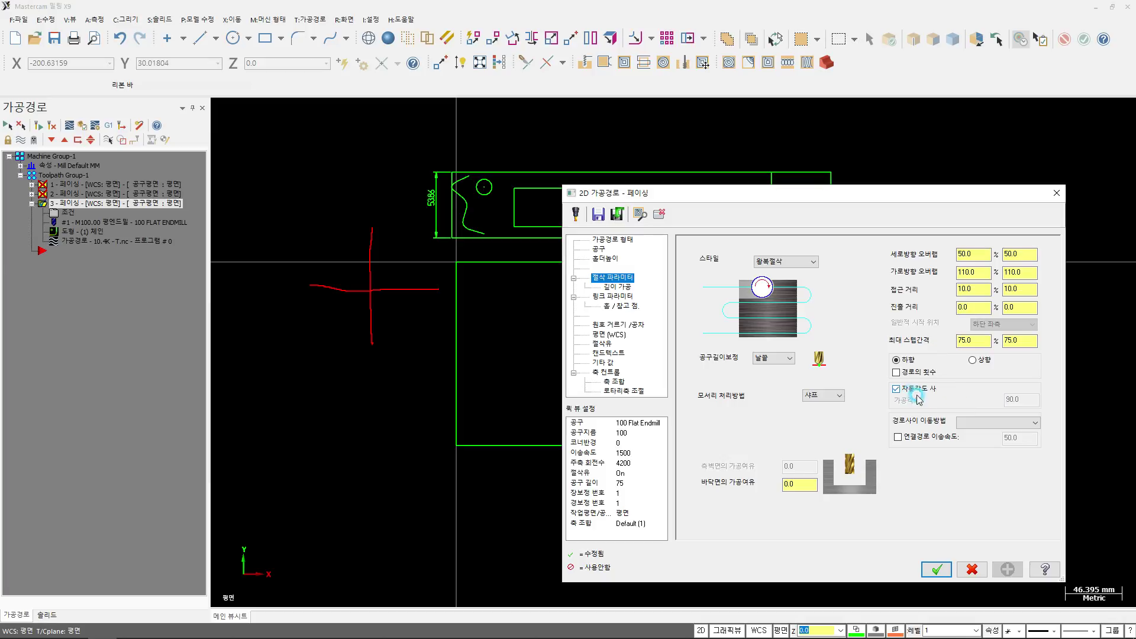
{"action": "left_click", "coordinate": [937, 569]}
{"action": "left_click", "coordinate": [38, 125]}
{"action": "left_click", "coordinate": [70, 125]}
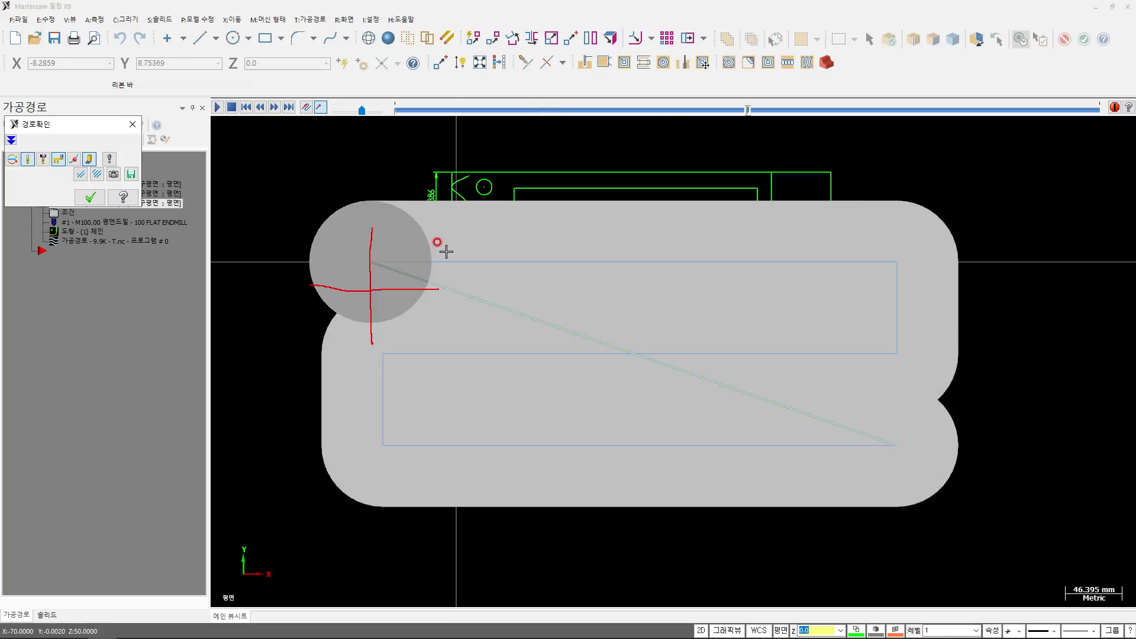
{"action": "key", "text": "Escape"}
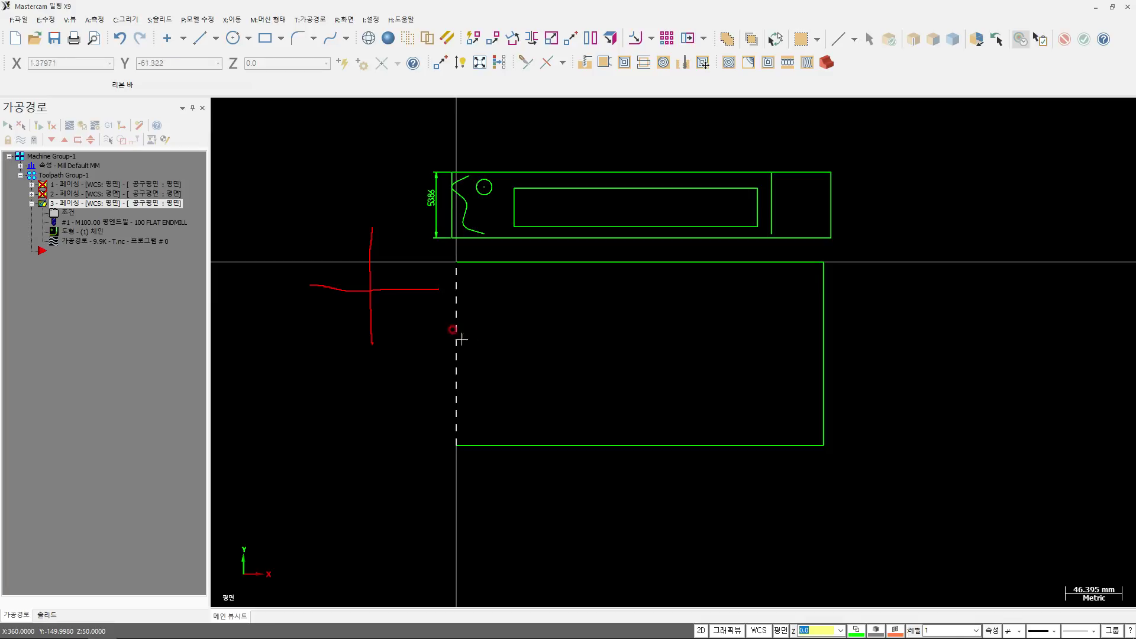
{"action": "middle_click_drag", "start_coordinate": [510, 363], "coordinate": [570, 322]}
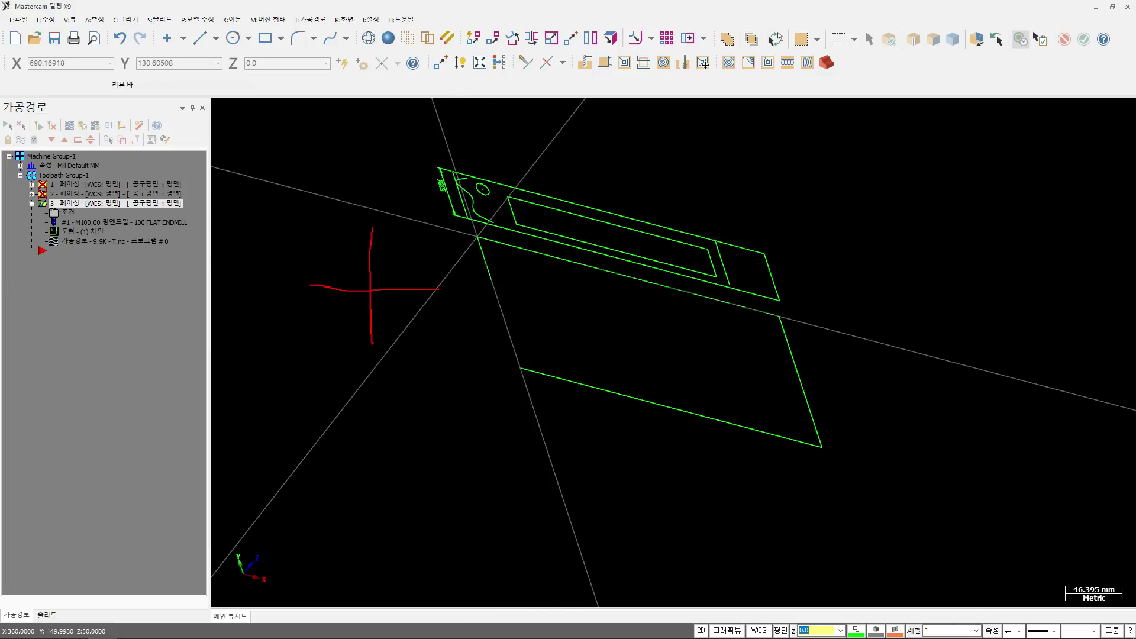
{"action": "key", "text": "Escape"}
{"action": "middle_click_drag", "start_coordinate": [823, 365], "coordinate": [711, 440]}
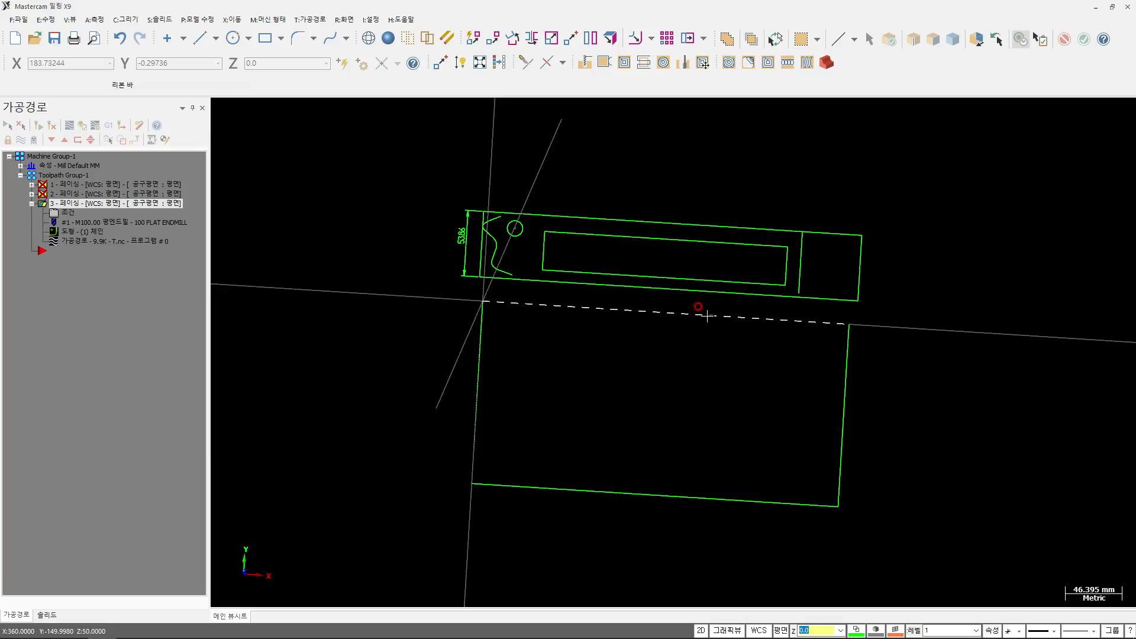
{"action": "middle_click_drag", "start_coordinate": [674, 309], "coordinate": [645, 294]}
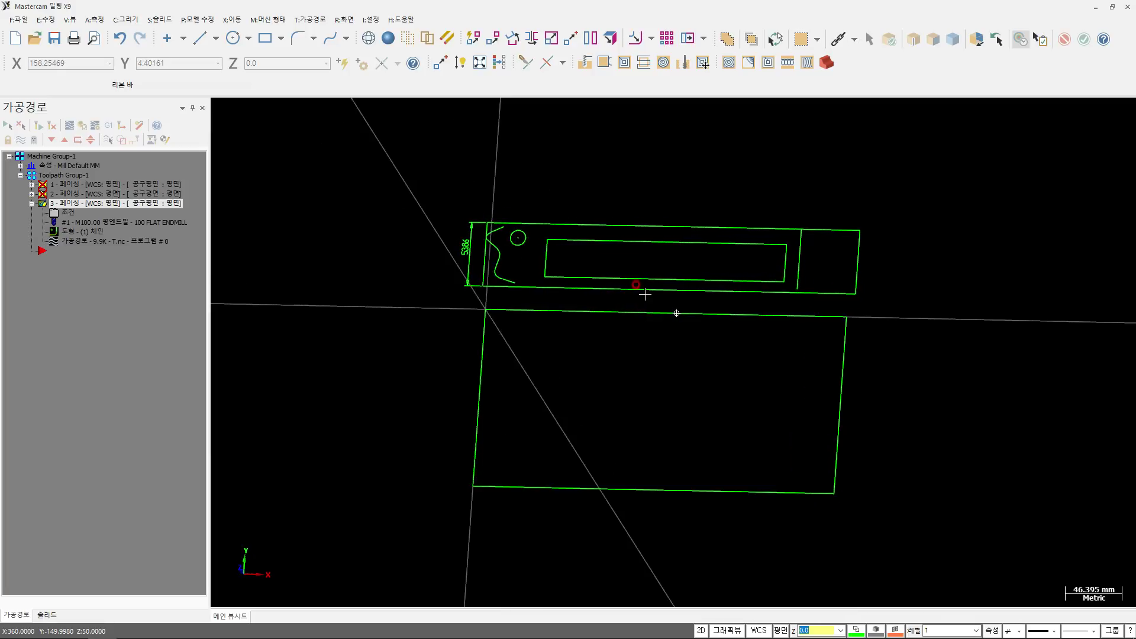
{"action": "key", "text": "alt+1"}
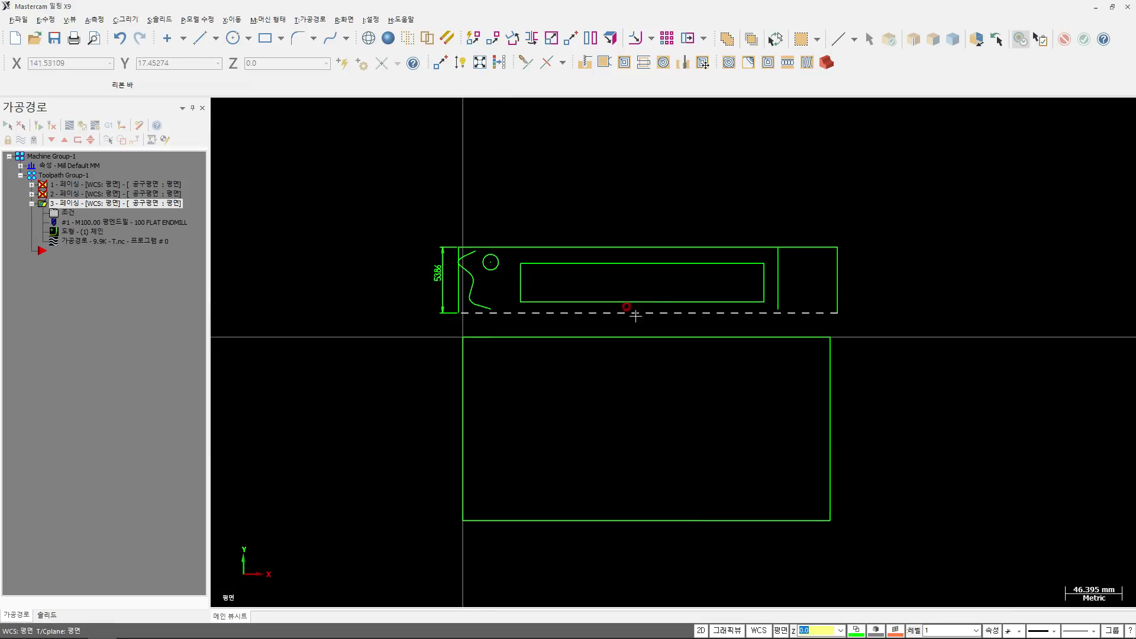
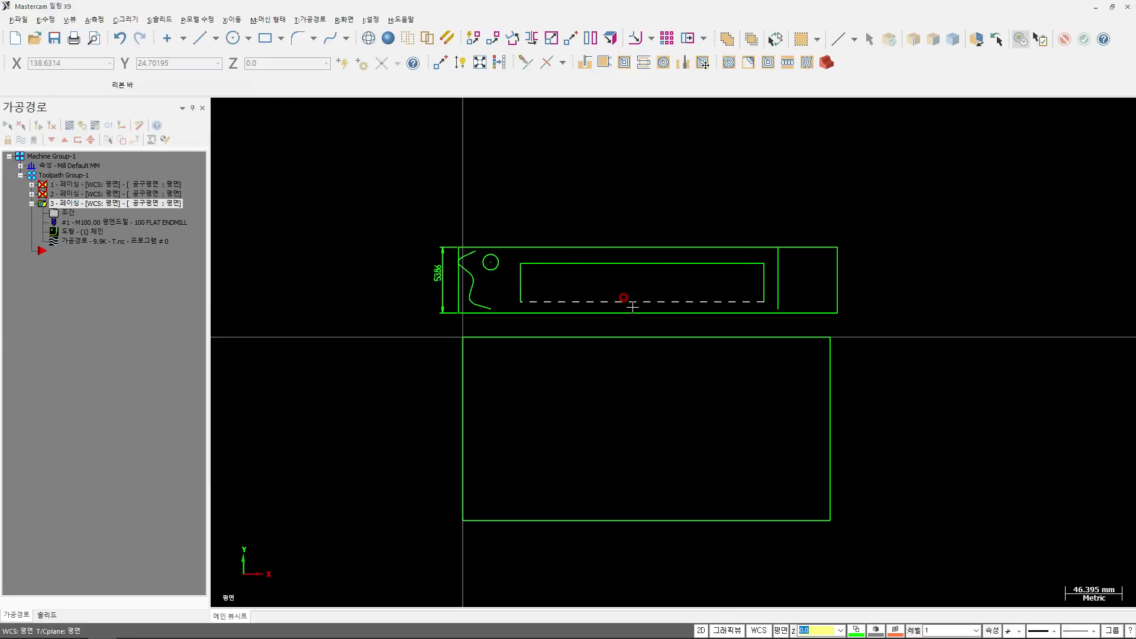
Step: Copy the first facing operation to the end of the toolpath group, after the third facing operation
{"action": "left_click", "coordinate": [81, 192]}
{"action": "left_click", "coordinate": [81, 184]}
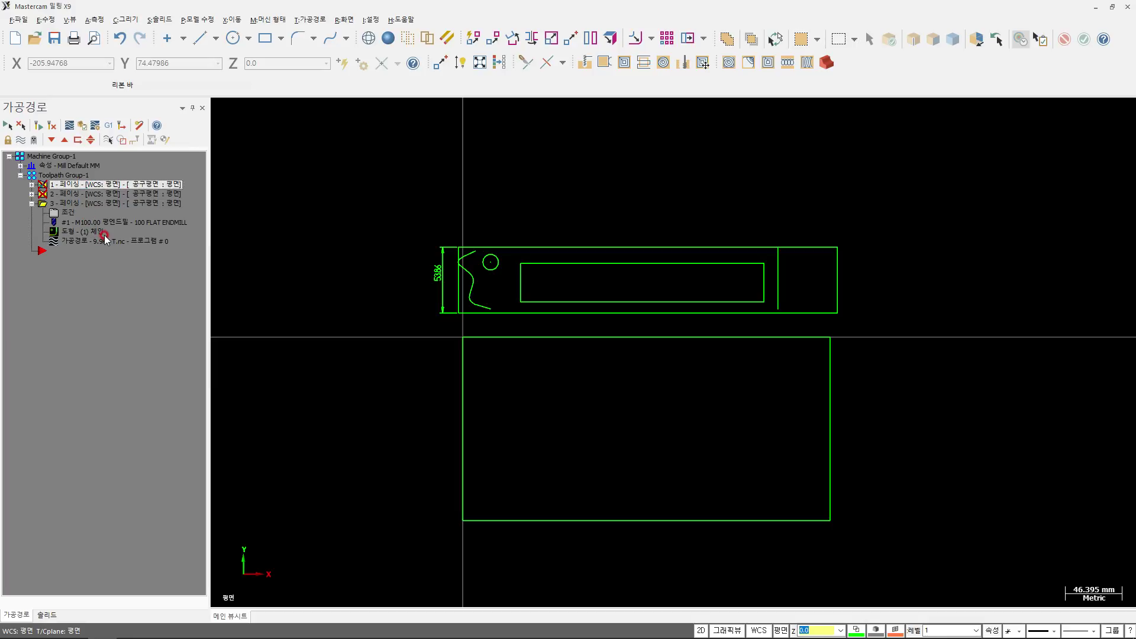
{"action": "right_click_drag", "start_coordinate": [104, 235], "coordinate": [102, 238]}
{"action": "left_click", "coordinate": [95, 277]}
Step: Examine the copied facing operation's one-pass cut parameters, floor stock allowance and tool feed rate
{"action": "left_click", "coordinate": [32, 251]}
{"action": "left_click", "coordinate": [69, 259]}
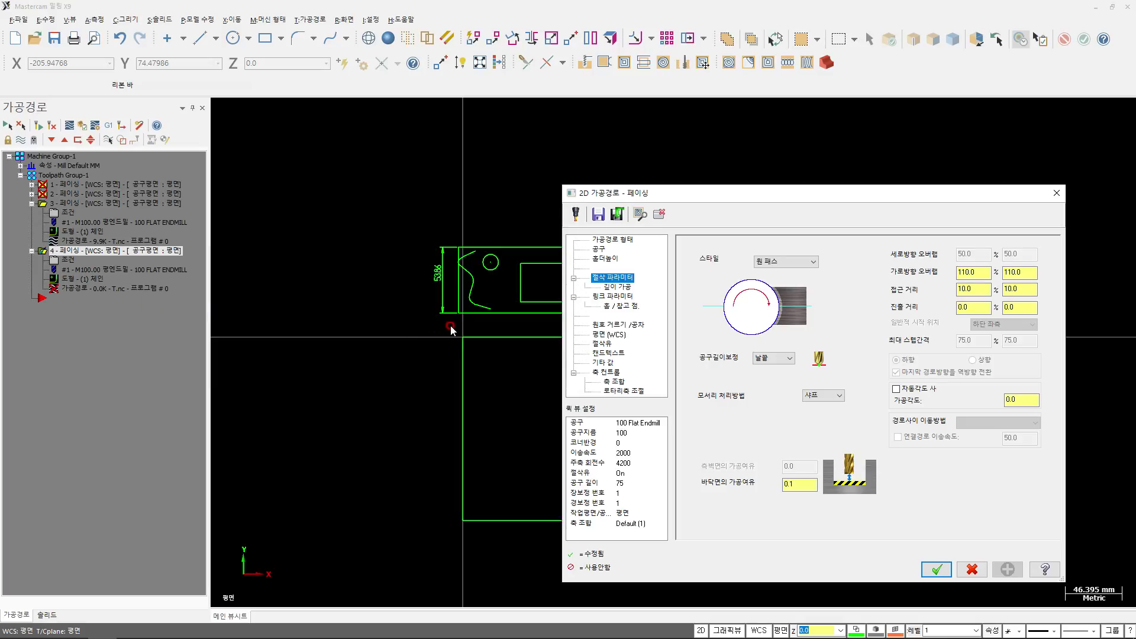
{"action": "left_click", "coordinate": [806, 485]}
{"action": "left_click", "coordinate": [599, 249]}
{"action": "left_click_drag", "start_coordinate": [955, 391], "coordinate": [914, 394]}
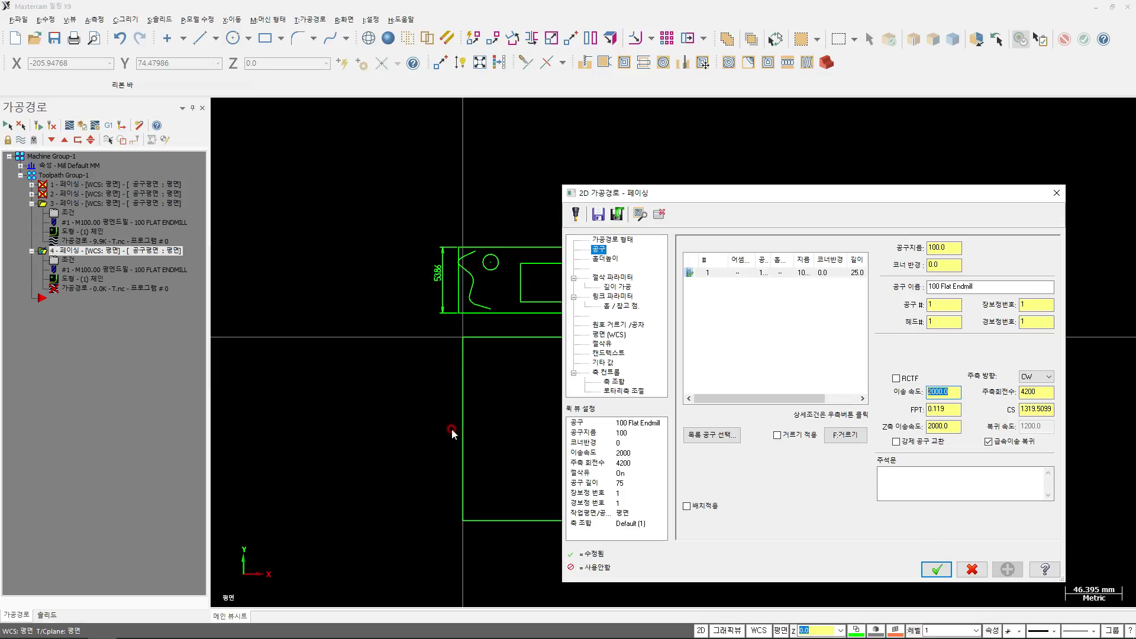
{"action": "left_click", "coordinate": [936, 569]}
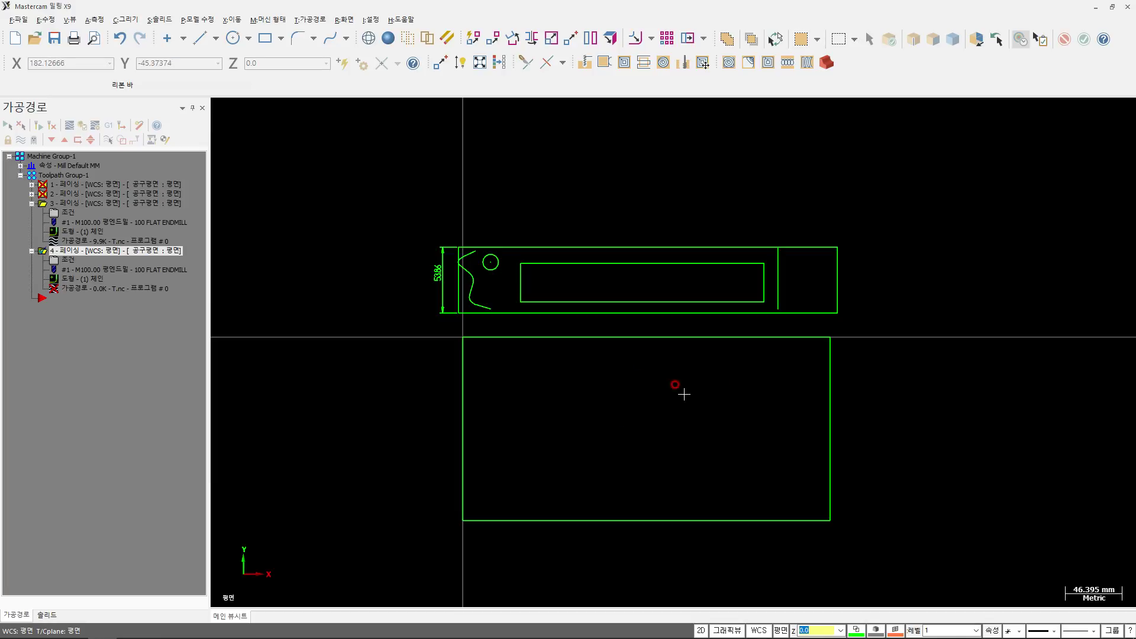
{"action": "mouse_move", "coordinate": [566, 431]}
{"action": "middle_mouse_down"}
{"action": "mouse_move", "coordinate": [578, 419]}
{"action": "mouse_move", "coordinate": [563, 368]}
{"action": "middle_mouse_up"}
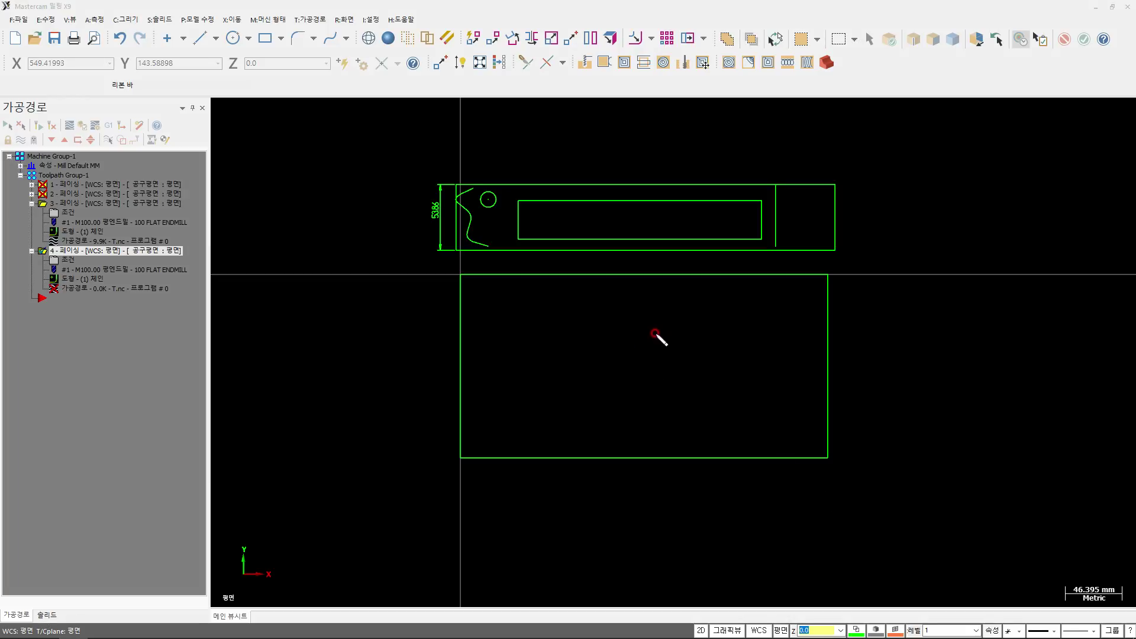
{"action": "left_click_drag", "start_coordinate": [495, 276], "coordinate": [457, 306]}
{"action": "left_click_drag", "start_coordinate": [454, 417], "coordinate": [534, 476]}
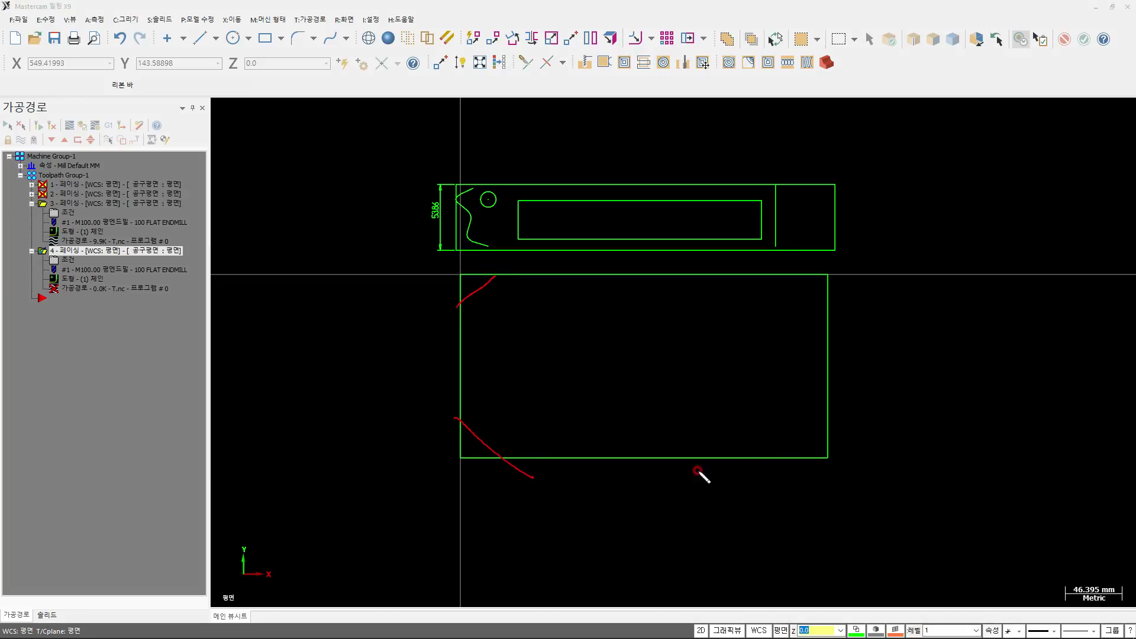
{"action": "left_click_drag", "start_coordinate": [772, 273], "coordinate": [837, 333]}
{"action": "left_click_drag", "start_coordinate": [830, 422], "coordinate": [775, 472]}
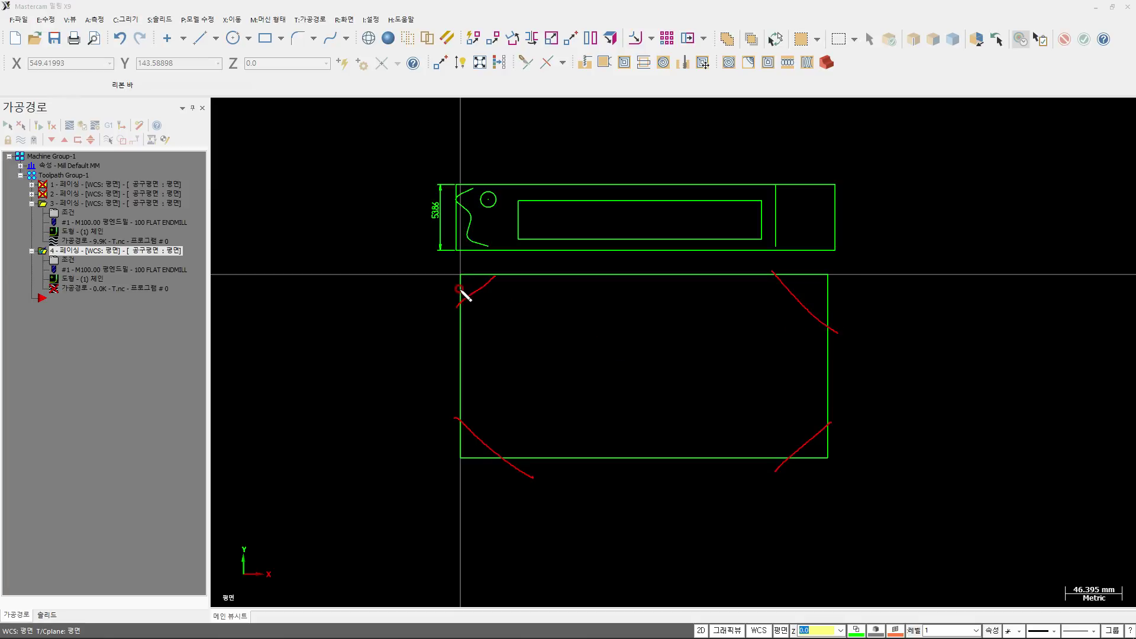
{"action": "mouse_move", "coordinate": [466, 269]}
{"action": "left_mouse_down"}
{"action": "mouse_move", "coordinate": [540, 221]}
{"action": "mouse_move", "coordinate": [553, 274]}
{"action": "left_mouse_up"}
{"action": "mouse_move", "coordinate": [684, 275]}
{"action": "left_mouse_down"}
{"action": "mouse_move", "coordinate": [804, 243]}
{"action": "mouse_move", "coordinate": [803, 274]}
{"action": "left_mouse_up"}
{"action": "left_click_drag", "start_coordinate": [488, 460], "coordinate": [553, 449]}
{"action": "mouse_move", "coordinate": [791, 514]}
{"action": "left_mouse_down"}
{"action": "mouse_move", "coordinate": [744, 453]}
{"action": "mouse_move", "coordinate": [781, 504]}
{"action": "left_mouse_up"}
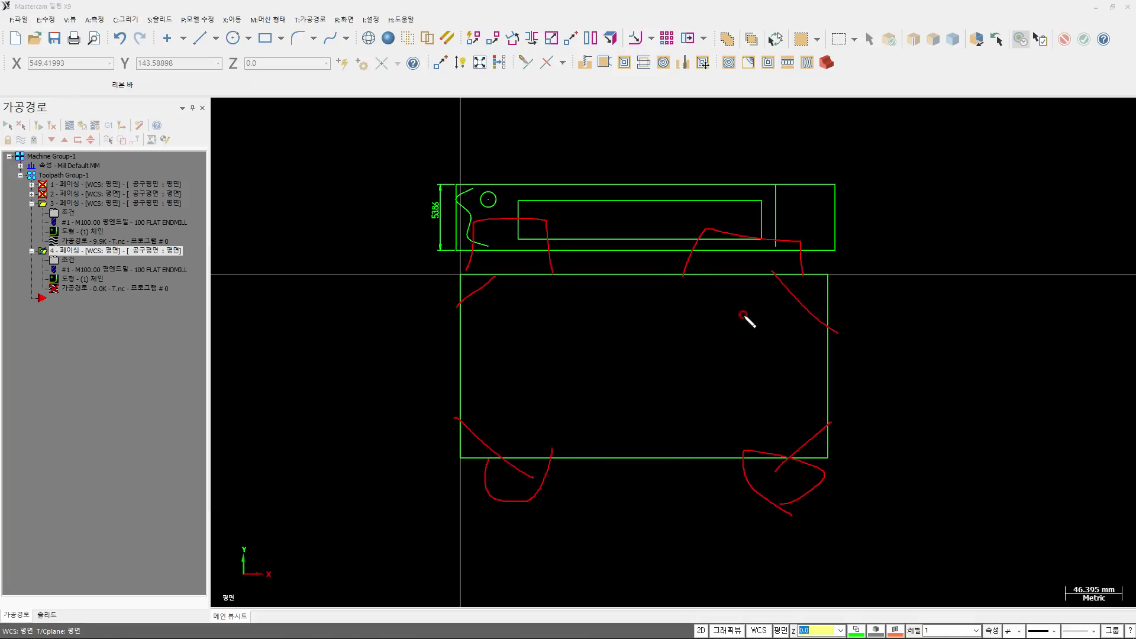
{"action": "mouse_move", "coordinate": [721, 291]}
{"action": "left_mouse_down"}
{"action": "mouse_move", "coordinate": [473, 308]}
{"action": "mouse_move", "coordinate": [768, 435]}
{"action": "mouse_move", "coordinate": [806, 303]}
{"action": "mouse_move", "coordinate": [611, 292]}
{"action": "mouse_move", "coordinate": [477, 418]}
{"action": "mouse_move", "coordinate": [801, 406]}
{"action": "mouse_move", "coordinate": [812, 295]}
{"action": "left_mouse_up"}
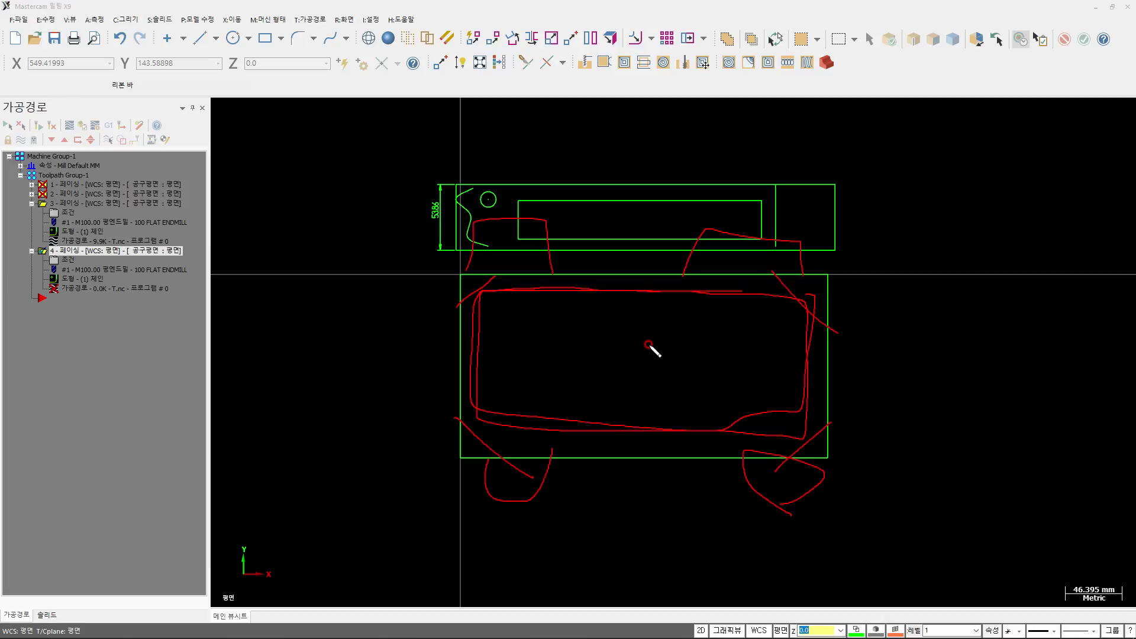
{"action": "key", "text": "e"}
{"action": "mouse_move", "coordinate": [463, 267]}
{"action": "left_mouse_down"}
{"action": "mouse_move", "coordinate": [760, 275]}
{"action": "mouse_move", "coordinate": [834, 324]}
{"action": "mouse_move", "coordinate": [719, 473]}
{"action": "mouse_move", "coordinate": [459, 449]}
{"action": "mouse_move", "coordinate": [451, 259]}
{"action": "mouse_move", "coordinate": [833, 268]}
{"action": "mouse_move", "coordinate": [840, 471]}
{"action": "mouse_move", "coordinate": [509, 474]}
{"action": "mouse_move", "coordinate": [454, 339]}
{"action": "mouse_move", "coordinate": [557, 268]}
{"action": "mouse_move", "coordinate": [832, 266]}
{"action": "mouse_move", "coordinate": [854, 446]}
{"action": "mouse_move", "coordinate": [525, 482]}
{"action": "mouse_move", "coordinate": [438, 326]}
{"action": "mouse_move", "coordinate": [780, 277]}
{"action": "left_mouse_up"}
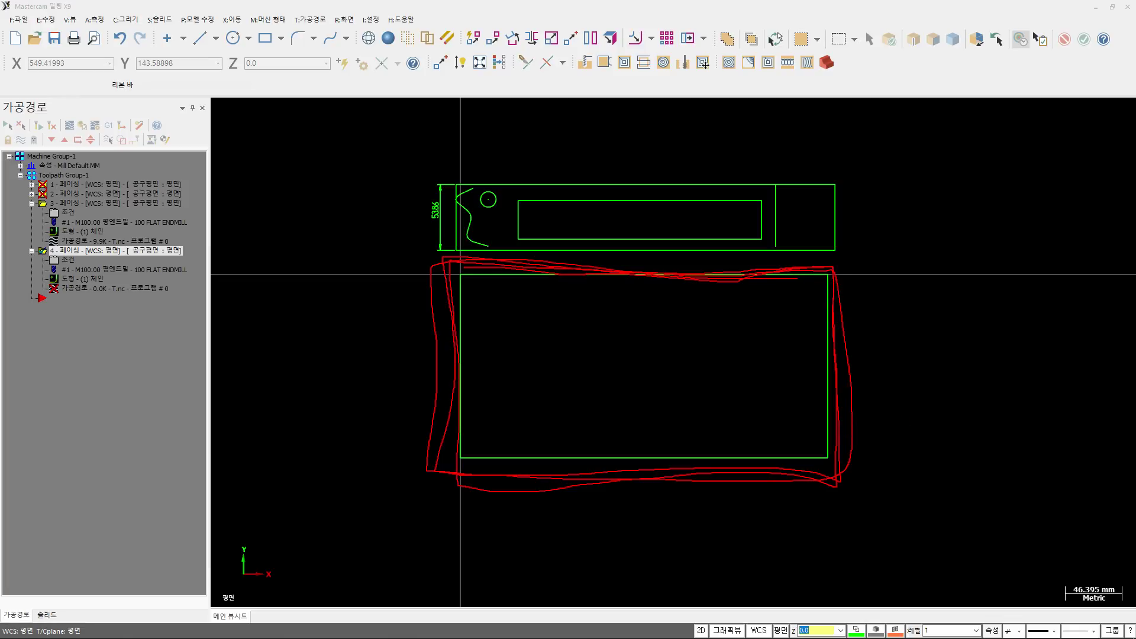
{"action": "key", "text": "Escape"}
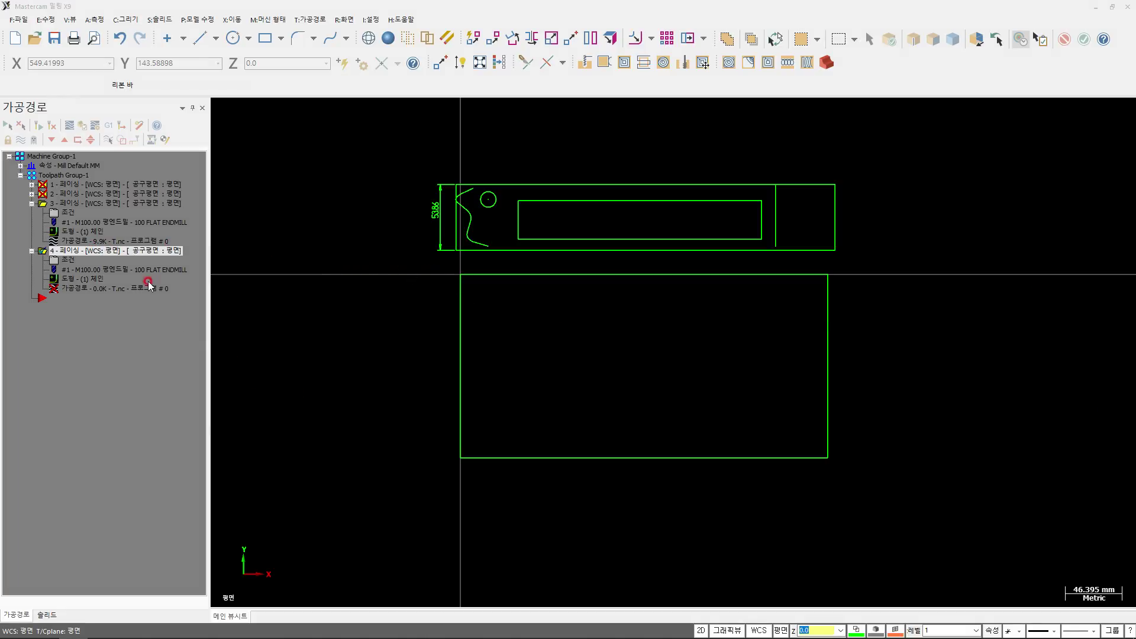
Step: Try a spindle speed of 850 and a feed rate of 420 for the third facing operation
{"action": "left_click", "coordinate": [65, 220]}
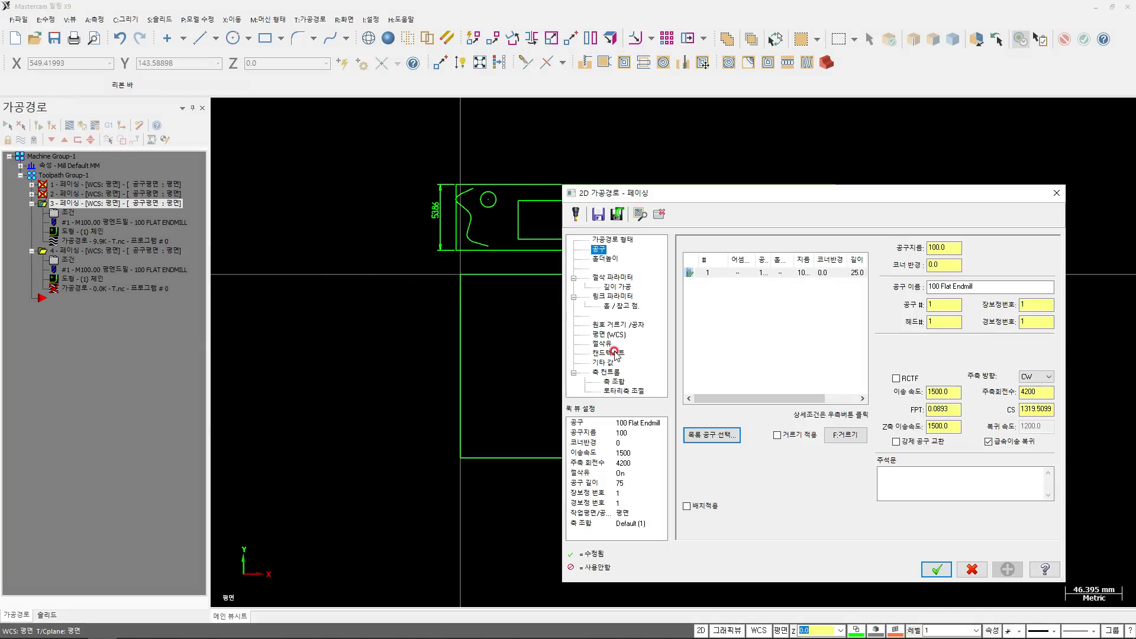
{"action": "double_click", "coordinate": [1037, 391]}
{"action": "left_click_drag", "start_coordinate": [951, 391], "coordinate": [866, 406]}
{"action": "type", "text": "420"}
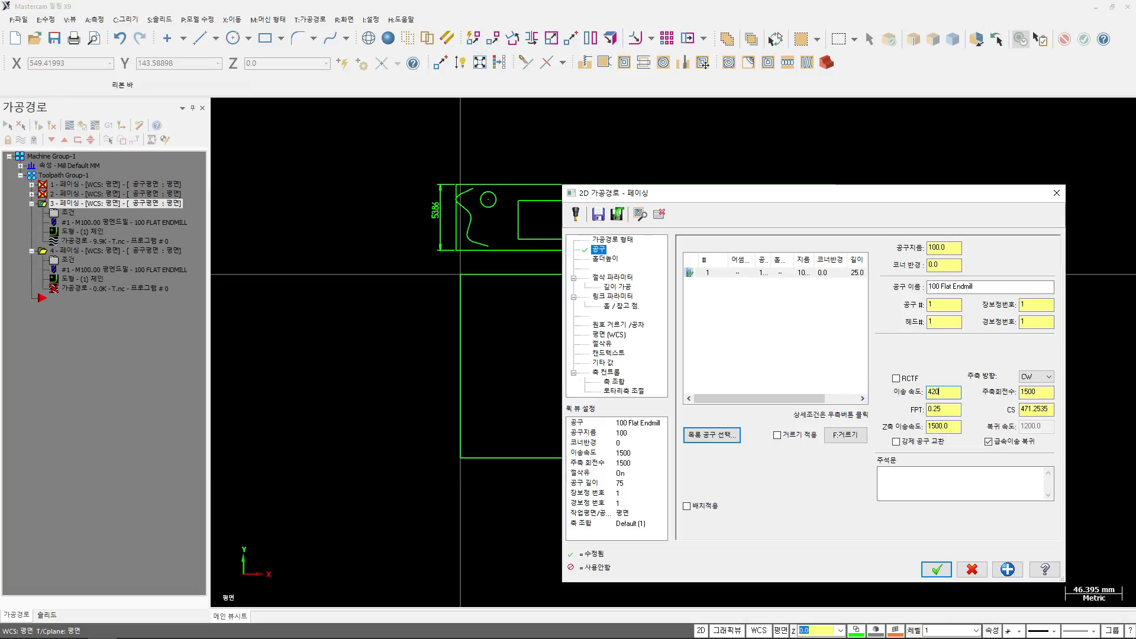
{"action": "type", "text": "85"}
{"action": "left_click_drag", "start_coordinate": [954, 390], "coordinate": [861, 463]}
Step: Try a plunge rate of 420 for the third facing operation and leave its parameters without keeping the changes
{"action": "double_click", "coordinate": [949, 426]}
{"action": "type", "text": "420"}
{"action": "left_click", "coordinate": [945, 490]}
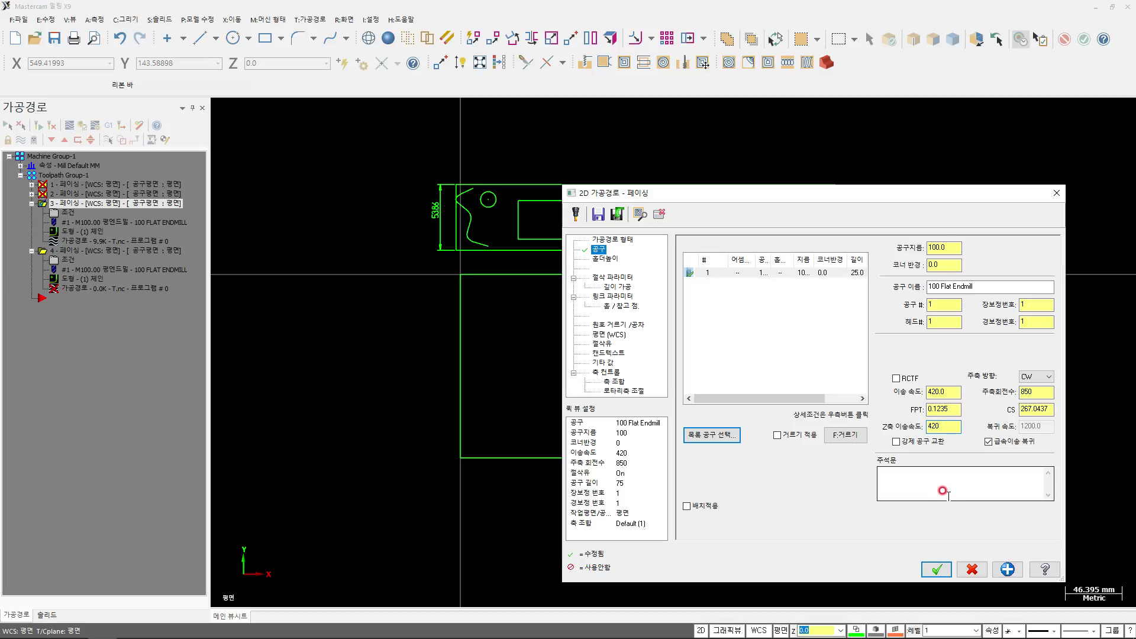
{"action": "double_click", "coordinate": [944, 426]}
{"action": "type", "text": "420.0"}
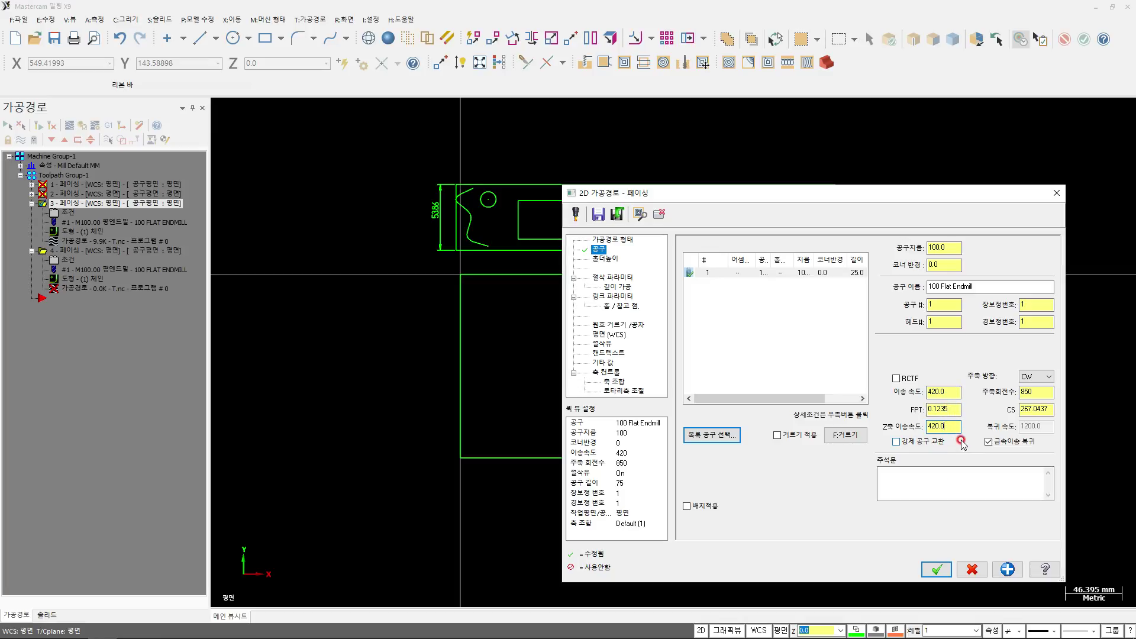
{"action": "double_click", "coordinate": [945, 392]}
{"action": "double_click", "coordinate": [1030, 392]}
{"action": "left_click", "coordinate": [949, 390]}
{"action": "key", "text": "Tab"}
{"action": "left_click", "coordinate": [1056, 193]}
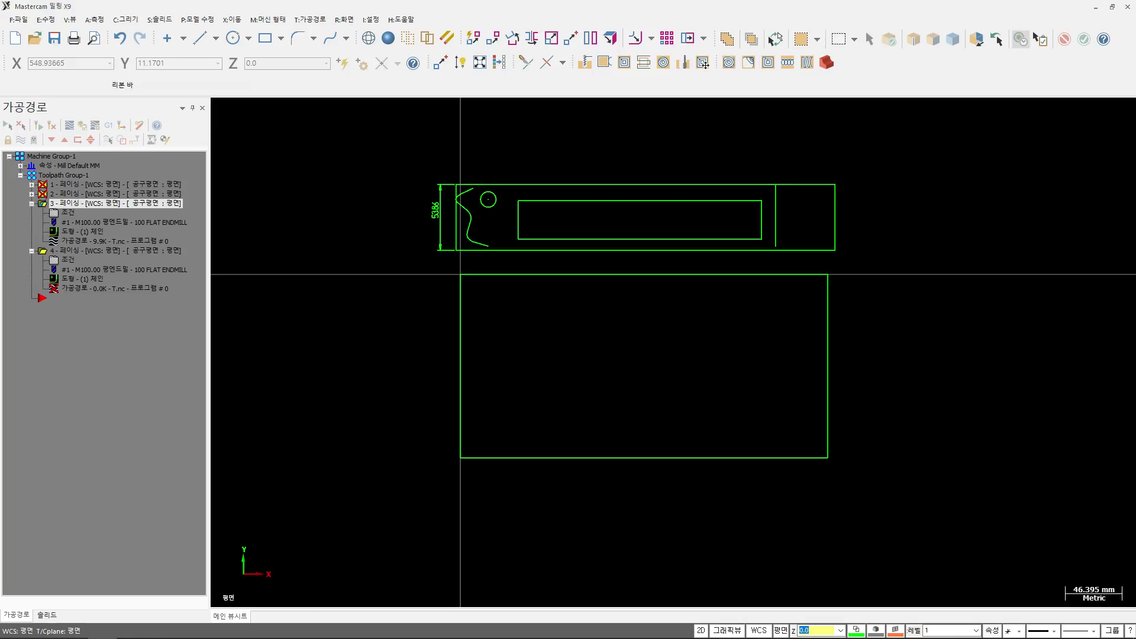
{"action": "mouse_move", "coordinate": [836, 313]}
{"action": "left_mouse_down"}
{"action": "mouse_move", "coordinate": [462, 317]}
{"action": "mouse_move", "coordinate": [731, 349]}
{"action": "mouse_move", "coordinate": [821, 316]}
{"action": "left_mouse_up"}
{"action": "mouse_move", "coordinate": [826, 392]}
{"action": "left_mouse_down"}
{"action": "mouse_move", "coordinate": [459, 365]}
{"action": "mouse_move", "coordinate": [916, 425]}
{"action": "left_mouse_up"}
{"action": "mouse_move", "coordinate": [509, 299]}
{"action": "left_mouse_down"}
{"action": "mouse_move", "coordinate": [786, 418]}
{"action": "mouse_move", "coordinate": [619, 296]}
{"action": "mouse_move", "coordinate": [509, 296]}
{"action": "left_mouse_up"}
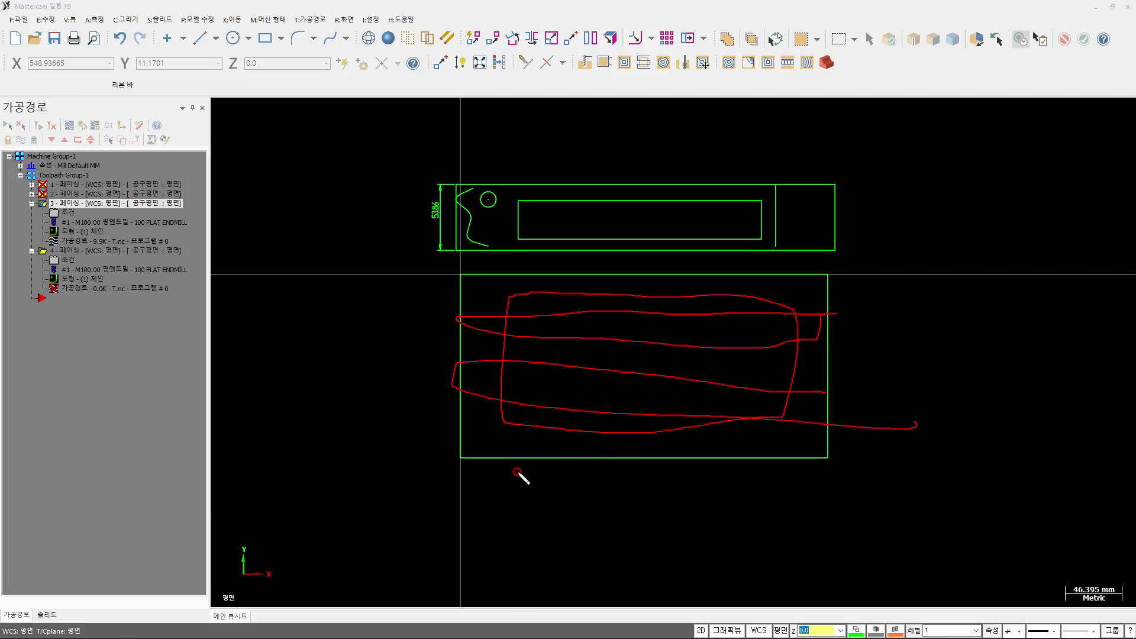
{"action": "left_click_drag", "start_coordinate": [483, 460], "coordinate": [485, 451]}
{"action": "mouse_move", "coordinate": [553, 461]}
{"action": "left_mouse_down"}
{"action": "mouse_move", "coordinate": [540, 408]}
{"action": "mouse_move", "coordinate": [554, 448]}
{"action": "left_mouse_up"}
{"action": "mouse_move", "coordinate": [766, 455]}
{"action": "left_mouse_down"}
{"action": "mouse_move", "coordinate": [751, 414]}
{"action": "mouse_move", "coordinate": [741, 444]}
{"action": "left_mouse_up"}
{"action": "left_click_drag", "start_coordinate": [559, 315], "coordinate": [538, 304]}
{"action": "mouse_move", "coordinate": [775, 310]}
{"action": "left_mouse_down"}
{"action": "mouse_move", "coordinate": [751, 297]}
{"action": "mouse_move", "coordinate": [760, 315]}
{"action": "left_mouse_up"}
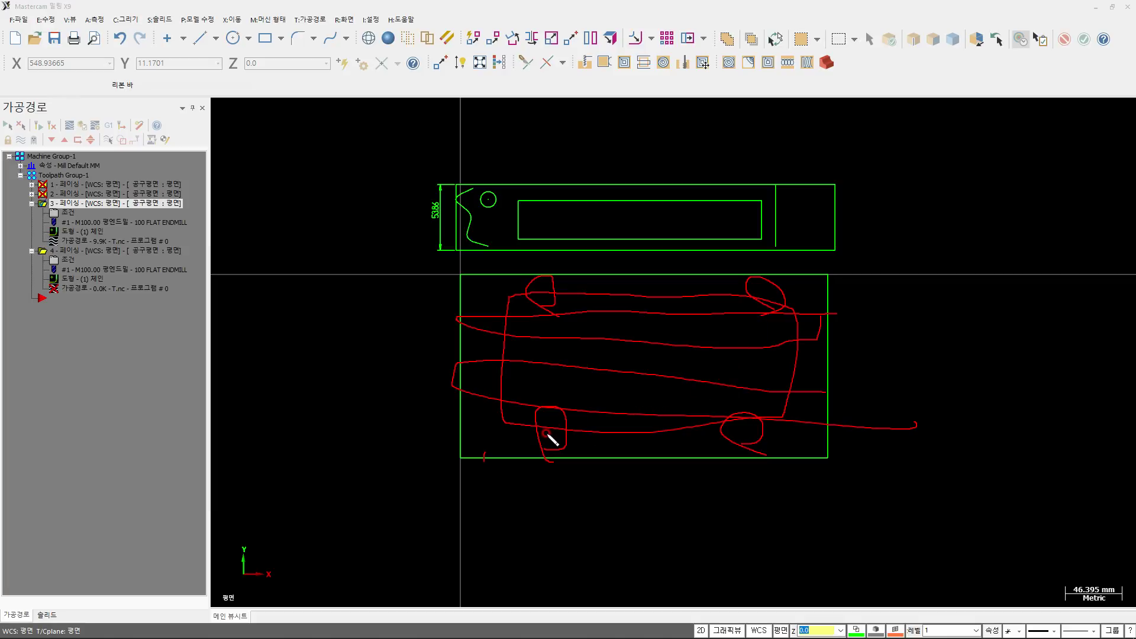
{"action": "mouse_move", "coordinate": [329, 351]}
{"action": "left_mouse_down"}
{"action": "mouse_move", "coordinate": [355, 378]}
{"action": "mouse_move", "coordinate": [374, 351]}
{"action": "mouse_move", "coordinate": [423, 374]}
{"action": "mouse_move", "coordinate": [411, 320]}
{"action": "mouse_move", "coordinate": [433, 382]}
{"action": "mouse_move", "coordinate": [425, 393]}
{"action": "mouse_move", "coordinate": [474, 392]}
{"action": "left_mouse_up"}
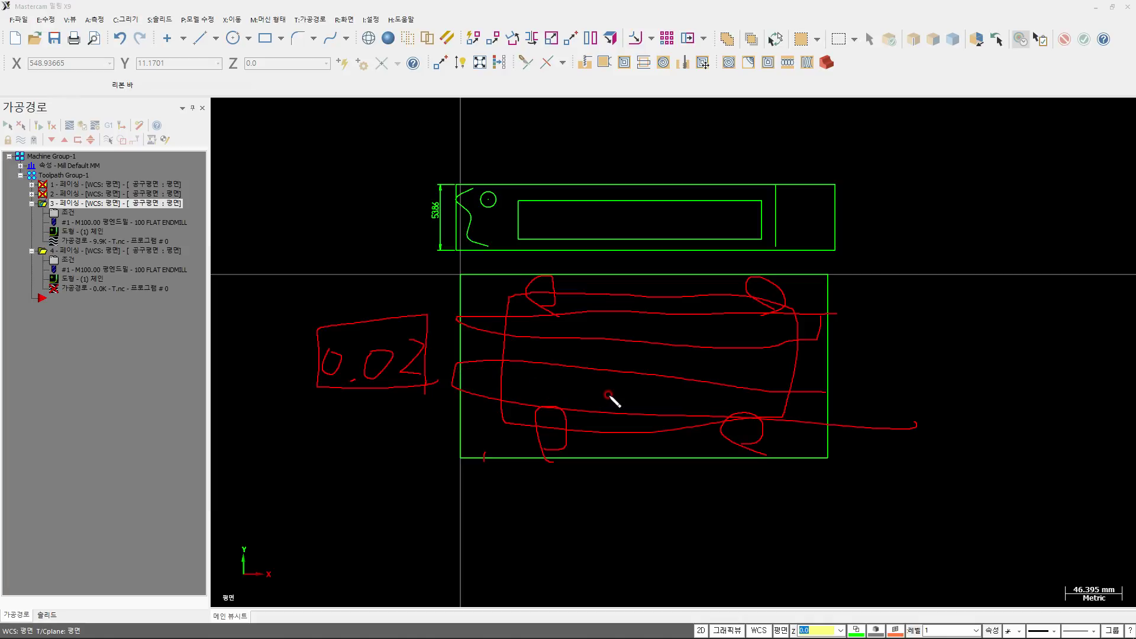
{"action": "mouse_move", "coordinate": [460, 280]}
{"action": "left_mouse_down"}
{"action": "mouse_move", "coordinate": [428, 277]}
{"action": "mouse_move", "coordinate": [432, 286]}
{"action": "mouse_move", "coordinate": [455, 279]}
{"action": "mouse_move", "coordinate": [421, 286]}
{"action": "mouse_move", "coordinate": [431, 290]}
{"action": "left_mouse_up"}
{"action": "key", "text": "Escape"}
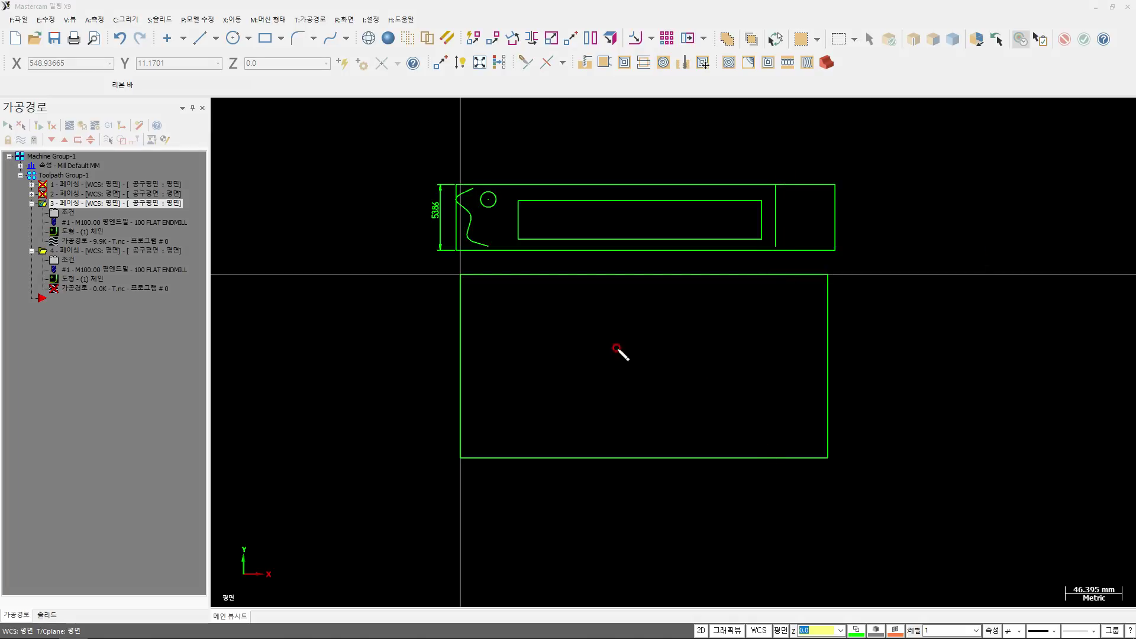
{"action": "left_click_drag", "start_coordinate": [511, 298], "coordinate": [512, 302]}
{"action": "left_click", "coordinate": [502, 431]}
{"action": "left_click", "coordinate": [779, 431]}
{"action": "left_click", "coordinate": [804, 358]}
{"action": "left_click", "coordinate": [707, 394]}
{"action": "left_click", "coordinate": [565, 379]}
{"action": "left_click", "coordinate": [617, 311]}
{"action": "left_click", "coordinate": [678, 316]}
{"action": "left_click", "coordinate": [492, 328]}
{"action": "mouse_move", "coordinate": [437, 263]}
{"action": "left_mouse_down"}
{"action": "mouse_move", "coordinate": [429, 496]}
{"action": "mouse_move", "coordinate": [697, 269]}
{"action": "mouse_move", "coordinate": [851, 261]}
{"action": "mouse_move", "coordinate": [654, 518]}
{"action": "mouse_move", "coordinate": [430, 504]}
{"action": "left_mouse_up"}
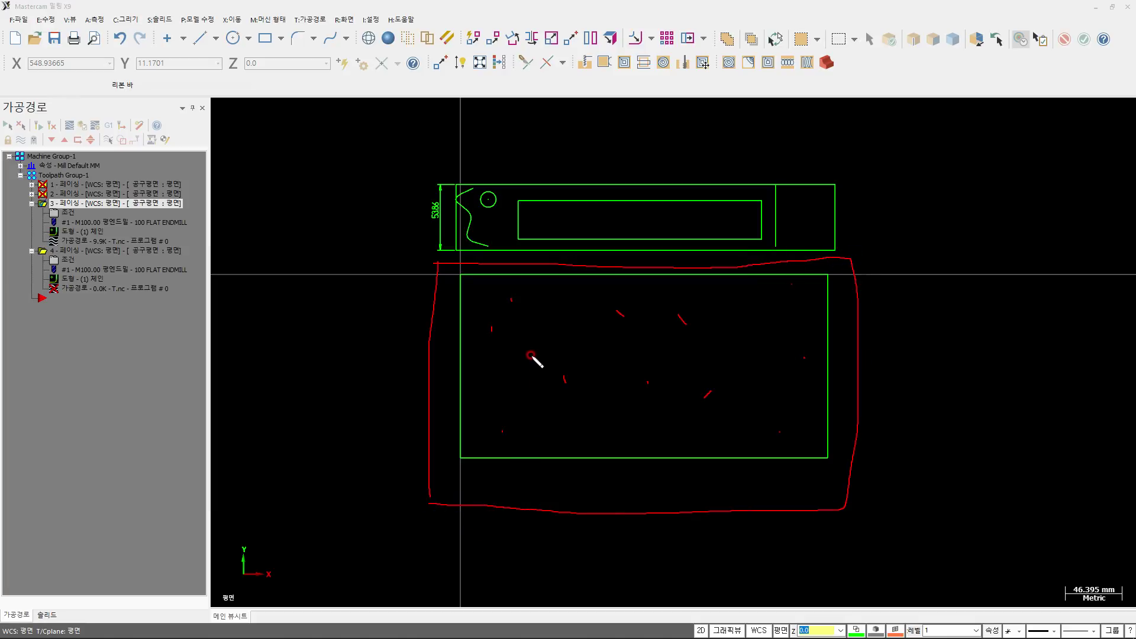
{"action": "mouse_move", "coordinate": [315, 341]}
{"action": "left_mouse_down"}
{"action": "mouse_move", "coordinate": [340, 337]}
{"action": "mouse_move", "coordinate": [408, 364]}
{"action": "left_mouse_up"}
{"action": "left_click_drag", "start_coordinate": [328, 335], "coordinate": [331, 333]}
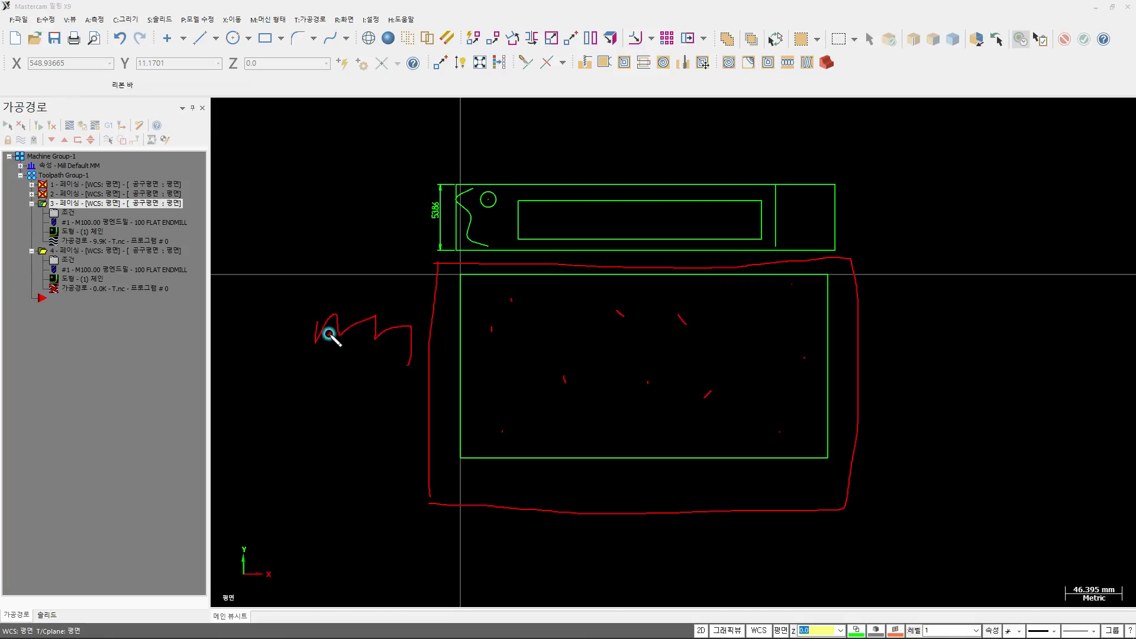
{"action": "left_click", "coordinate": [355, 335]}
{"action": "left_click", "coordinate": [392, 341]}
{"action": "mouse_move", "coordinate": [314, 283]}
{"action": "left_mouse_down"}
{"action": "mouse_move", "coordinate": [286, 494]}
{"action": "mouse_move", "coordinate": [397, 291]}
{"action": "mouse_move", "coordinate": [413, 451]}
{"action": "left_mouse_up"}
{"action": "left_click_drag", "start_coordinate": [288, 453], "coordinate": [397, 479]}
{"action": "left_click_drag", "start_coordinate": [354, 400], "coordinate": [355, 409]}
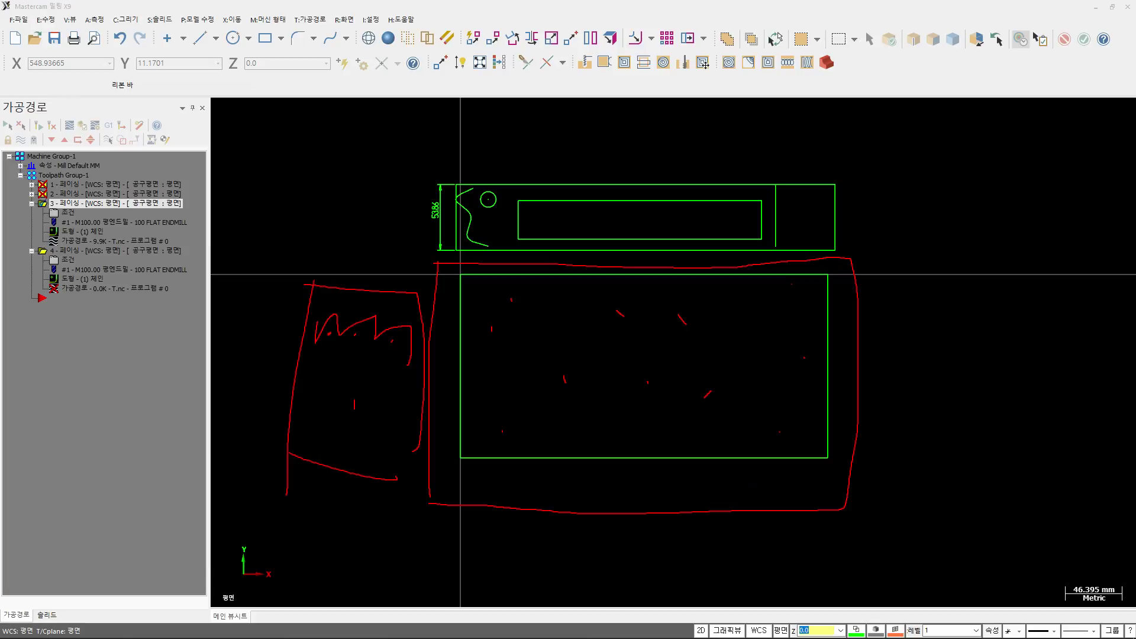
{"action": "key", "text": "Escape"}
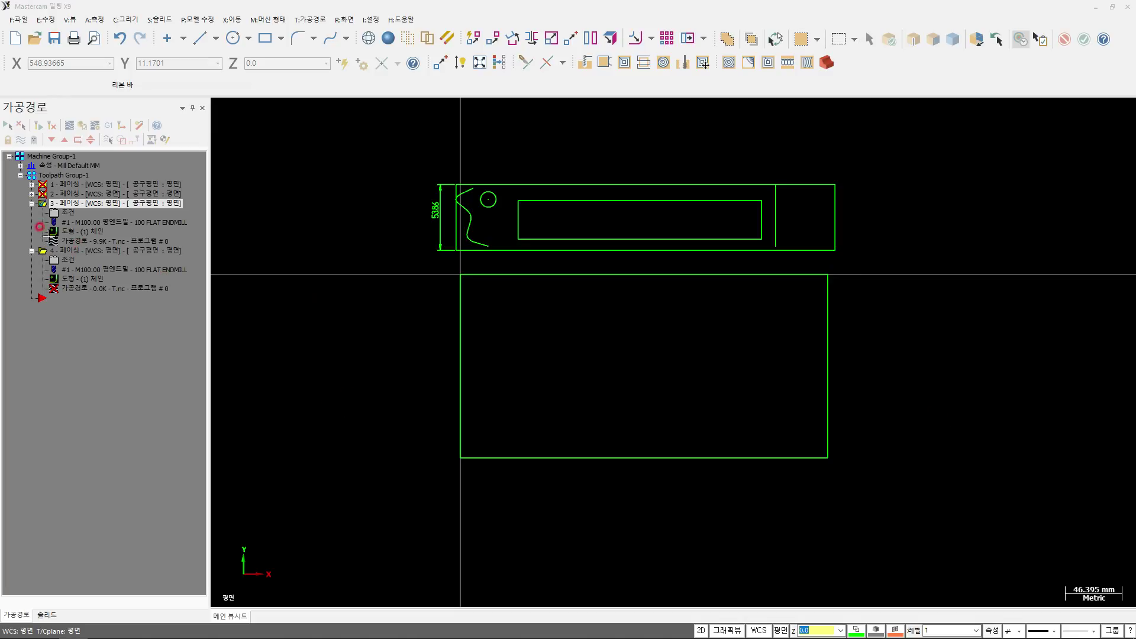
Step: Create a flat end mill with a 16 mm cutting diameter and assign it to the third facing operation
{"action": "left_click", "coordinate": [66, 212]}
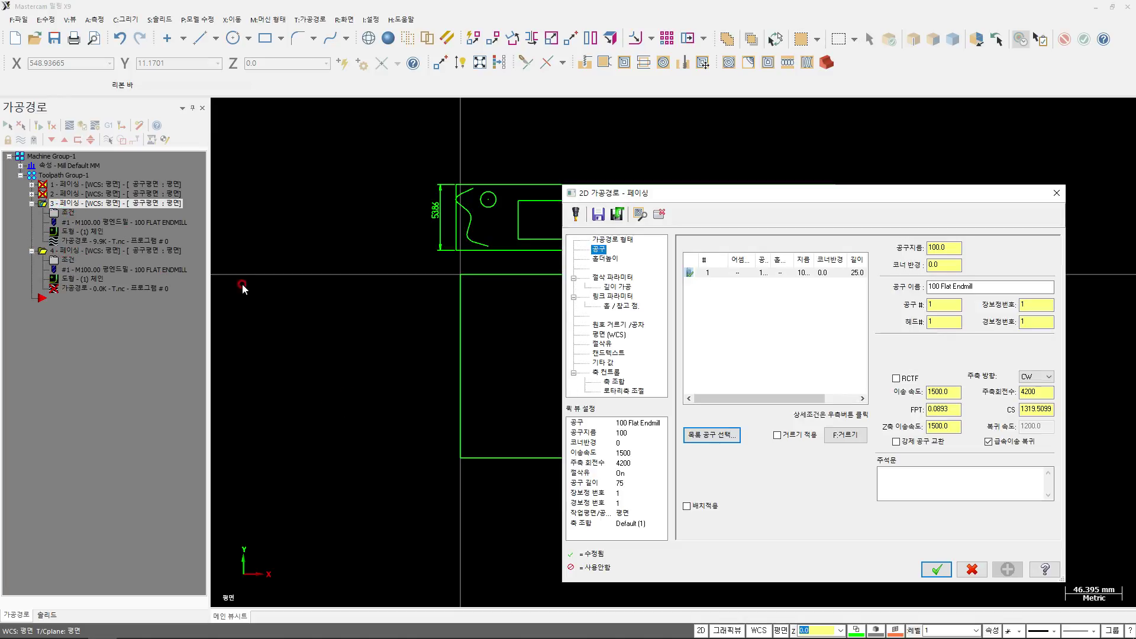
{"action": "right_click", "coordinate": [708, 294]}
{"action": "left_click", "coordinate": [736, 312]}
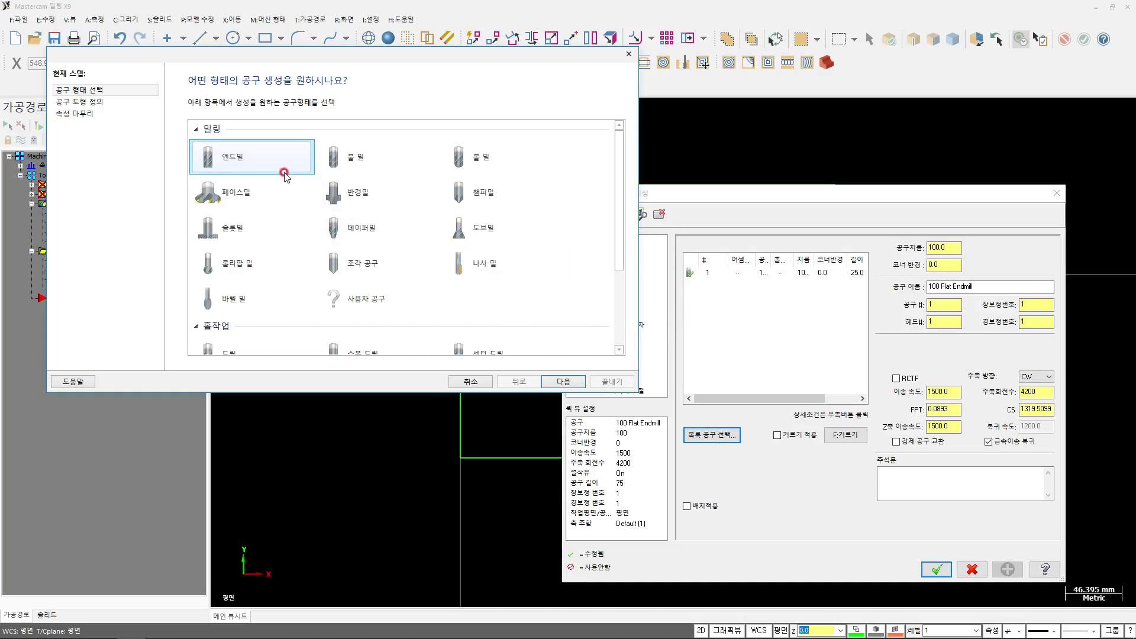
{"action": "left_click", "coordinate": [563, 382]}
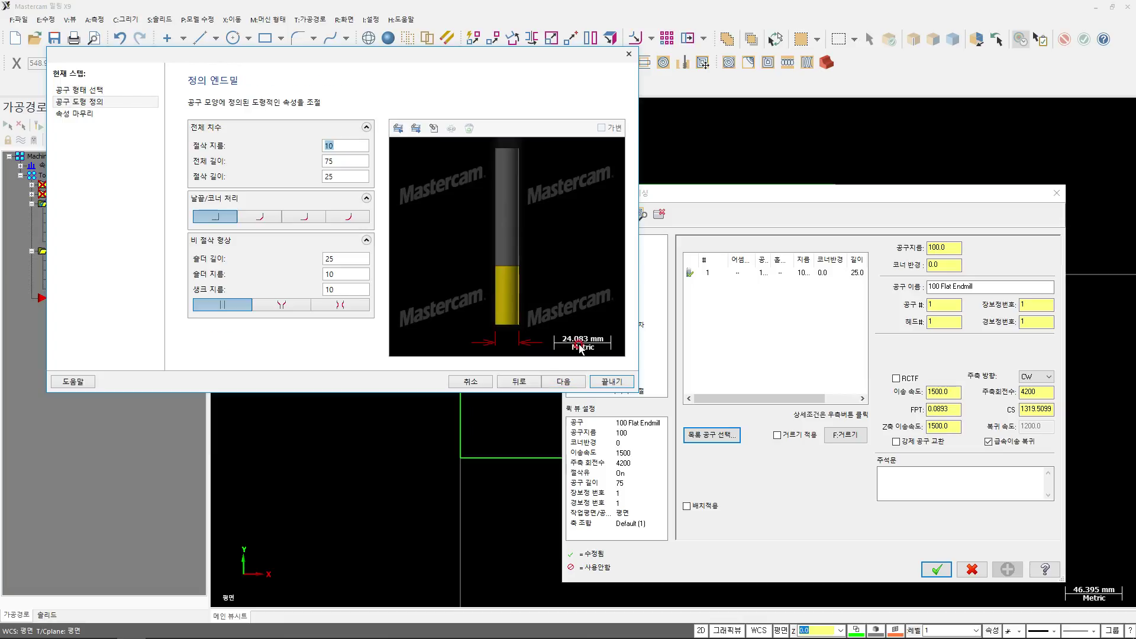
{"action": "type", "text": "16"}
{"action": "left_click", "coordinate": [612, 382]}
{"action": "left_click", "coordinate": [959, 502]}
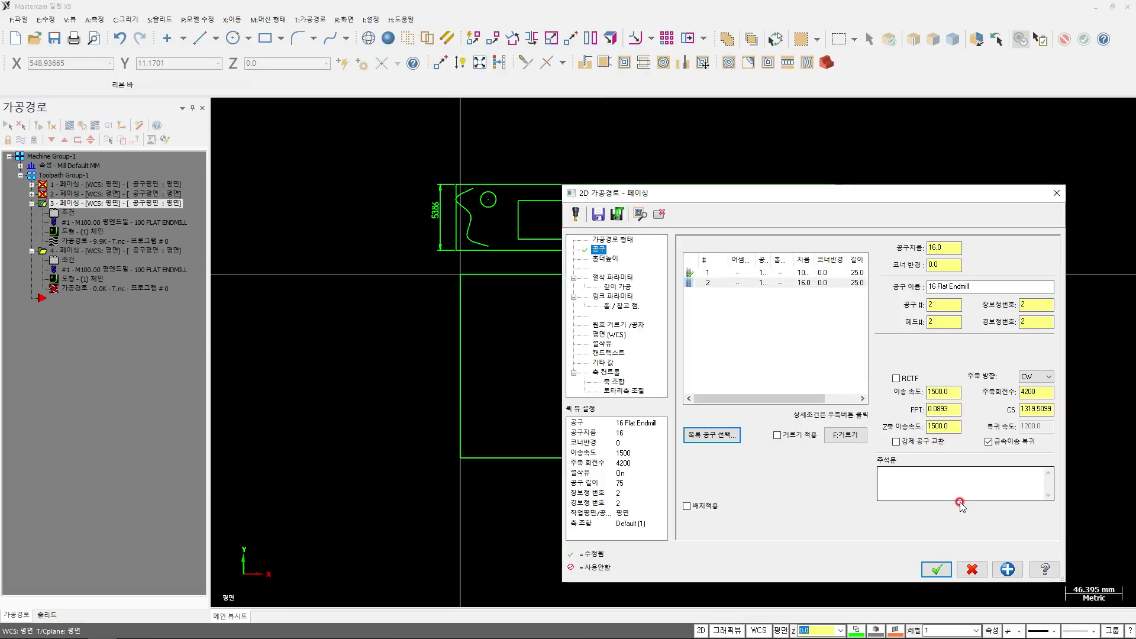
{"action": "left_click", "coordinate": [937, 569]}
Step: Regenerate the third facing toolpath and backplot its passes at a faster playback speed
{"action": "left_click", "coordinate": [38, 125]}
{"action": "left_click", "coordinate": [69, 124]}
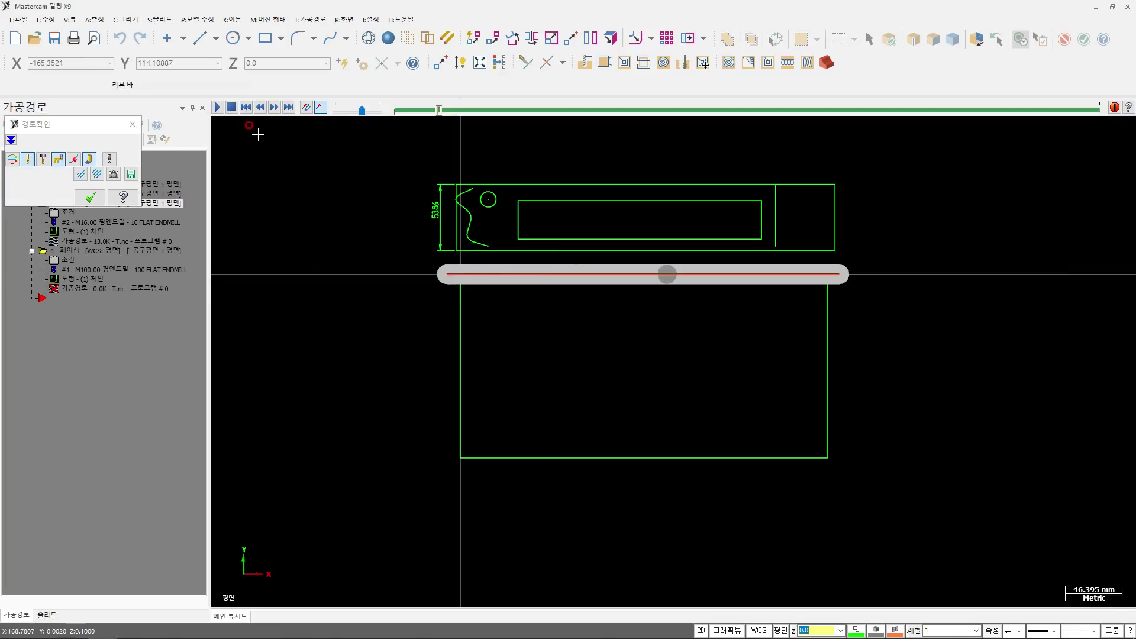
{"action": "left_click_drag", "start_coordinate": [364, 110], "coordinate": [380, 110]}
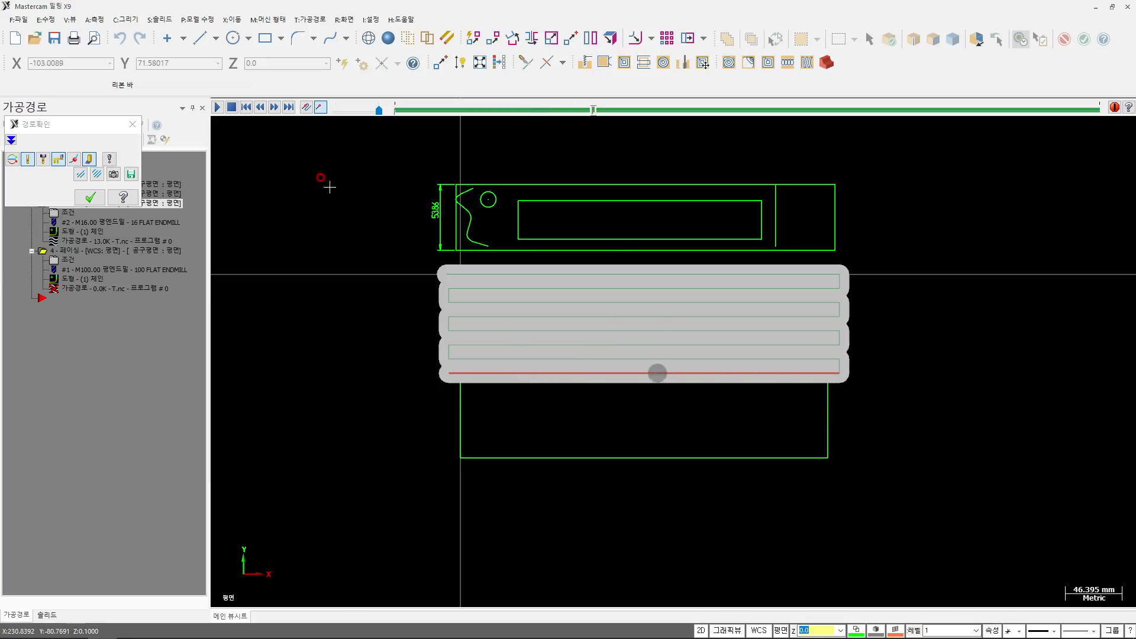
Step: Close the toolpath backplot and select all four edges of the large rectangle
{"action": "left_click", "coordinate": [133, 126]}
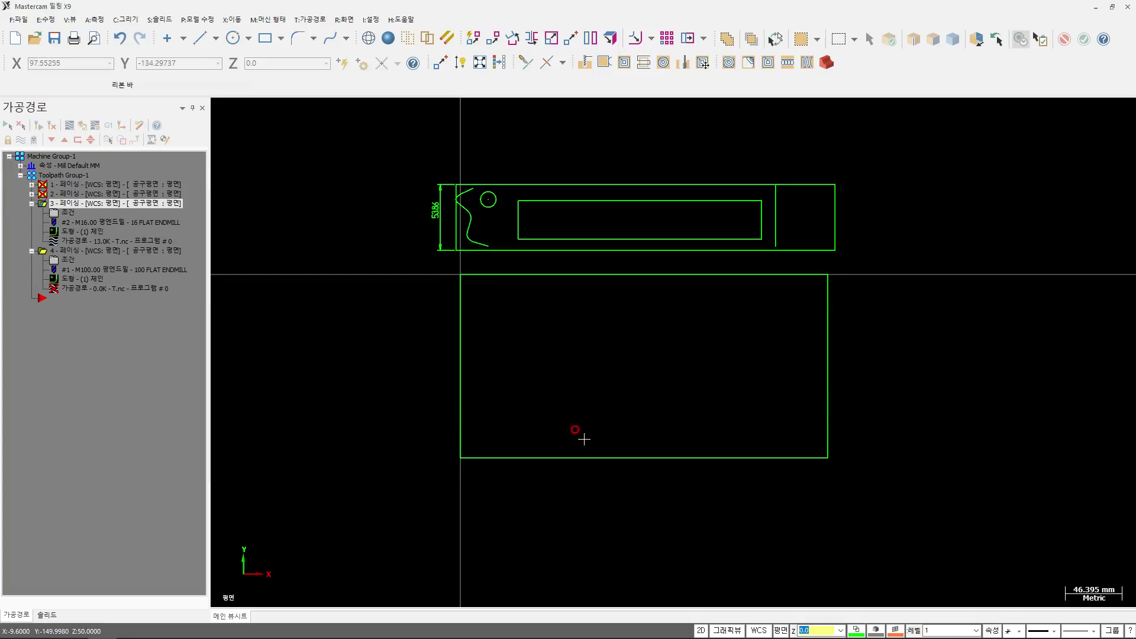
{"action": "left_click", "coordinate": [490, 275]}
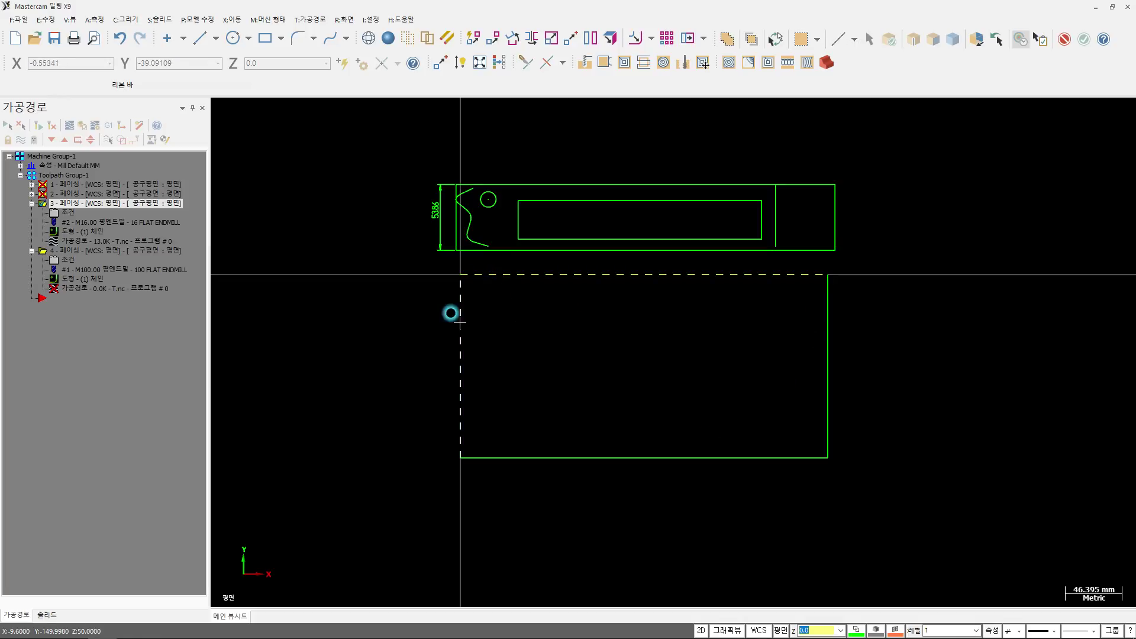
{"action": "left_click", "coordinate": [742, 457]}
{"action": "left_click", "coordinate": [827, 412]}
{"action": "left_click", "coordinate": [460, 376]}
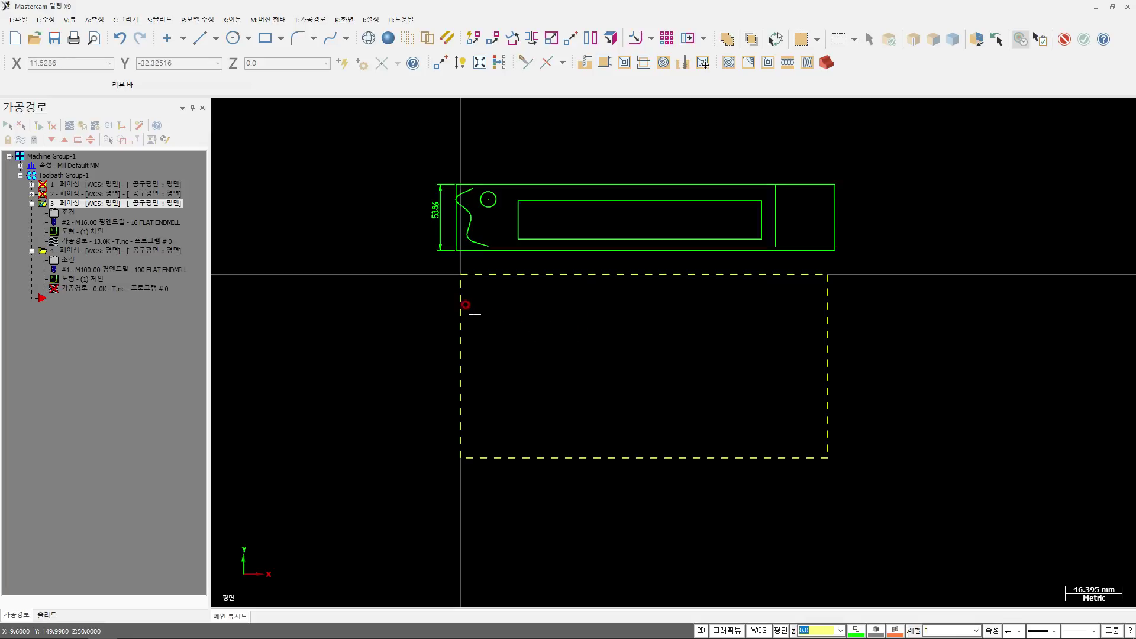
Step: Mark curves freehand on screen across the large rectangle's long edges and along its tilted view, and clear the marks
{"action": "key", "text": "alt"}
{"action": "mouse_move", "coordinate": [501, 256]}
{"action": "left_mouse_down"}
{"action": "mouse_move", "coordinate": [503, 278]}
{"action": "mouse_move", "coordinate": [525, 256]}
{"action": "left_mouse_up"}
{"action": "mouse_move", "coordinate": [768, 261]}
{"action": "left_mouse_down"}
{"action": "mouse_move", "coordinate": [774, 286]}
{"action": "mouse_move", "coordinate": [796, 260]}
{"action": "left_mouse_up"}
{"action": "left_click_drag", "start_coordinate": [820, 447], "coordinate": [752, 505]}
{"action": "mouse_move", "coordinate": [510, 492]}
{"action": "left_mouse_down"}
{"action": "mouse_move", "coordinate": [527, 438]}
{"action": "mouse_move", "coordinate": [557, 481]}
{"action": "left_mouse_up"}
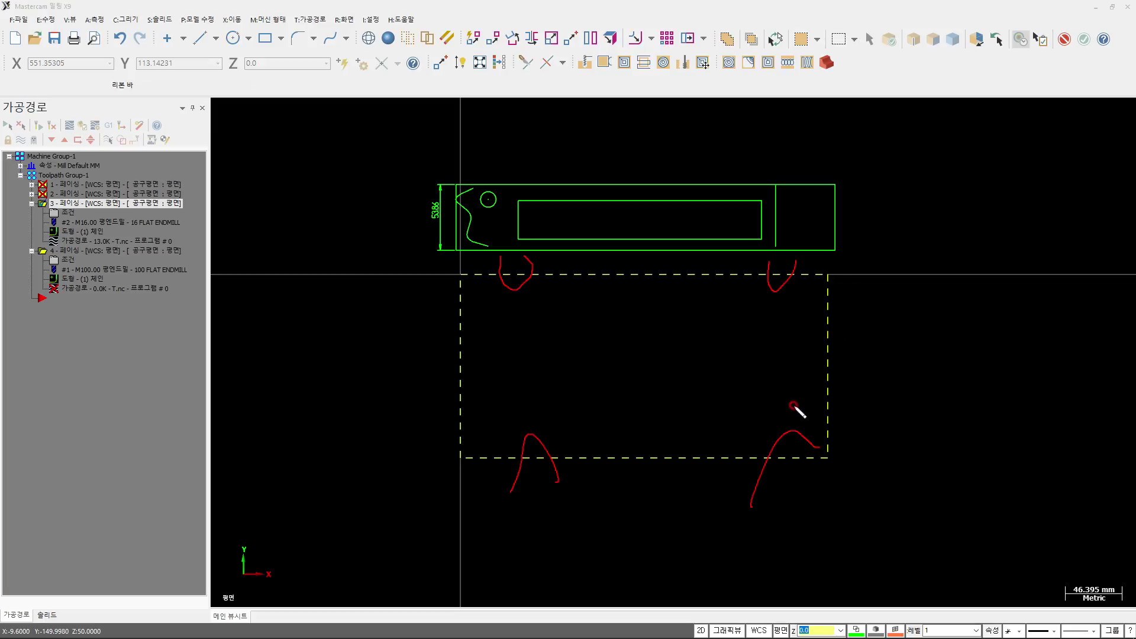
{"action": "mouse_move", "coordinate": [817, 419]}
{"action": "middle_mouse_down"}
{"action": "mouse_move", "coordinate": [750, 395]}
{"action": "mouse_move", "coordinate": [583, 395]}
{"action": "middle_mouse_up"}
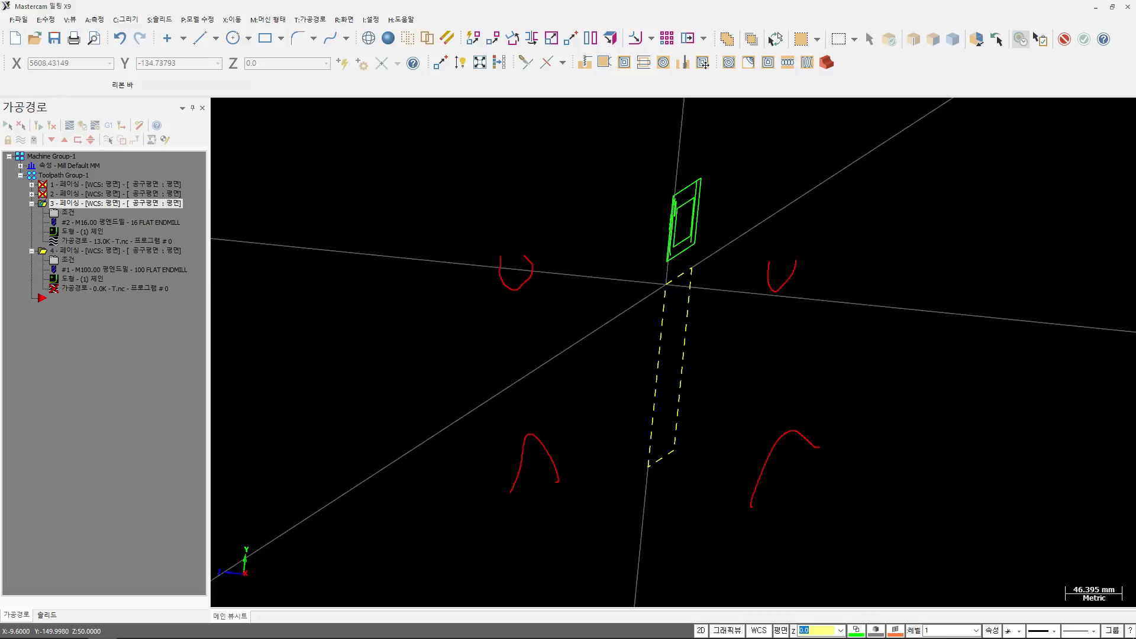
{"action": "mouse_move", "coordinate": [722, 270]}
{"action": "left_mouse_down"}
{"action": "mouse_move", "coordinate": [702, 292]}
{"action": "mouse_move", "coordinate": [679, 395]}
{"action": "mouse_move", "coordinate": [708, 426]}
{"action": "left_mouse_up"}
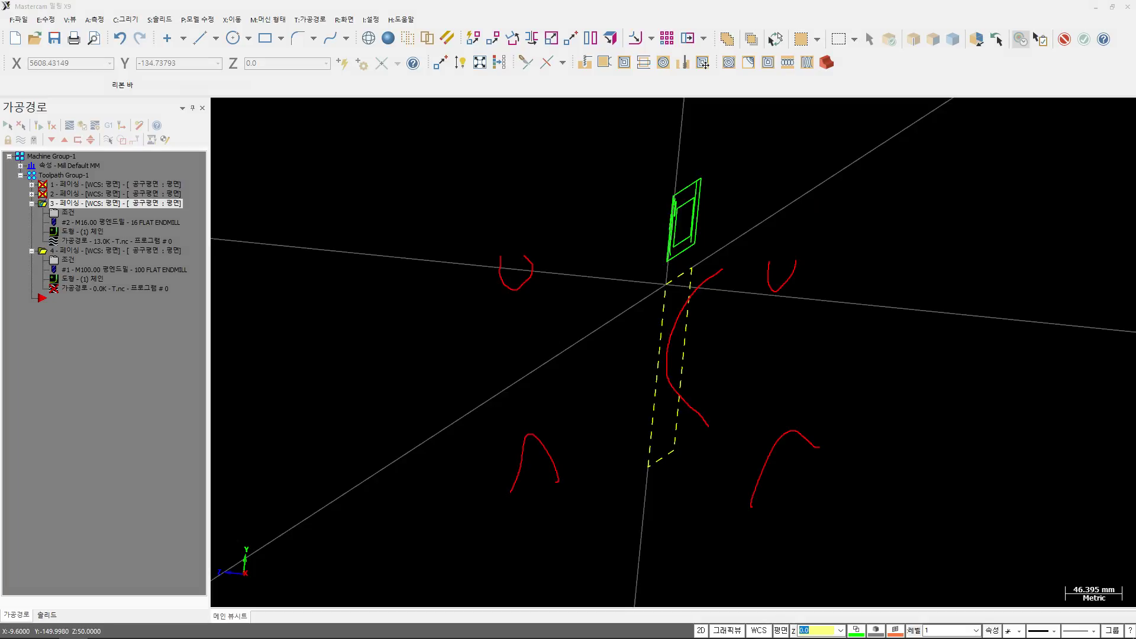
{"action": "key", "text": "Escape"}
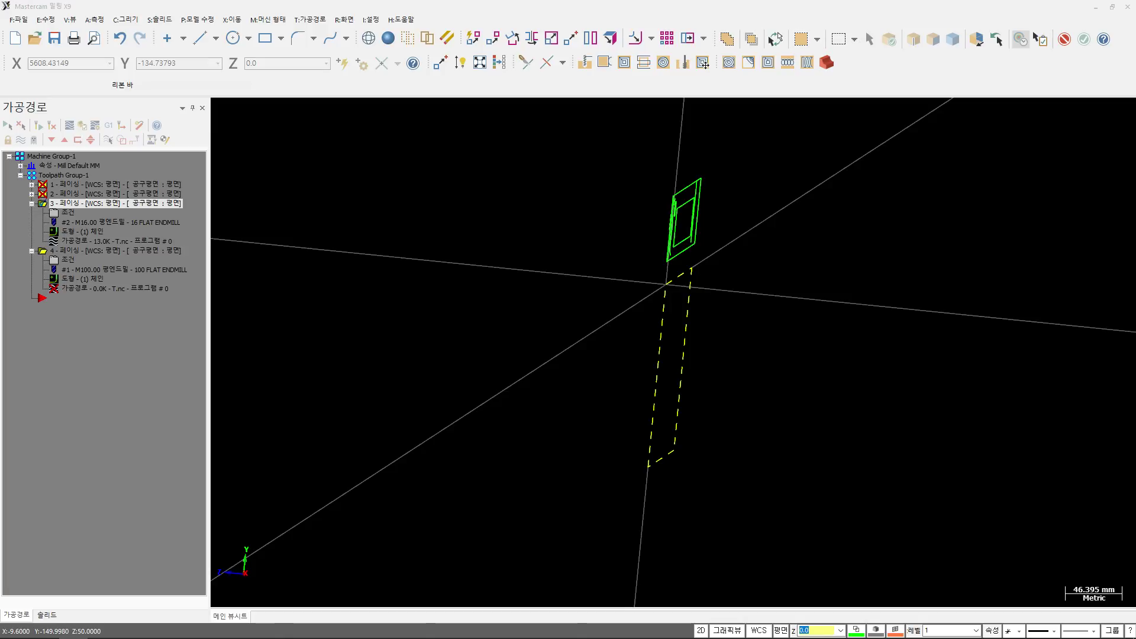
Step: Return to the top view and deselect the large rectangle's edges
{"action": "middle_click_drag", "start_coordinate": [728, 380], "coordinate": [768, 360]}
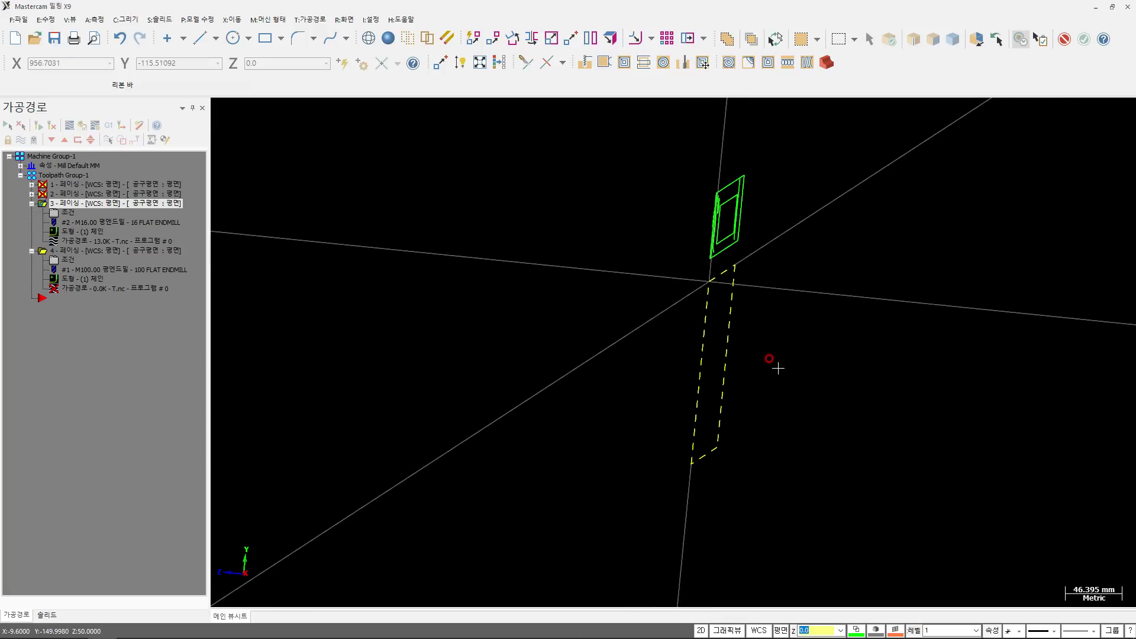
{"action": "key", "text": "alt+1"}
{"action": "key", "text": "Escape"}
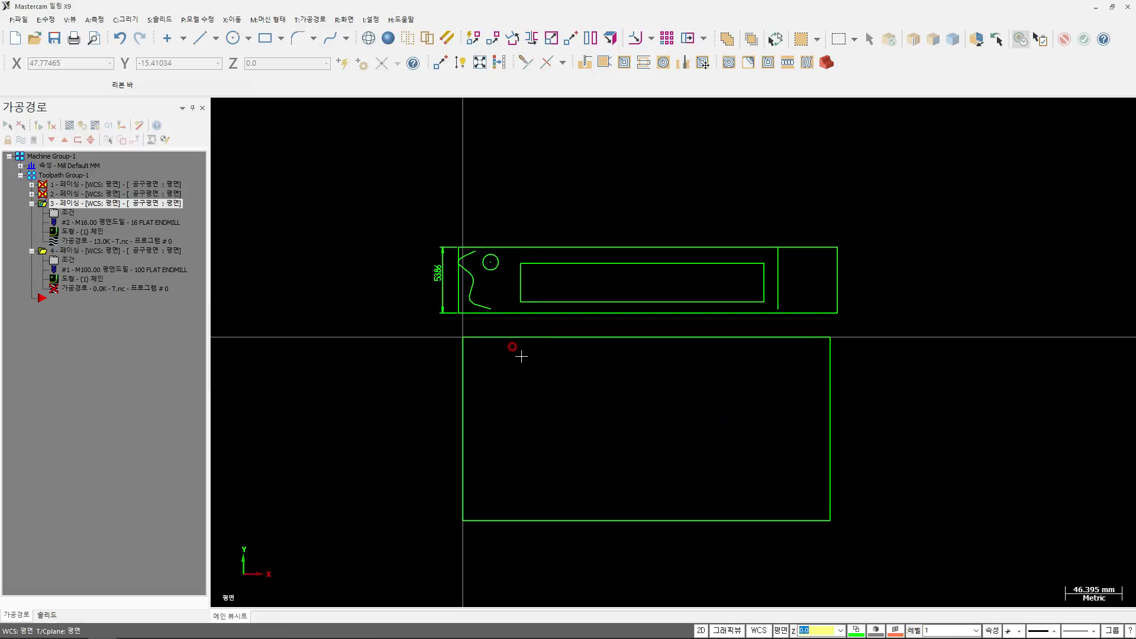
{"action": "middle_click_drag", "start_coordinate": [533, 416], "coordinate": [521, 388]}
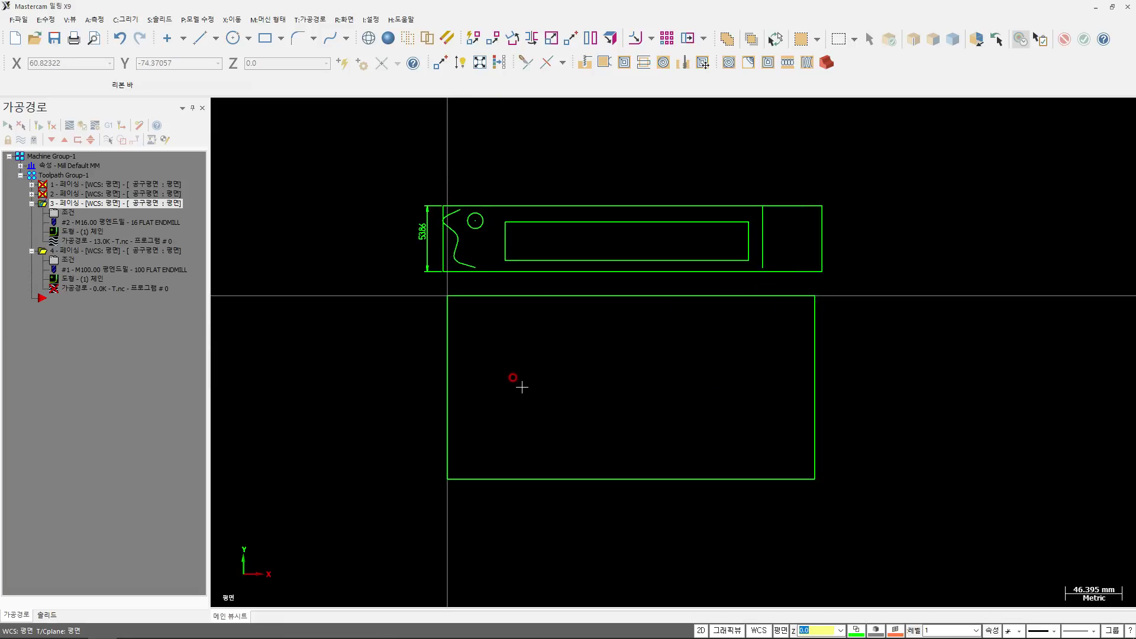